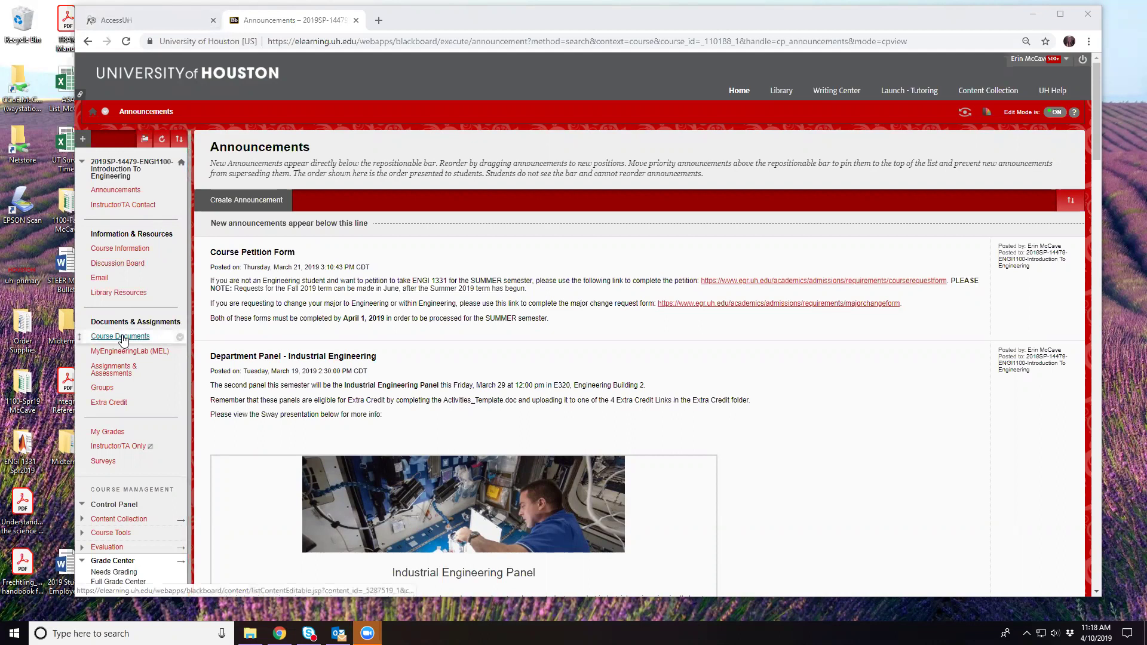
Open the Excel Demo Files folder inside In-Class Work / Quizzes of the course's Assignments & Assessments.
{"action": "left_click", "coordinate": [111, 366]}
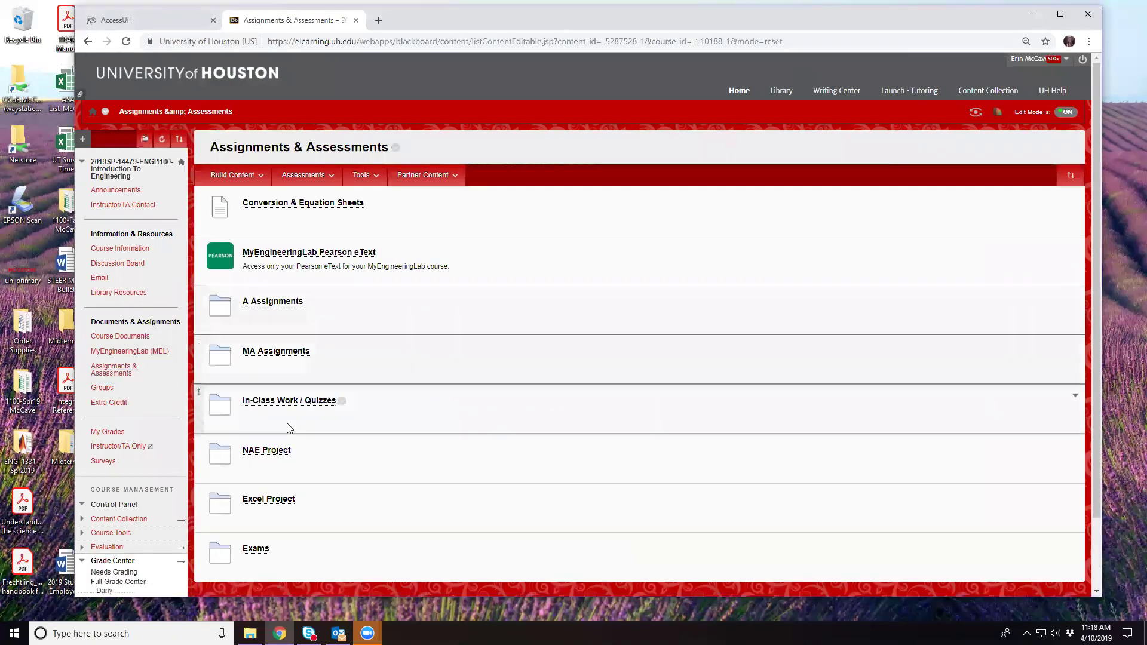
{"action": "left_click", "coordinate": [283, 401]}
{"action": "scroll", "coordinate": [318, 476], "scroll_direction": "down", "scroll_amount": 4}
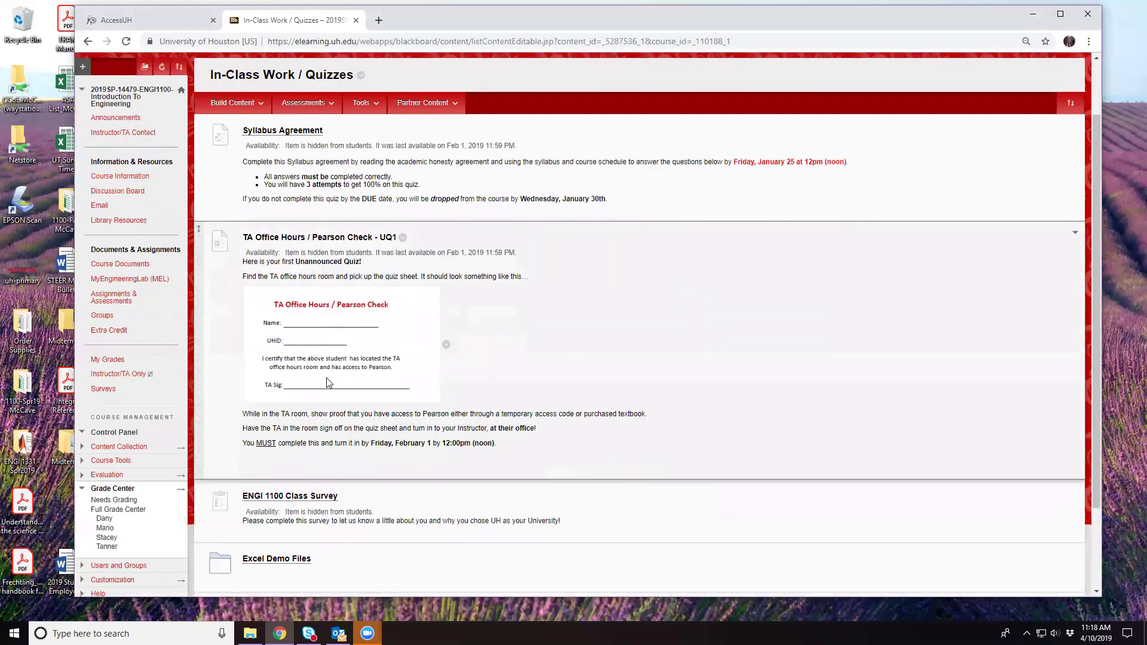
{"action": "left_click", "coordinate": [278, 455]}
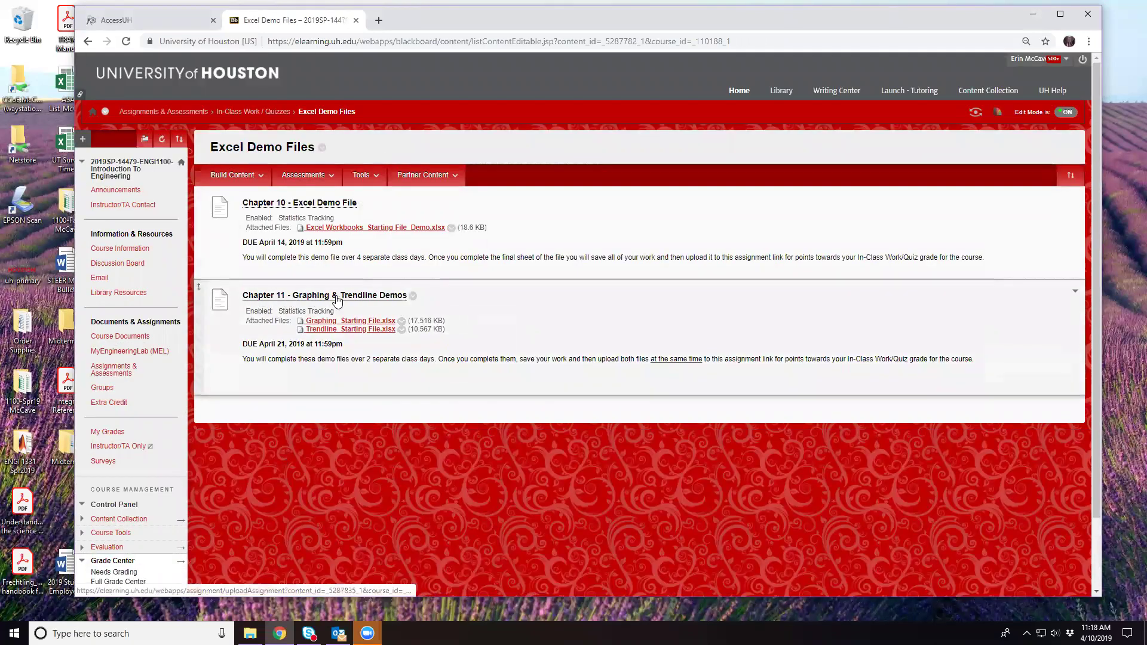
Download the Chapter 11 Graphing_Starting File.xlsx, open it in Excel and show the Creating Graphs in Excel sheet.
{"action": "left_click", "coordinate": [382, 322]}
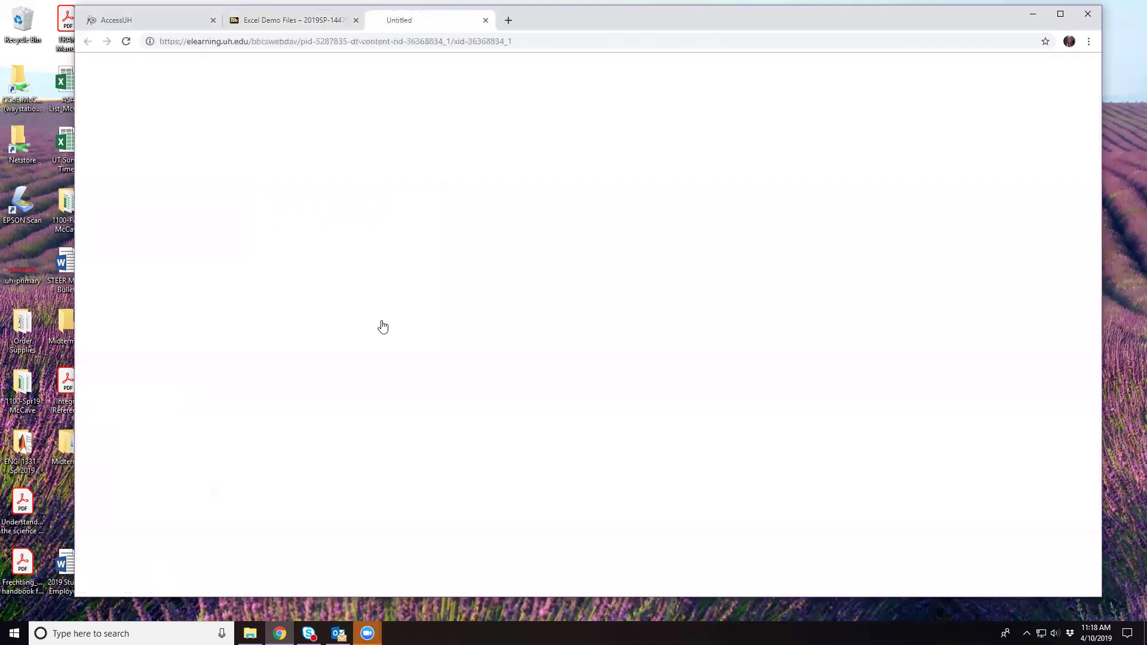
{"action": "left_click", "coordinate": [143, 582]}
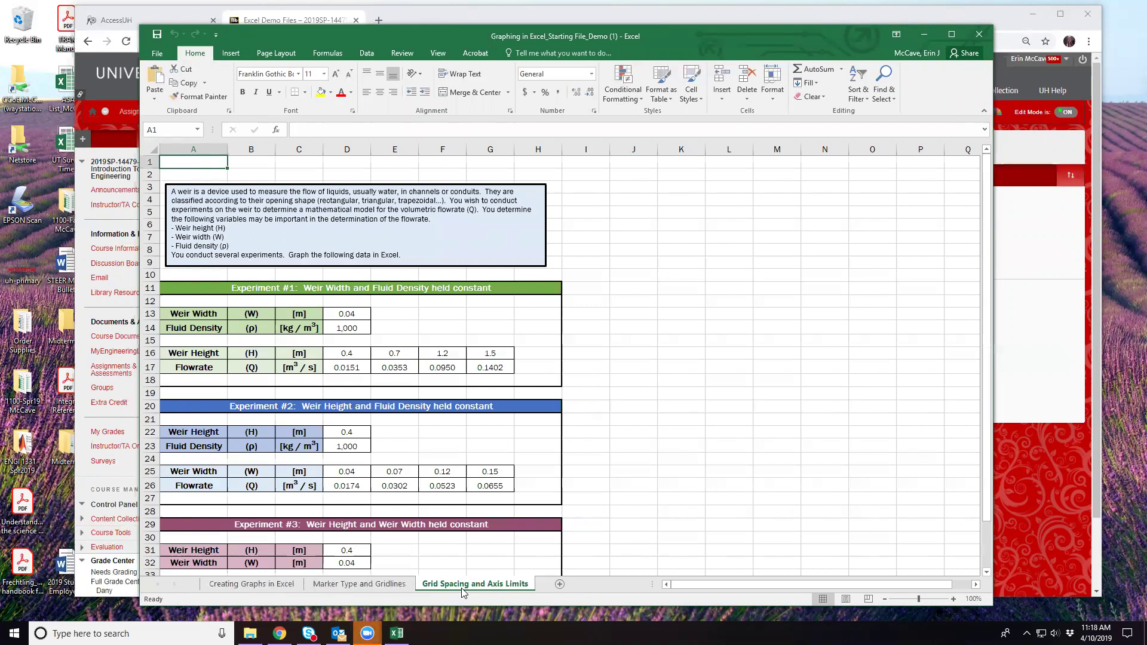
{"action": "left_click", "coordinate": [282, 587]}
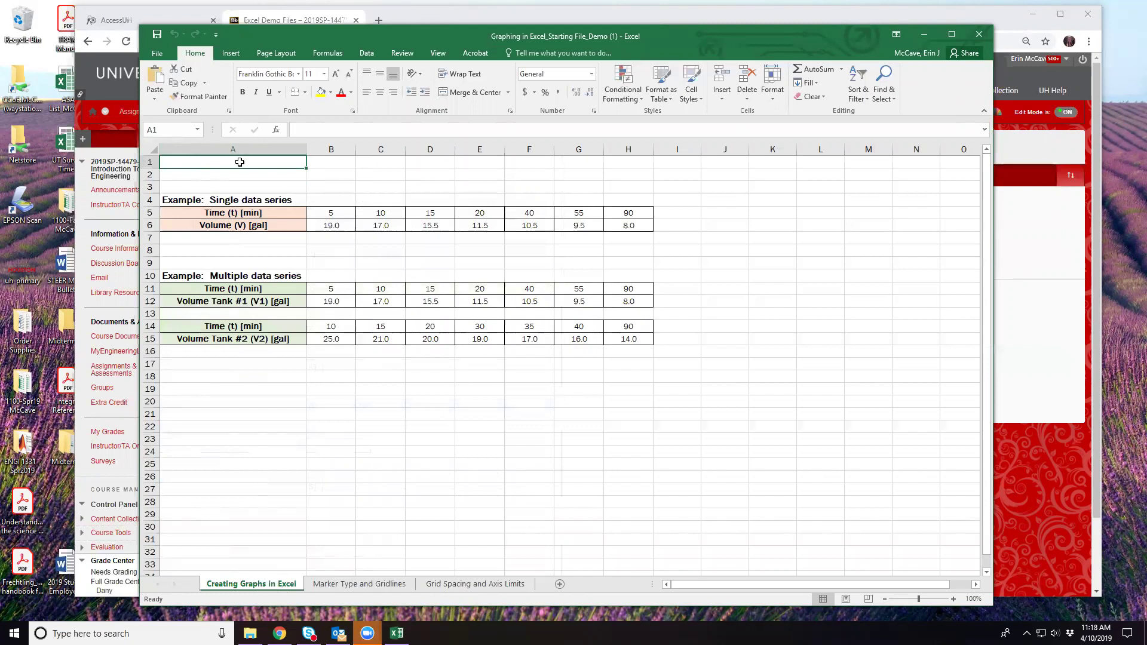
Fill in the sheet header with the instructor's name in A1, "ENGI 1100 - Section XX" in C1 and the date 4/10/2019 in F1.
{"action": "type", "text": "Dr"}
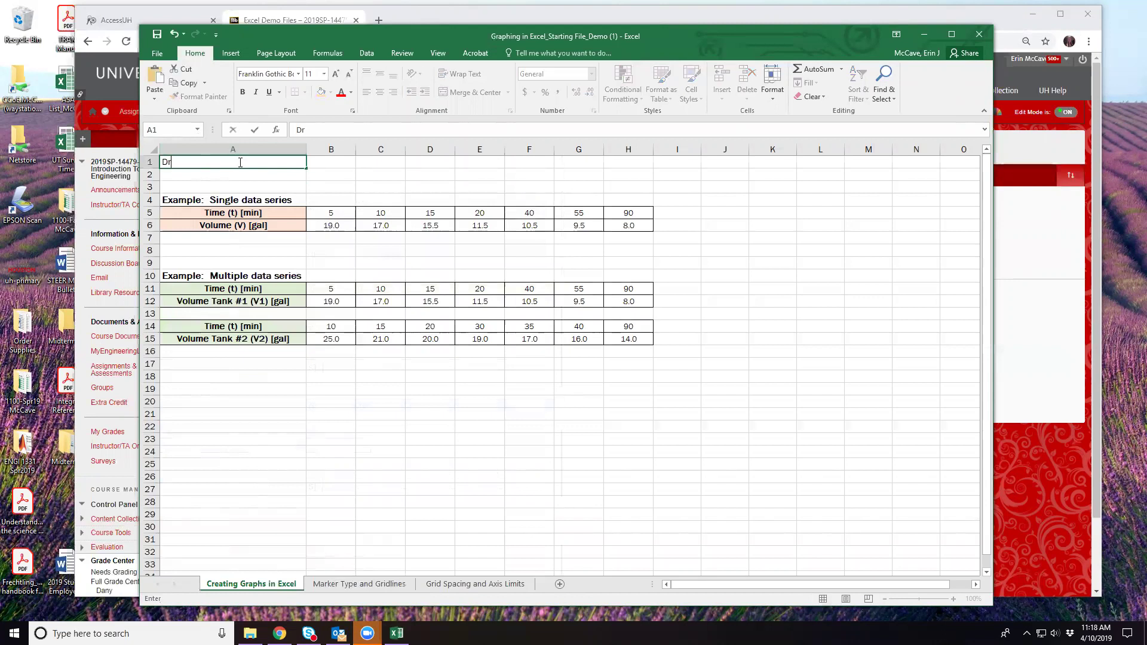
{"action": "type", "text": ". McCave"}
{"action": "key", "text": "Tab"}
{"action": "key", "text": "Tab"}
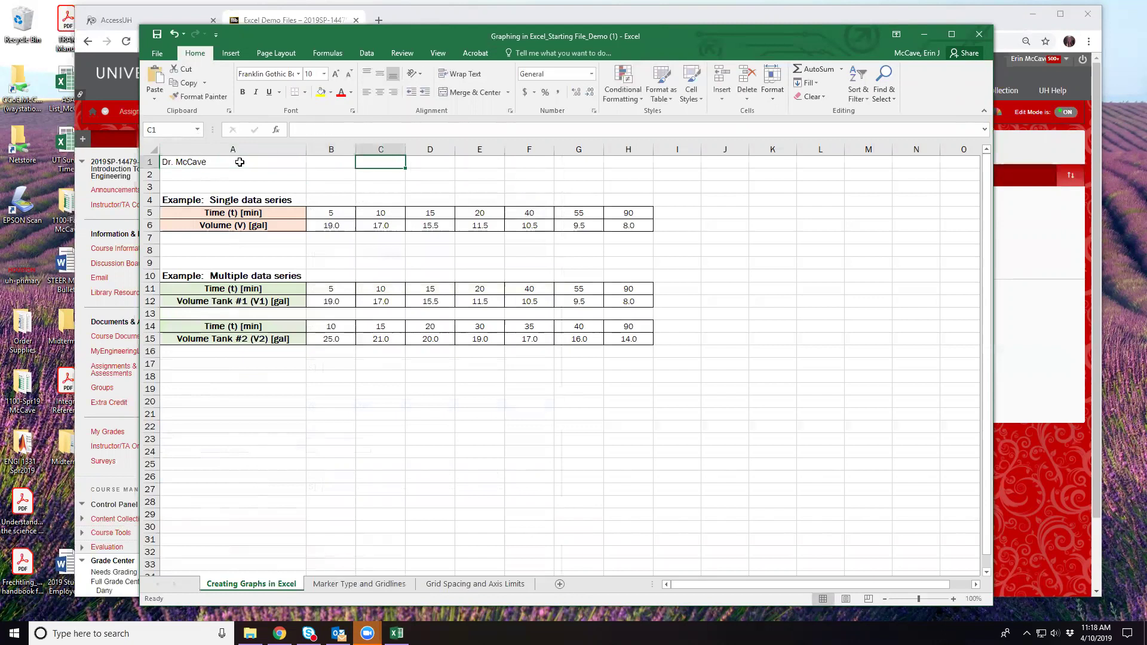
{"action": "type", "text": "ENGI 1120"}
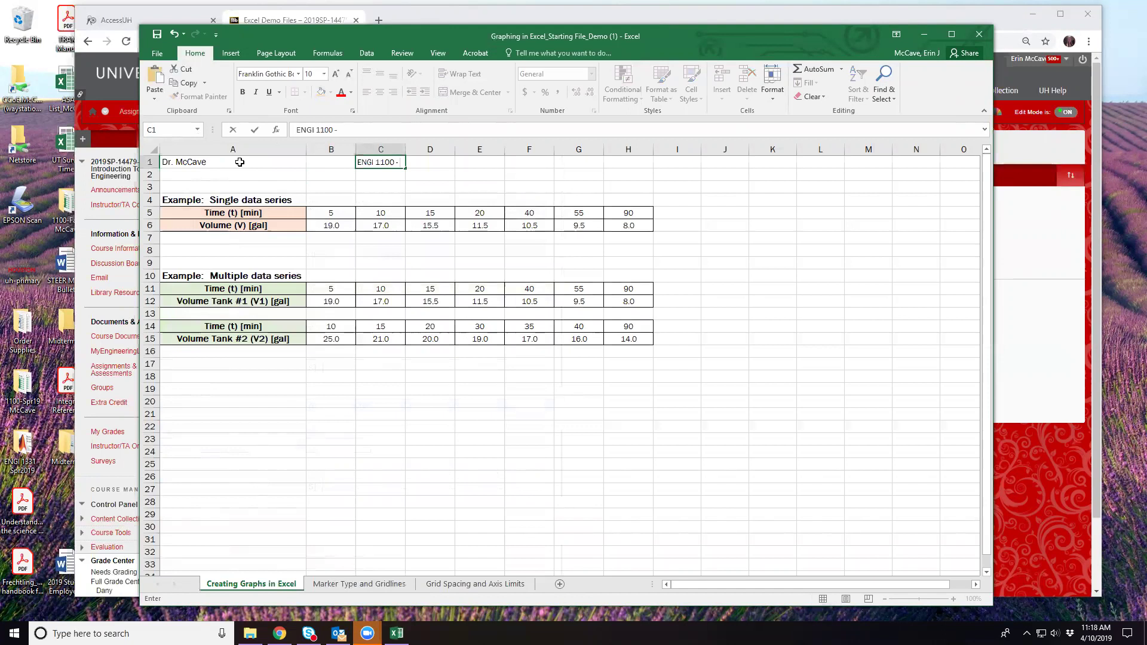
{"action": "type", "text": "- Section XX"}
{"action": "key", "text": "Tab"}
{"action": "key", "text": "Tab"}
{"action": "key", "text": "Tab"}
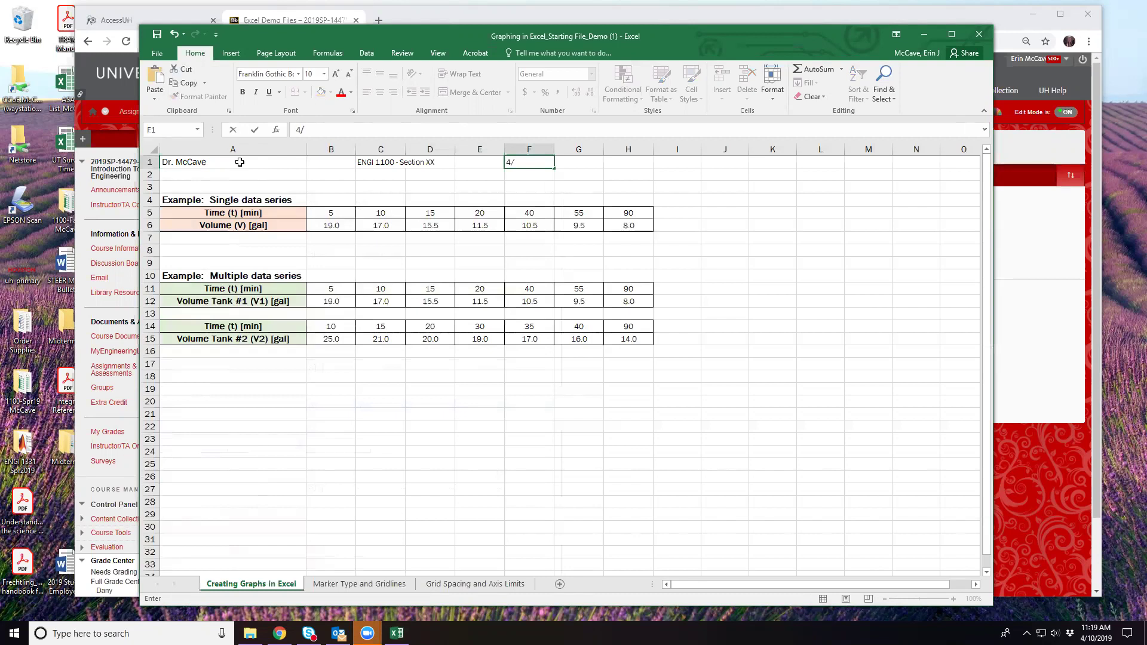
{"action": "type", "text": "4/10/2019"}
{"action": "left_click", "coordinate": [262, 189]}
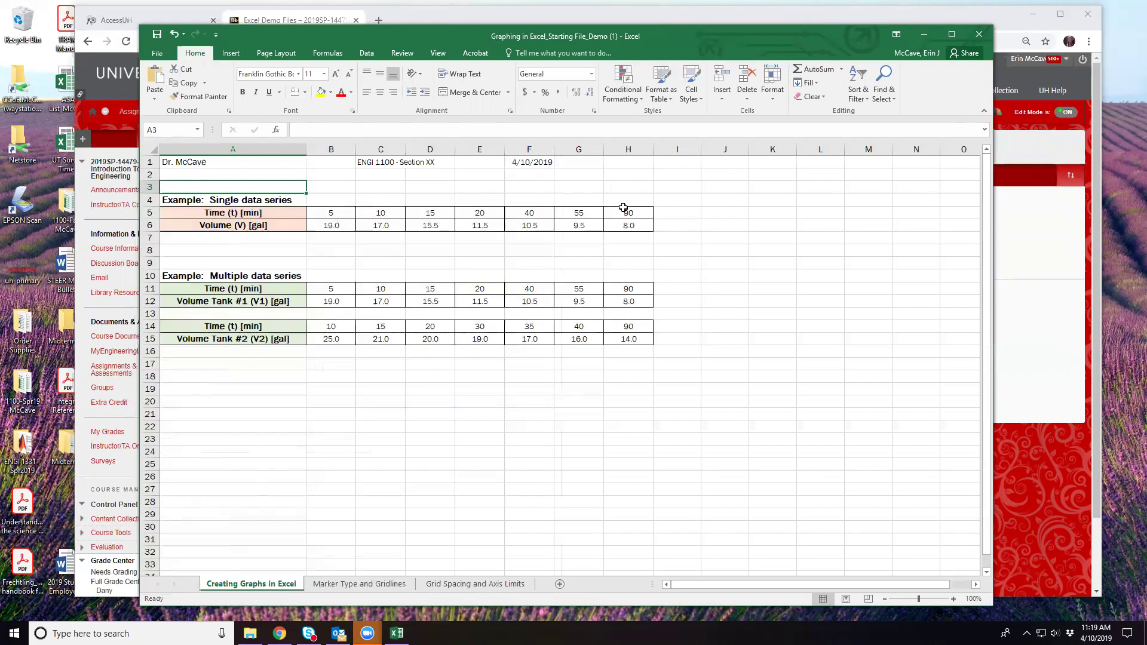
Insert a markers-only scatter chart from the single data series time and volume values in B5:H6.
{"action": "left_click", "coordinate": [179, 201]}
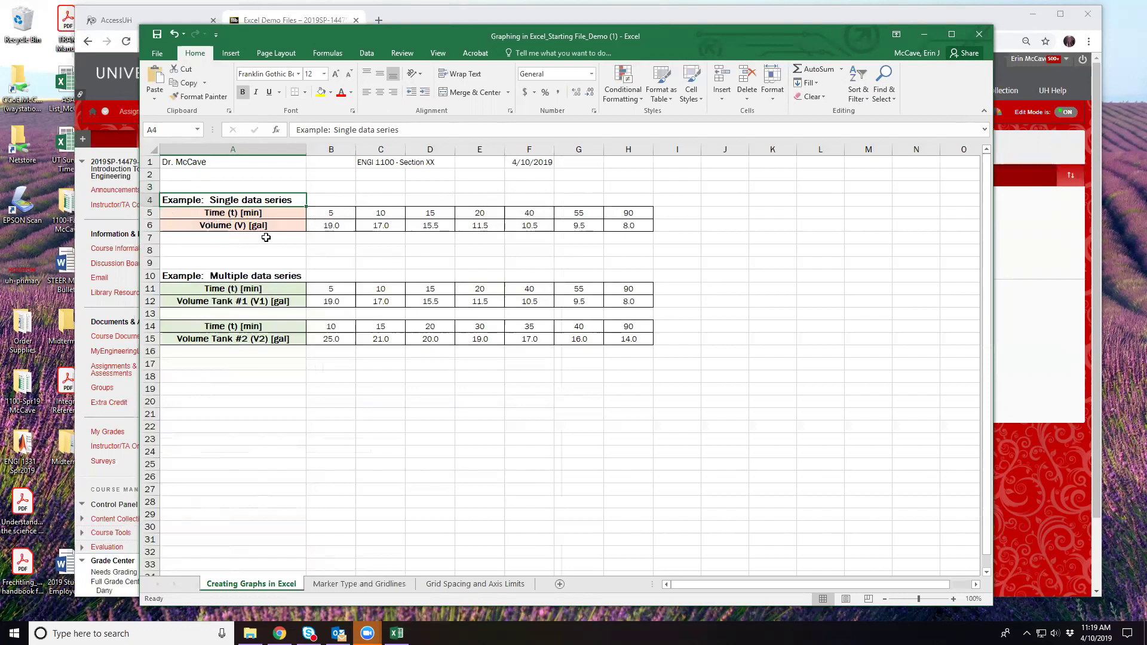
{"action": "left_click_drag", "start_coordinate": [330, 213], "coordinate": [637, 221]}
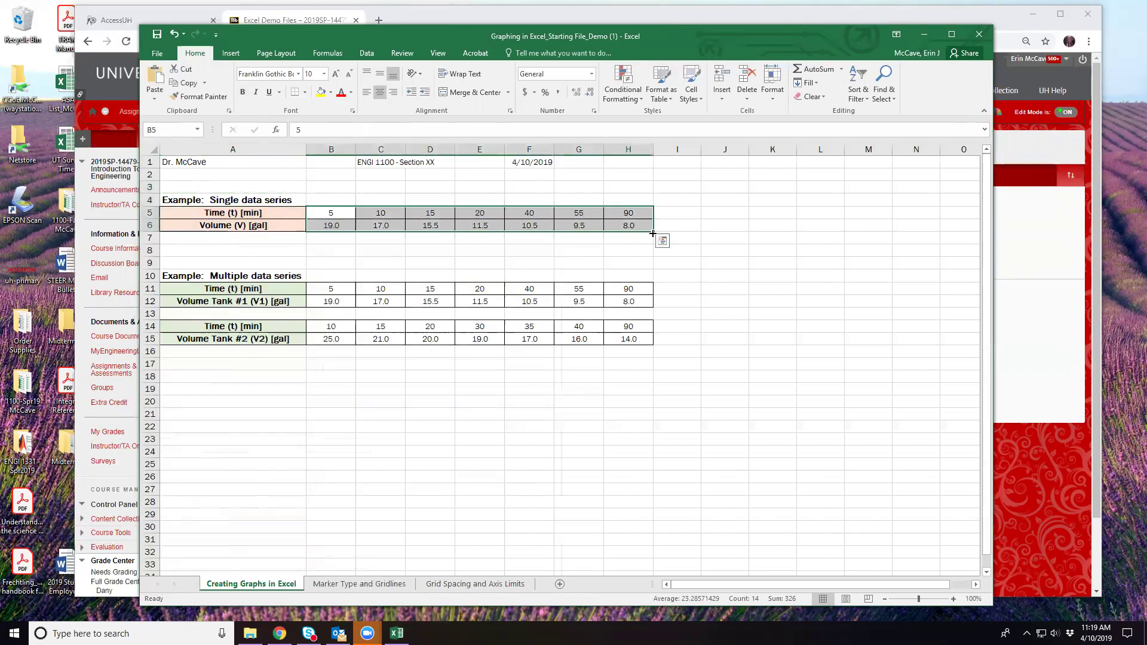
{"action": "left_click", "coordinate": [230, 55]}
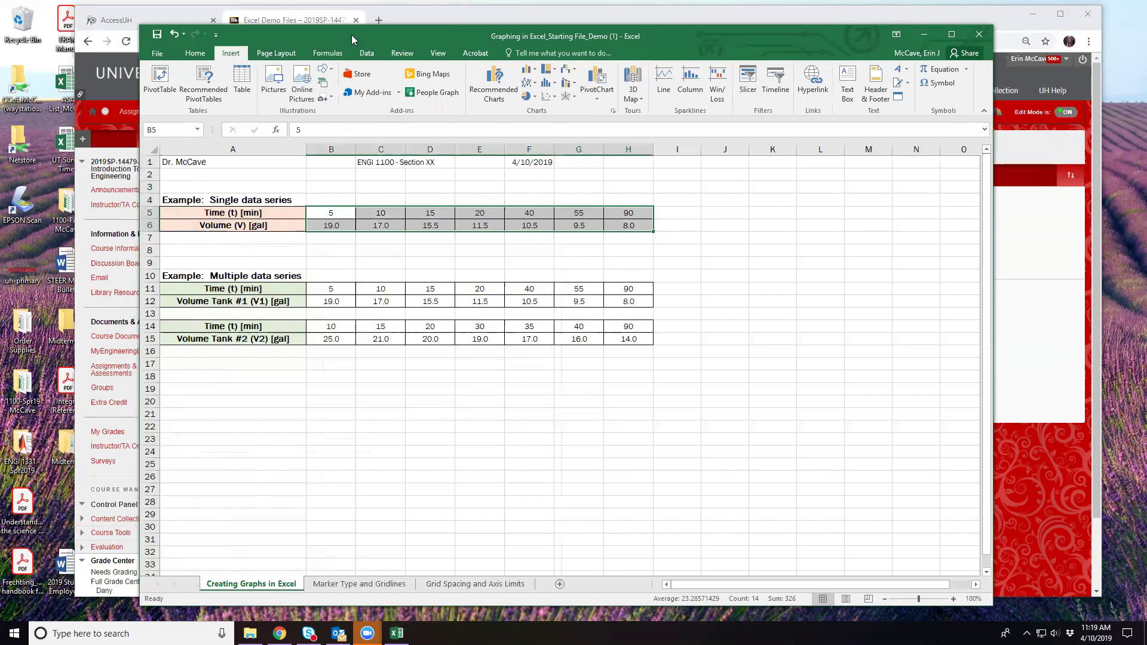
{"action": "left_click", "coordinate": [555, 98]}
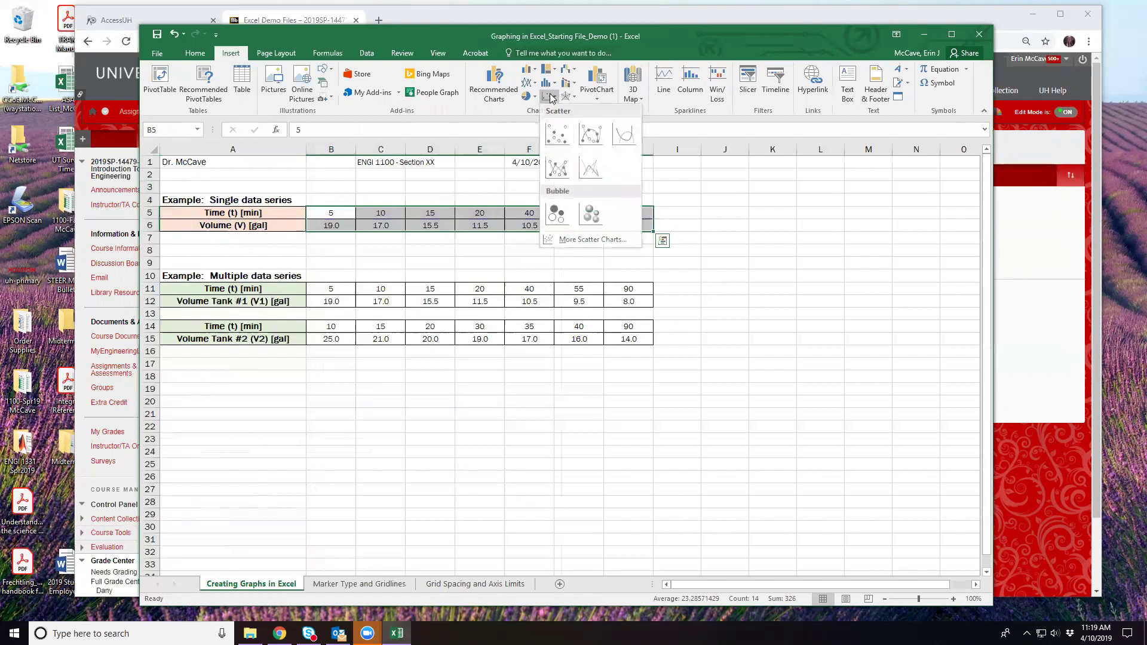
{"action": "left_click", "coordinate": [561, 136]}
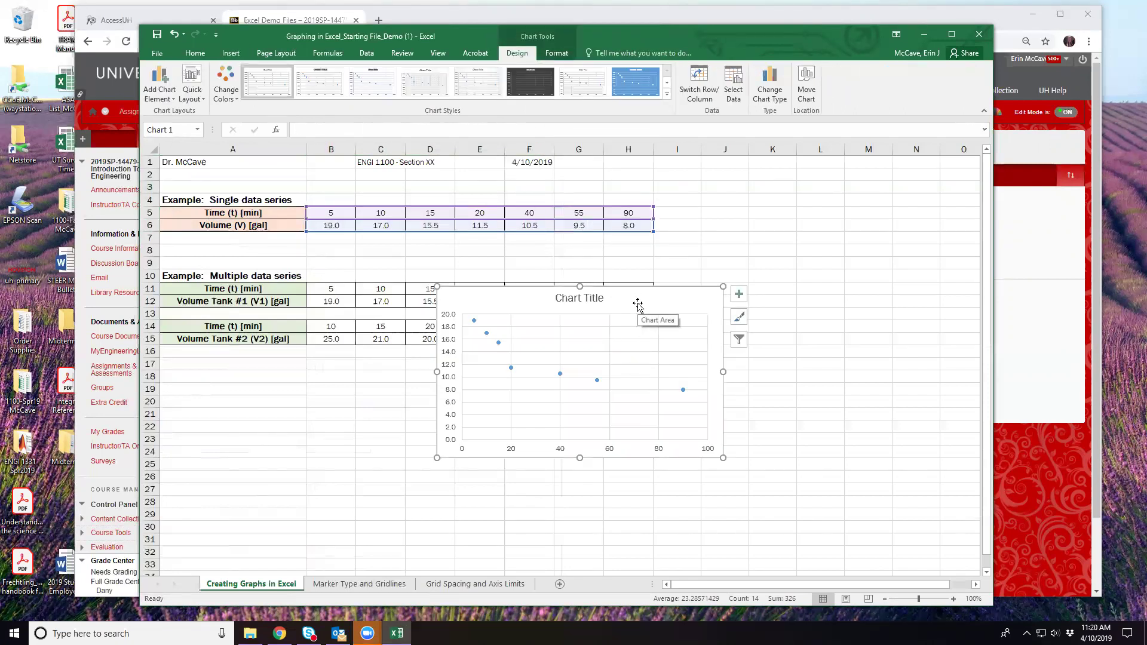
Maximize the workbook window and delete the title of the scatter chart.
{"action": "left_click", "coordinate": [949, 35]}
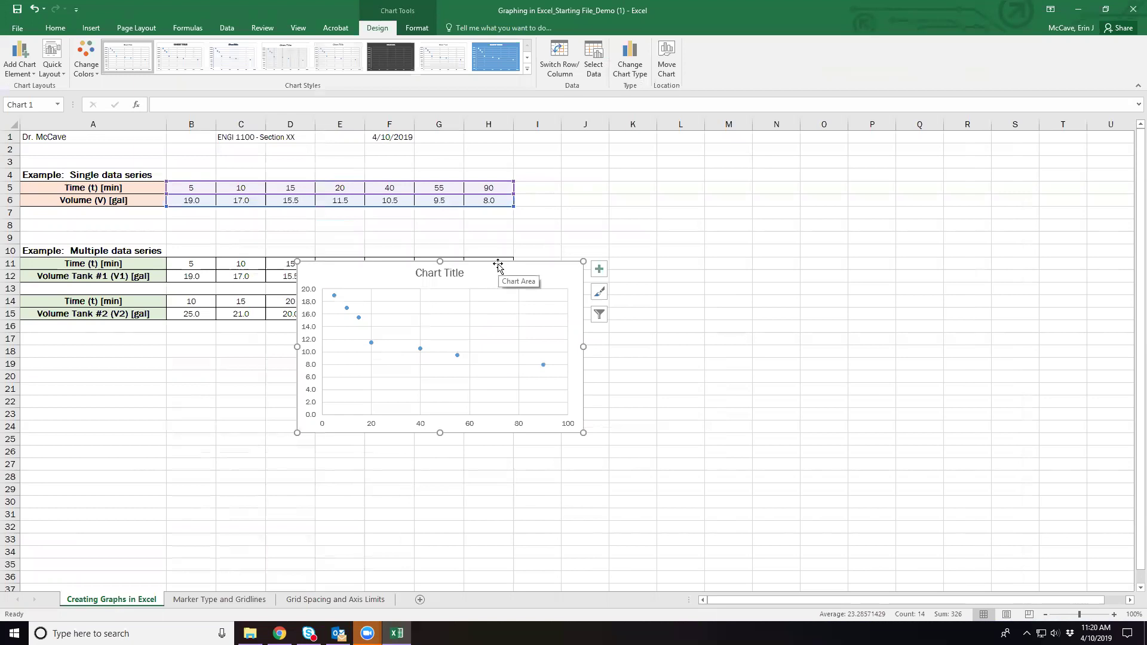
{"action": "left_click", "coordinate": [460, 275]}
{"action": "key", "text": "Delete"}
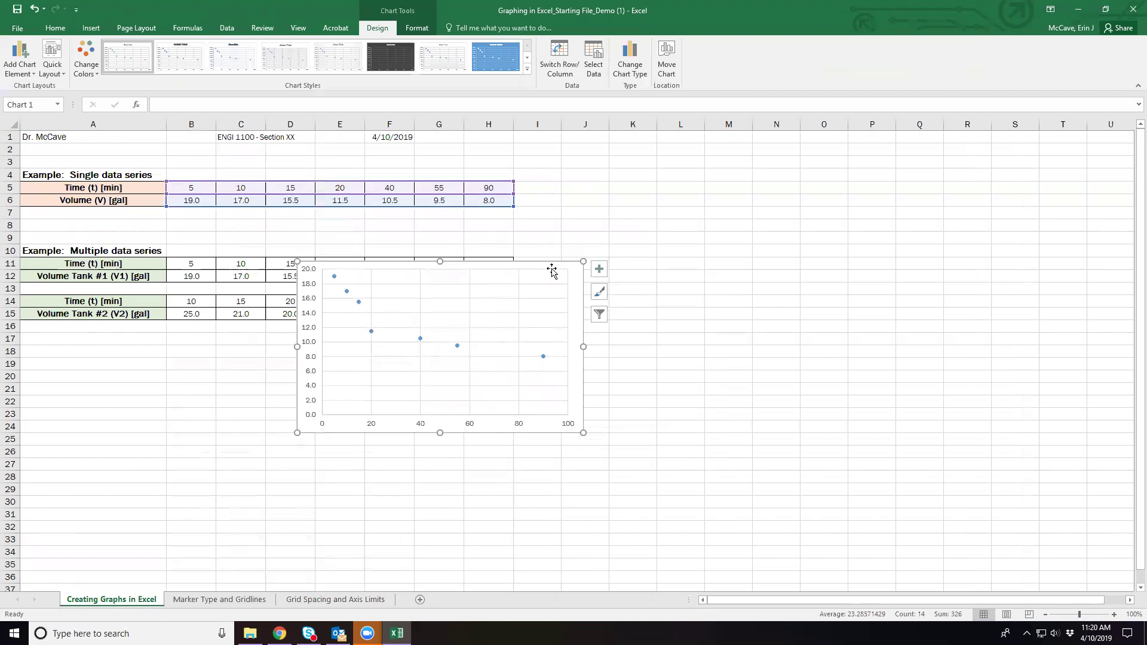
{"action": "left_click", "coordinate": [599, 270]}
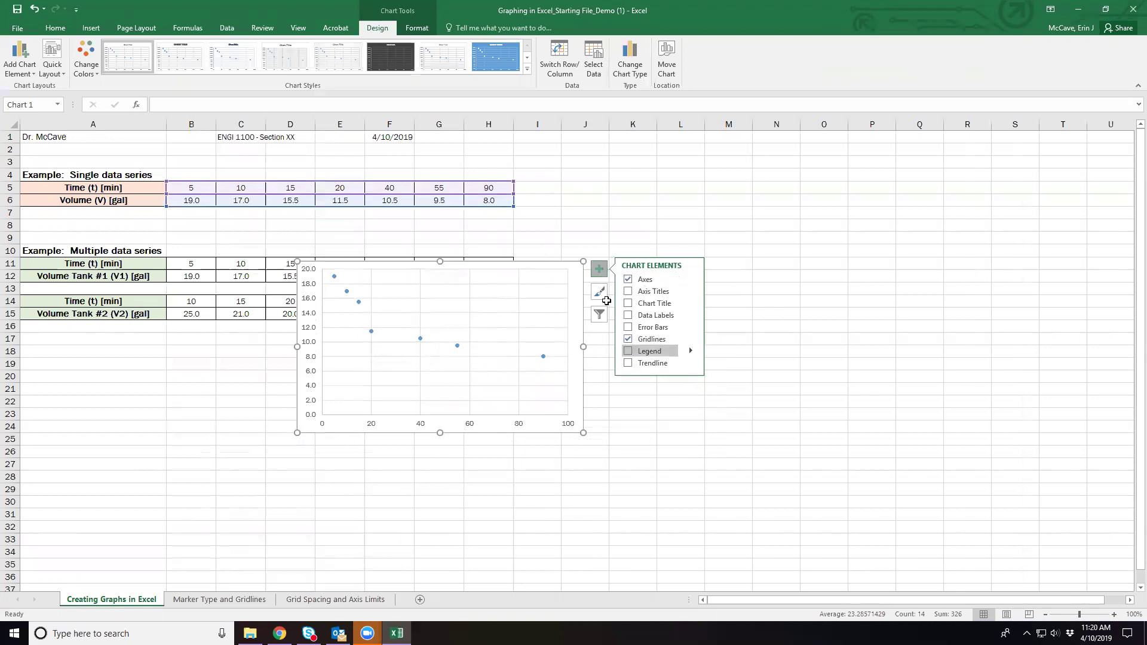
{"action": "left_click", "coordinate": [599, 270]}
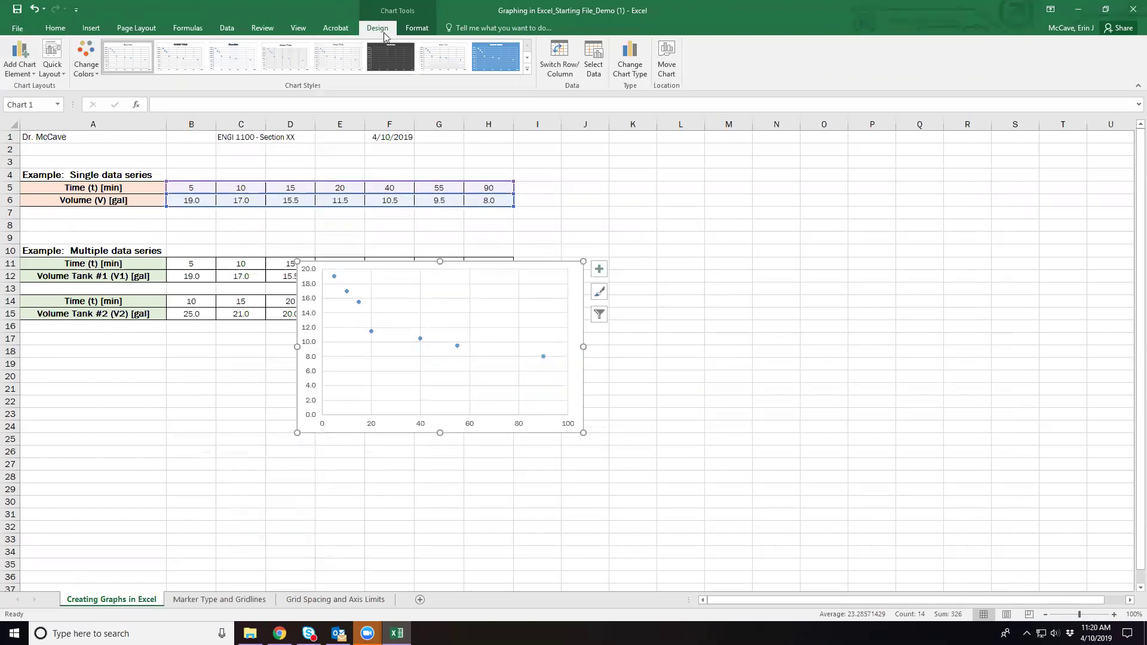
Add primary horizontal and primary vertical axis titles to the scatter chart.
{"action": "left_click", "coordinate": [24, 63]}
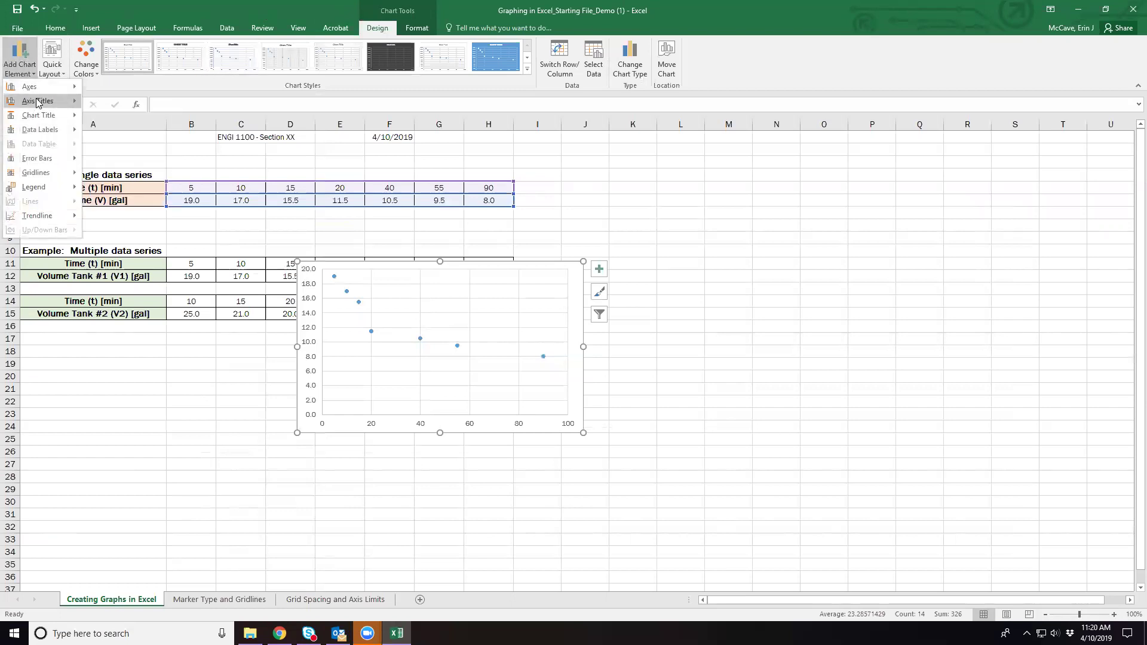
{"action": "mouse_move", "coordinate": [37, 102]}
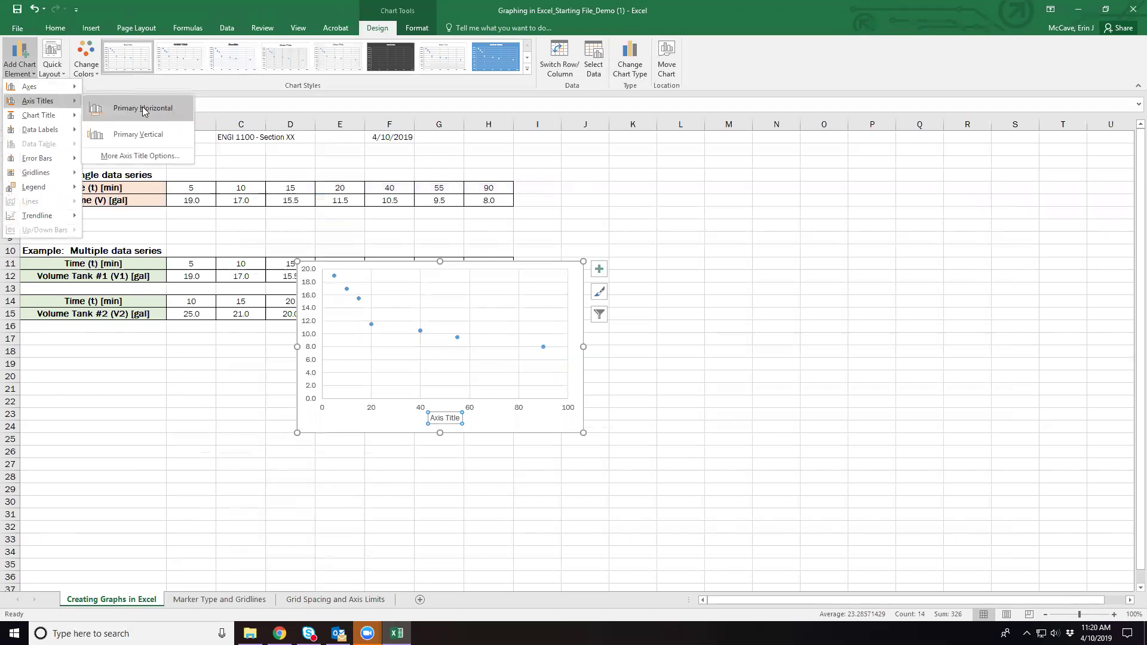
{"action": "left_click", "coordinate": [143, 110]}
{"action": "left_click", "coordinate": [23, 62]}
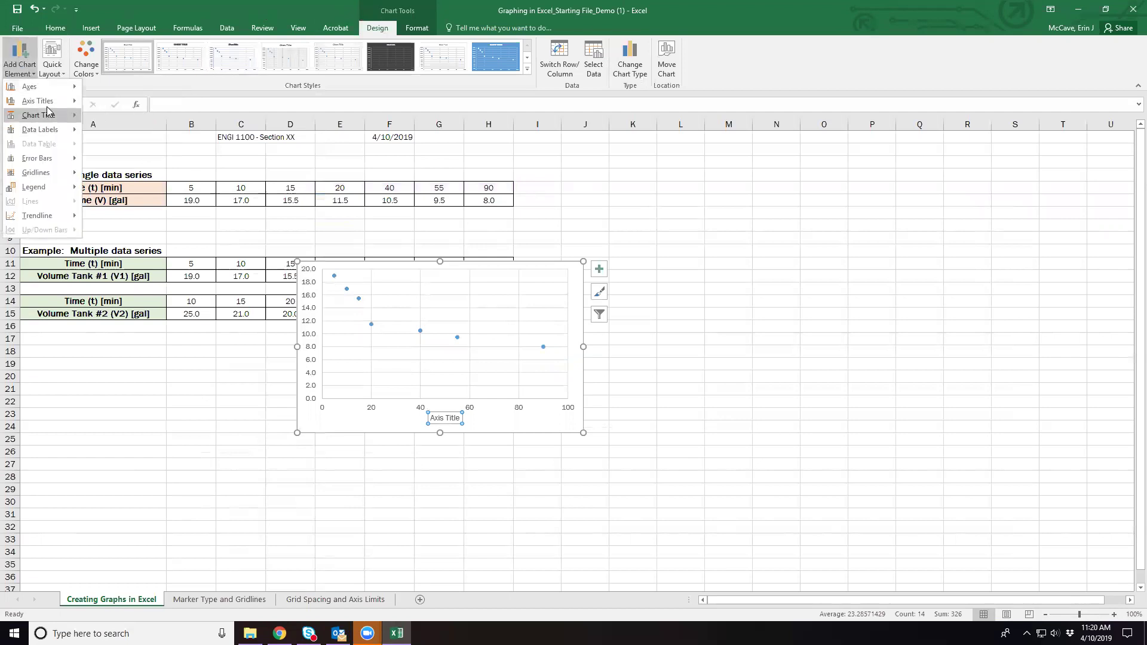
{"action": "mouse_move", "coordinate": [41, 101]}
{"action": "left_click", "coordinate": [128, 134]}
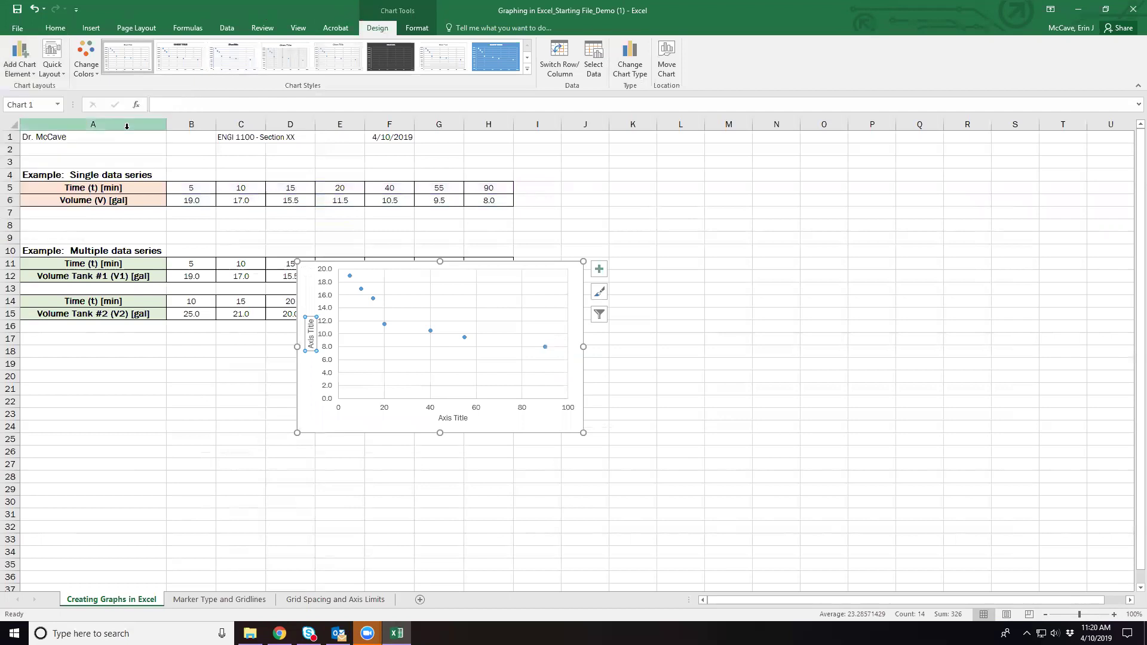
Add primary minor horizontal and primary minor vertical gridlines to the scatter chart.
{"action": "left_click", "coordinate": [20, 60]}
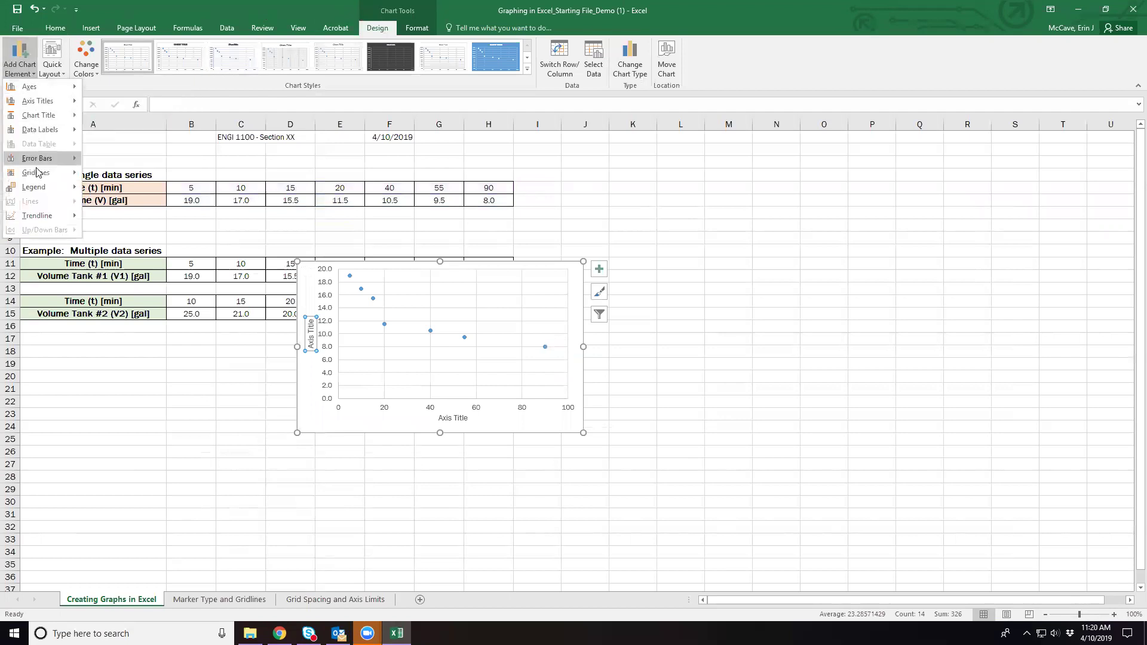
{"action": "mouse_move", "coordinate": [38, 175]}
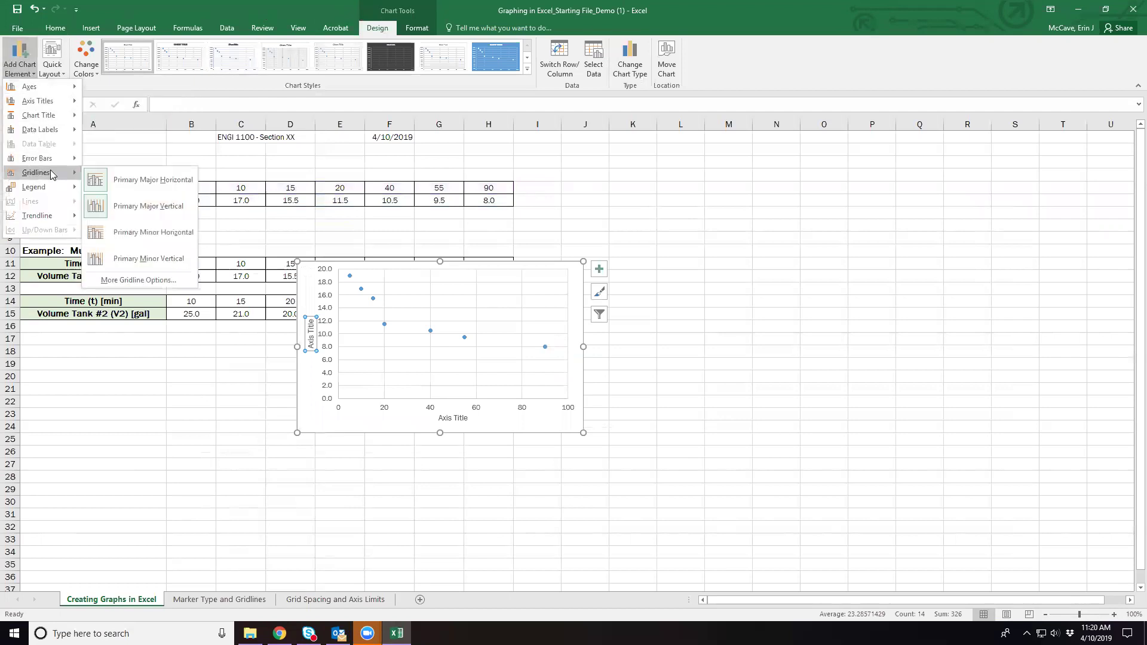
{"action": "left_click", "coordinate": [149, 232]}
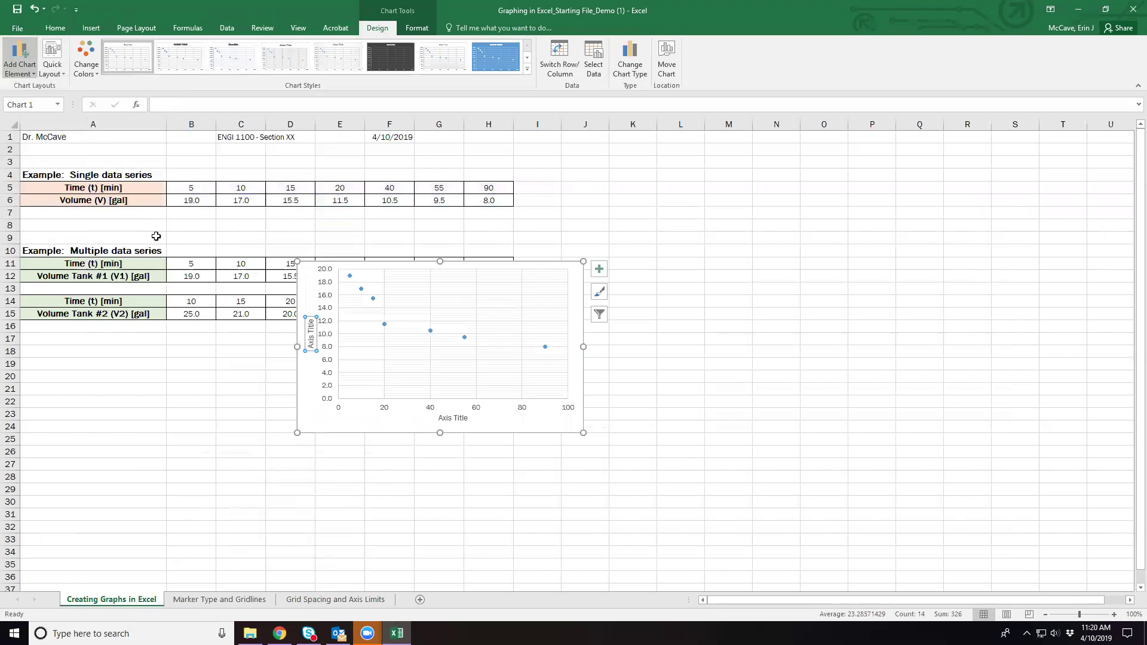
{"action": "left_click", "coordinate": [8, 67]}
{"action": "mouse_move", "coordinate": [38, 174]}
{"action": "left_click", "coordinate": [149, 258]}
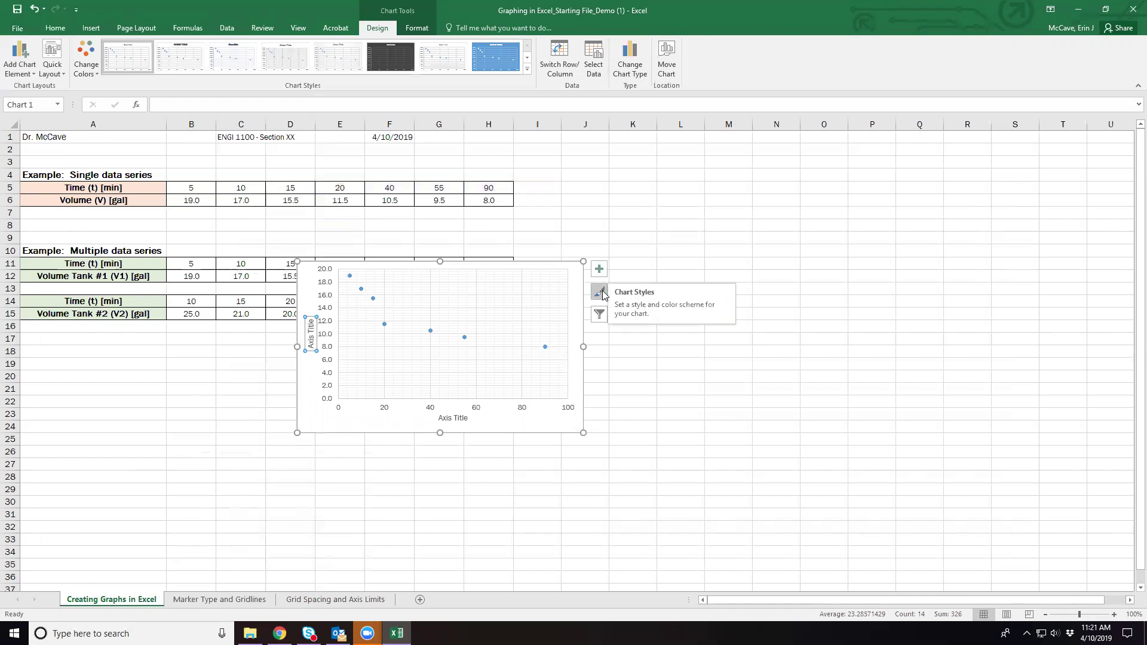
Change the text of the chart's horizontal axis title to "Time (t) [min]".
{"action": "left_click", "coordinate": [449, 418]}
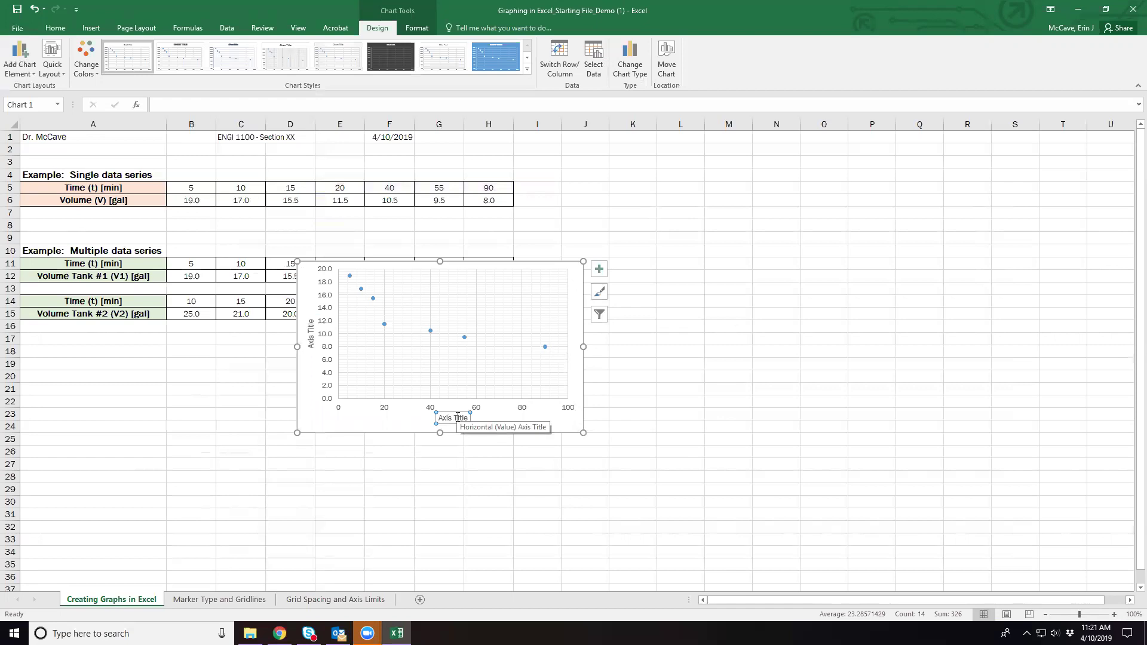
{"action": "left_click", "coordinate": [441, 418]}
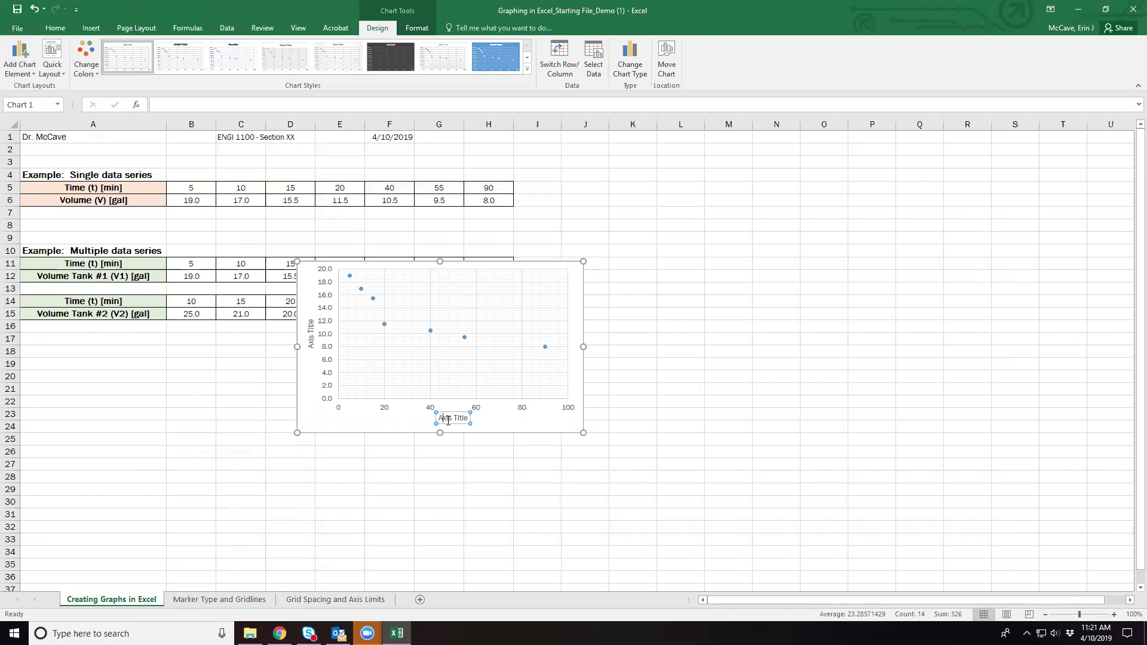
{"action": "left_click_drag", "start_coordinate": [439, 418], "coordinate": [467, 421]}
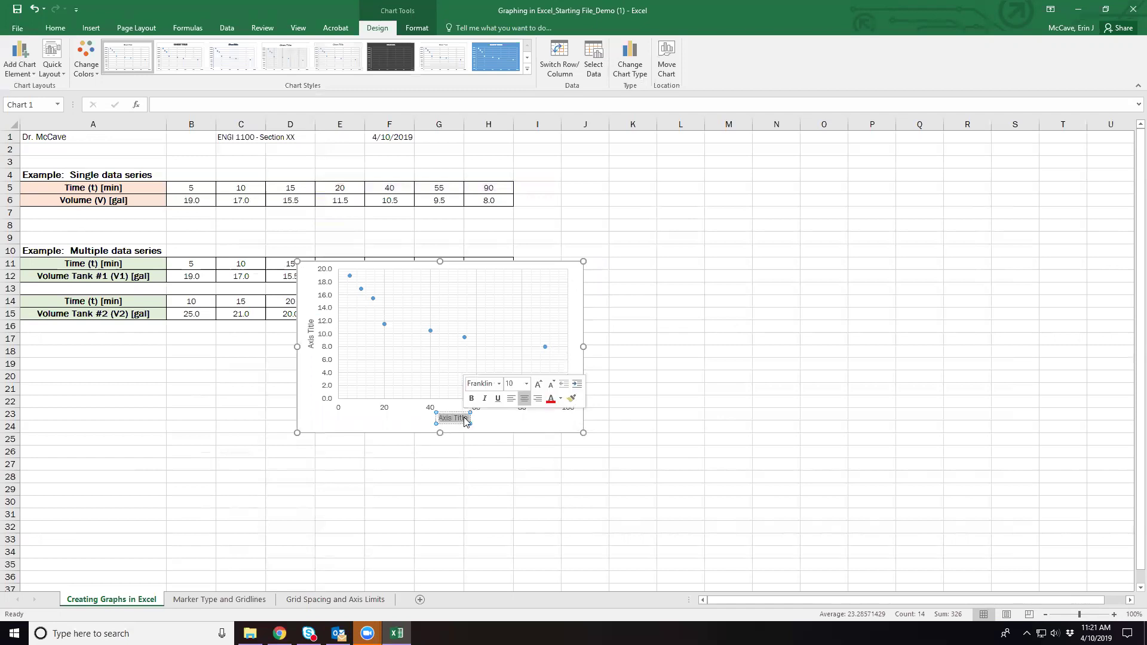
{"action": "type", "text": "Time"}
{"action": "type", "text": " (t"}
{"action": "type", "text": ")"}
{"action": "type", "text": " [min"}
{"action": "type", "text": "]"}
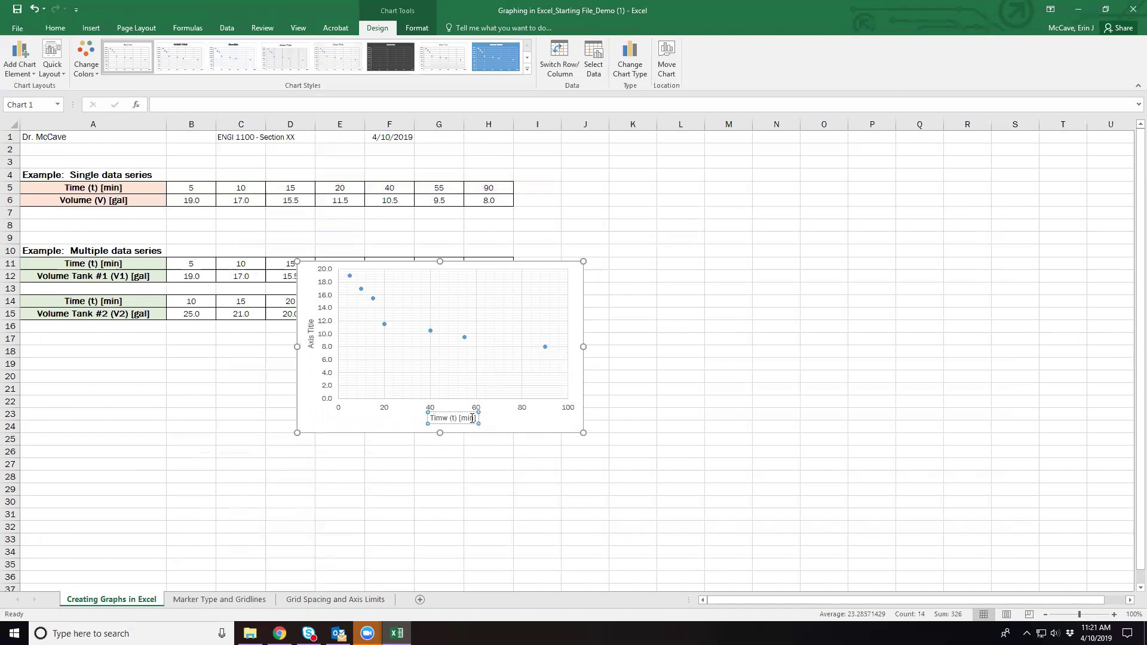
{"action": "left_click", "coordinate": [448, 418]}
{"action": "key", "text": "BackSpace"}
{"action": "type", "text": "e"}
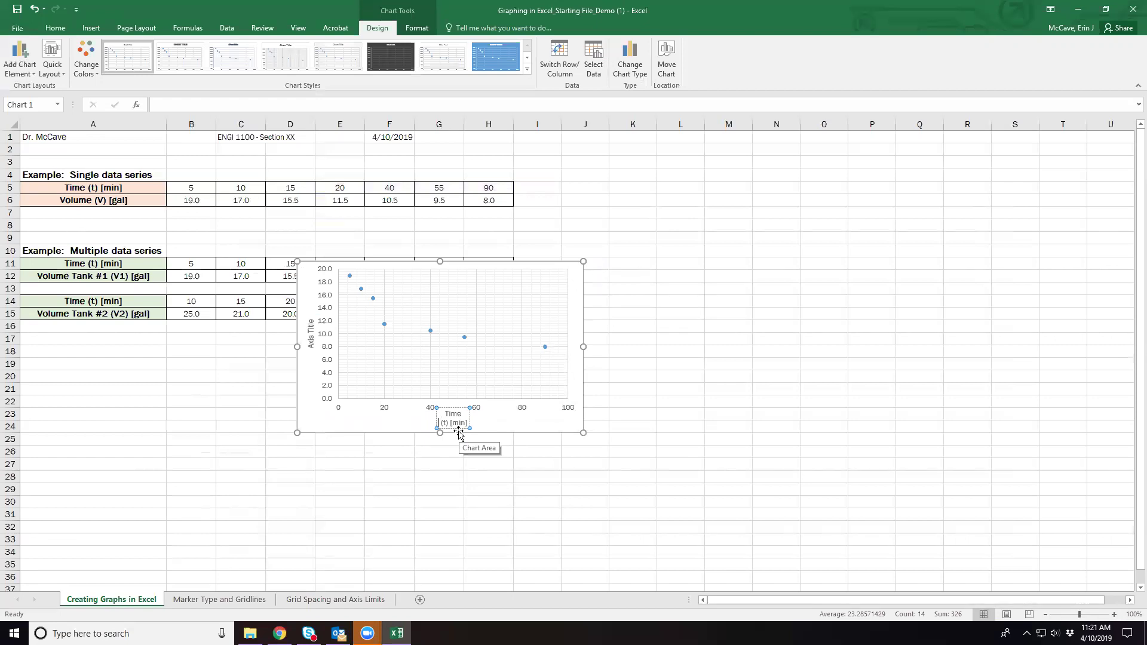
{"action": "left_click", "coordinate": [493, 420]}
Change the text of the chart's horizontal axis title to "Time (t) [s]".
{"action": "left_click", "coordinate": [477, 419]}
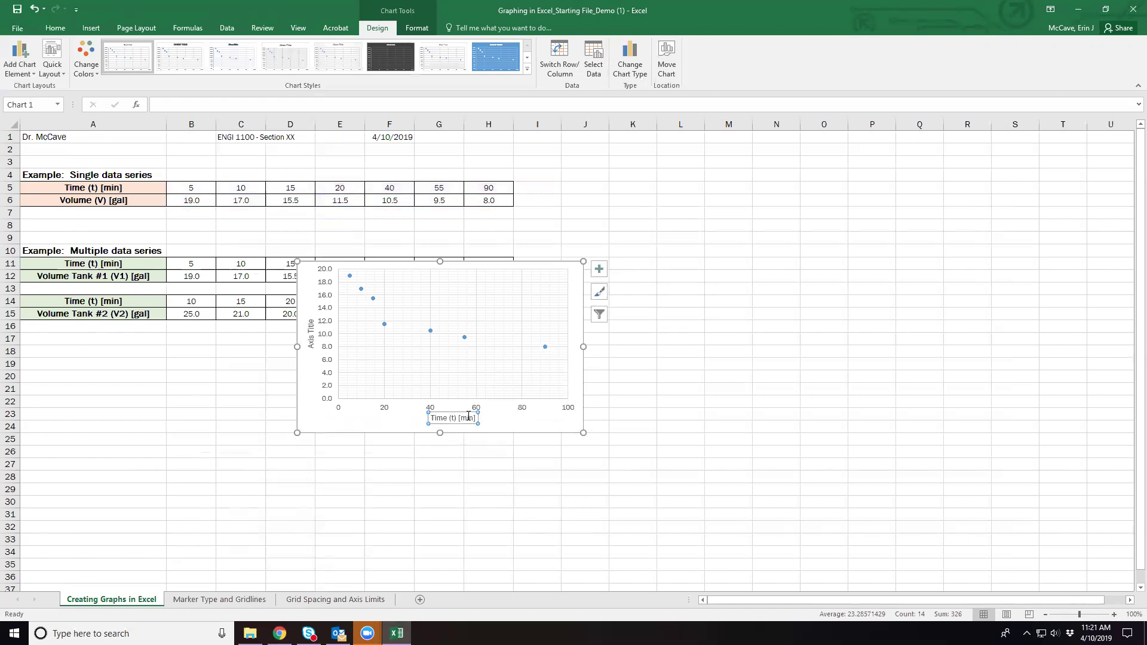
{"action": "left_click", "coordinate": [155, 102]}
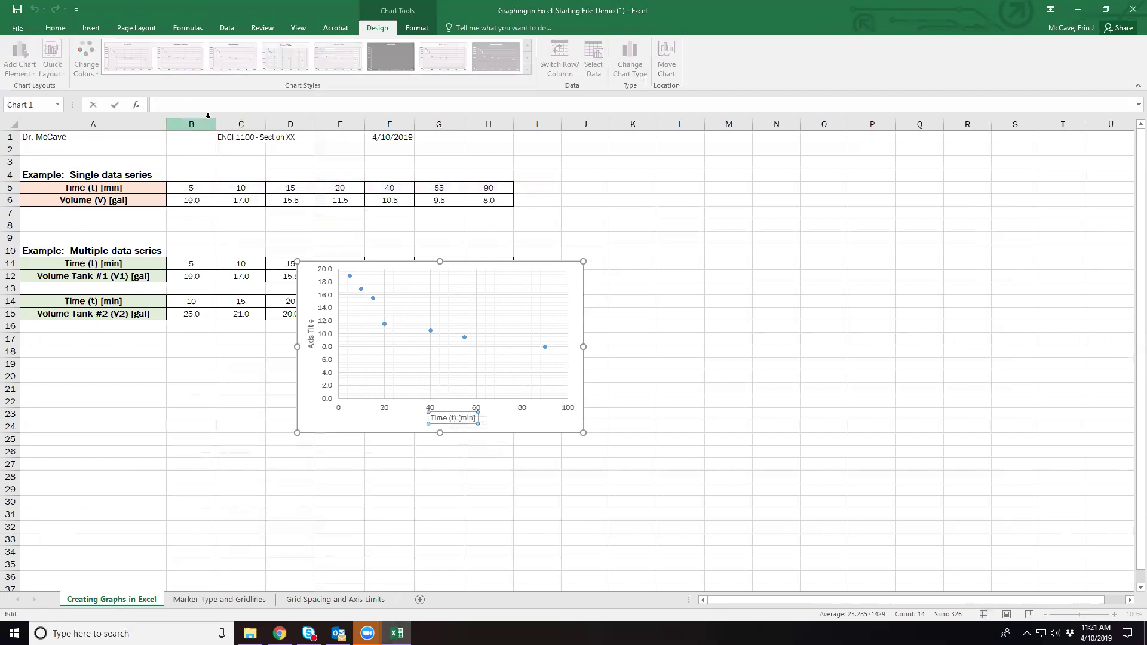
{"action": "type", "text": "Timw"}
{"action": "key", "text": "Return"}
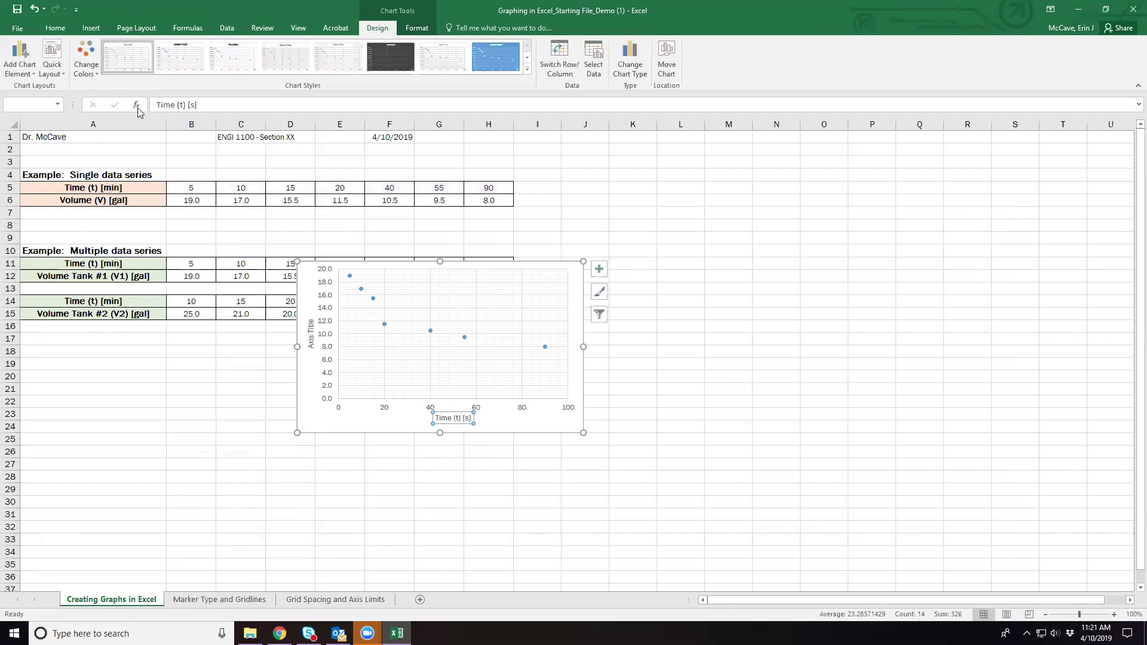
Replace the horizontal axis title's text with a link to cell A5 of the Creating Graphs in Excel sheet.
{"action": "left_click", "coordinate": [214, 105]}
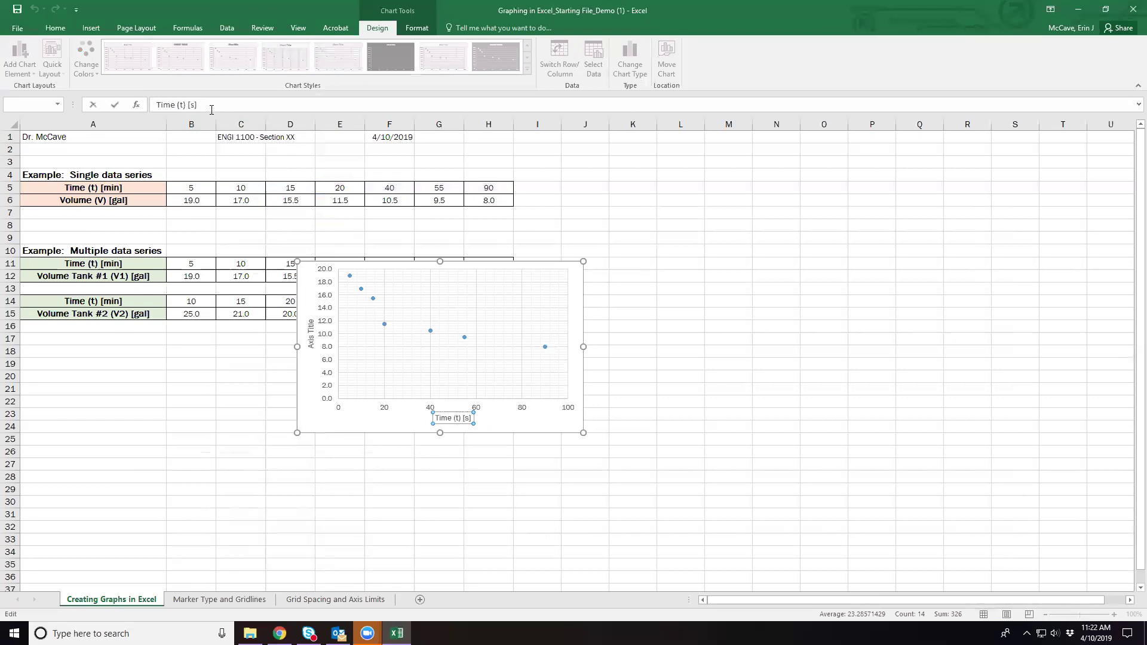
{"action": "triple_click", "coordinate": [160, 104]}
{"action": "key", "text": "BackSpace"}
{"action": "type", "text": "="}
{"action": "left_click", "coordinate": [111, 187]}
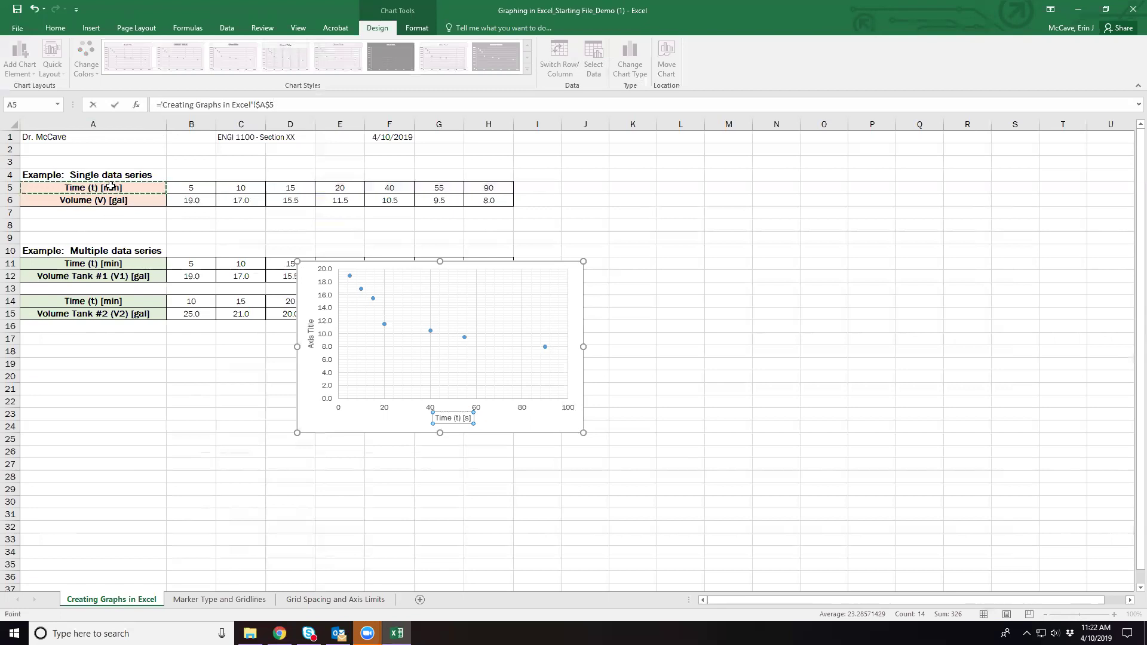
{"action": "key", "text": "Return"}
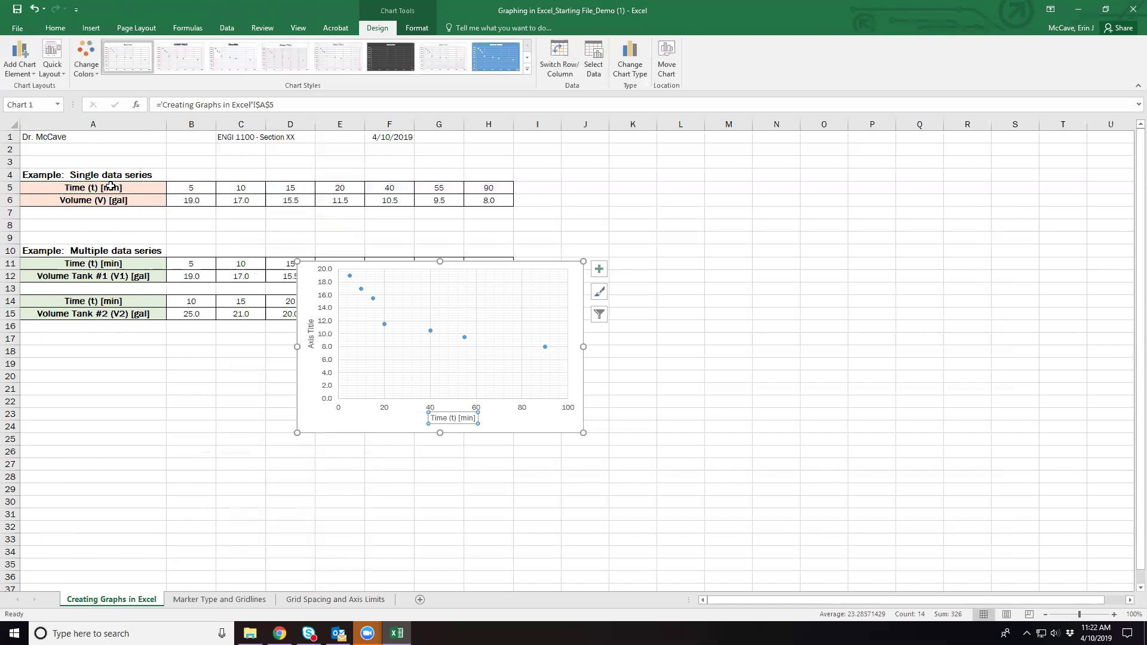
Link the chart's vertical axis title to cell A6, the Volume (V) [gal] label.
{"action": "left_click", "coordinate": [311, 334]}
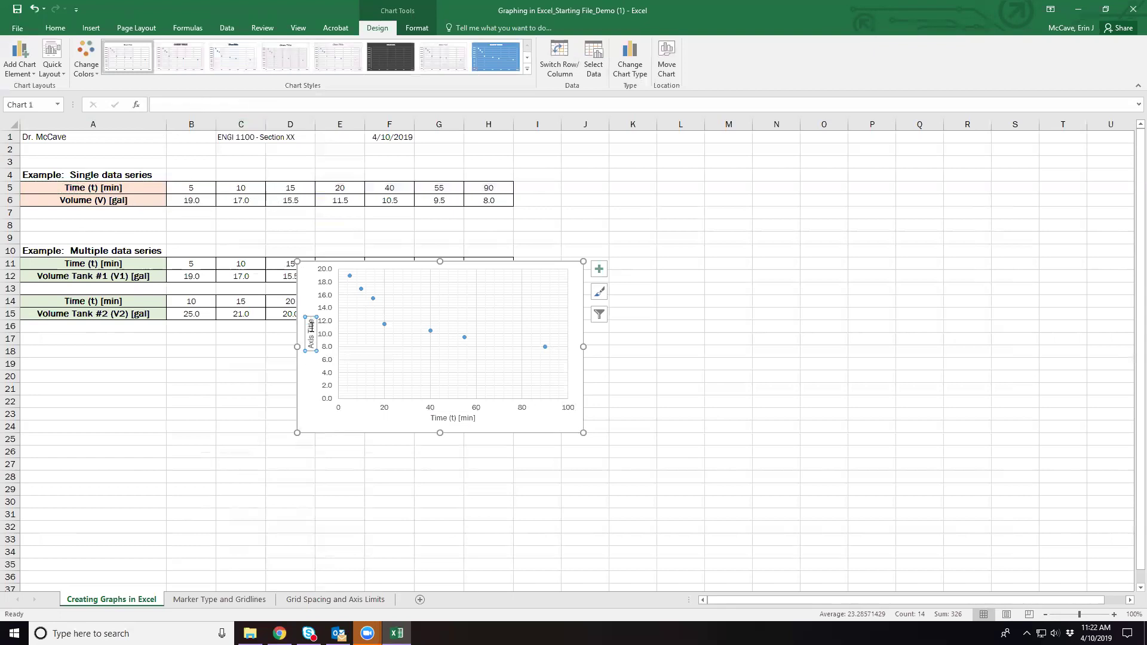
{"action": "left_click", "coordinate": [163, 106]}
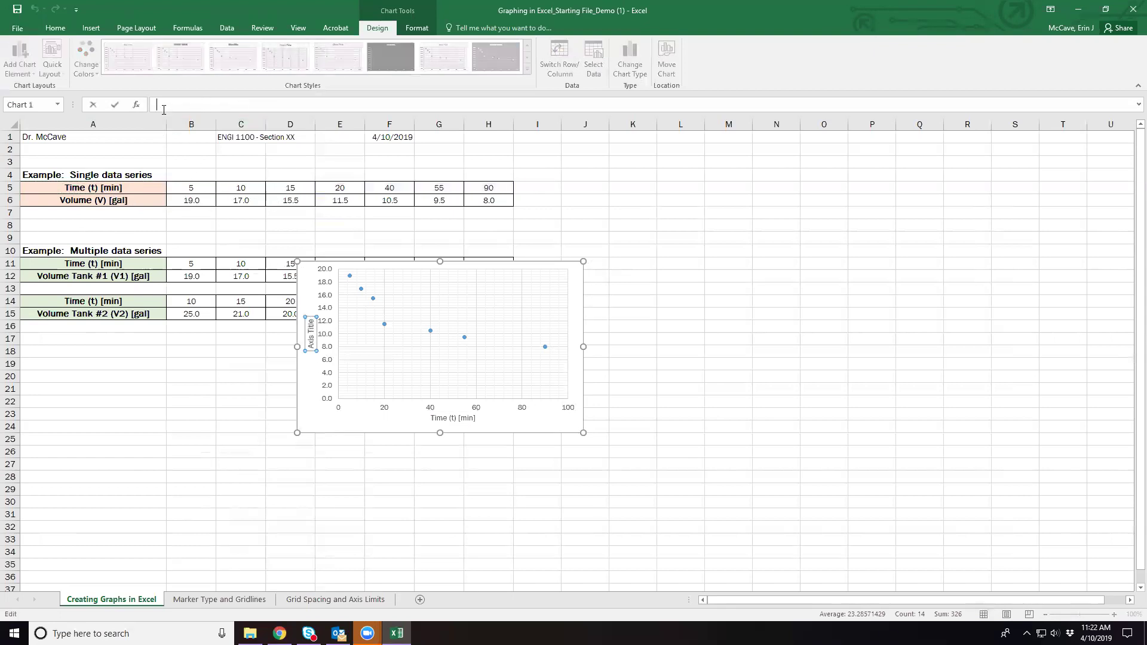
{"action": "left_click", "coordinate": [114, 201]}
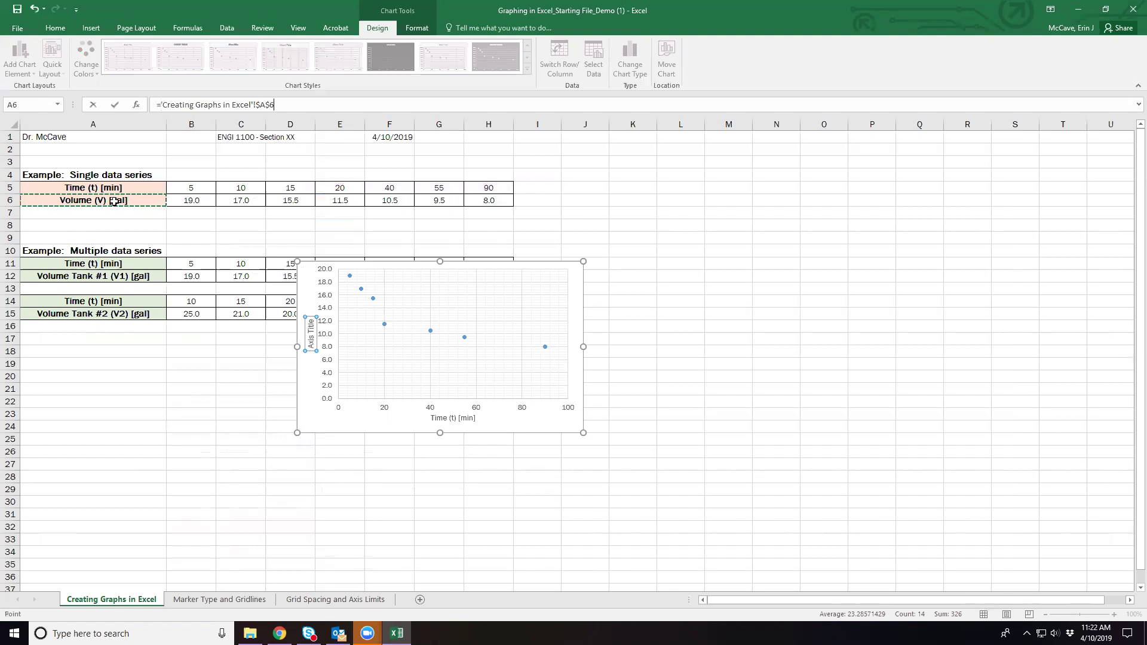
{"action": "key", "text": "Return"}
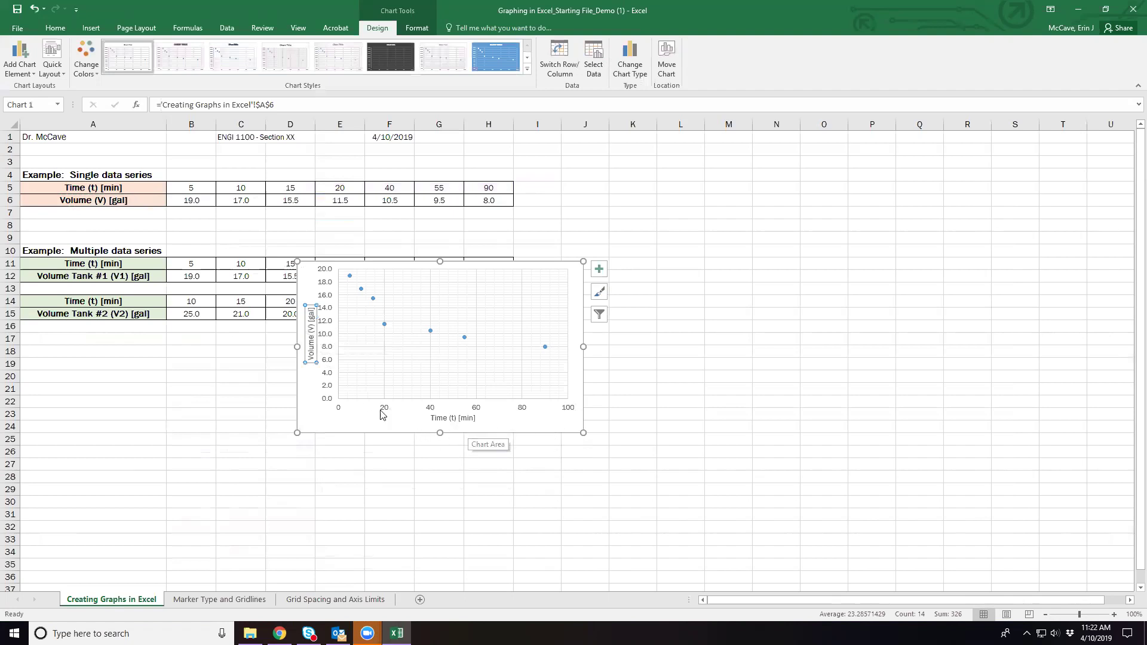
Format the chart's horizontal axis with a major unit of 10.
{"action": "left_click", "coordinate": [570, 409]}
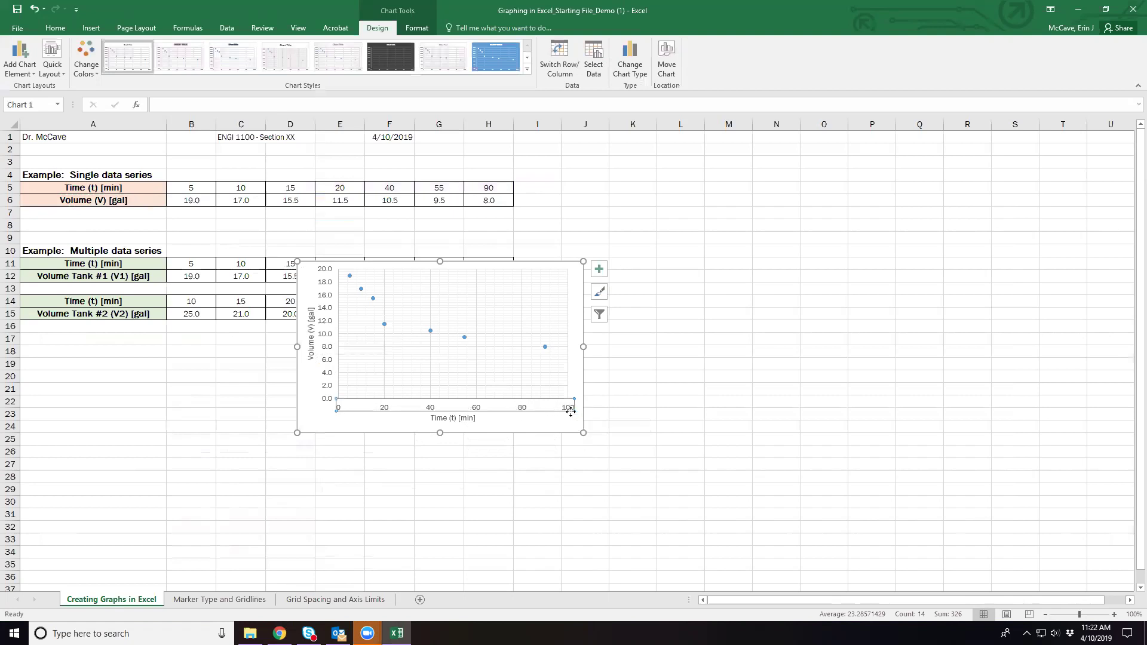
{"action": "right_click", "coordinate": [565, 410]}
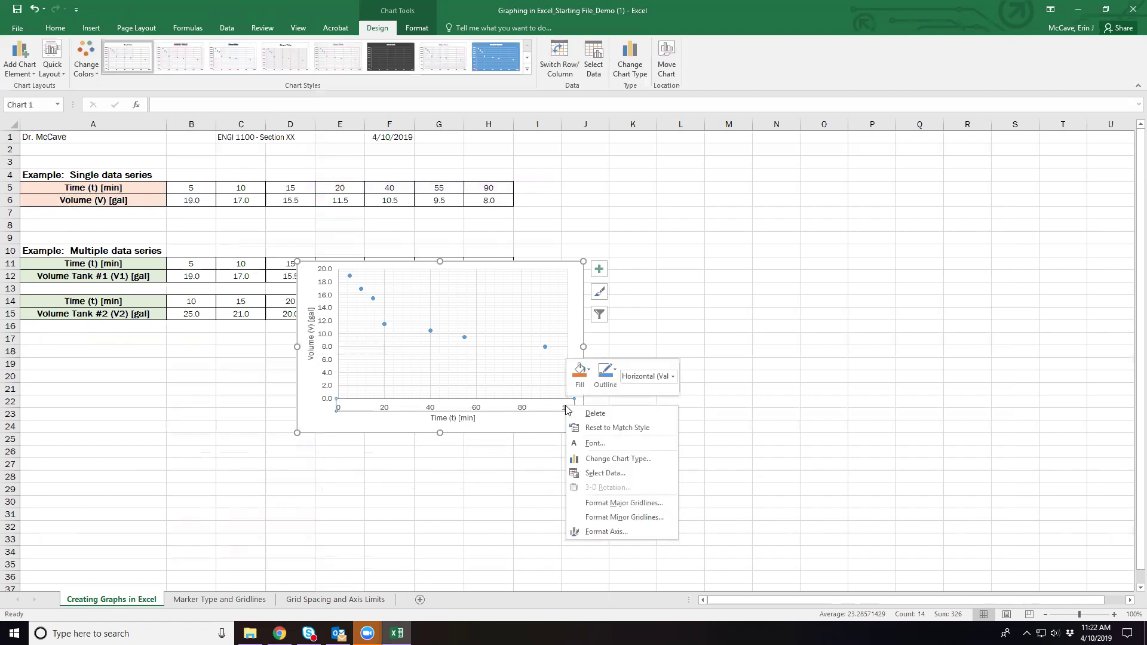
{"action": "left_click", "coordinate": [623, 531]}
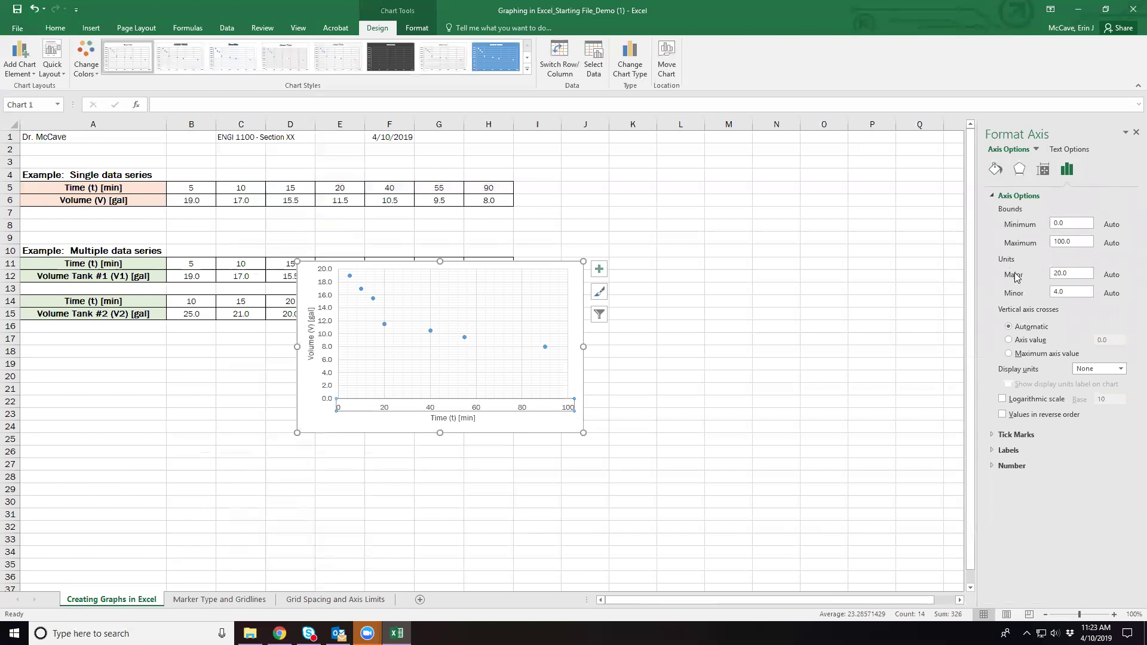
{"action": "left_click_drag", "start_coordinate": [1076, 276], "coordinate": [1036, 273]}
{"action": "type", "text": "10"}
{"action": "key", "text": "Return"}
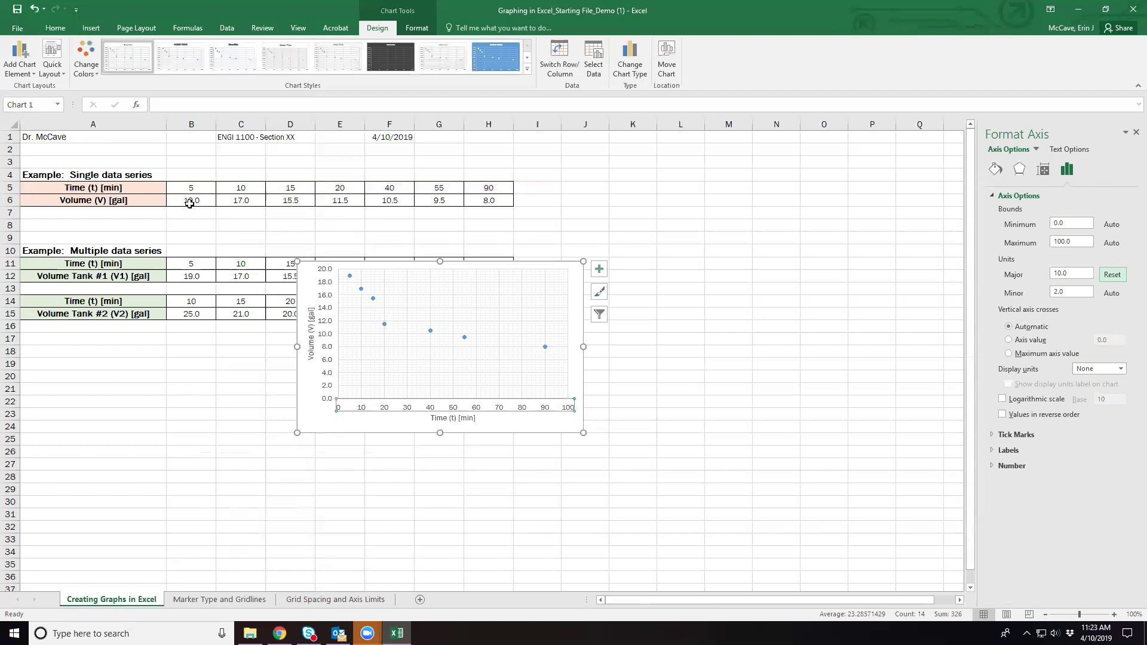
Set the number format of the chart's vertical axis labels to 0 decimal places.
{"action": "left_click", "coordinate": [243, 201]}
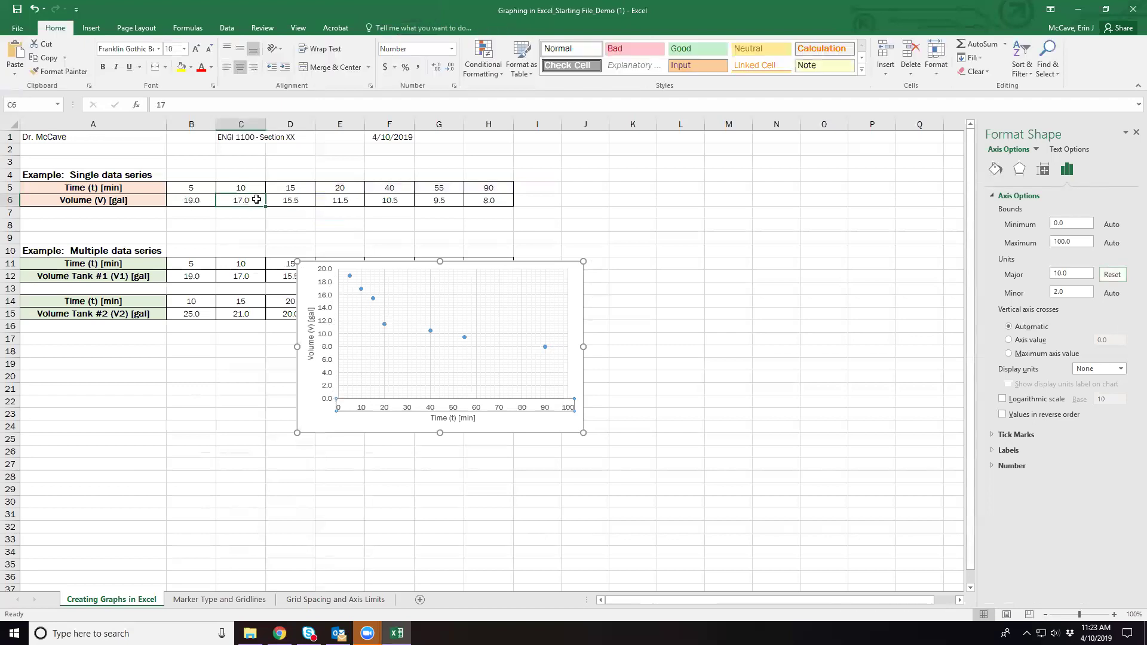
{"action": "left_click", "coordinate": [328, 346]}
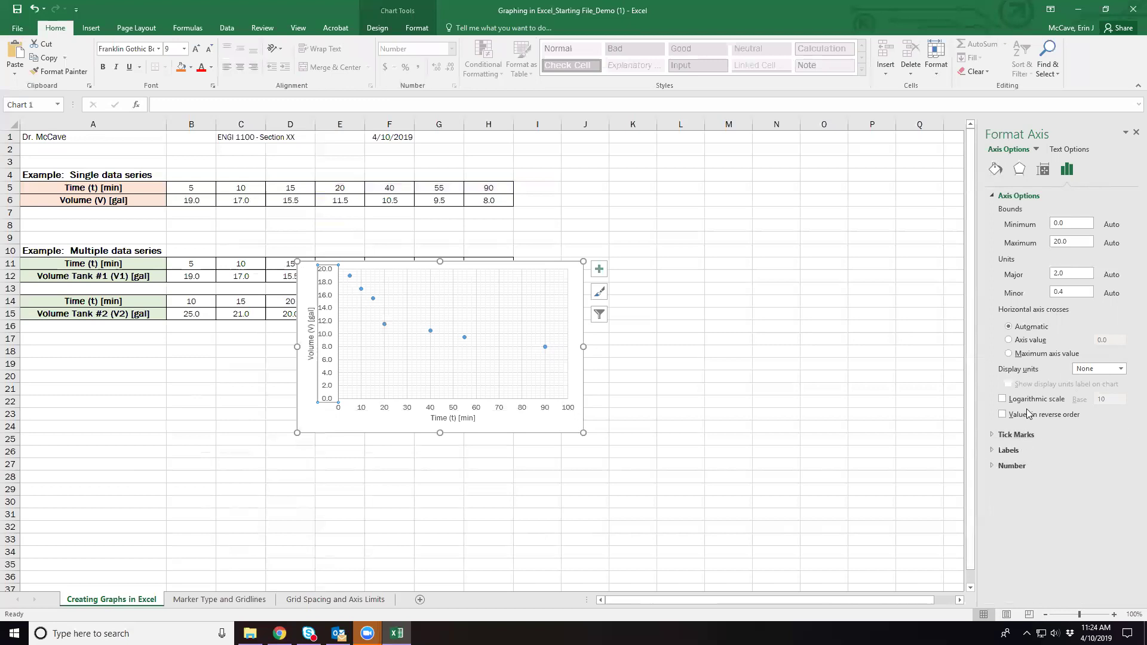
{"action": "left_click", "coordinate": [993, 465]}
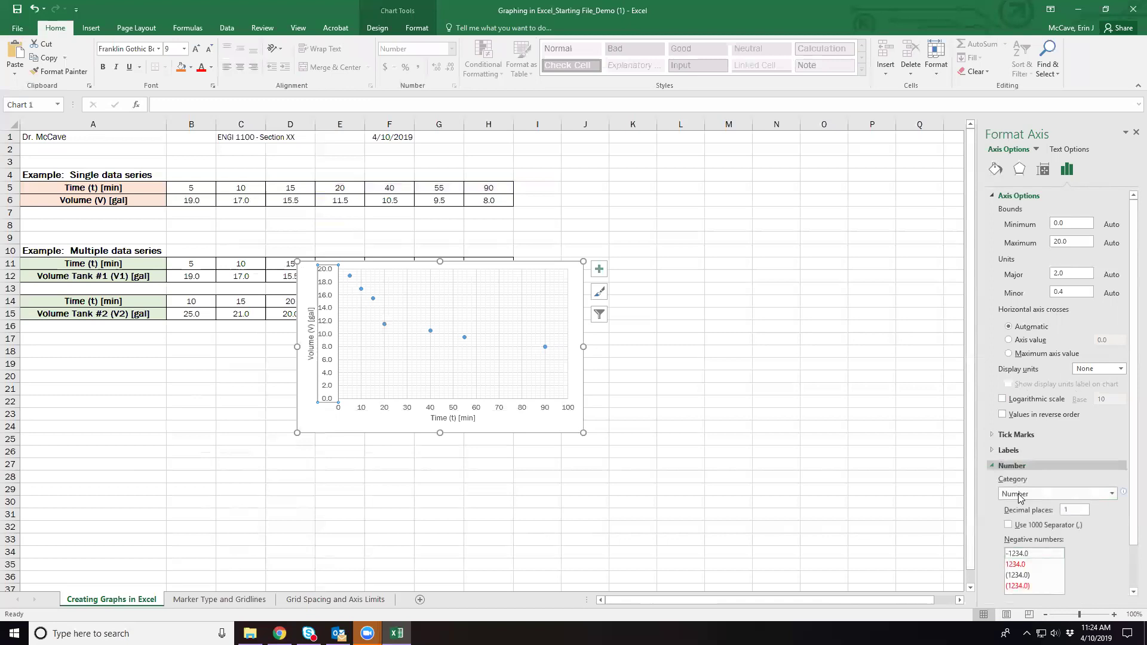
{"action": "left_click_drag", "start_coordinate": [1079, 511], "coordinate": [1042, 509]}
{"action": "type", "text": "0"}
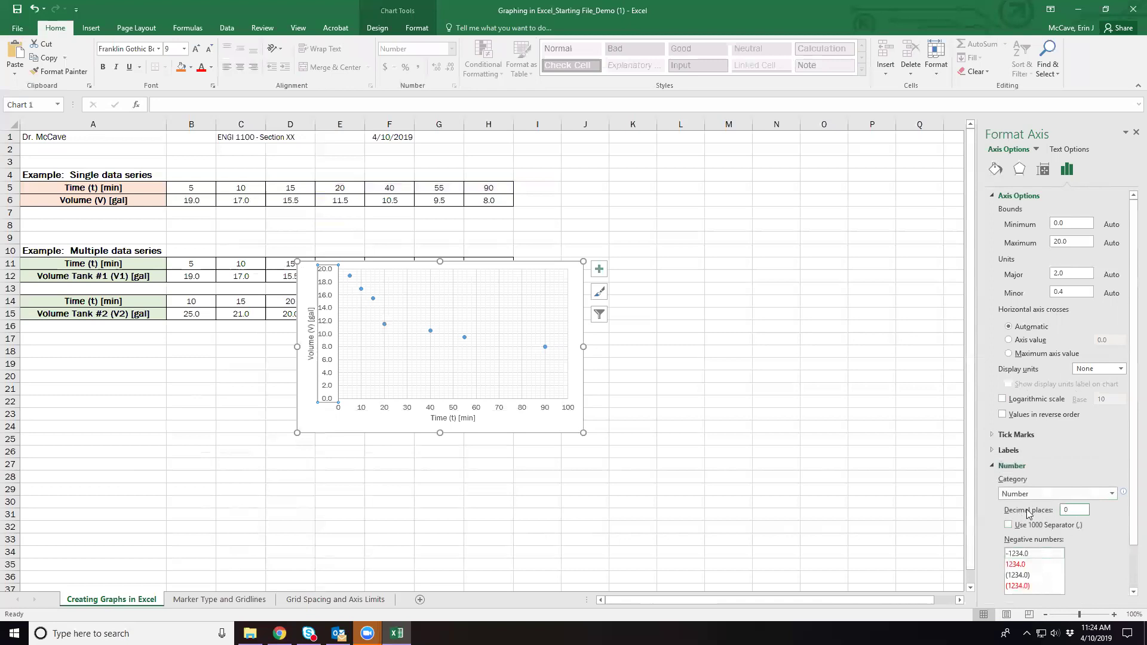
{"action": "key", "text": "Return"}
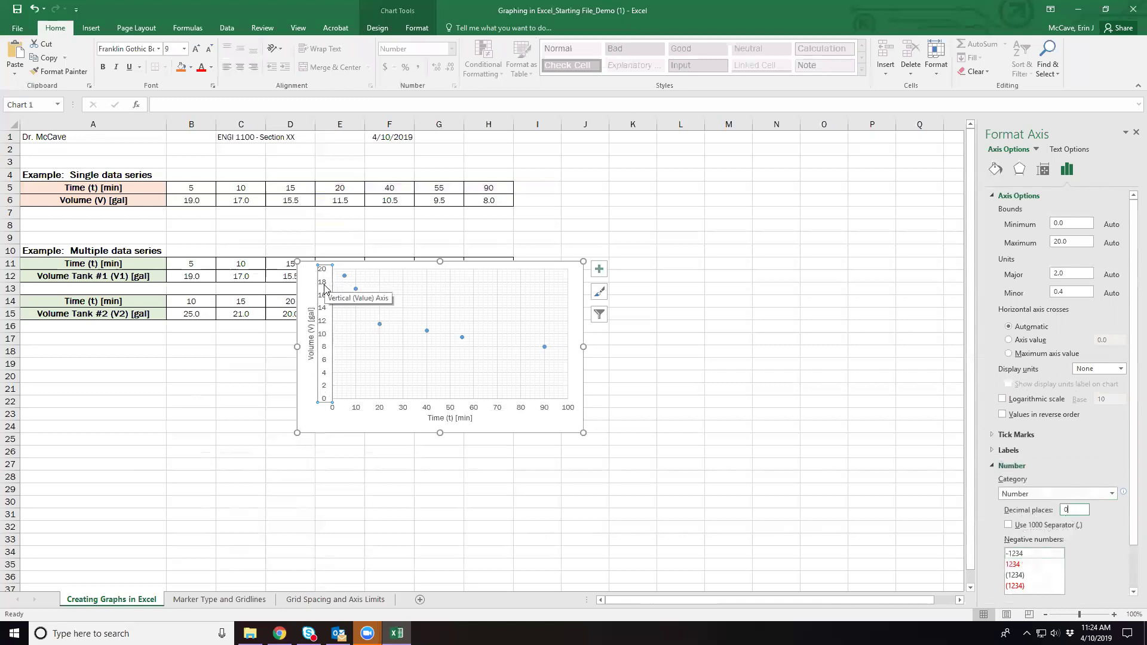
Move the scatter chart to a new sheet named "Exp-Single".
{"action": "right_click", "coordinate": [538, 423]}
{"action": "left_click", "coordinate": [517, 424]}
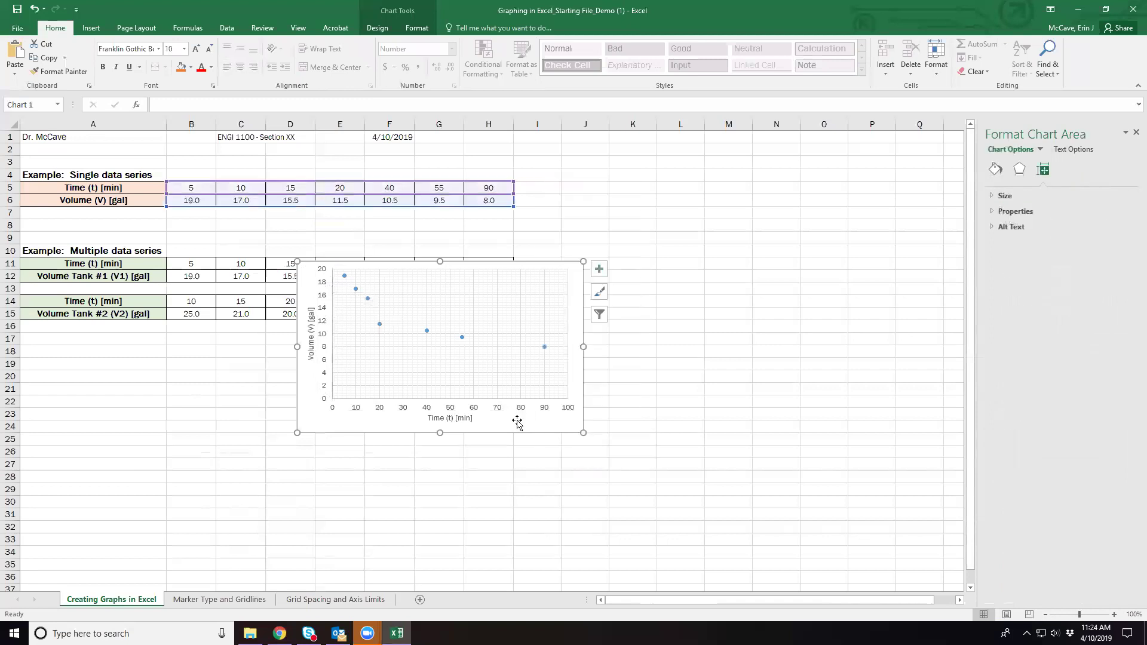
{"action": "right_click", "coordinate": [572, 298]}
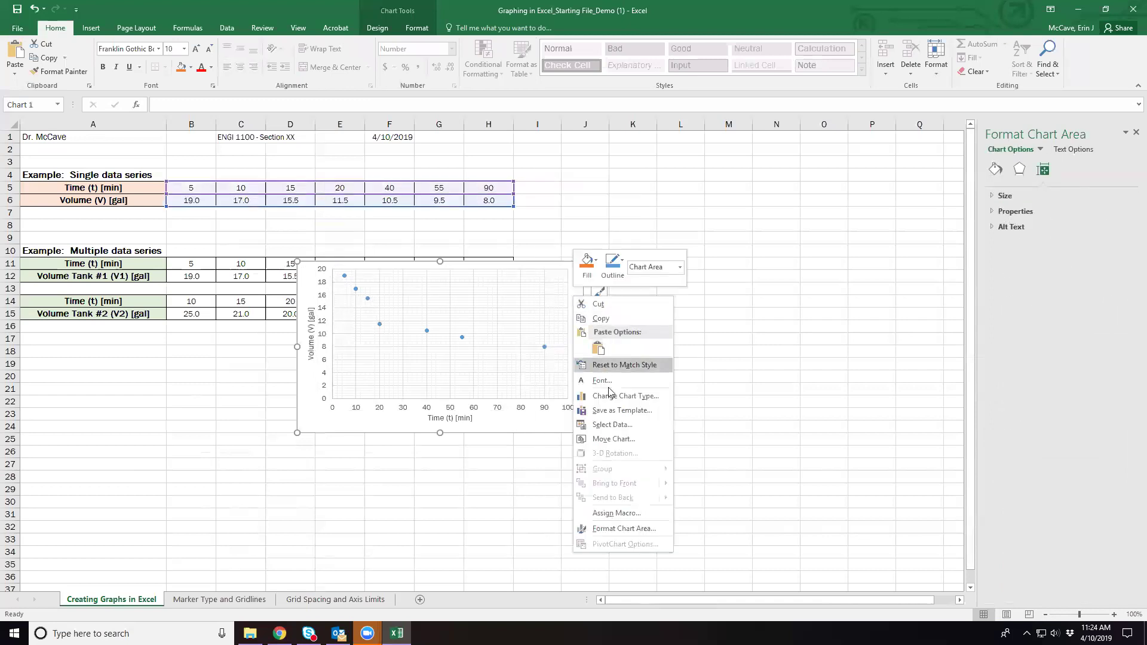
{"action": "left_click", "coordinate": [612, 441]}
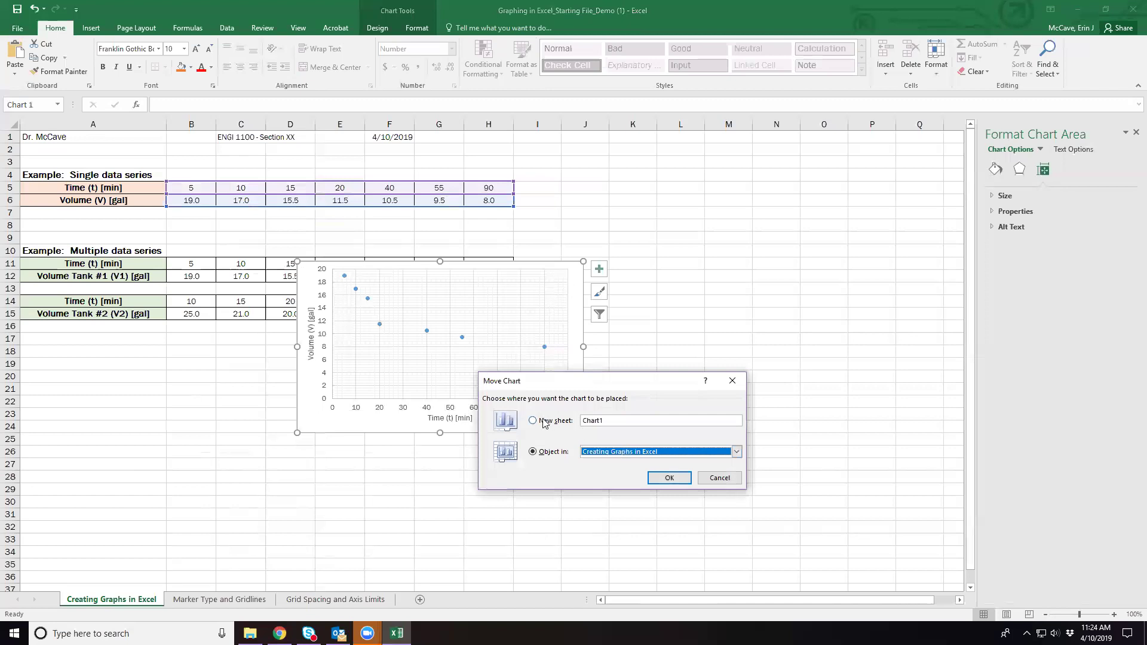
{"action": "type", "text": "Exp-Single"}
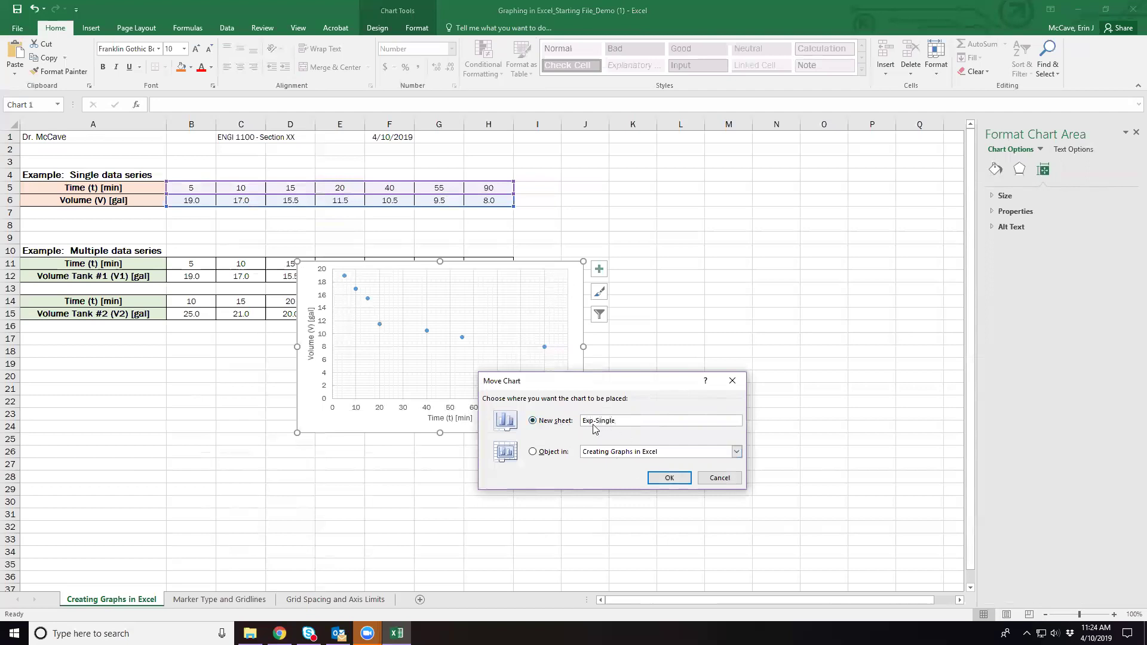
{"action": "left_click", "coordinate": [670, 478]}
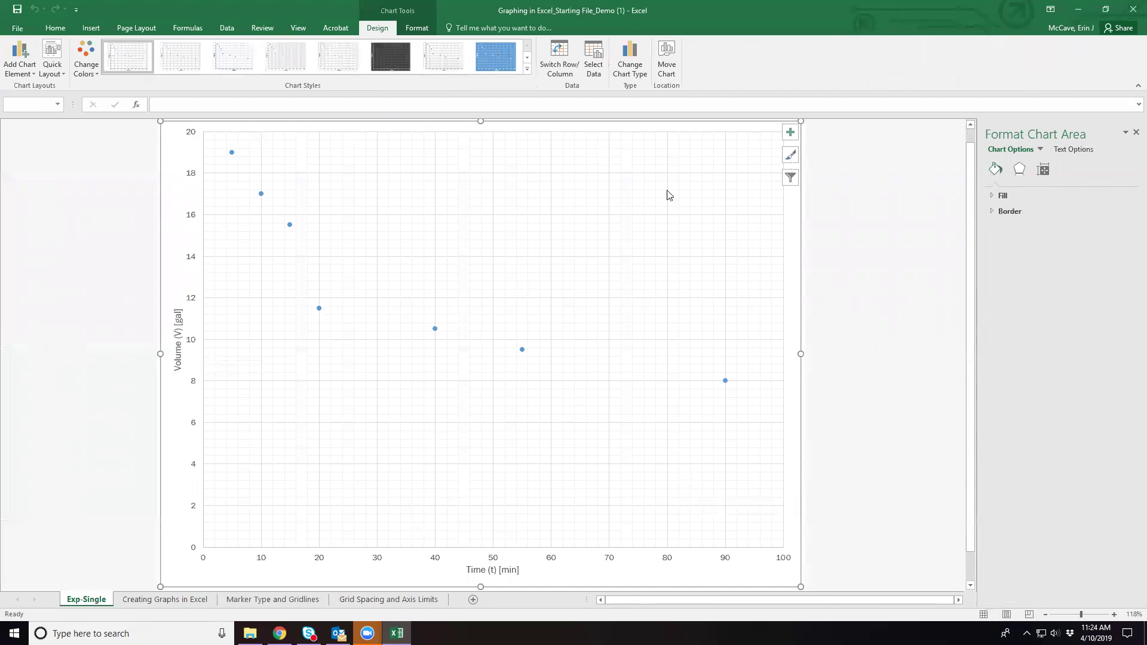
Change the data series markers to the built-in diamond type with size 12.
{"action": "left_click", "coordinate": [488, 569]}
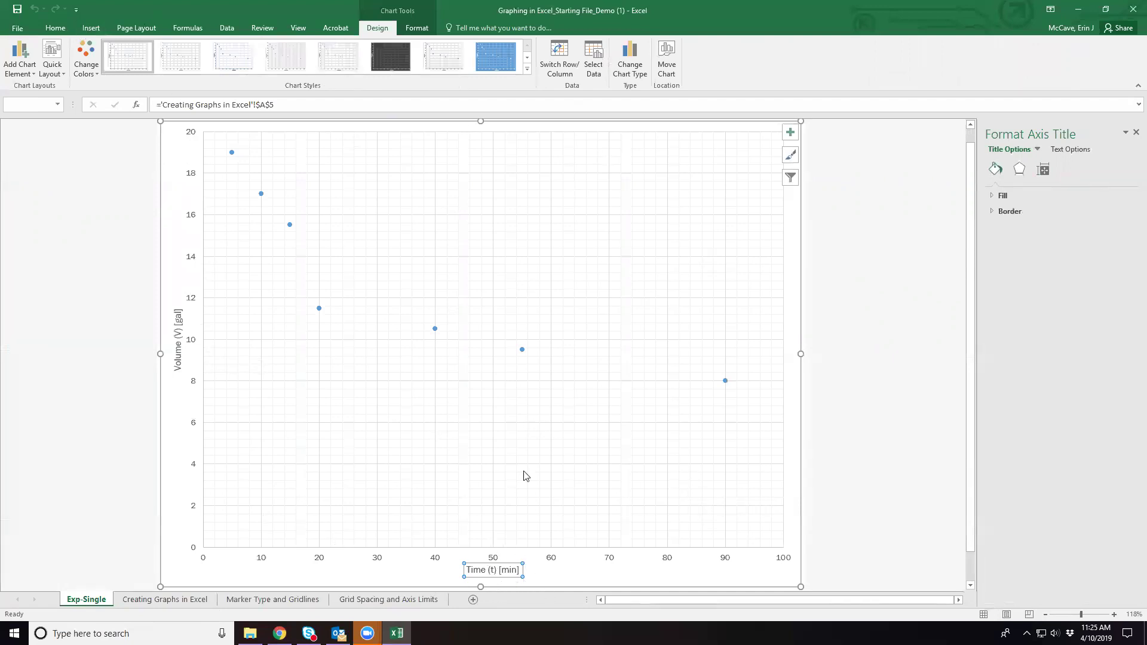
{"action": "left_click", "coordinate": [522, 350]}
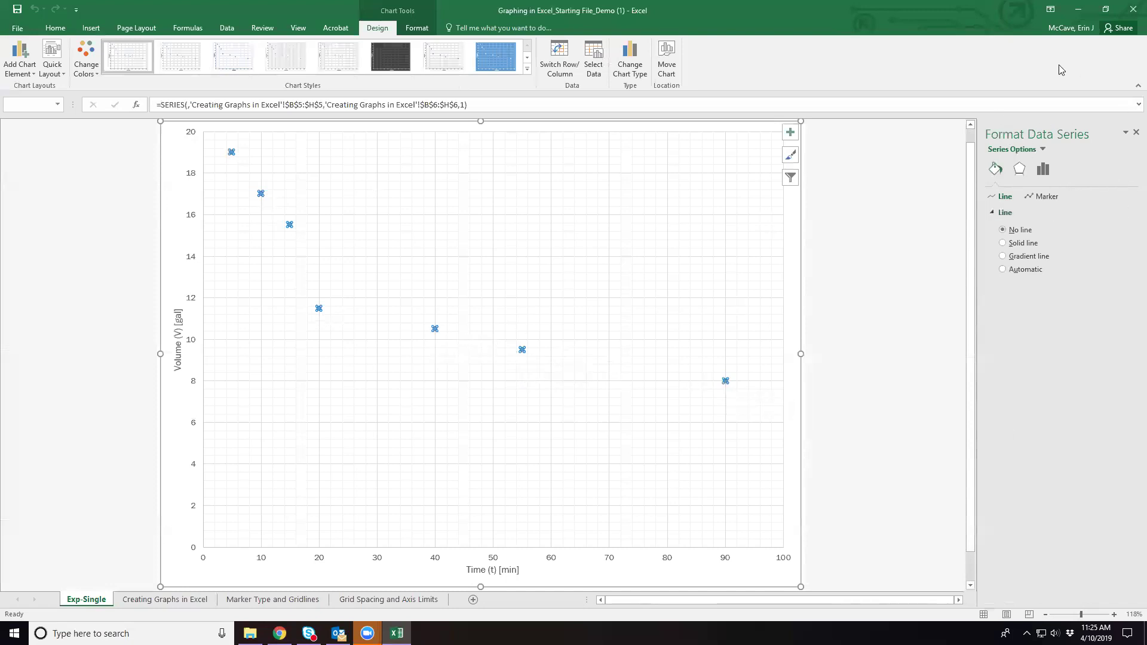
{"action": "left_click", "coordinate": [1044, 197]}
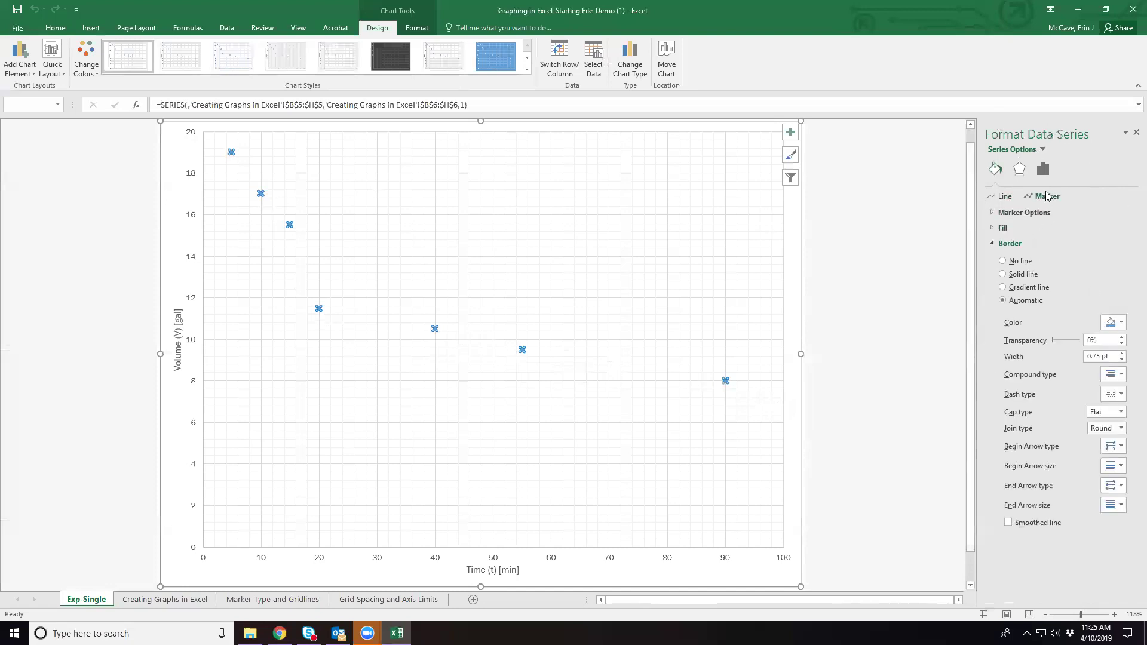
{"action": "left_click", "coordinate": [1023, 213]}
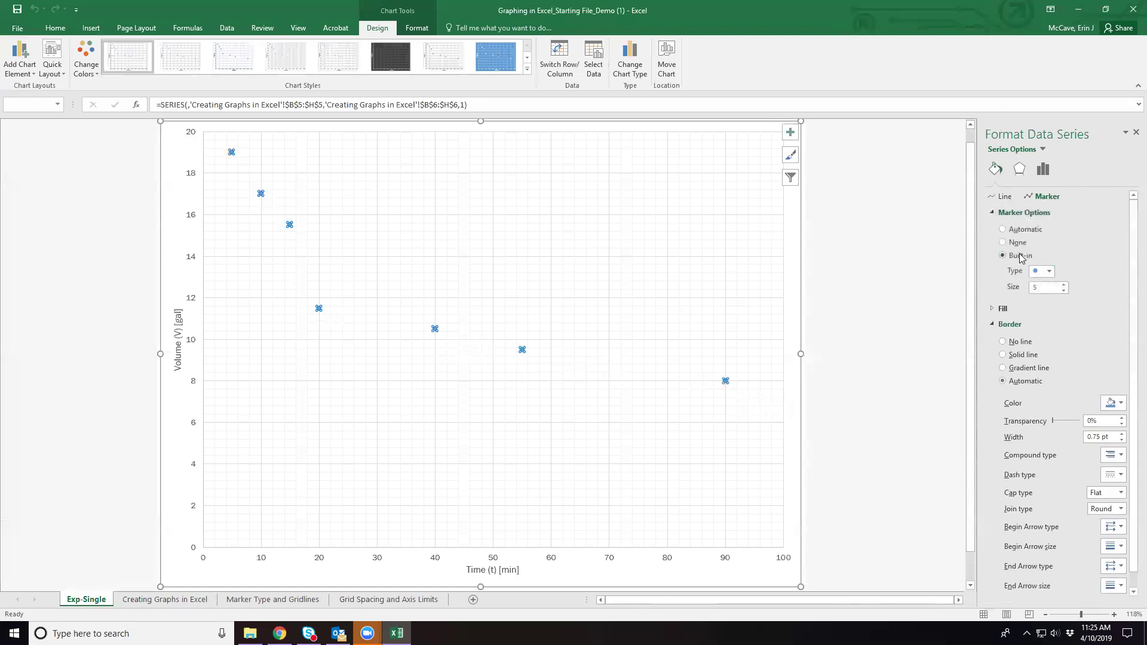
{"action": "left_click", "coordinate": [1049, 271]}
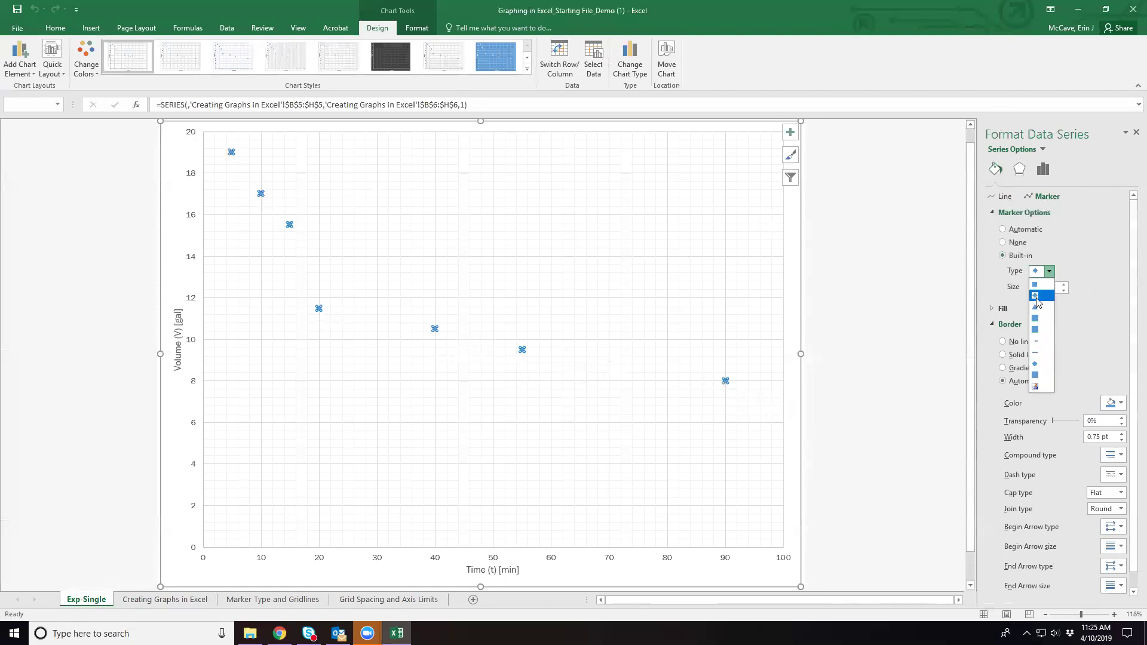
{"action": "left_click", "coordinate": [1036, 296]}
{"action": "left_click", "coordinate": [1016, 289]}
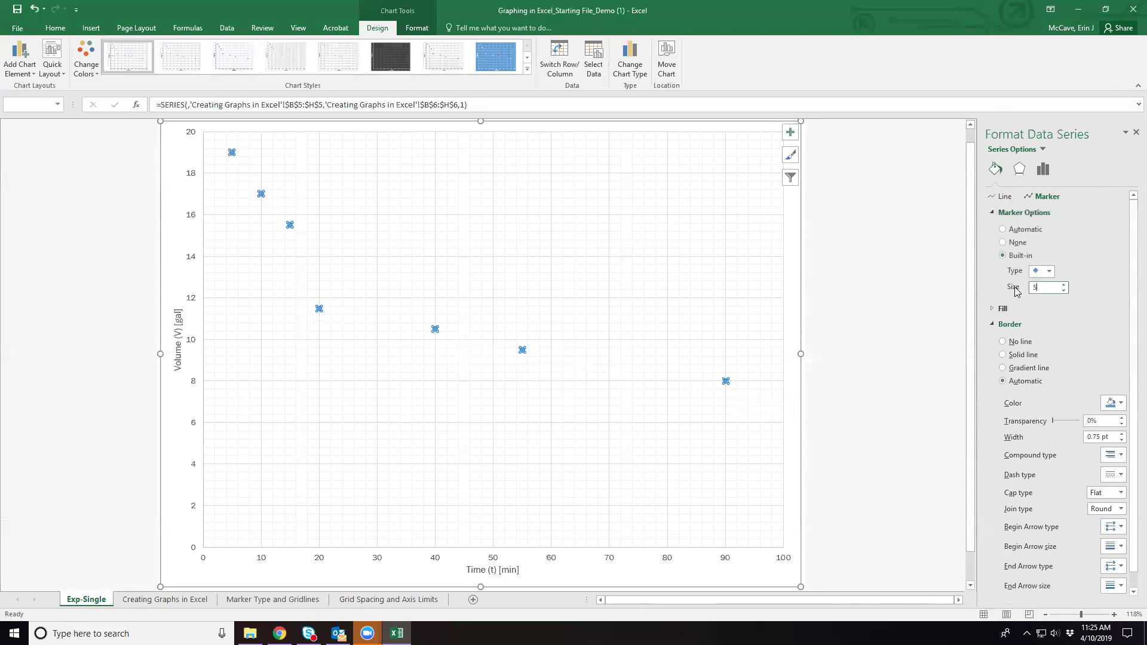
{"action": "key", "text": "Return"}
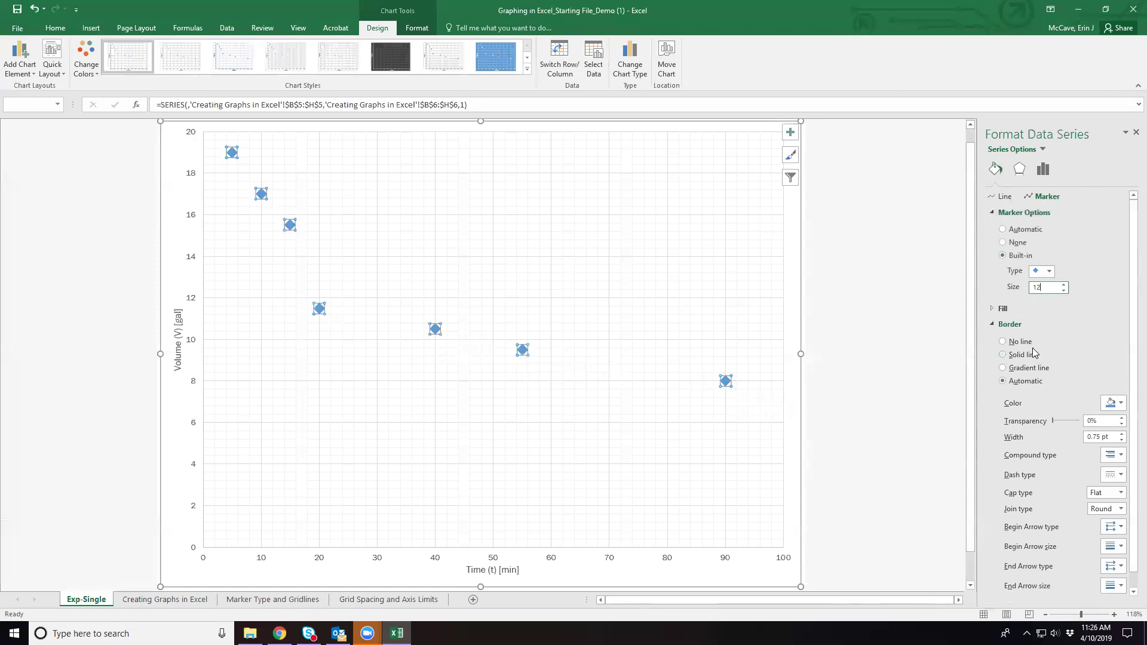
Give the data series markers a solid fill in the darkest blue theme shade.
{"action": "left_click", "coordinate": [1002, 309]}
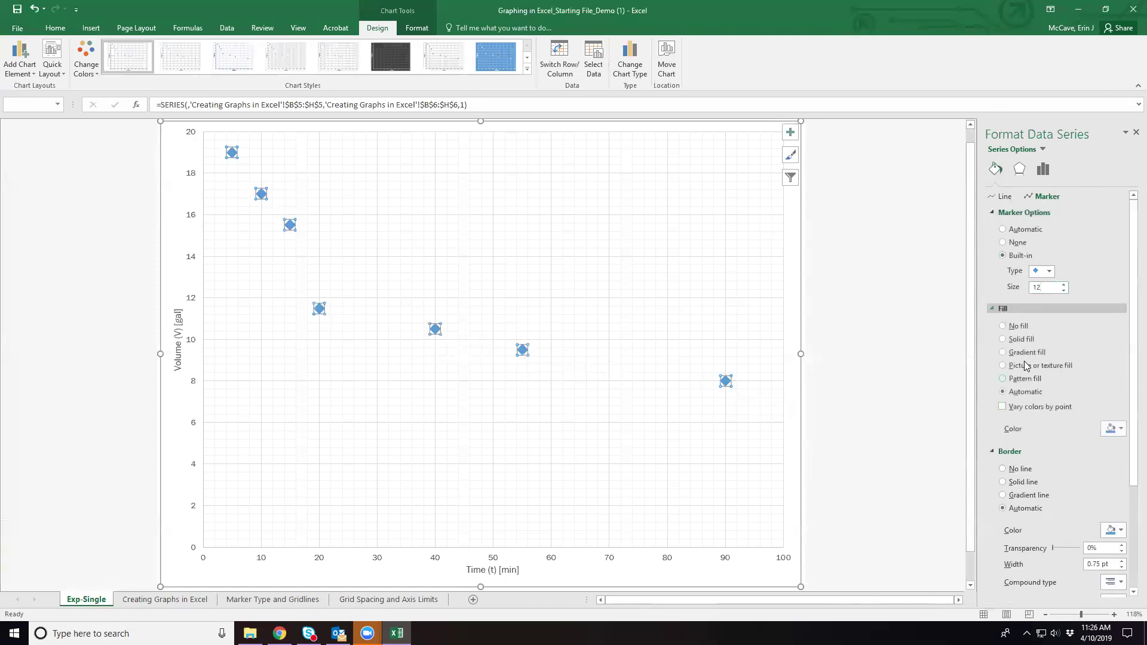
{"action": "left_click", "coordinate": [1019, 338]}
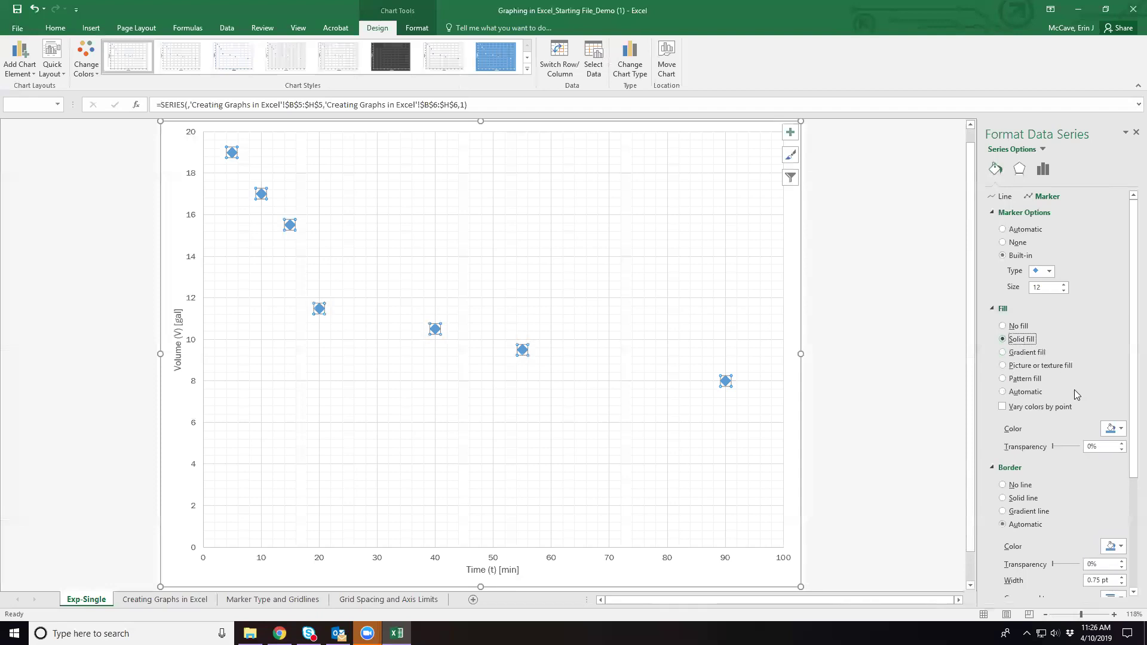
{"action": "left_click", "coordinate": [1119, 429]}
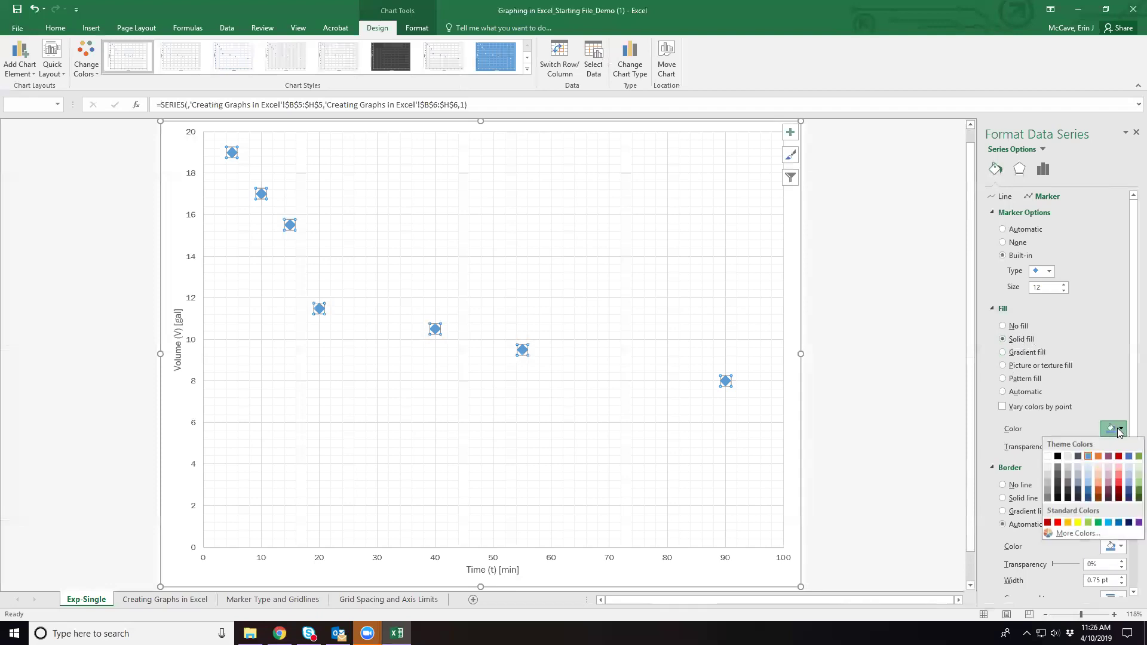
{"action": "left_click", "coordinate": [1087, 496]}
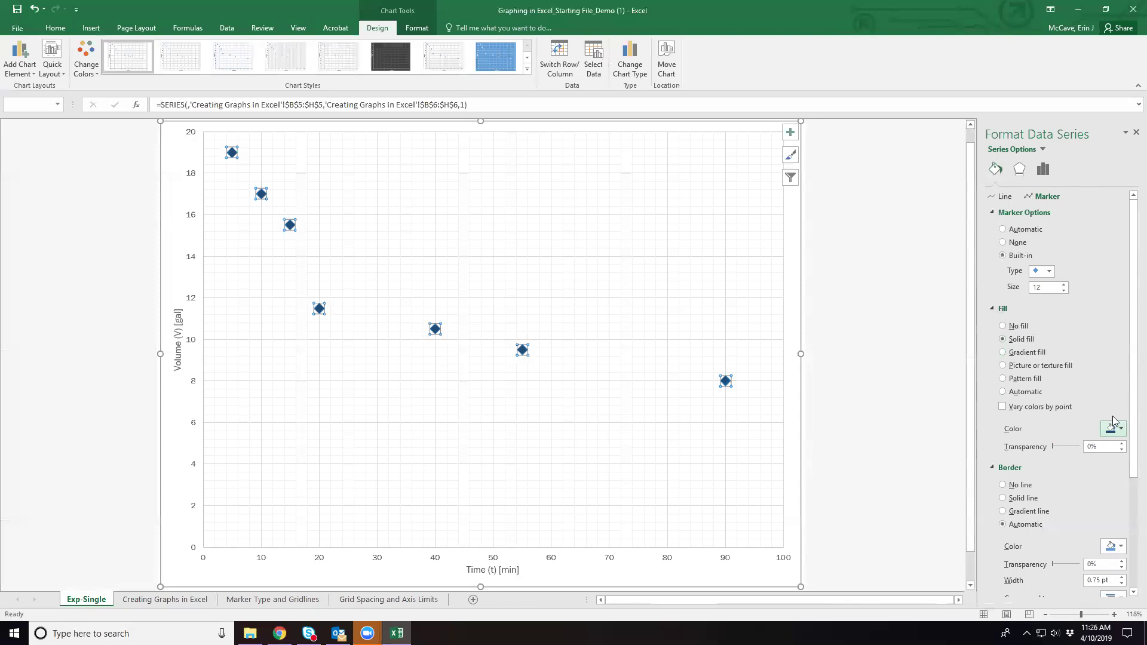
Set the data series marker size to 14 and give the markers a solid border in a dark blue theme shade.
{"action": "left_click", "coordinate": [1112, 545]}
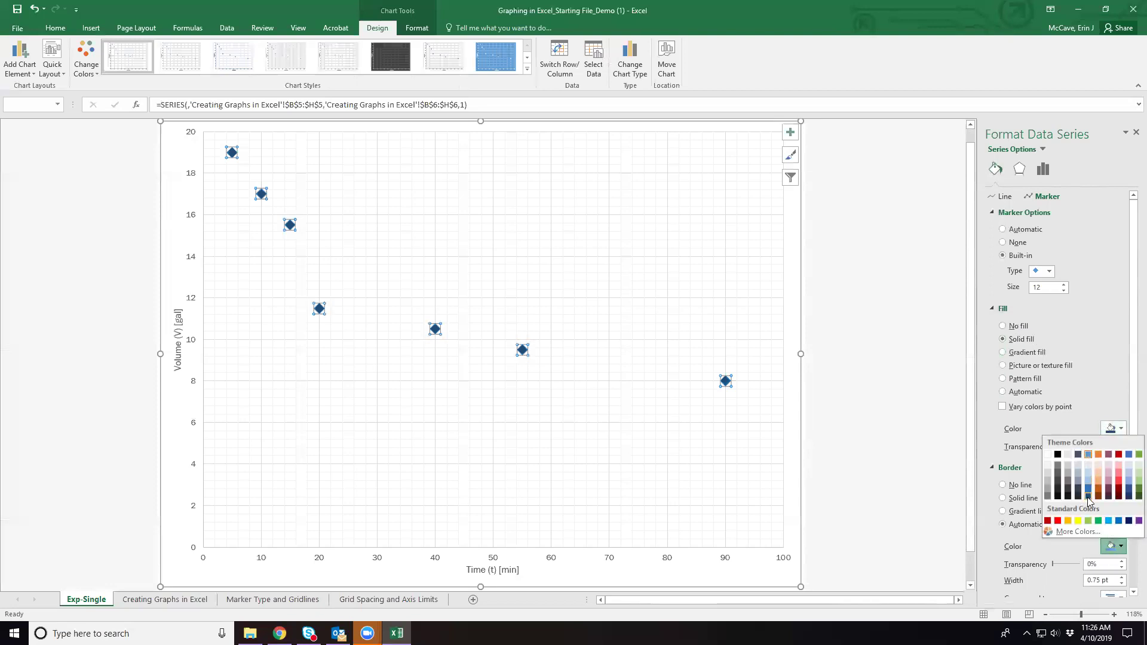
{"action": "left_click", "coordinate": [1049, 289]}
{"action": "type", "text": "14"}
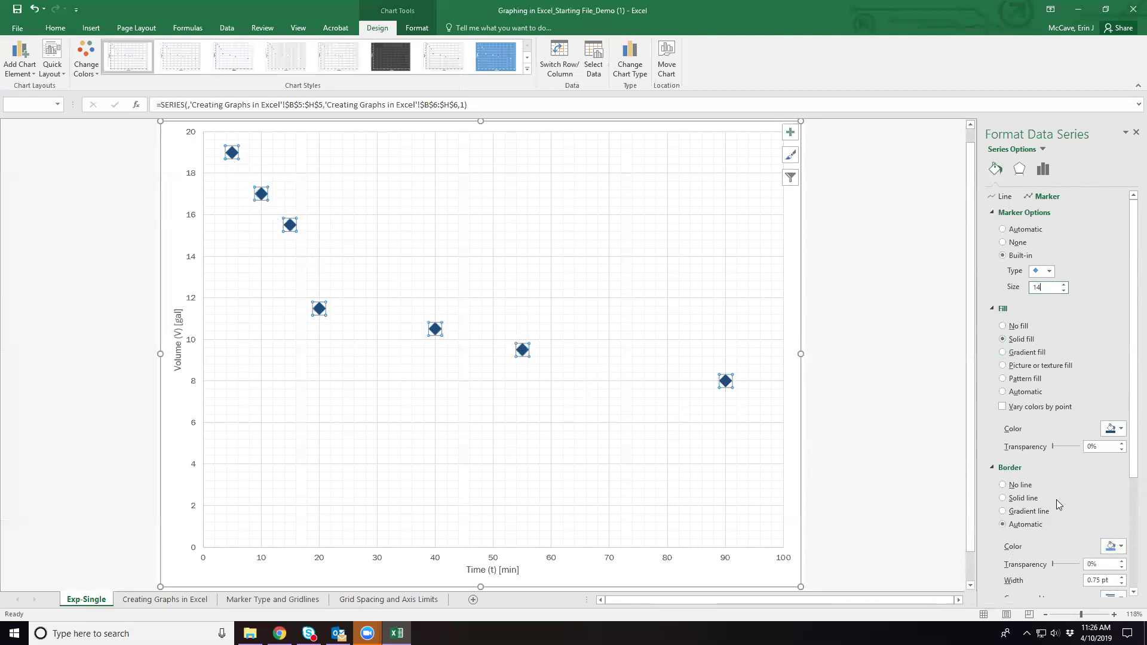
{"action": "scroll", "coordinate": [1056, 530], "scroll_direction": "down", "scroll_amount": 1}
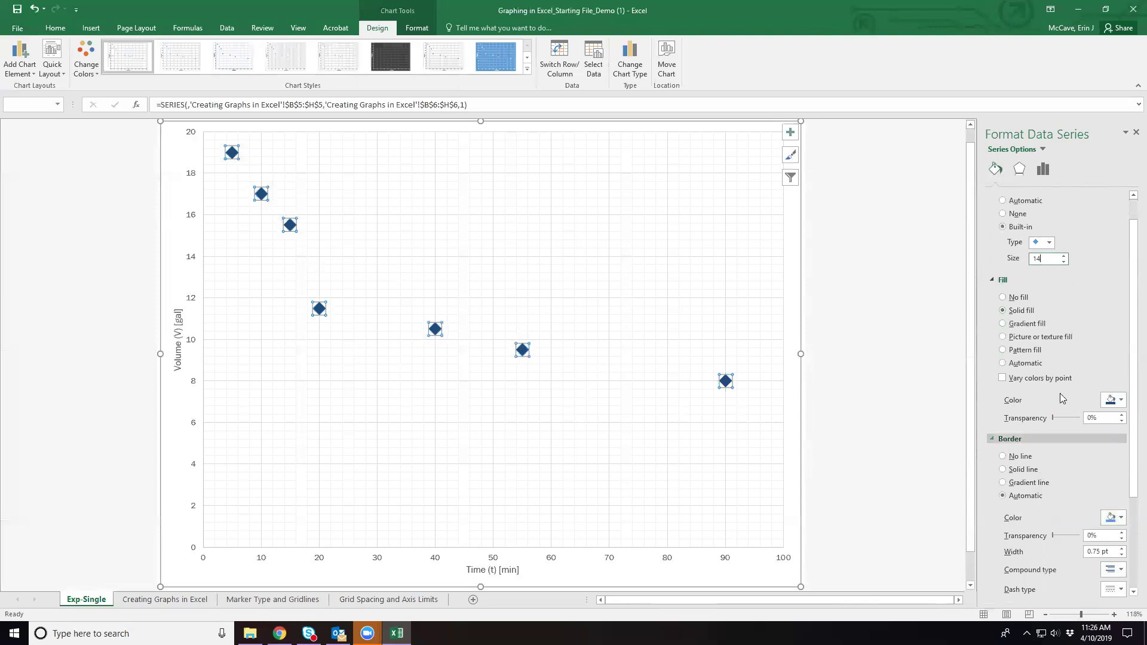
{"action": "left_click", "coordinate": [1113, 518]}
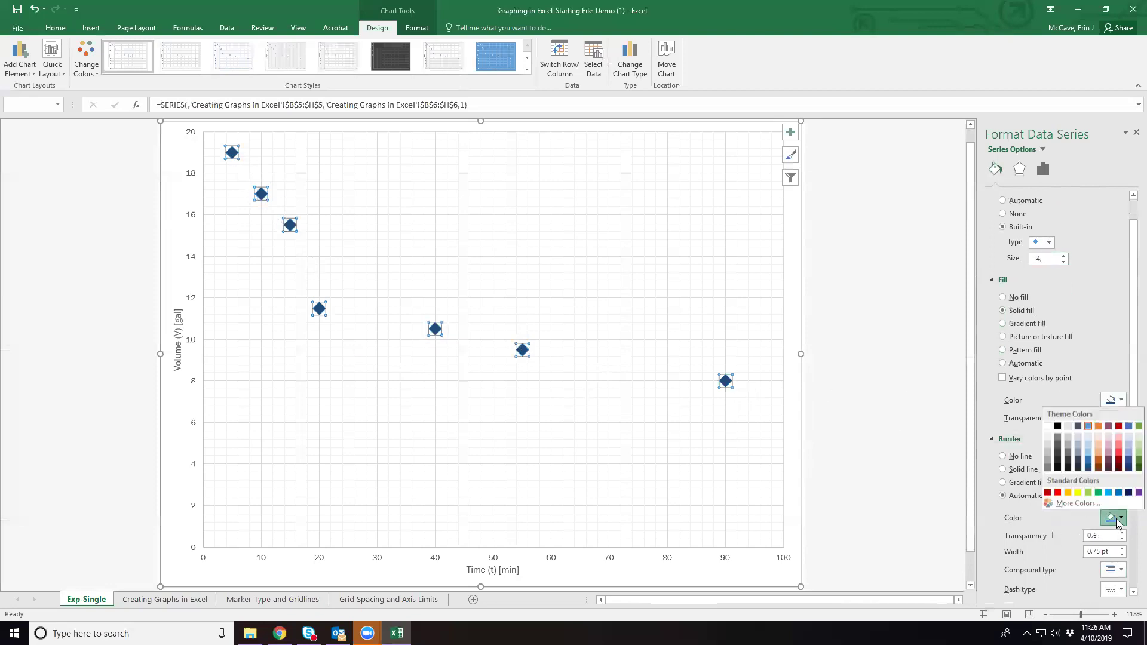
{"action": "left_click", "coordinate": [1078, 467]}
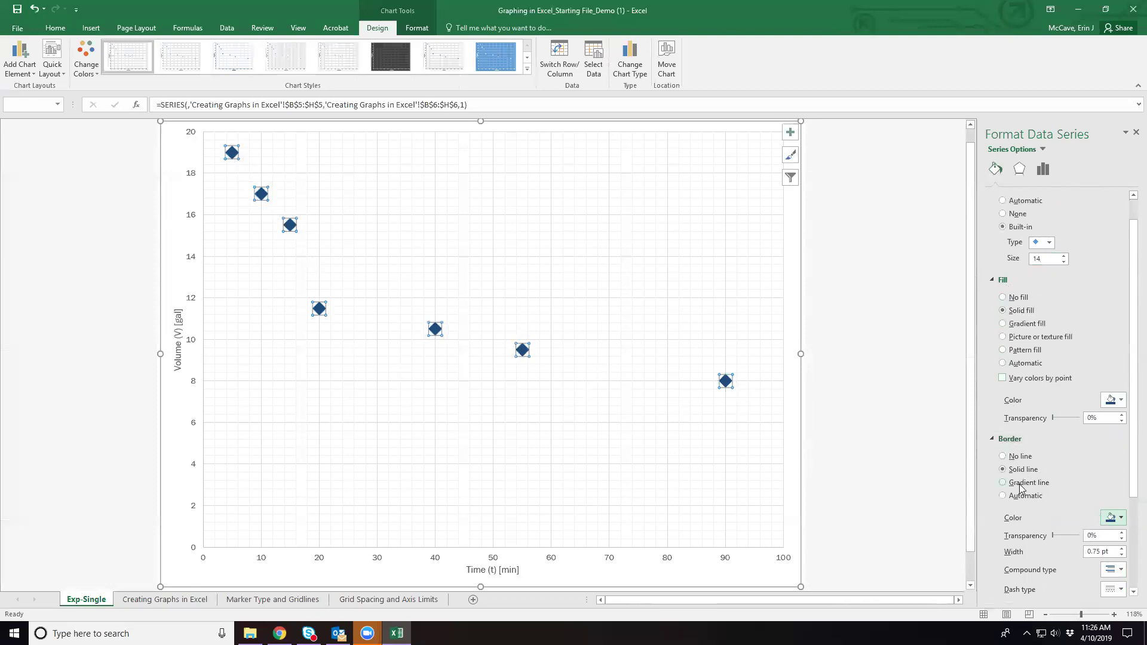
{"action": "scroll", "coordinate": [1048, 555], "scroll_direction": "down", "scroll_amount": 4}
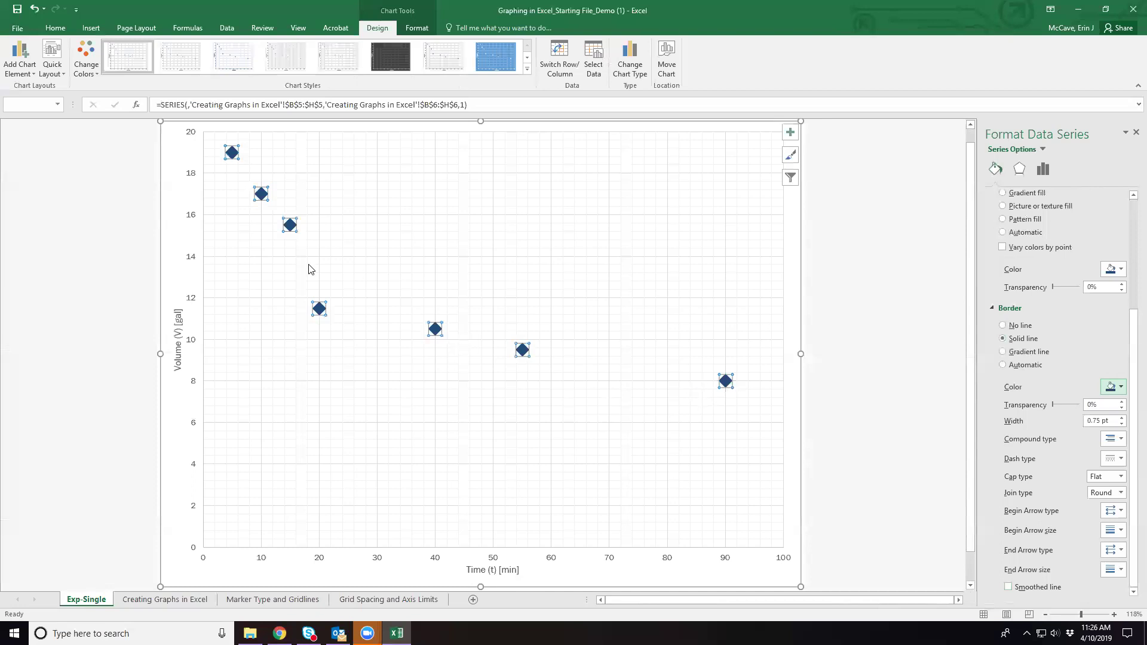
Enlarge the vertical axis labels to font size 14.
{"action": "left_click", "coordinate": [191, 258]}
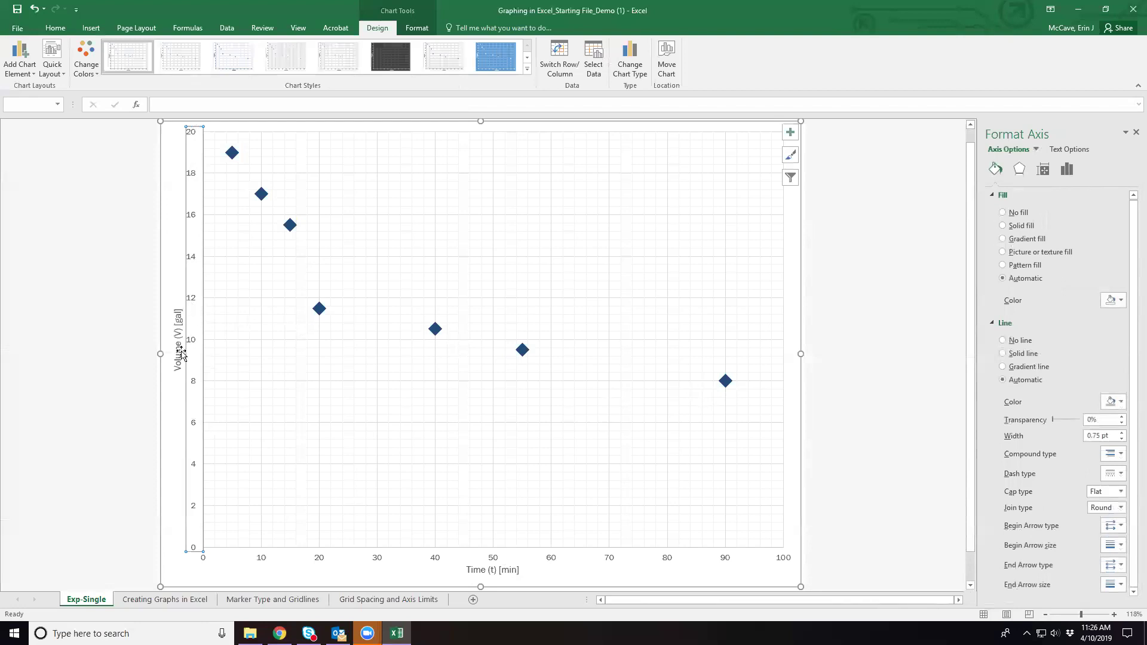
{"action": "right_click", "coordinate": [189, 219]}
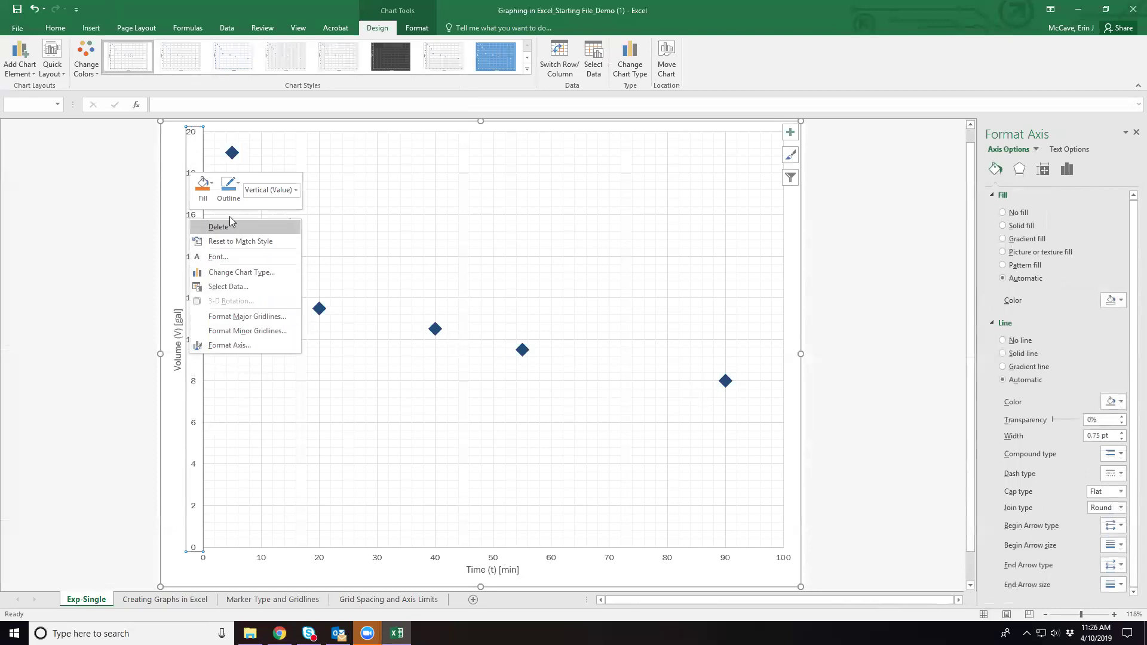
{"action": "left_click", "coordinate": [240, 256]}
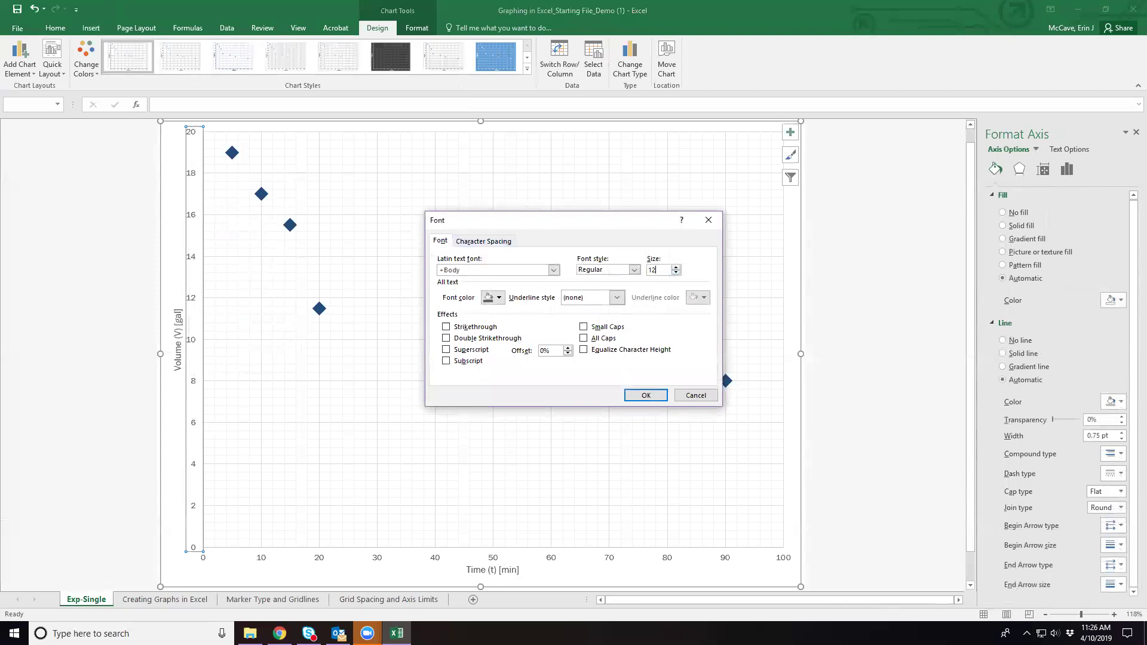
{"action": "key", "text": "Return"}
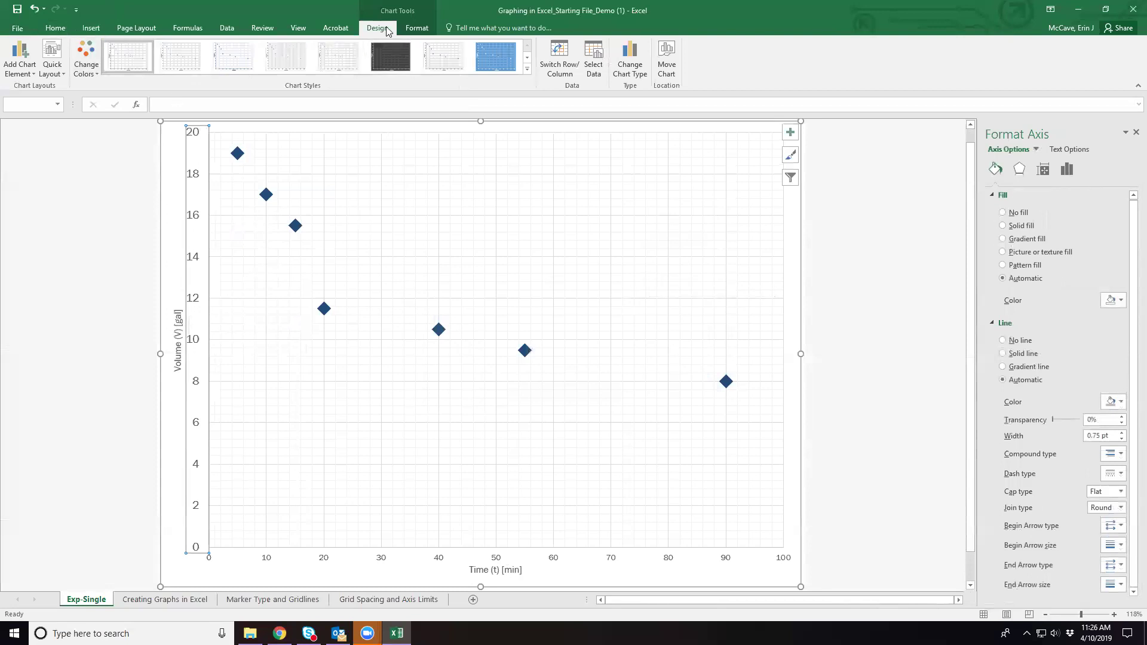
{"action": "left_click", "coordinate": [55, 28]}
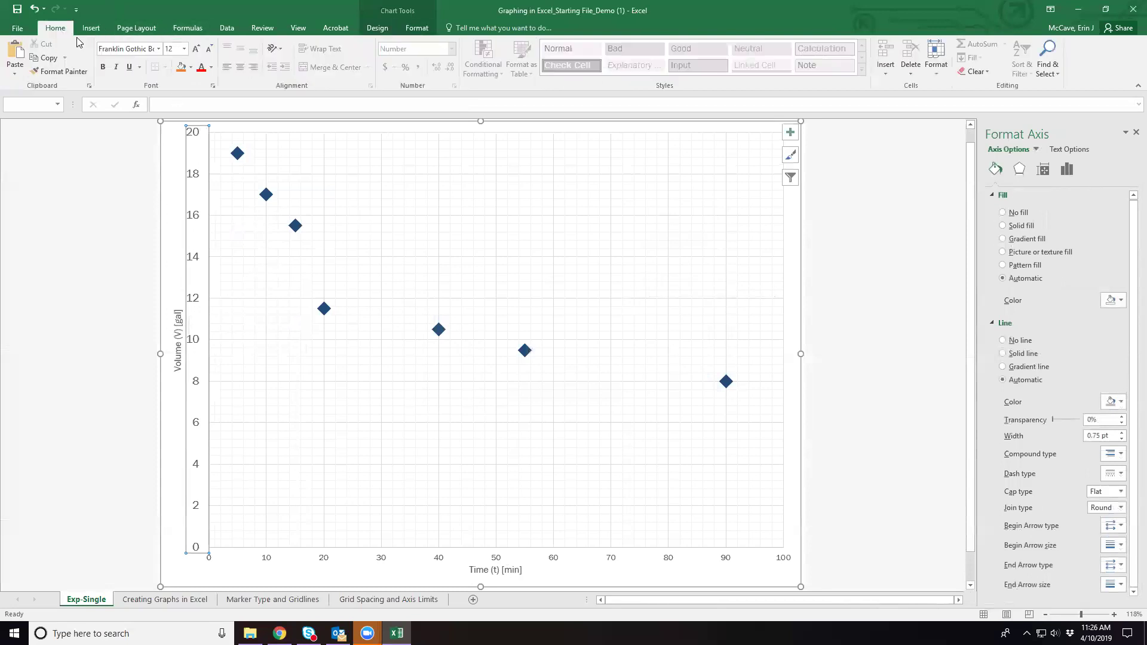
{"action": "left_click", "coordinate": [197, 50]}
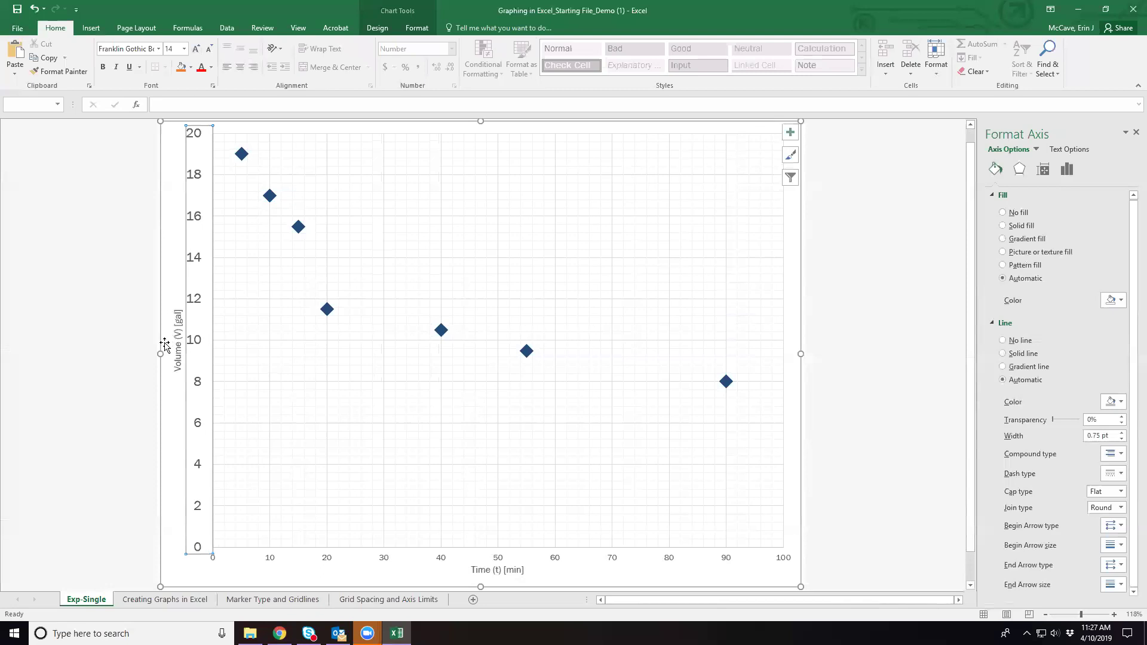
Enlarge the vertical axis title "Volume (V) [gal]" to font size 18.
{"action": "left_click", "coordinate": [177, 341]}
{"action": "left_click", "coordinate": [196, 50]}
{"action": "left_click", "coordinate": [196, 50]}
{"action": "left_click", "coordinate": [196, 51]}
{"action": "left_click", "coordinate": [196, 51]}
{"action": "left_click", "coordinate": [196, 51]}
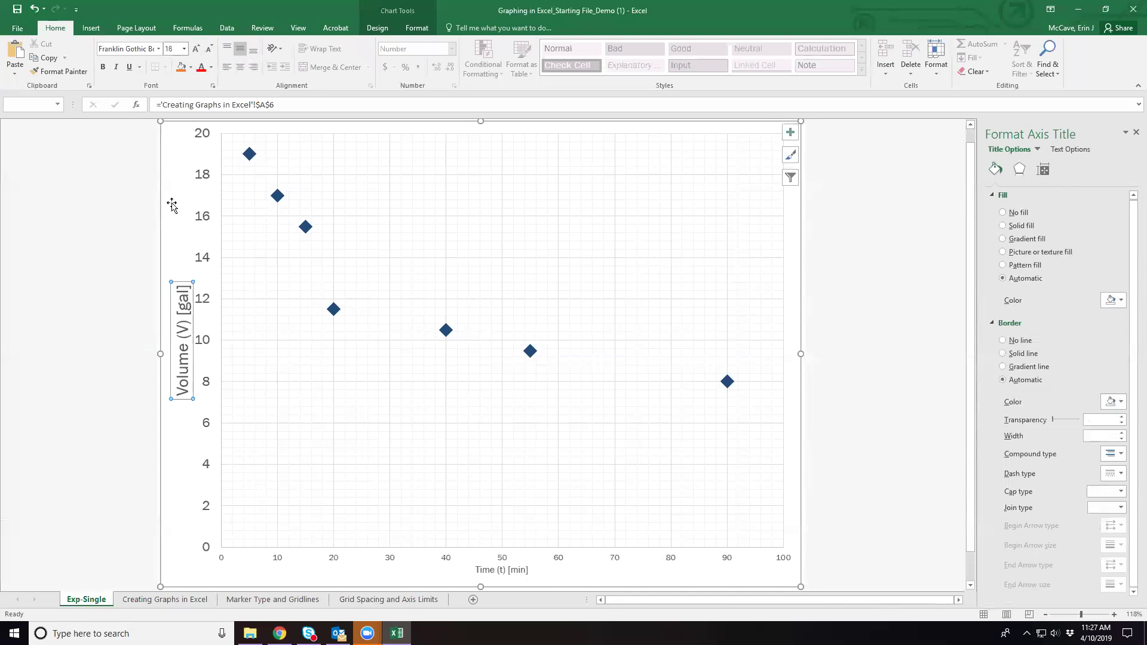
Set the horizontal axis title "Time (t) [min]" to font size 18.
{"action": "left_click", "coordinate": [499, 574]}
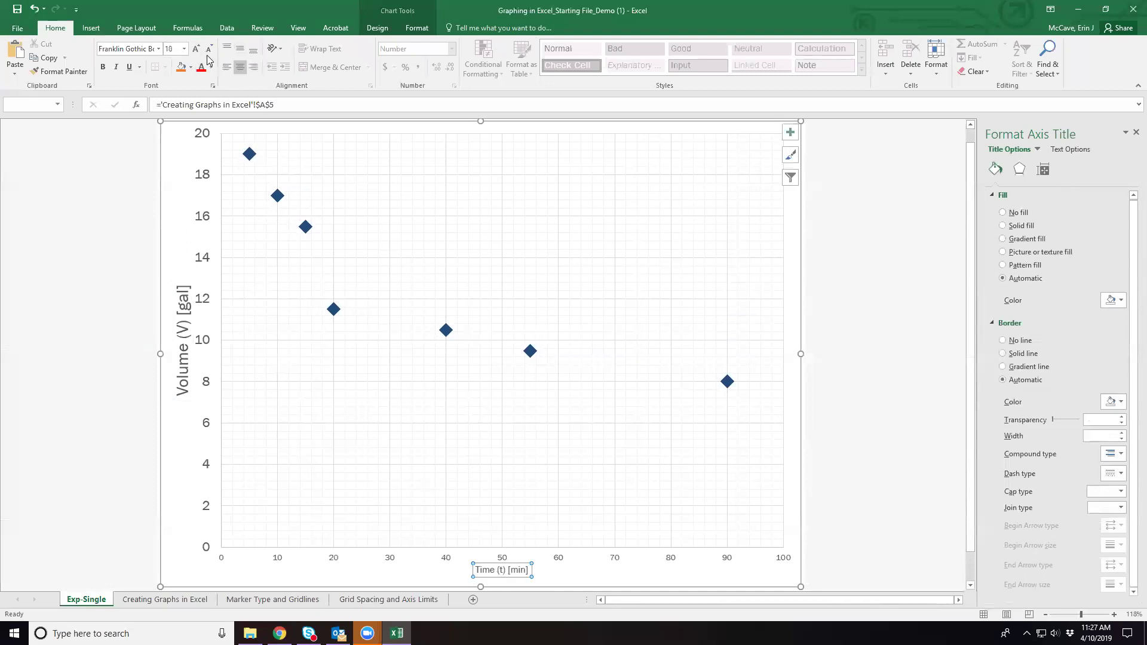
{"action": "left_click", "coordinate": [171, 51]}
{"action": "type", "text": "18"}
{"action": "key", "text": "Return"}
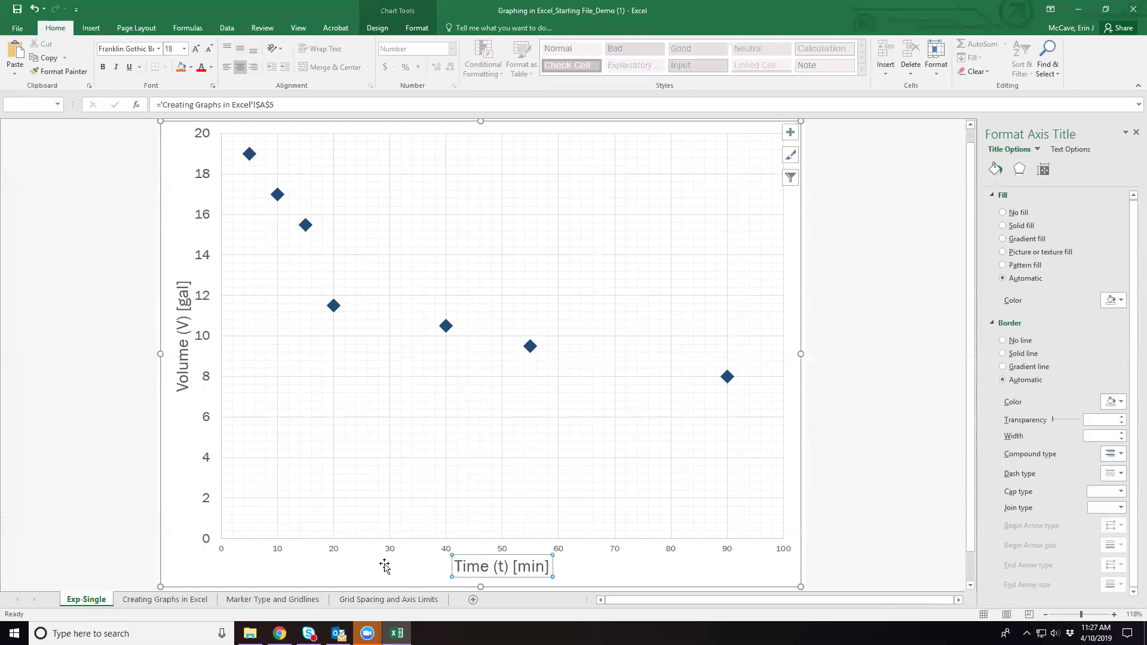
Set the horizontal axis labels to font size 14.
{"action": "left_click", "coordinate": [391, 551]}
{"action": "left_click", "coordinate": [171, 50]}
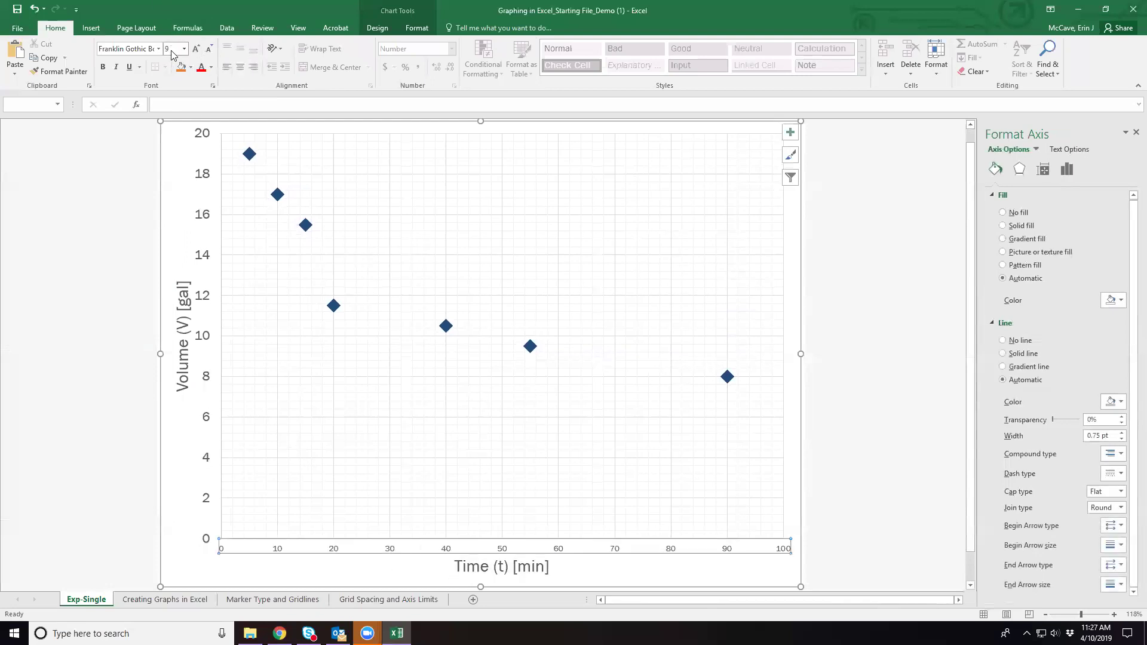
{"action": "type", "text": "14"}
{"action": "key", "text": "Return"}
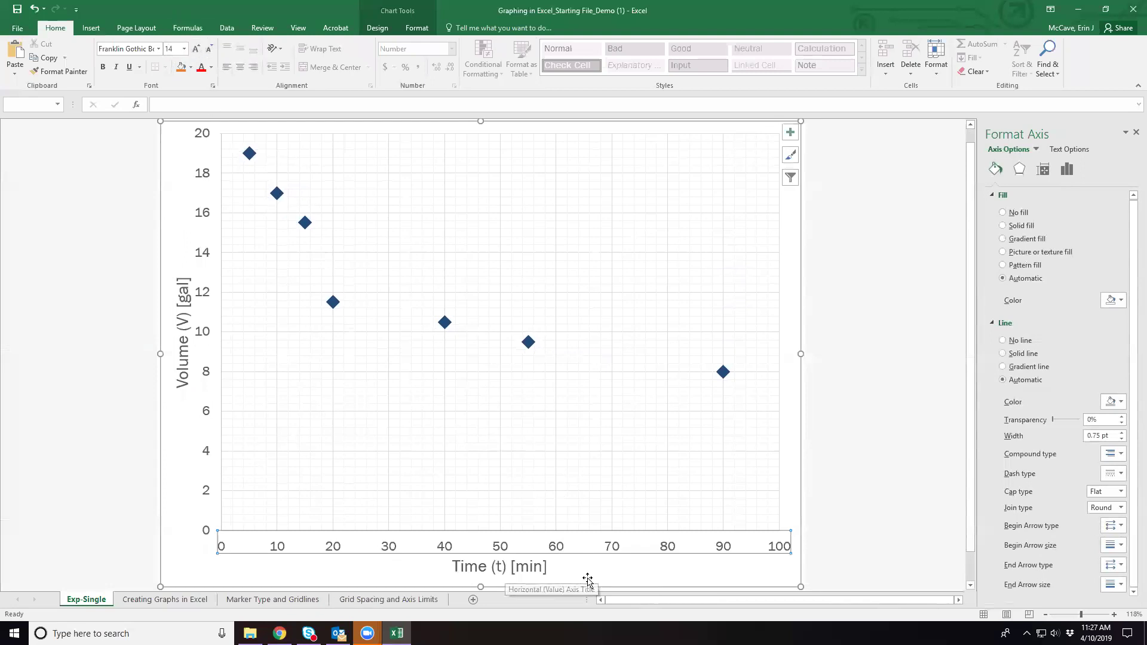
Make the horizontal and vertical axis titles bold and deselect the chart.
{"action": "left_click", "coordinate": [531, 569]}
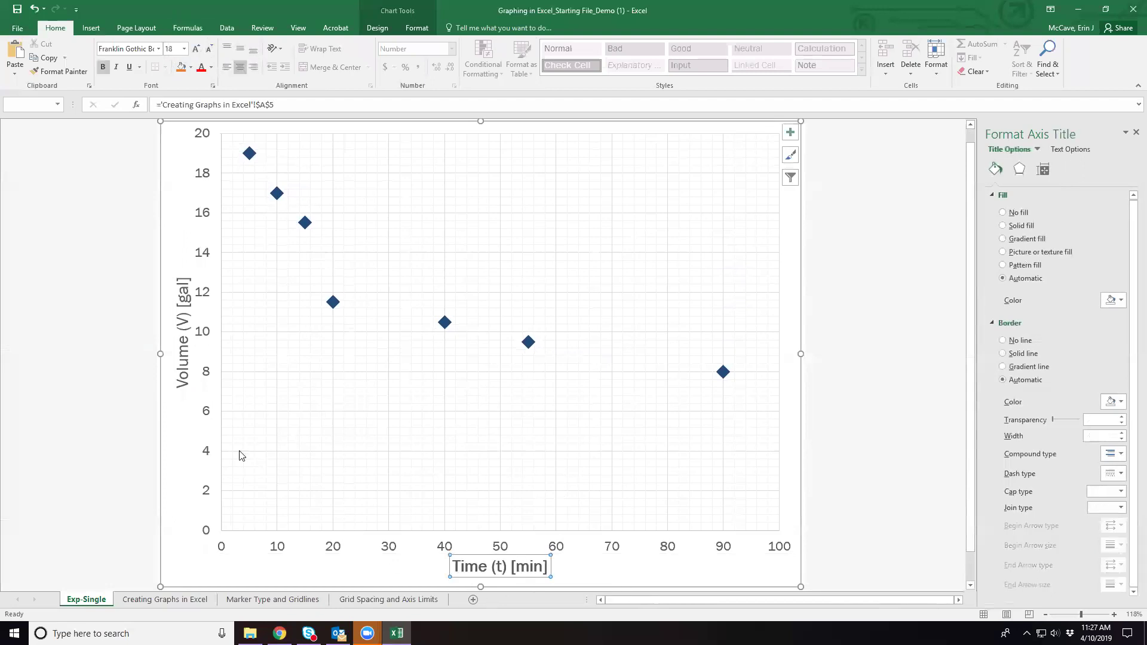
{"action": "left_click", "coordinate": [182, 357]}
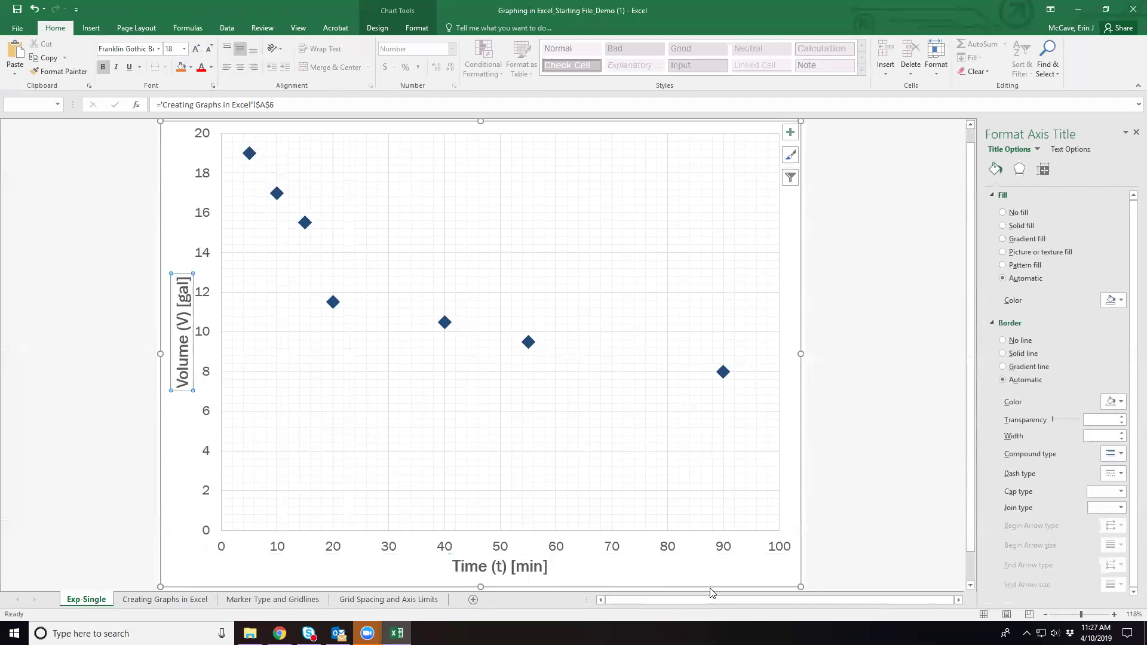
{"action": "left_click", "coordinate": [692, 560]}
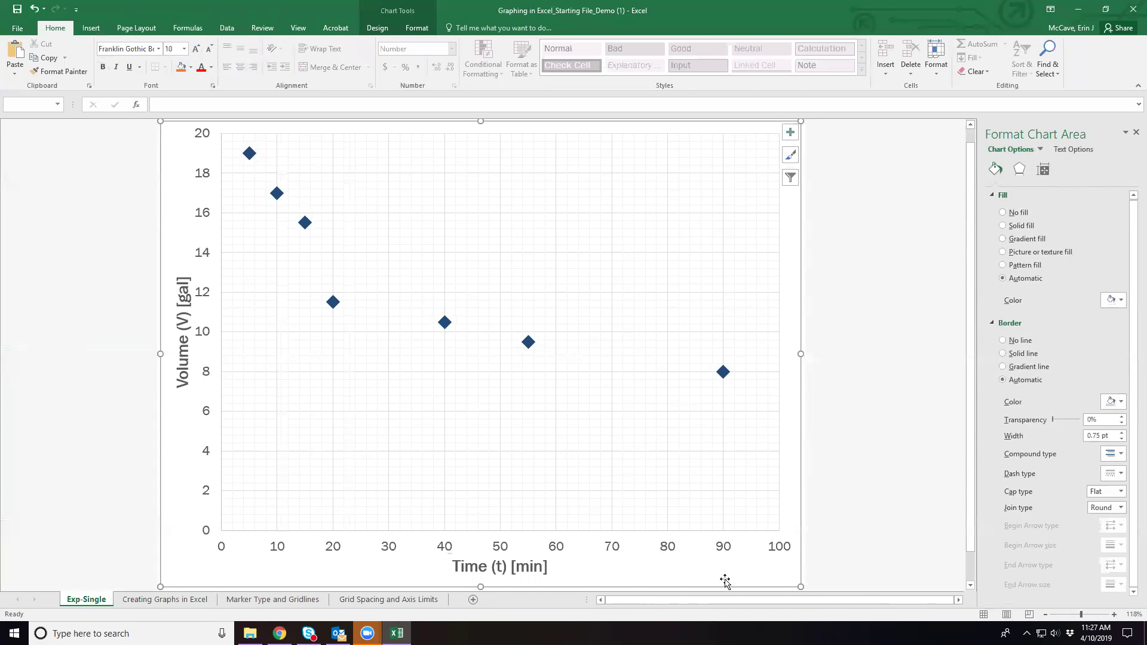
{"action": "left_click", "coordinate": [883, 508]}
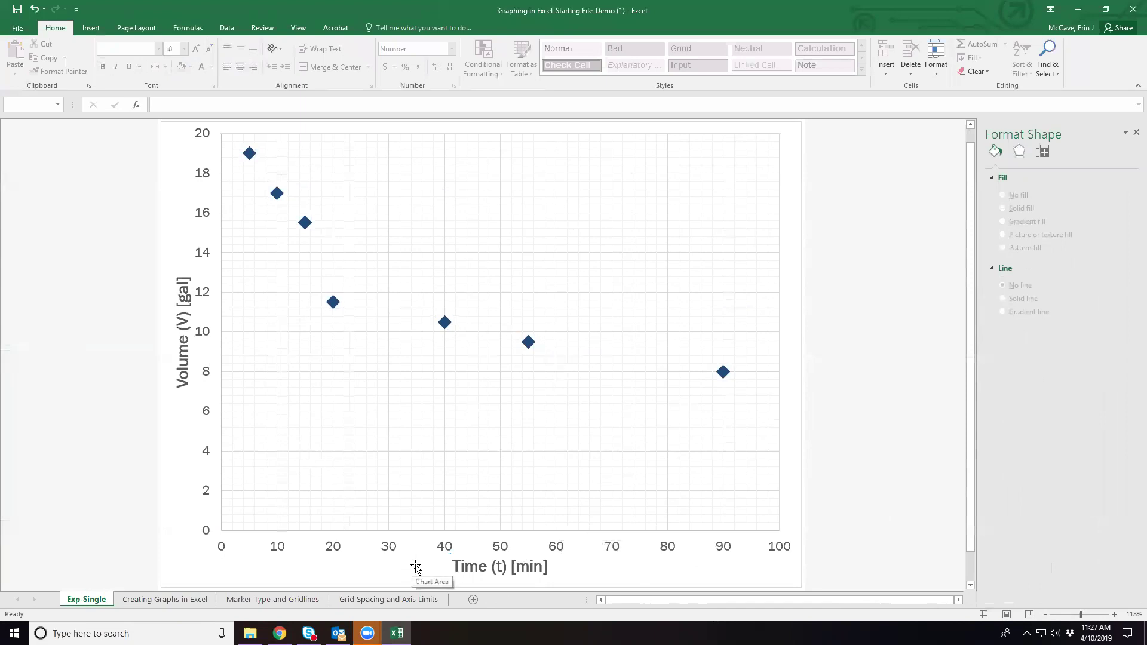
Insert a markers-only scatter chart of the Tank #1 data in B11:H12 on the "Creating Graphs in Excel" sheet.
{"action": "left_click", "coordinate": [162, 599]}
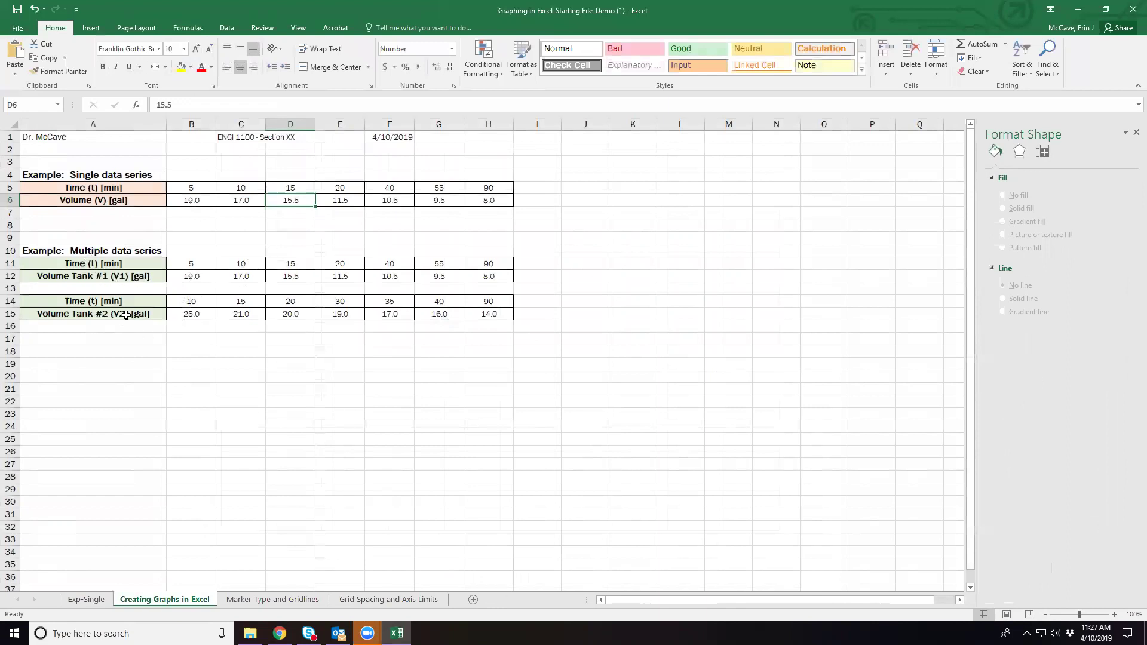
{"action": "left_click_drag", "start_coordinate": [190, 264], "coordinate": [518, 288]}
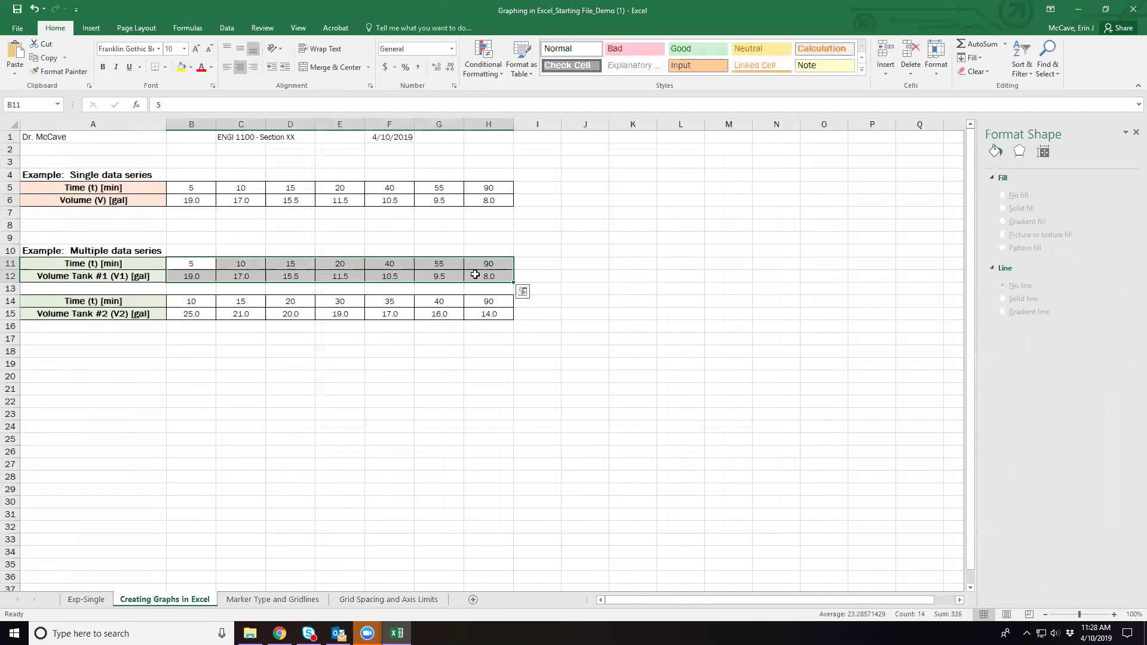
{"action": "left_click", "coordinate": [91, 28]}
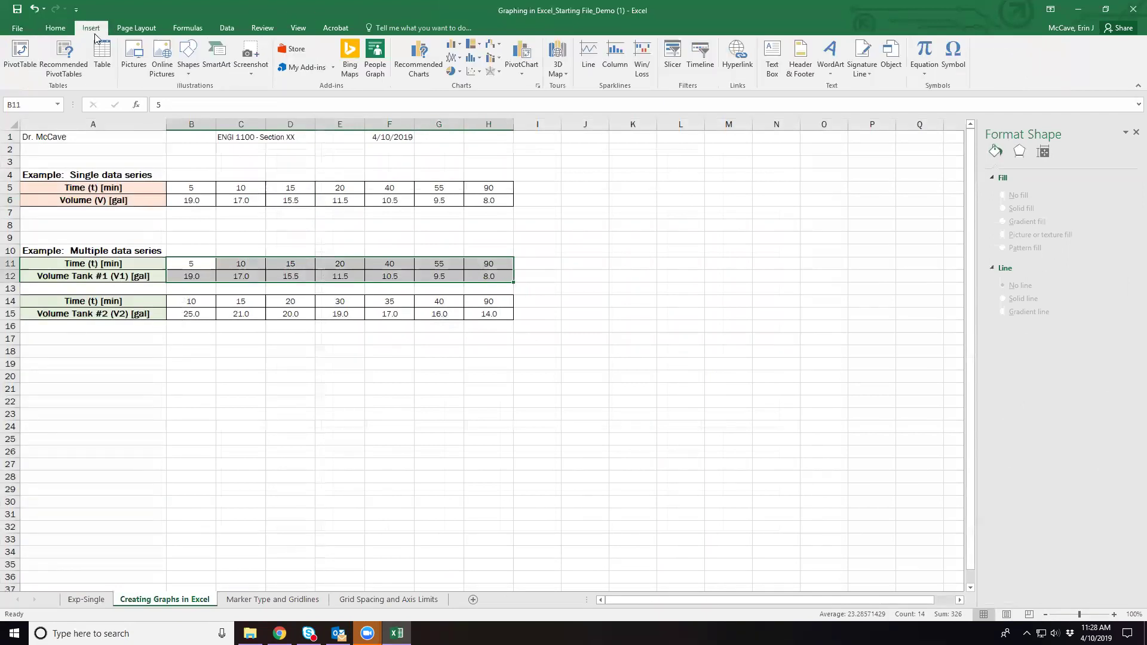
{"action": "left_click", "coordinate": [472, 72]}
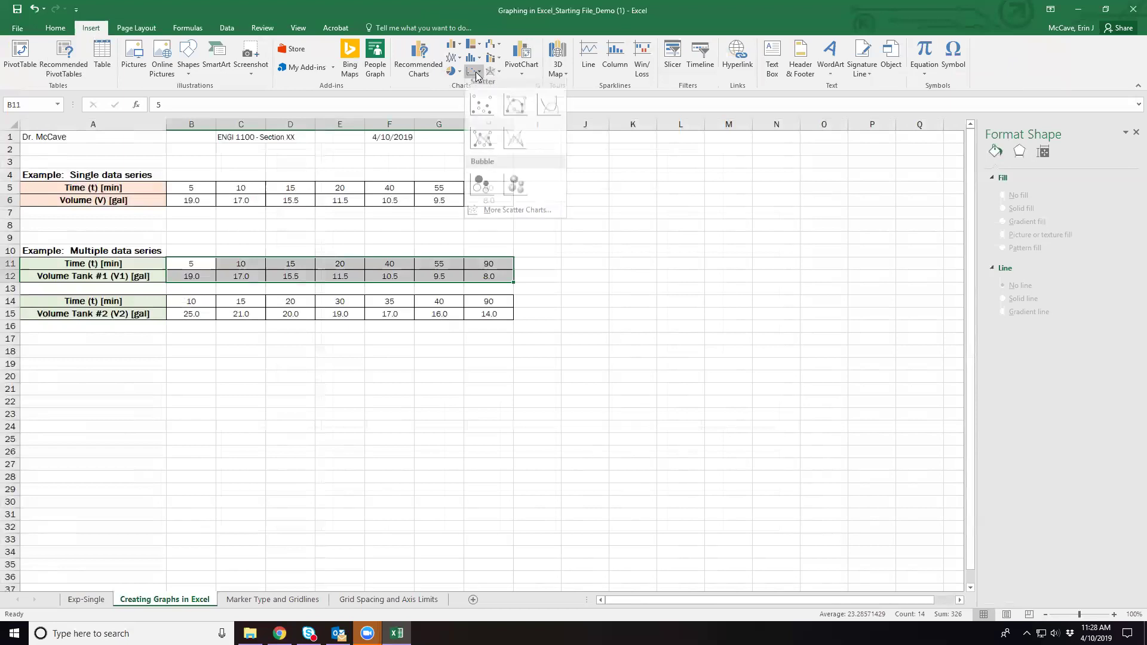
{"action": "left_click", "coordinate": [483, 109]}
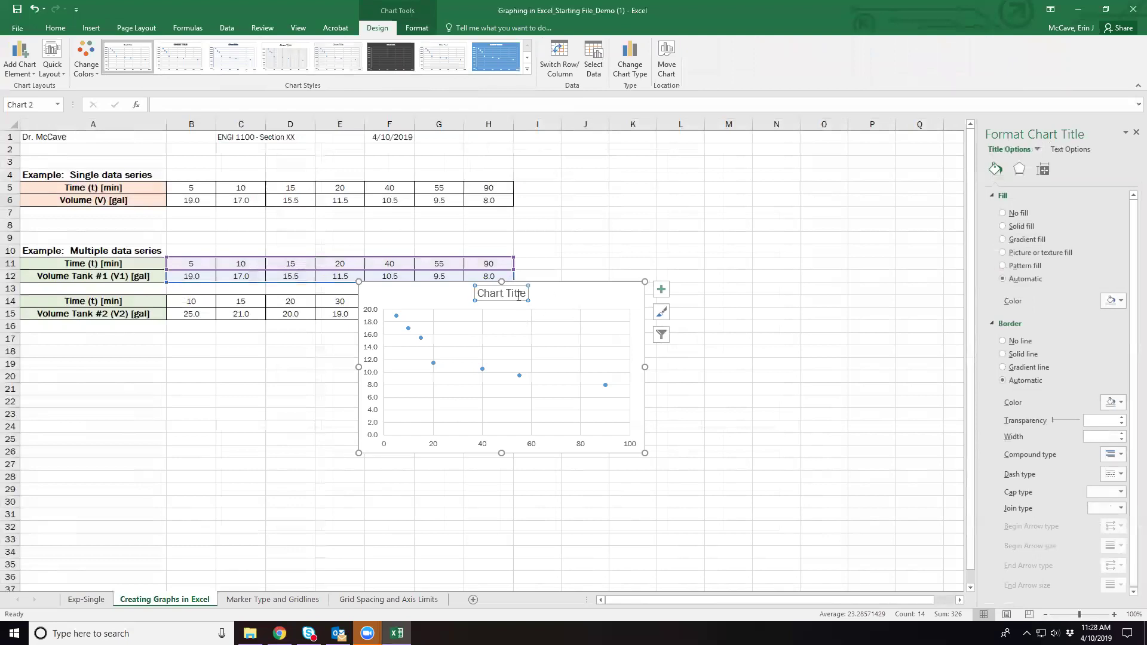
Delete the new scatter chart's title and move the chart below the Tank #2 data table.
{"action": "key", "text": "Delete"}
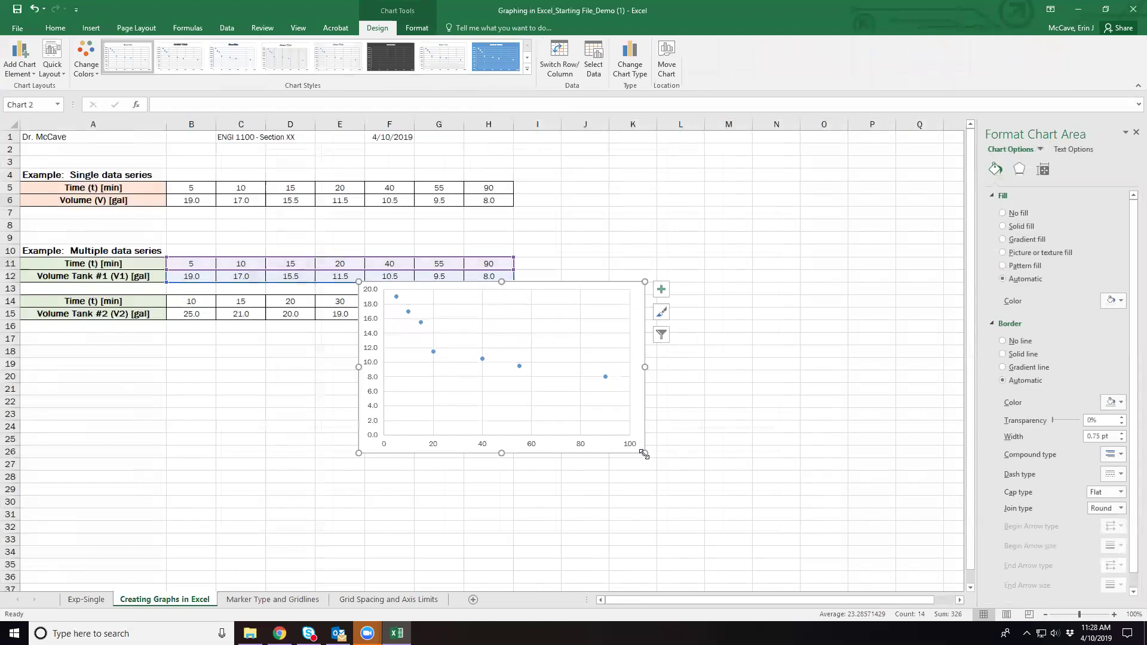
{"action": "left_click_drag", "start_coordinate": [521, 282], "coordinate": [466, 338]}
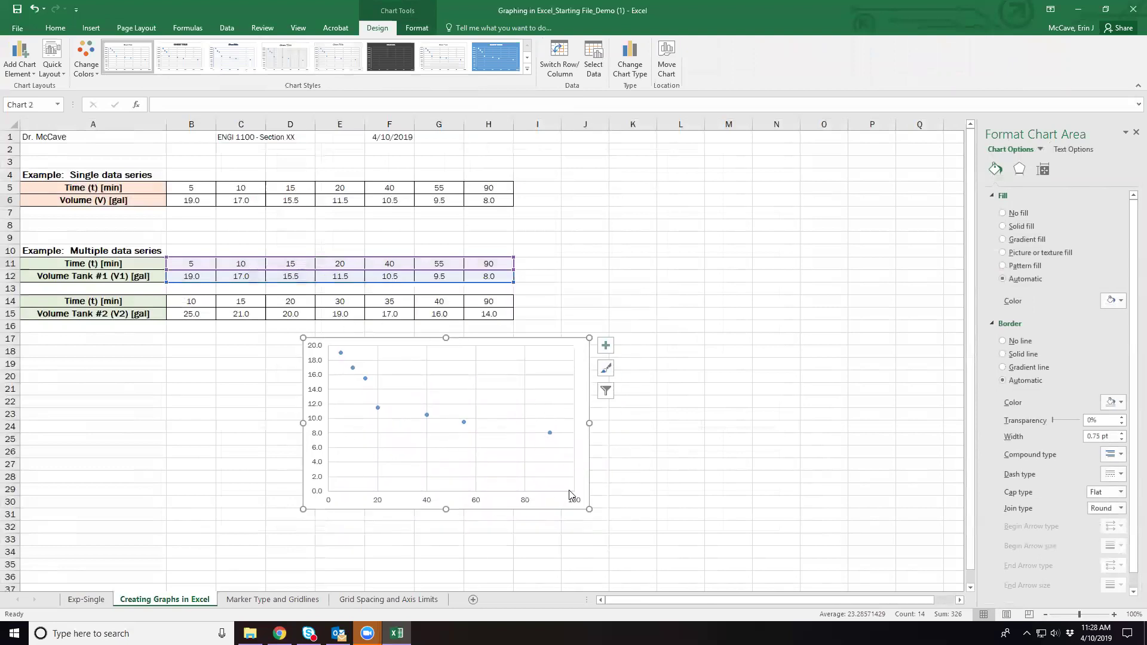
Add a data series named Tank#2 to the scatter chart, taking its X values from the Tank #2 times in B14:H14.
{"action": "left_click", "coordinate": [517, 411]}
{"action": "right_click", "coordinate": [517, 410]}
{"action": "left_click", "coordinate": [447, 503]}
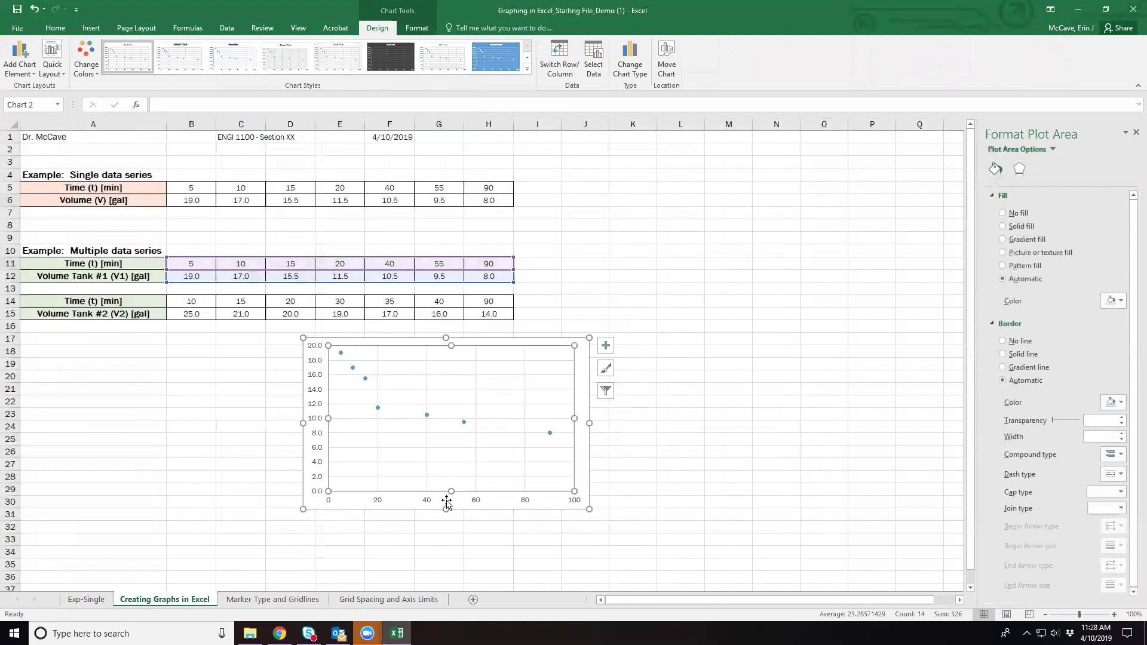
{"action": "left_click", "coordinate": [582, 473]}
{"action": "right_click", "coordinate": [582, 473]}
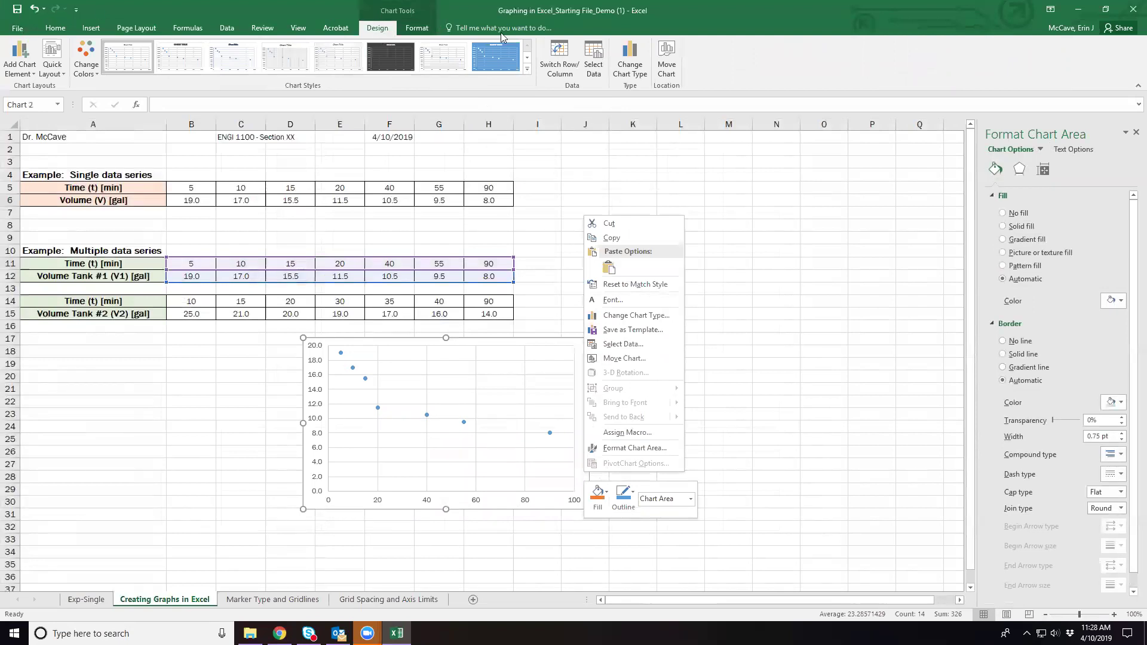
{"action": "left_click", "coordinate": [594, 55]}
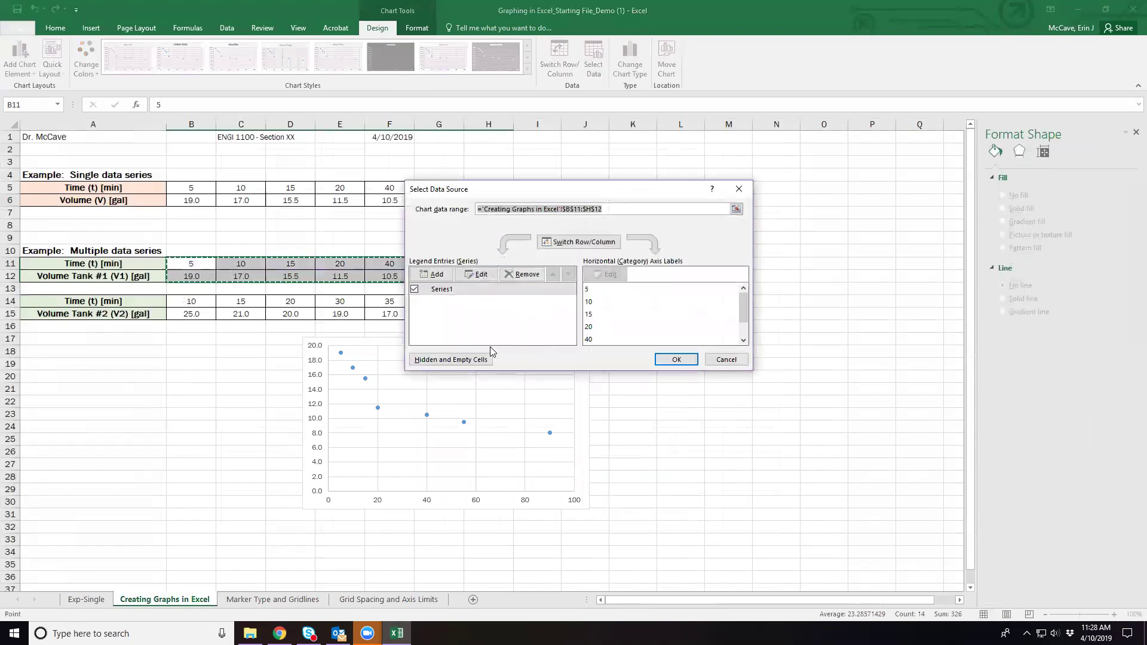
{"action": "left_click", "coordinate": [445, 280]}
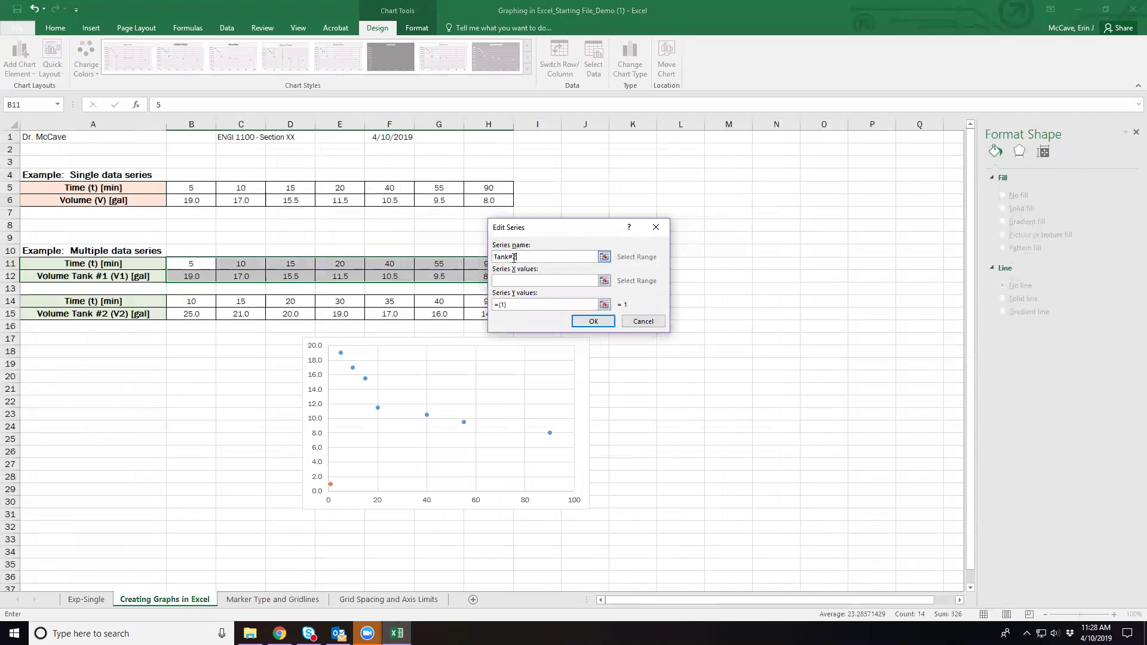
{"action": "left_click", "coordinate": [604, 280]}
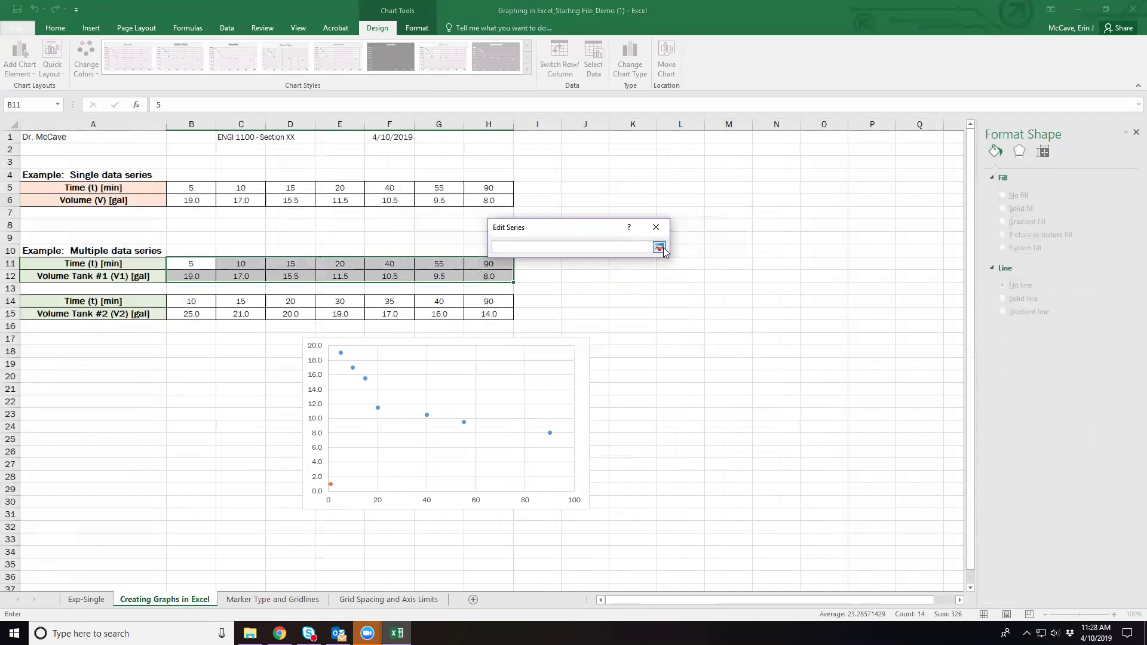
{"action": "left_click_drag", "start_coordinate": [190, 301], "coordinate": [493, 300]}
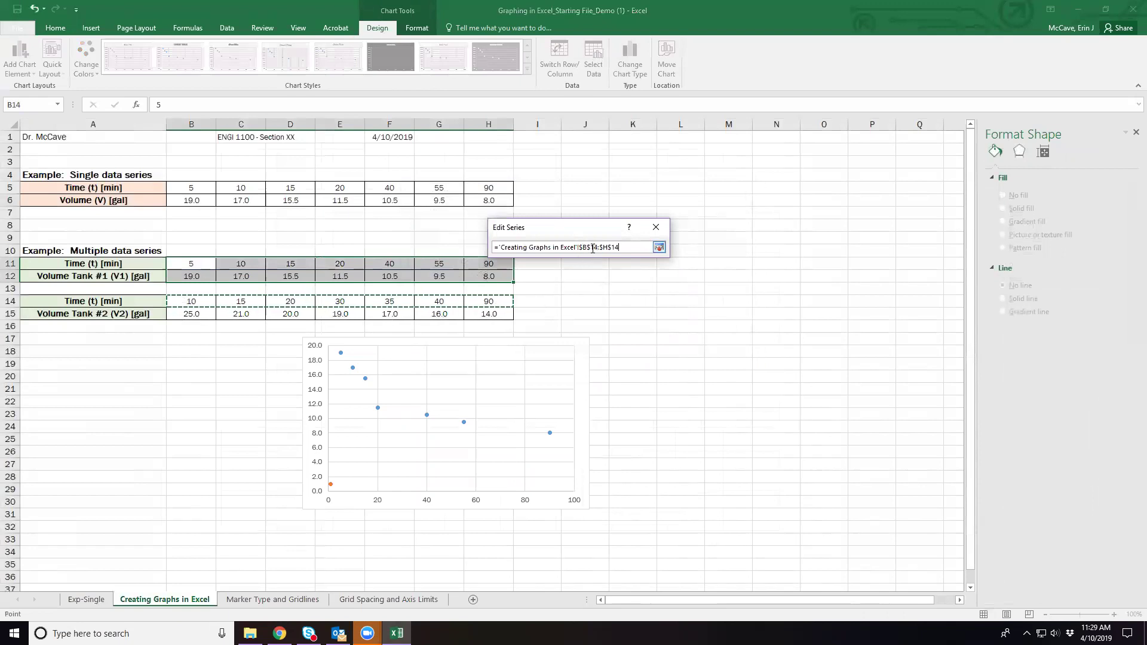
{"action": "left_click", "coordinate": [659, 247]}
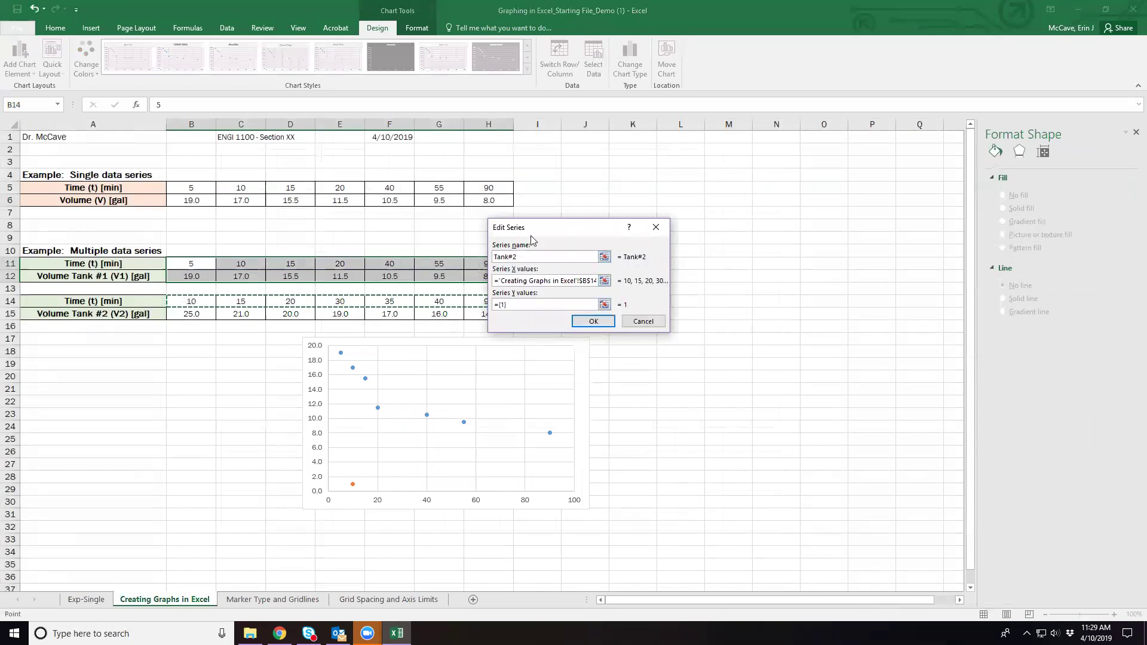
Set the Tank#2 series' Y values to the Tank #2 volumes in B15:H15 and confirm the series.
{"action": "left_click", "coordinate": [605, 304]}
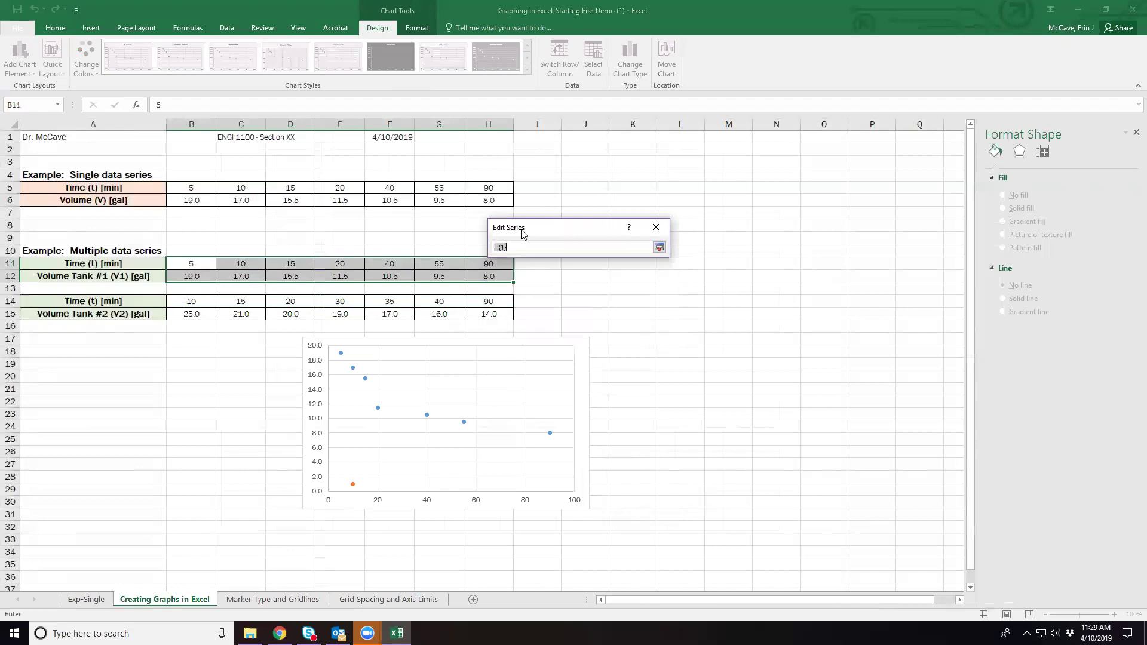
{"action": "left_click", "coordinate": [659, 248]}
{"action": "left_click", "coordinate": [605, 305]}
{"action": "left_click_drag", "start_coordinate": [511, 318], "coordinate": [197, 316]}
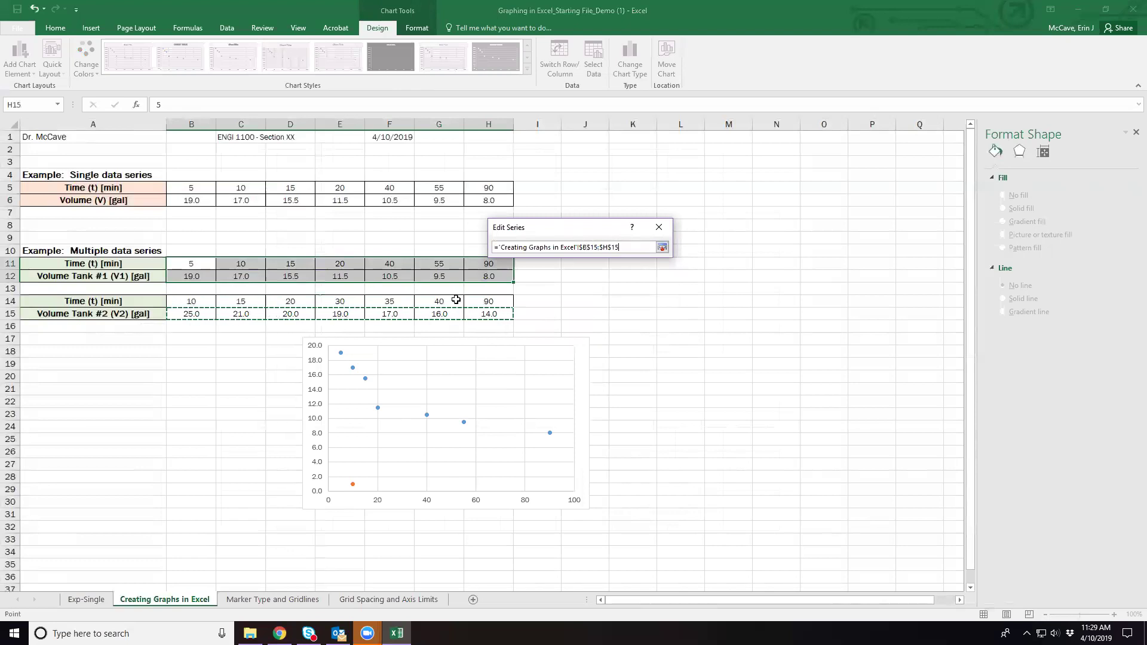
{"action": "left_click", "coordinate": [662, 246]}
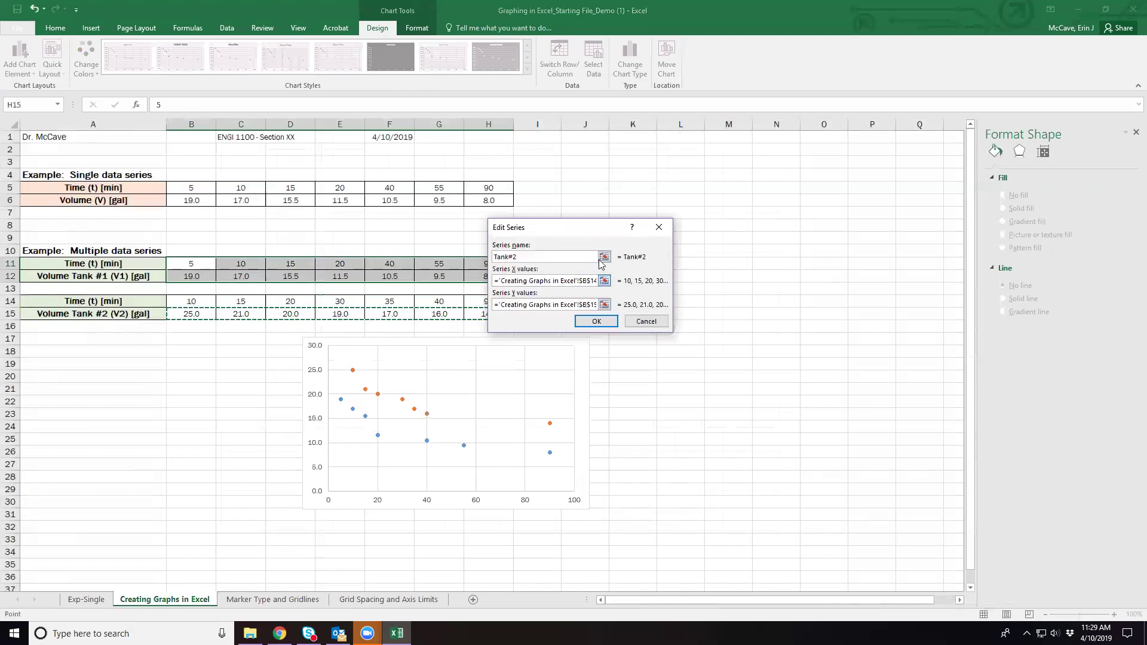
{"action": "left_click", "coordinate": [608, 322]}
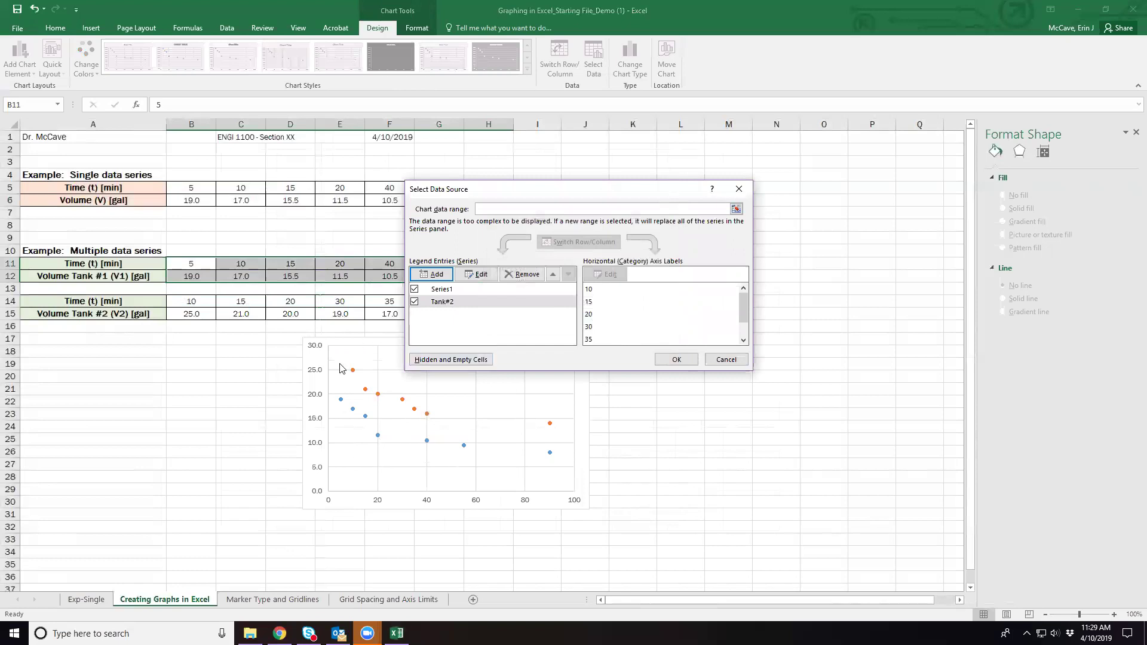
Rename the chart's first series as "Tank #1" and apply the data source changes.
{"action": "left_click", "coordinate": [441, 291]}
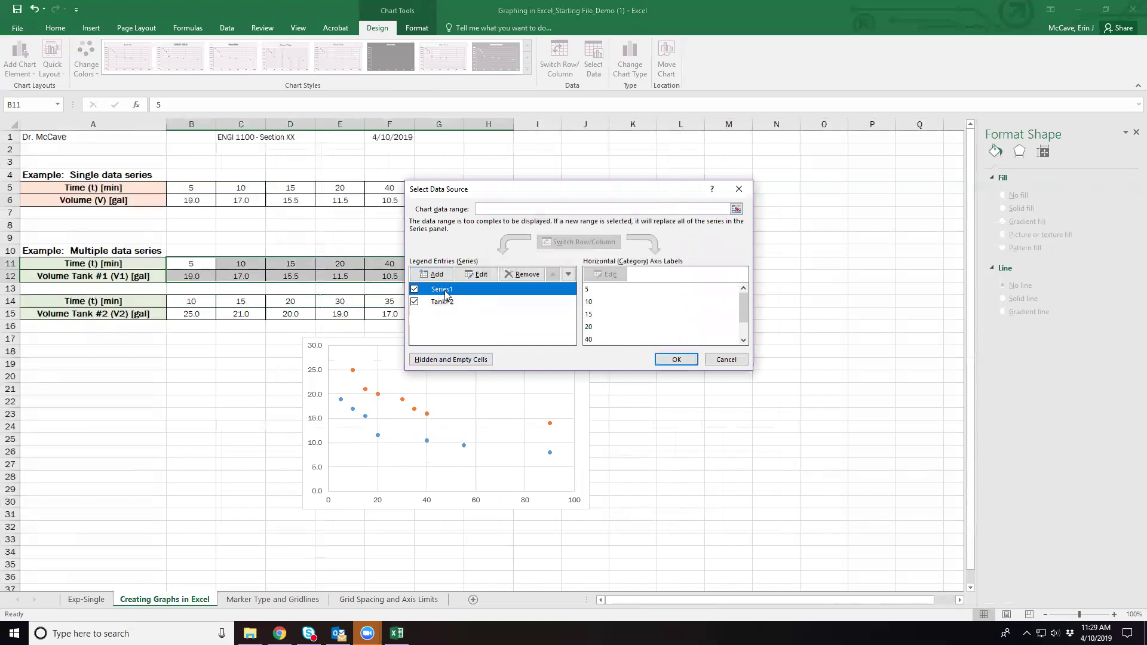
{"action": "left_click", "coordinate": [477, 274]}
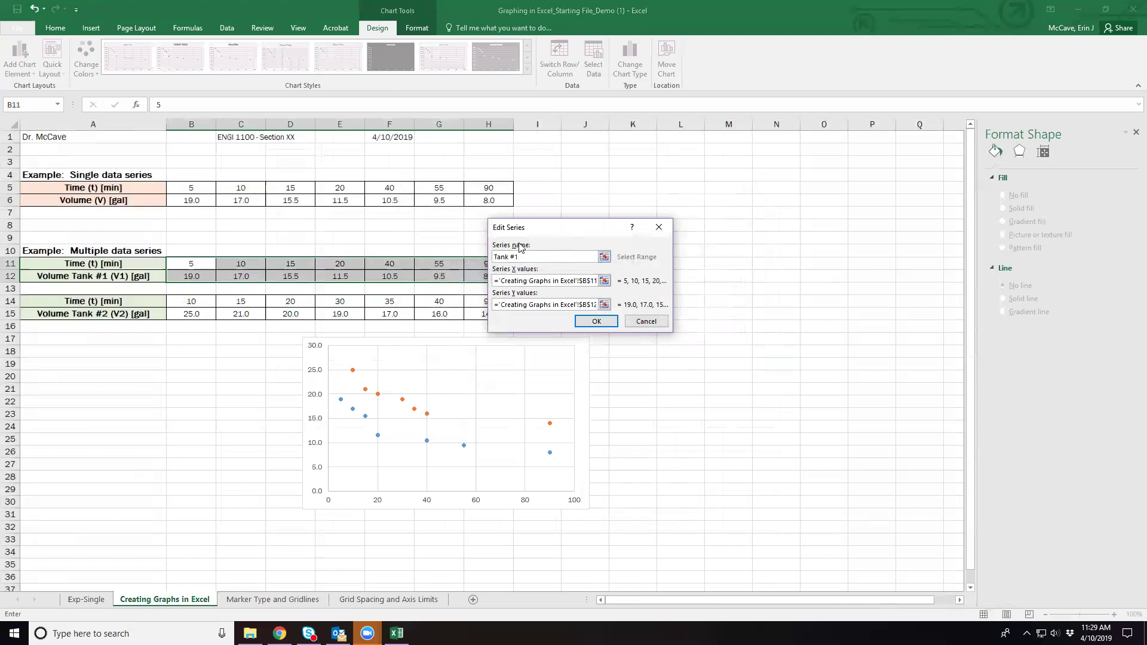
{"action": "left_click", "coordinate": [609, 322]}
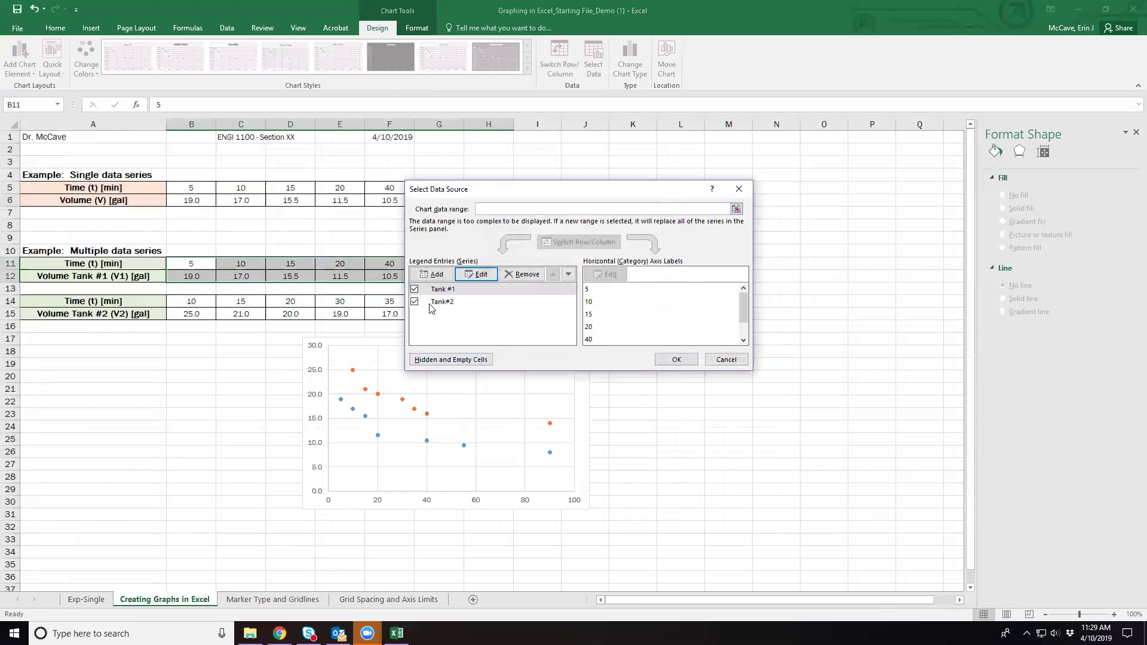
{"action": "left_click", "coordinate": [675, 360]}
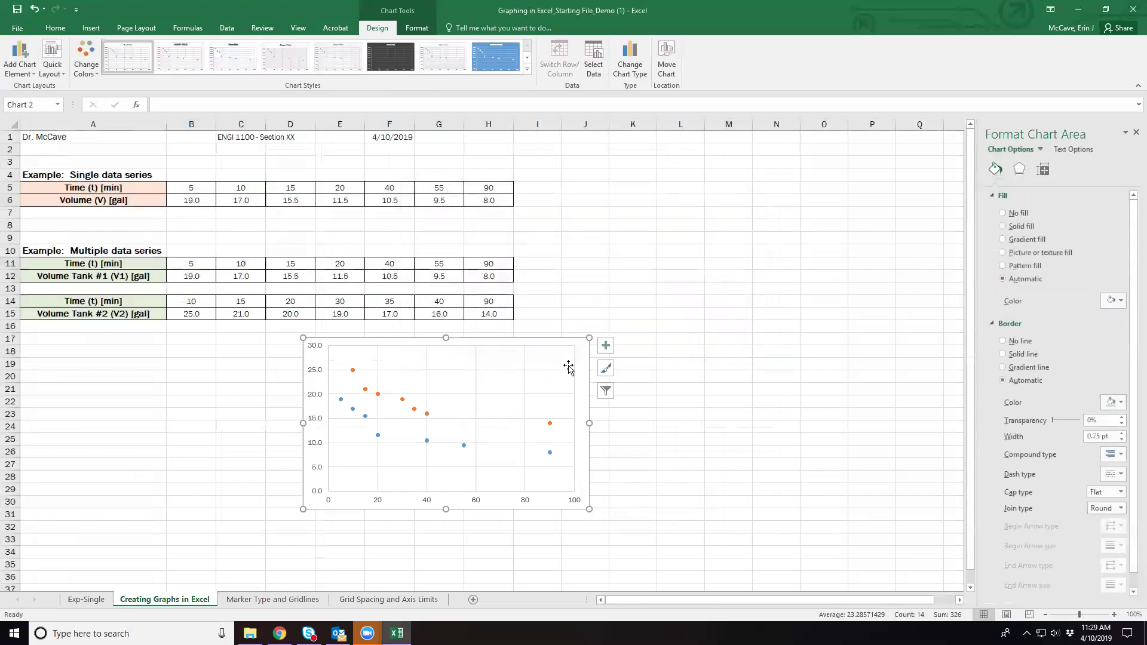
Add axis titles and a legend to the two-tank scatter chart.
{"action": "left_click", "coordinate": [605, 345]}
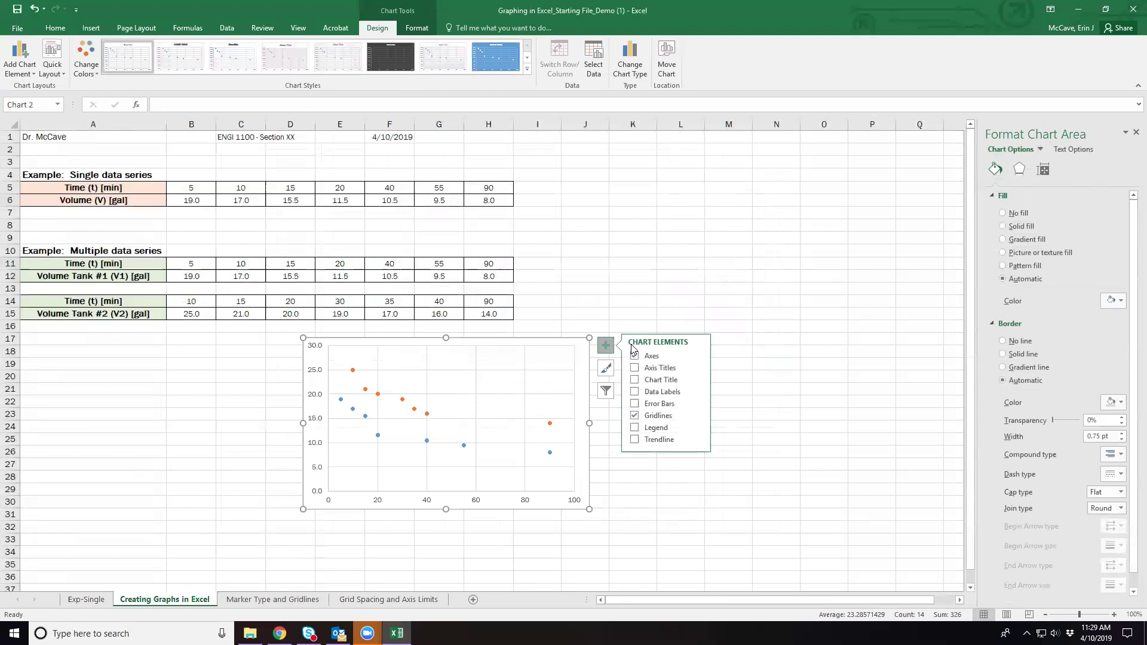
{"action": "left_click", "coordinate": [636, 370]}
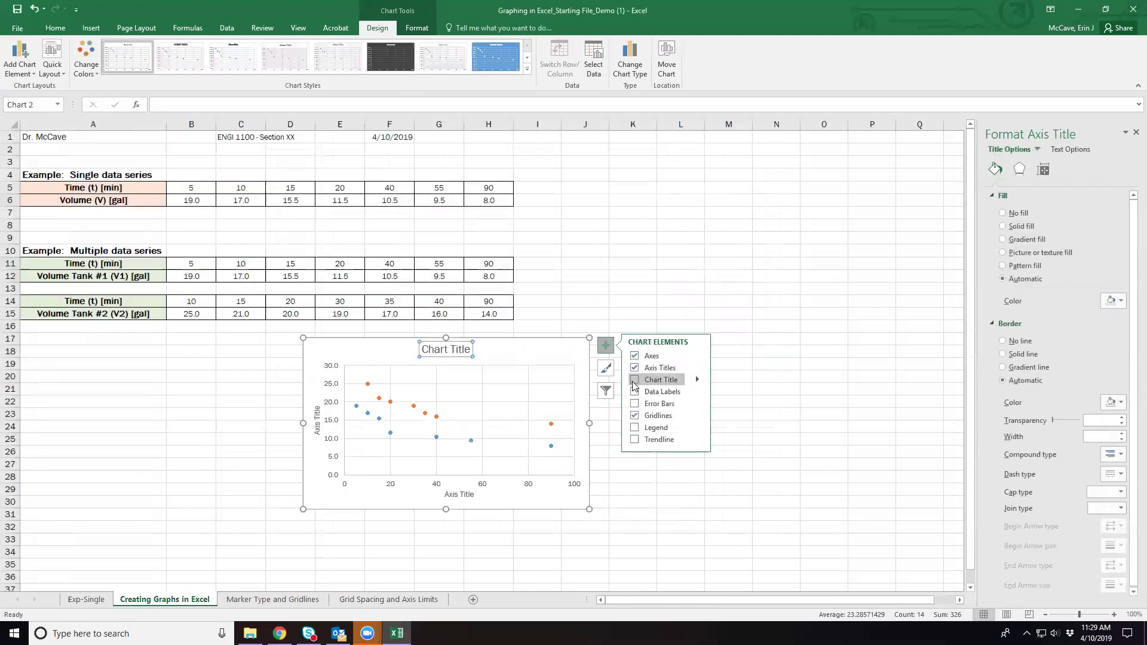
{"action": "left_click", "coordinate": [635, 428]}
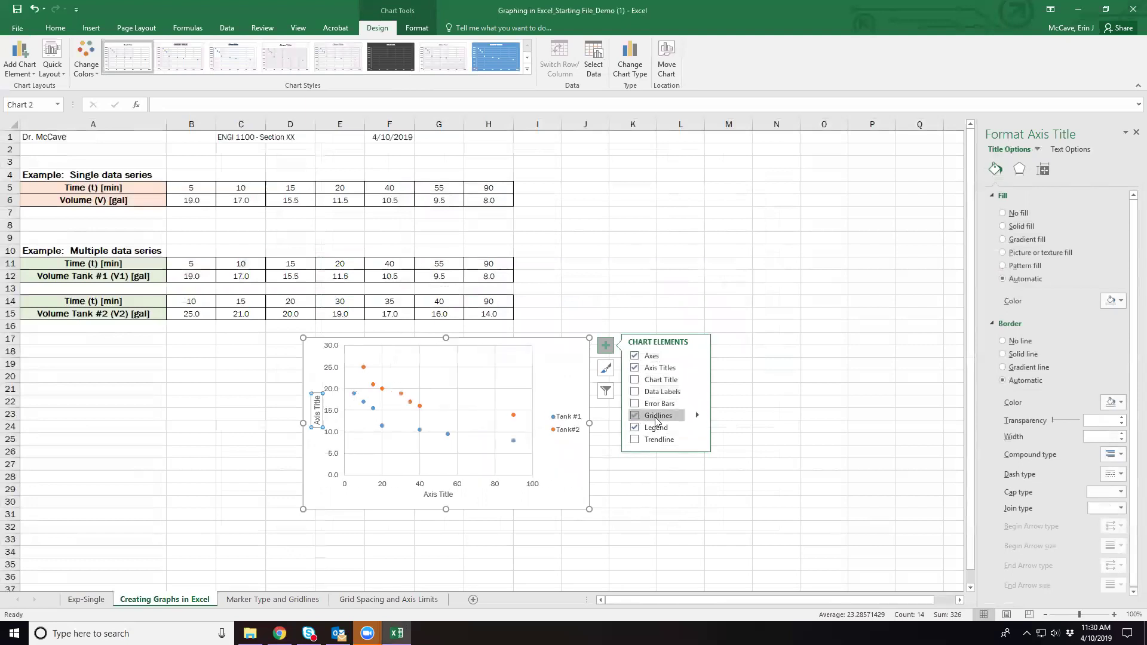
Add primary minor horizontal and primary minor vertical gridlines to the two-tank scatter chart.
{"action": "left_click", "coordinate": [698, 415]}
{"action": "left_click", "coordinate": [755, 437]}
{"action": "left_click", "coordinate": [764, 449]}
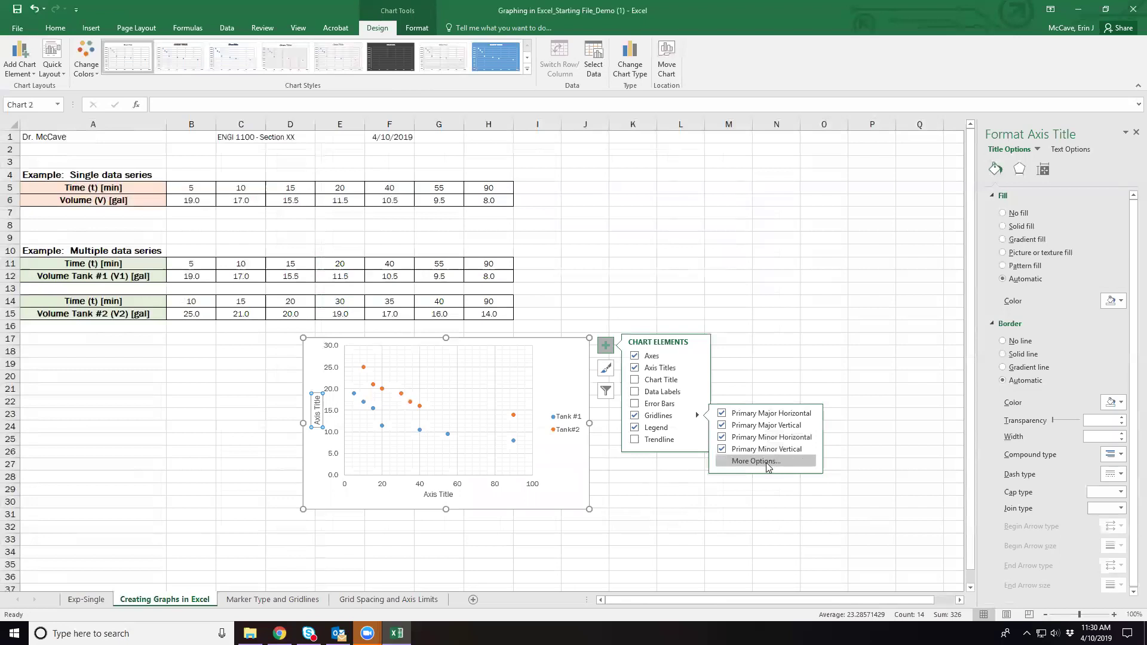
{"action": "left_click", "coordinate": [674, 381]}
{"action": "left_click", "coordinate": [676, 381]}
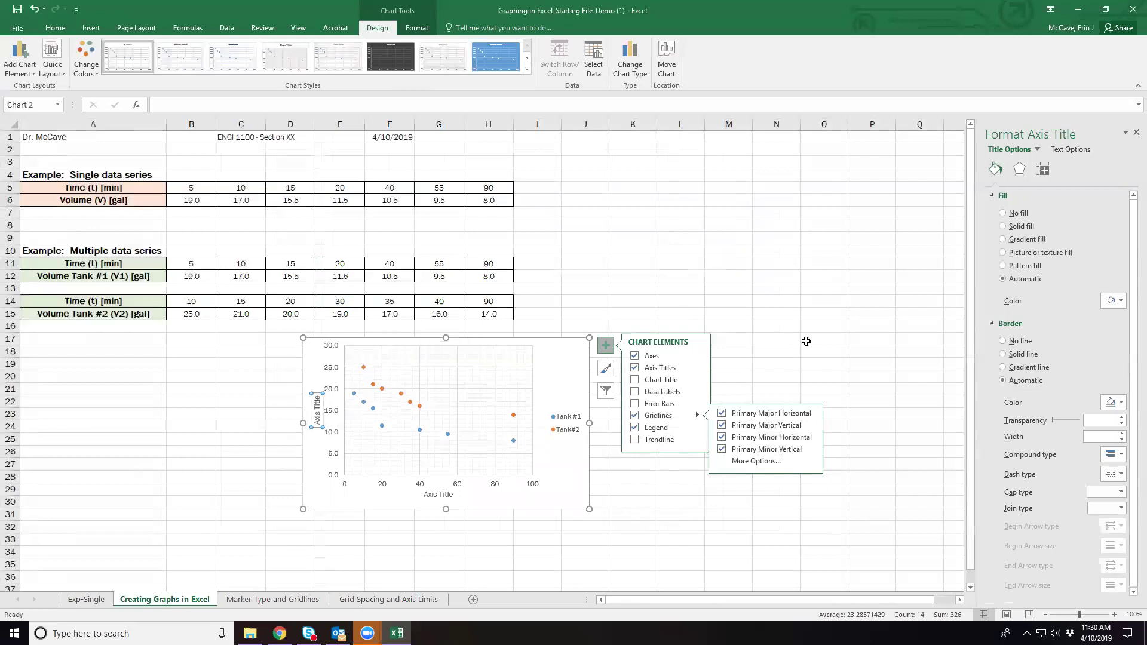
{"action": "left_click", "coordinate": [805, 341]}
Move the two-tank scatter chart to a new sheet named "Exp-Multi".
{"action": "left_click", "coordinate": [548, 412]}
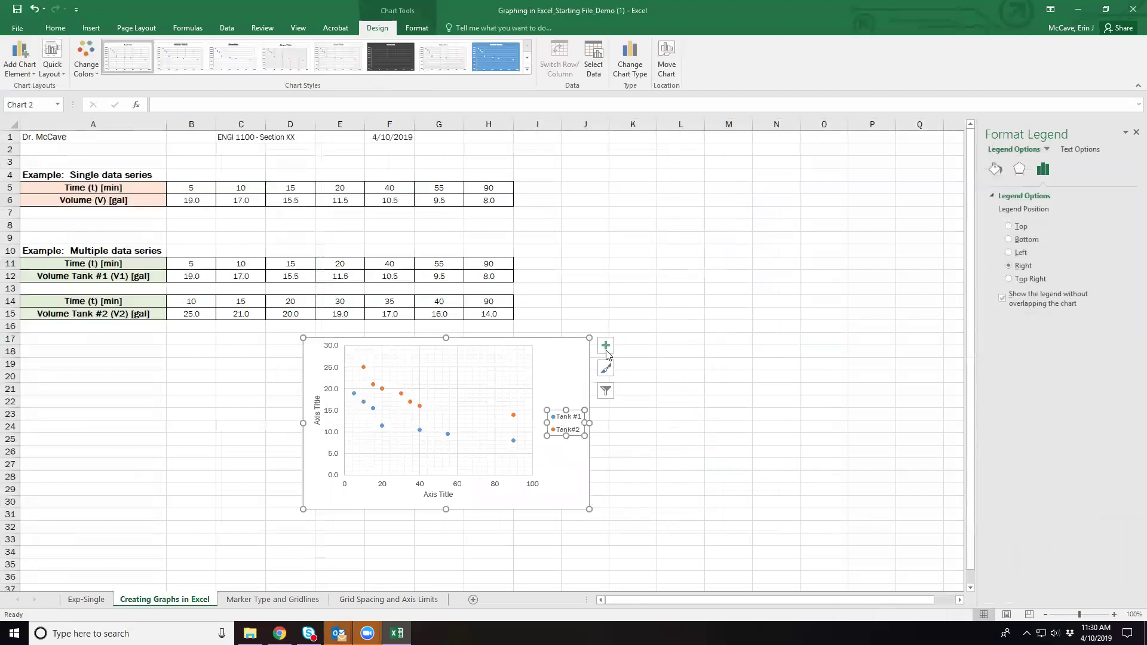
{"action": "left_click", "coordinate": [565, 357]}
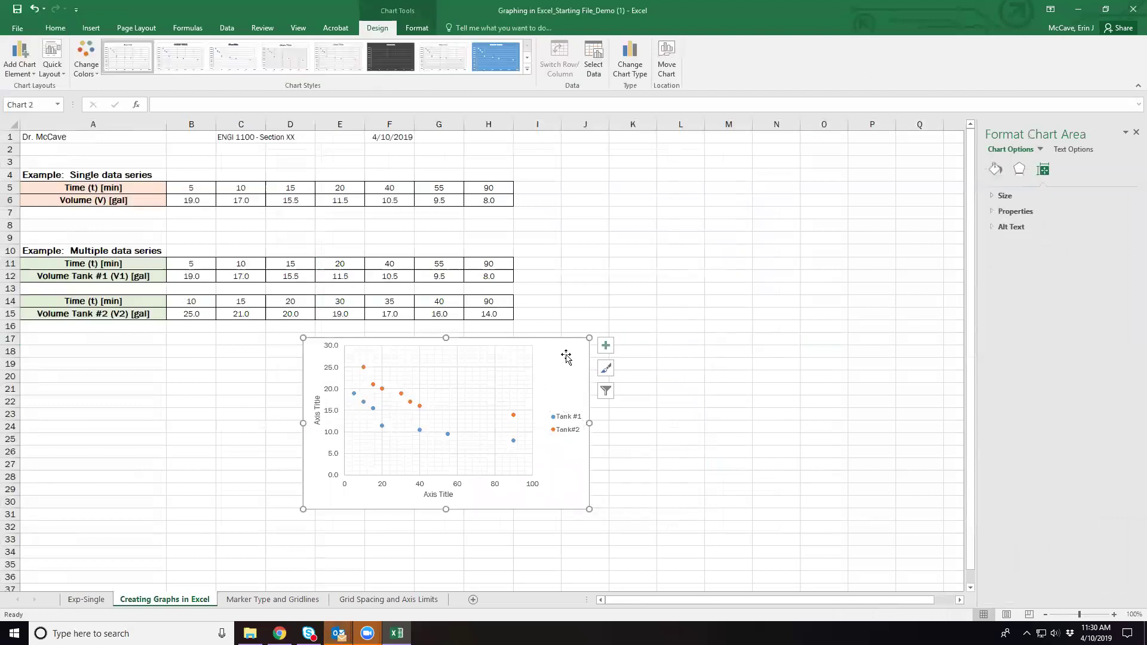
{"action": "right_click", "coordinate": [565, 357]}
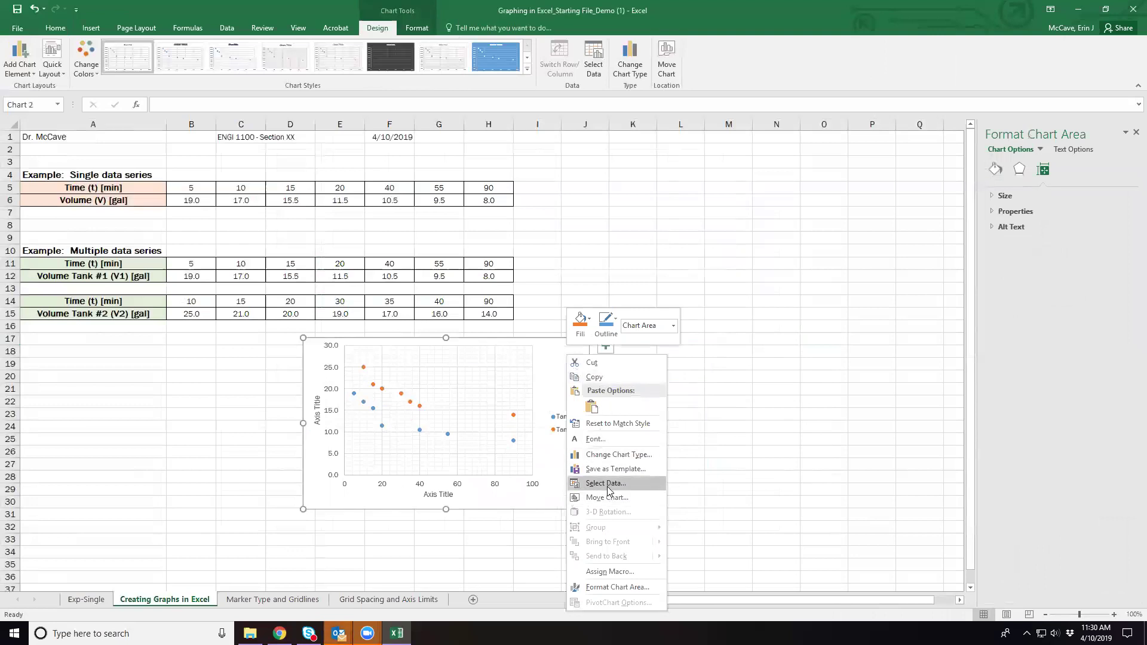
{"action": "left_click", "coordinate": [607, 497]}
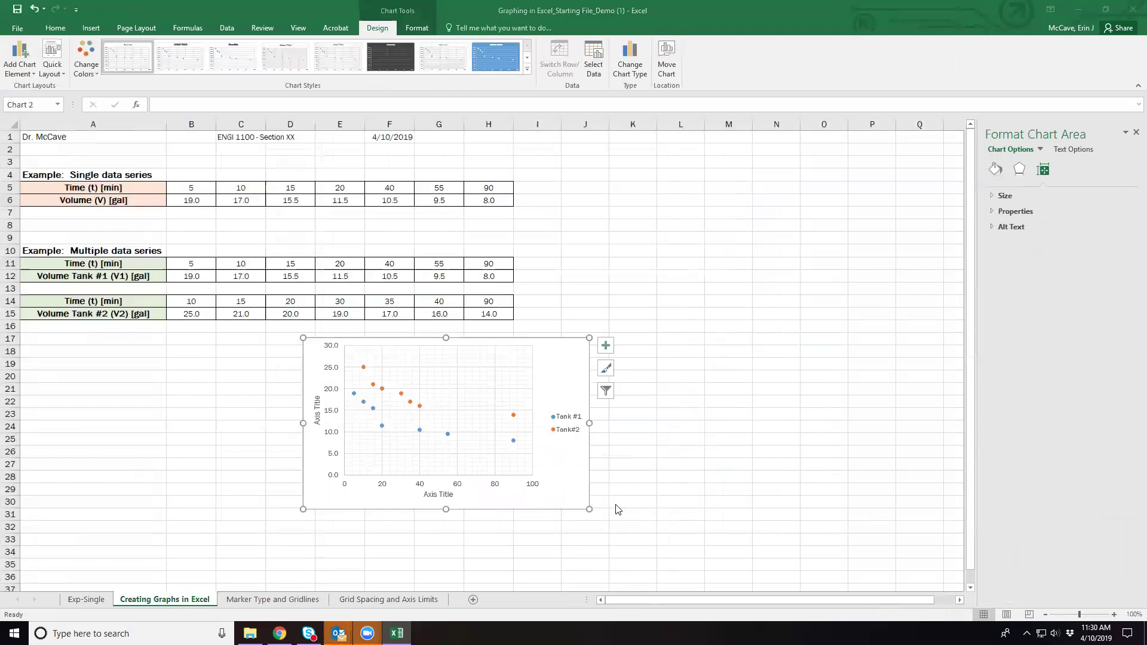
{"action": "left_click", "coordinate": [528, 484]}
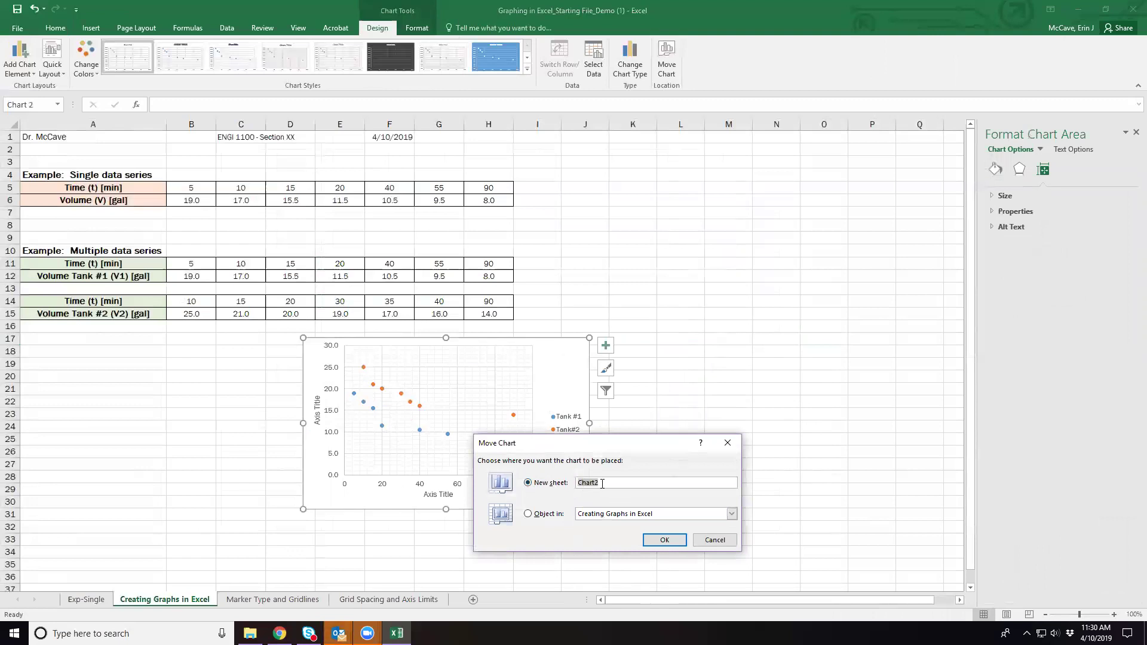
{"action": "type", "text": "Exp-Multi"}
{"action": "left_click", "coordinate": [666, 541]}
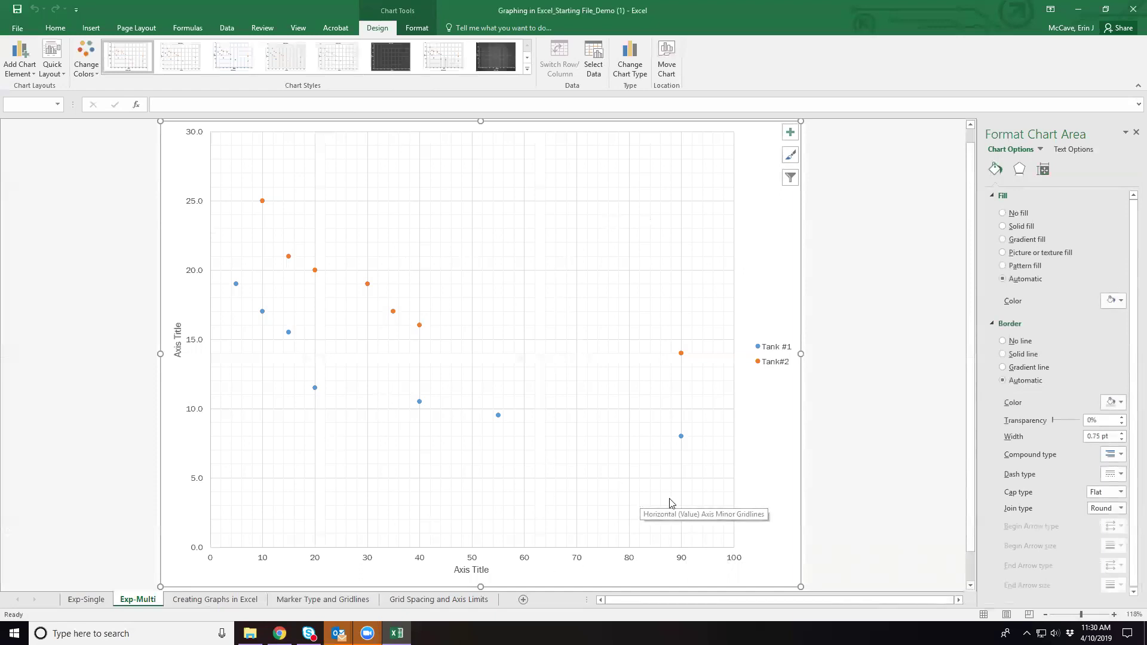
Let the legend overlap the chart, then move and enlarge it in the empty upper-right area of the plot.
{"action": "left_click", "coordinate": [770, 350]}
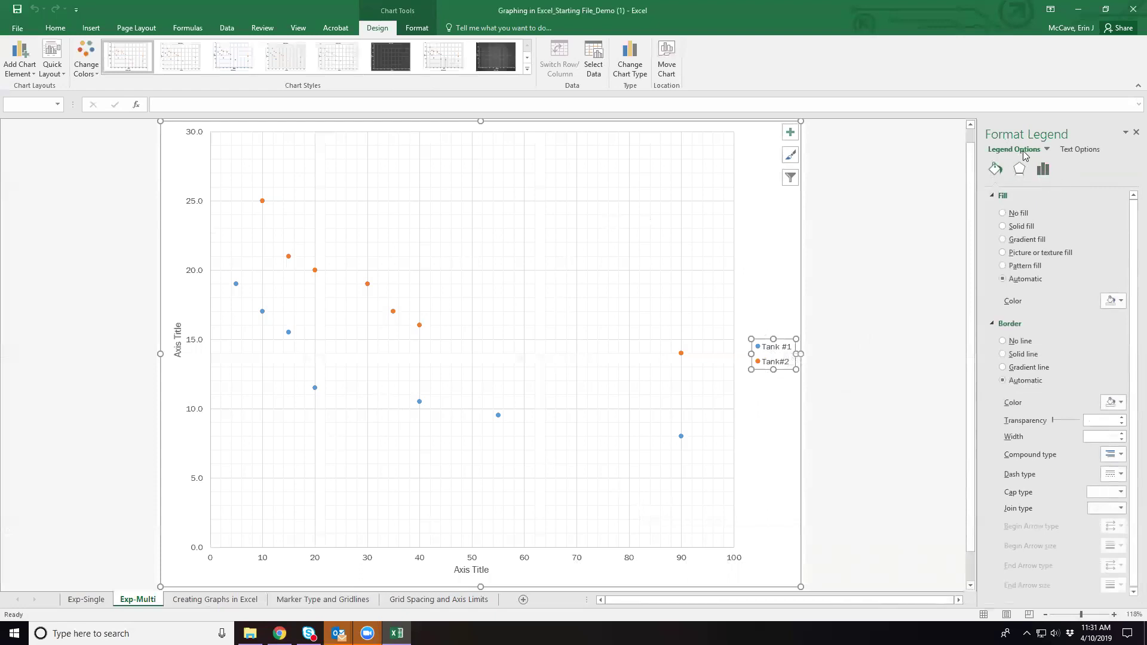
{"action": "left_click", "coordinate": [1044, 172]}
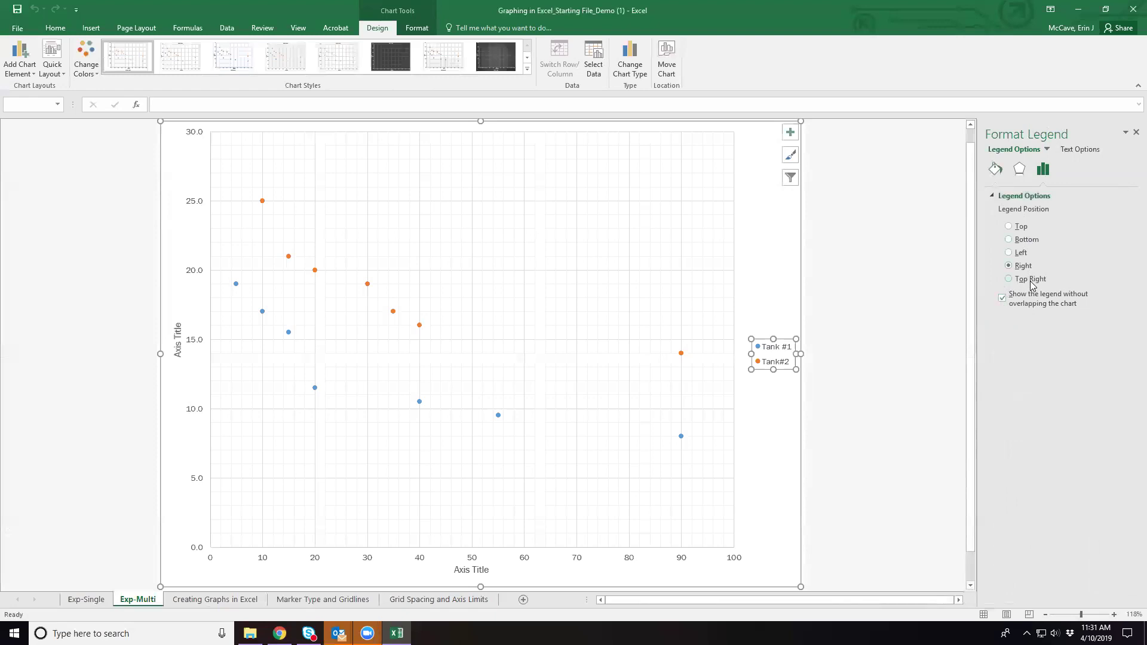
{"action": "left_click", "coordinate": [1003, 298]}
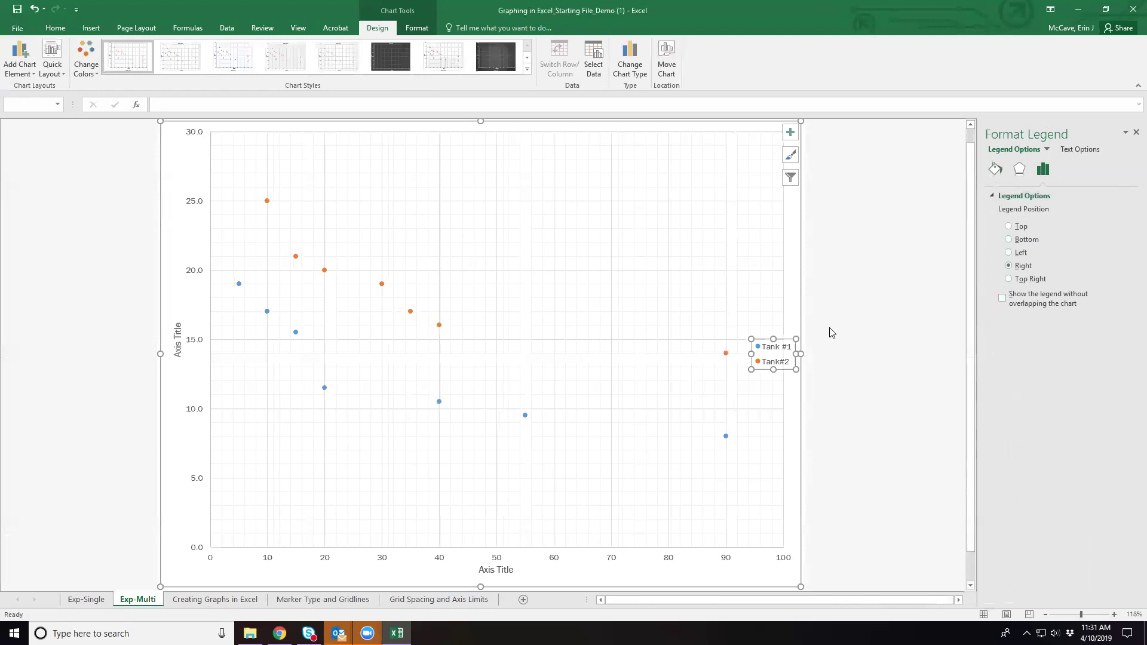
{"action": "left_click_drag", "start_coordinate": [788, 348], "coordinate": [770, 243]}
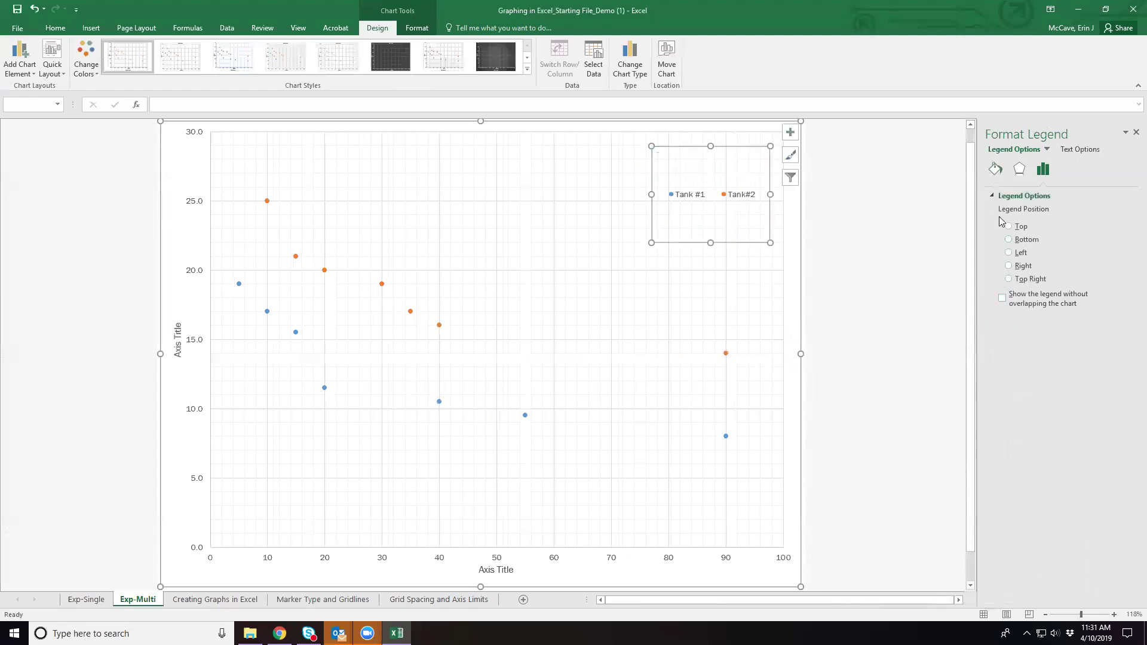
Give the legend a solid white fill.
{"action": "left_click", "coordinate": [995, 170]}
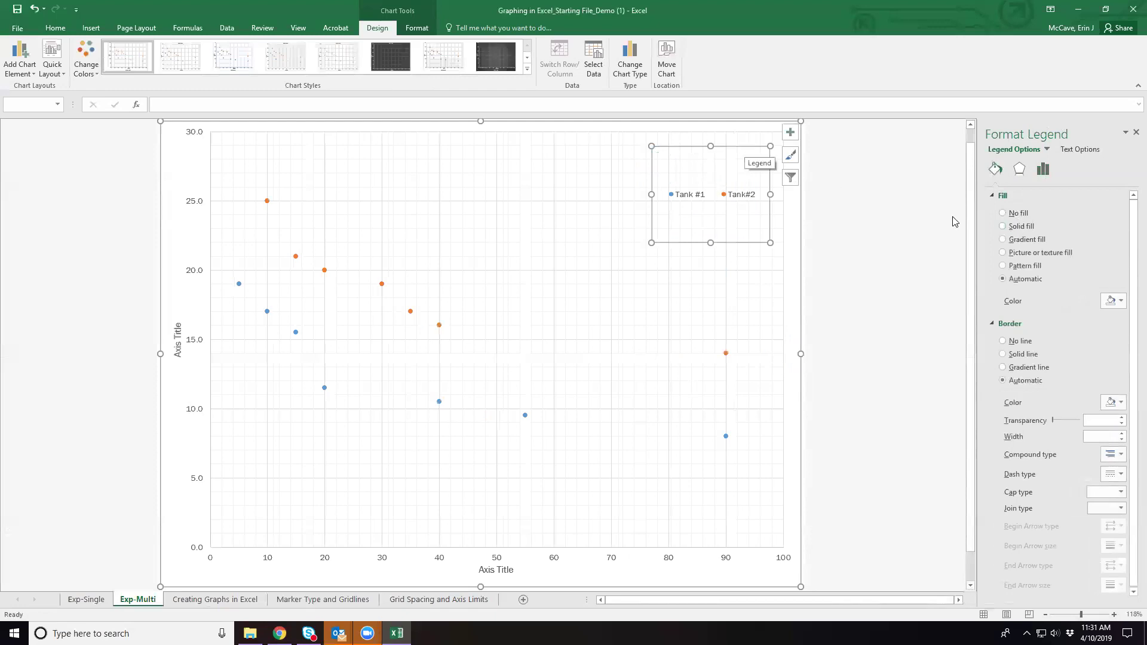
{"action": "left_click", "coordinate": [1032, 225]}
{"action": "left_click", "coordinate": [1123, 301]}
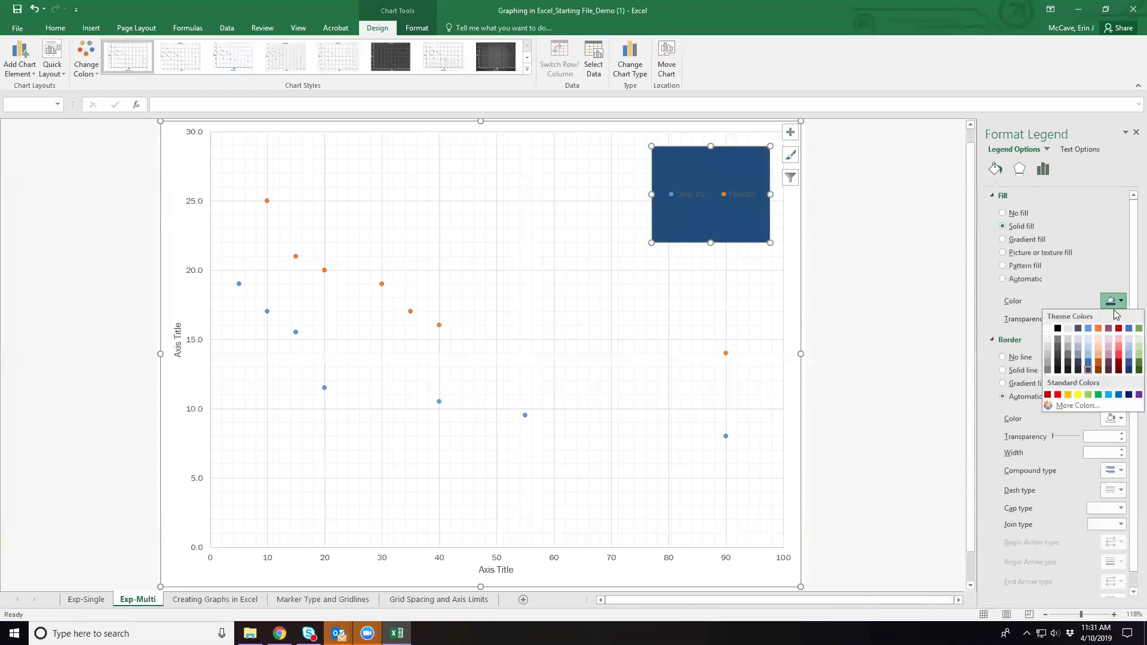
{"action": "left_click", "coordinate": [1046, 328]}
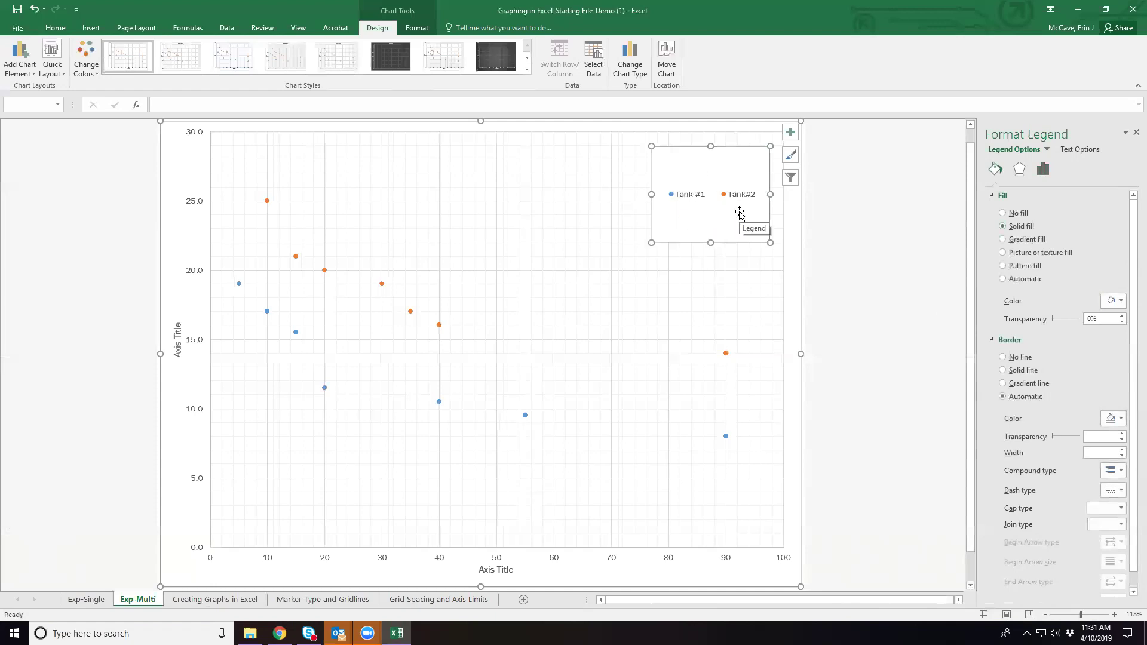
Give the legend a solid dark border line 1 pt wide.
{"action": "left_click", "coordinate": [1015, 371]}
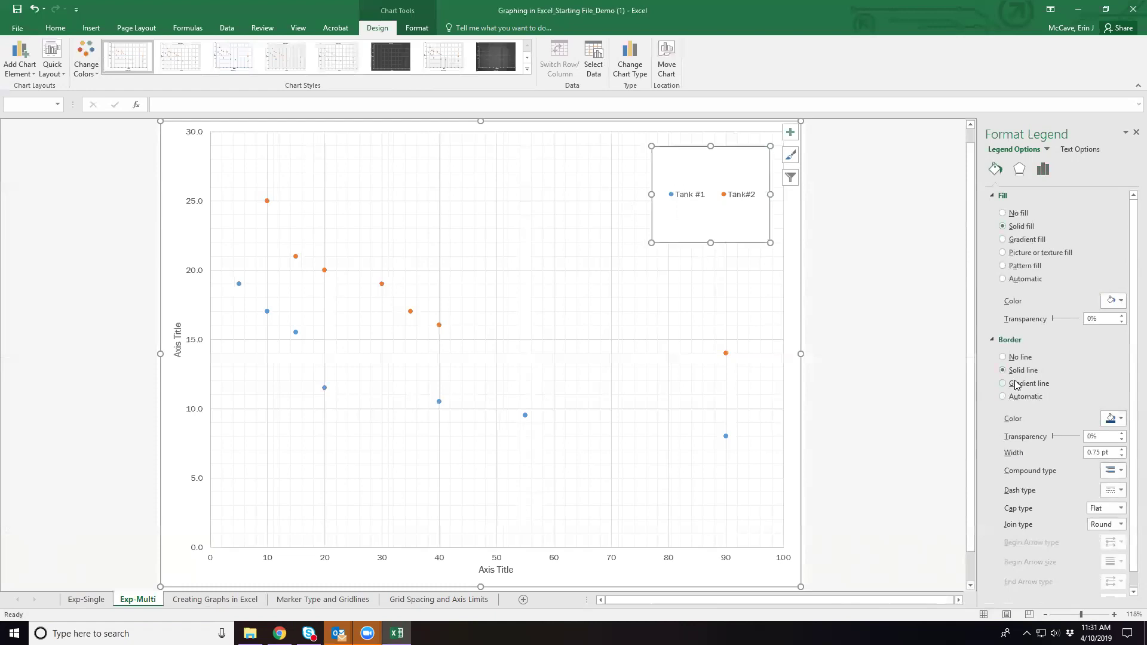
{"action": "left_click", "coordinate": [1112, 418]}
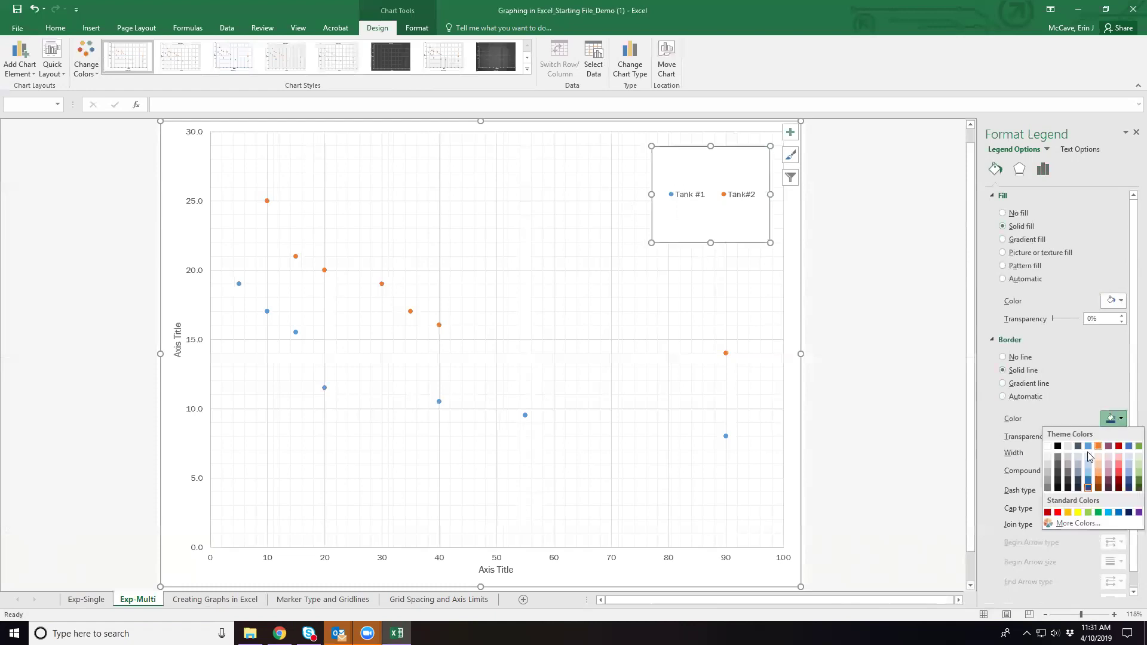
{"action": "left_click", "coordinate": [1057, 487]}
{"action": "left_click", "coordinate": [1121, 450]}
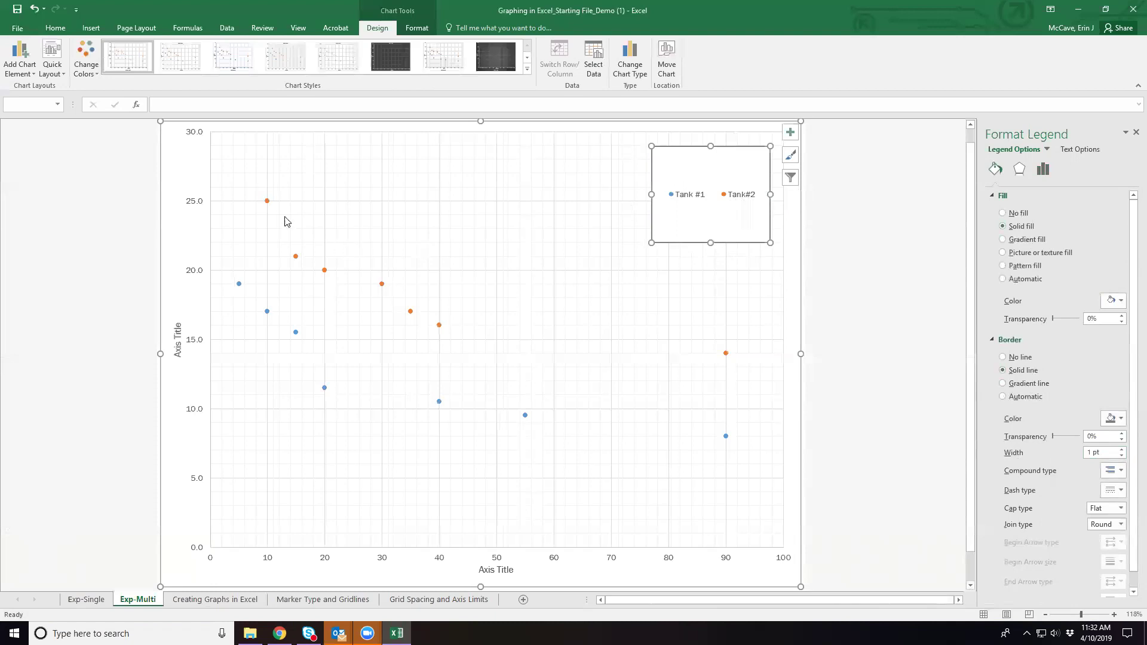
Change the Tank #2 series markers to the built-in triangle at size 14.
{"action": "left_click", "coordinate": [267, 202]}
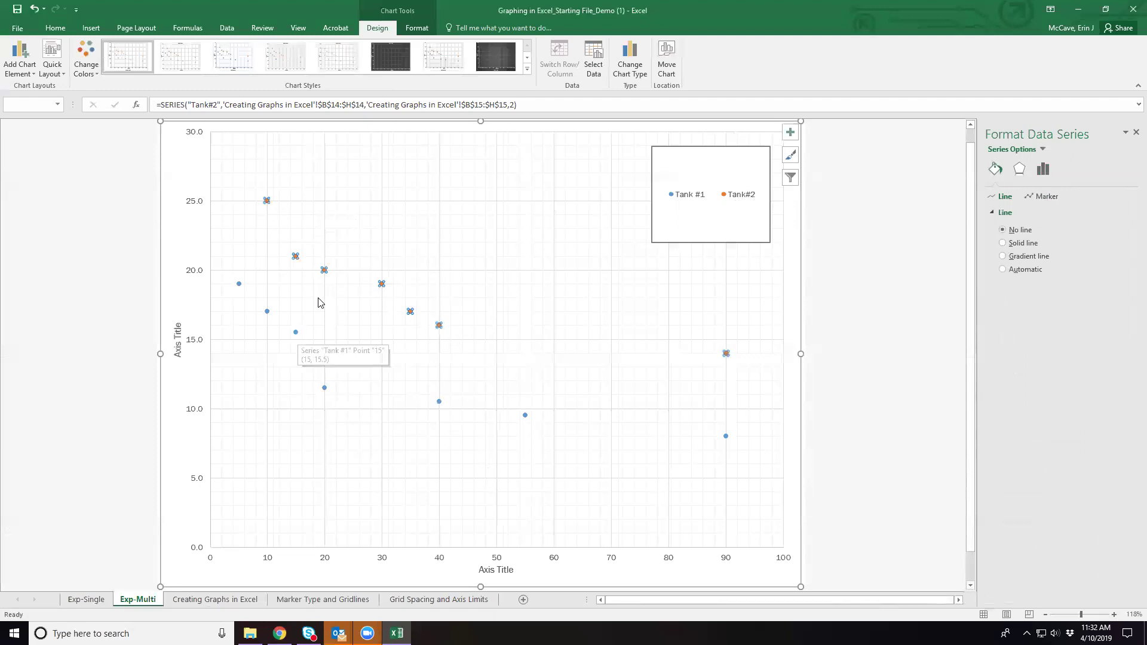
{"action": "left_click", "coordinate": [1051, 198]}
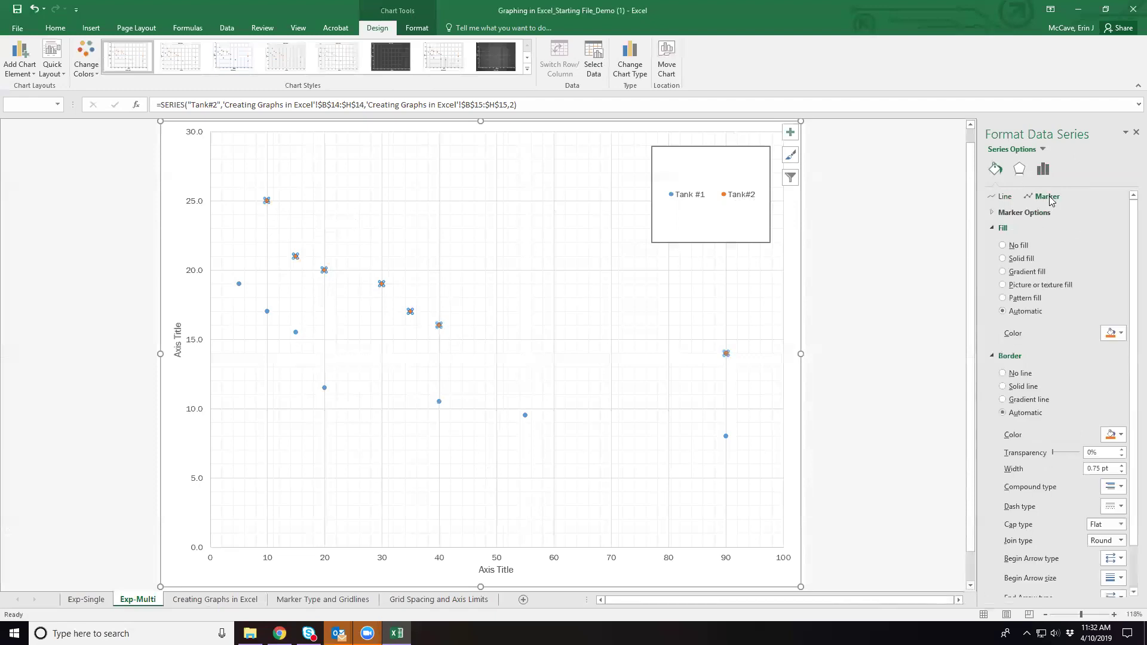
{"action": "left_click", "coordinate": [1021, 219]}
{"action": "left_click", "coordinate": [1002, 257]}
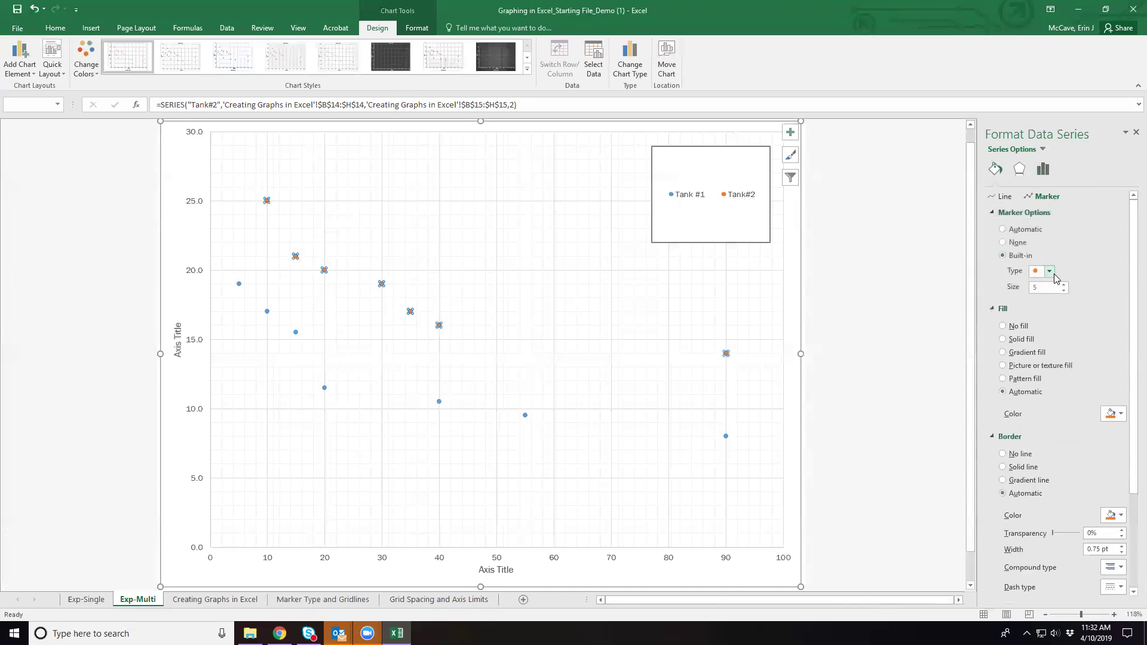
{"action": "left_click", "coordinate": [1048, 271]}
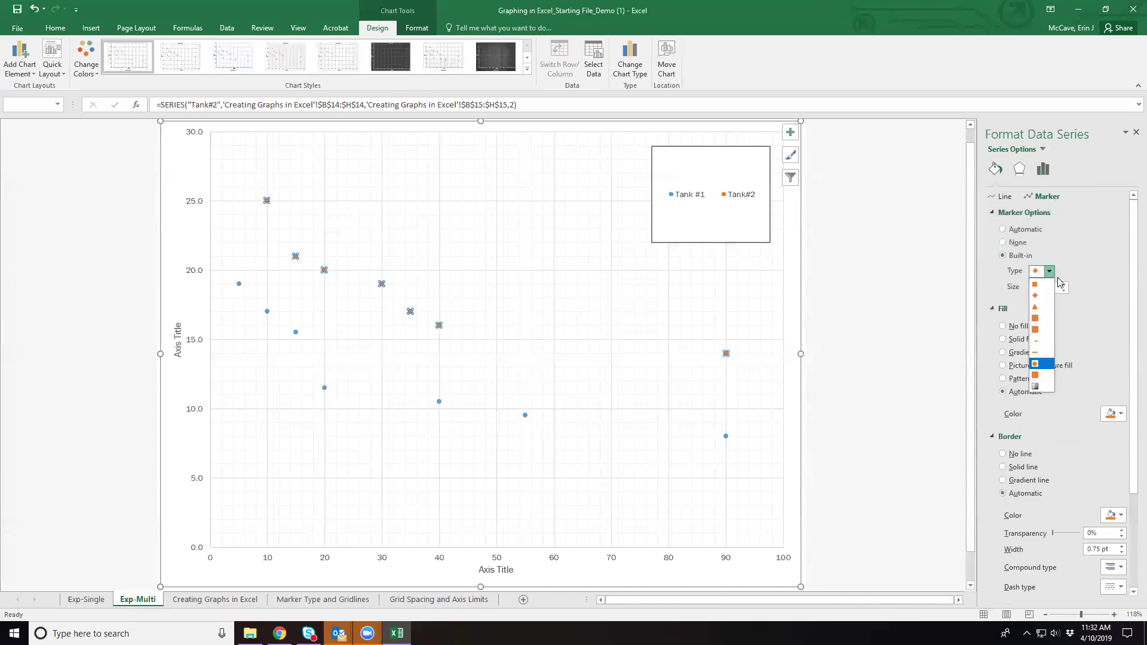
{"action": "left_click", "coordinate": [1038, 309]}
{"action": "left_click", "coordinate": [1016, 289]}
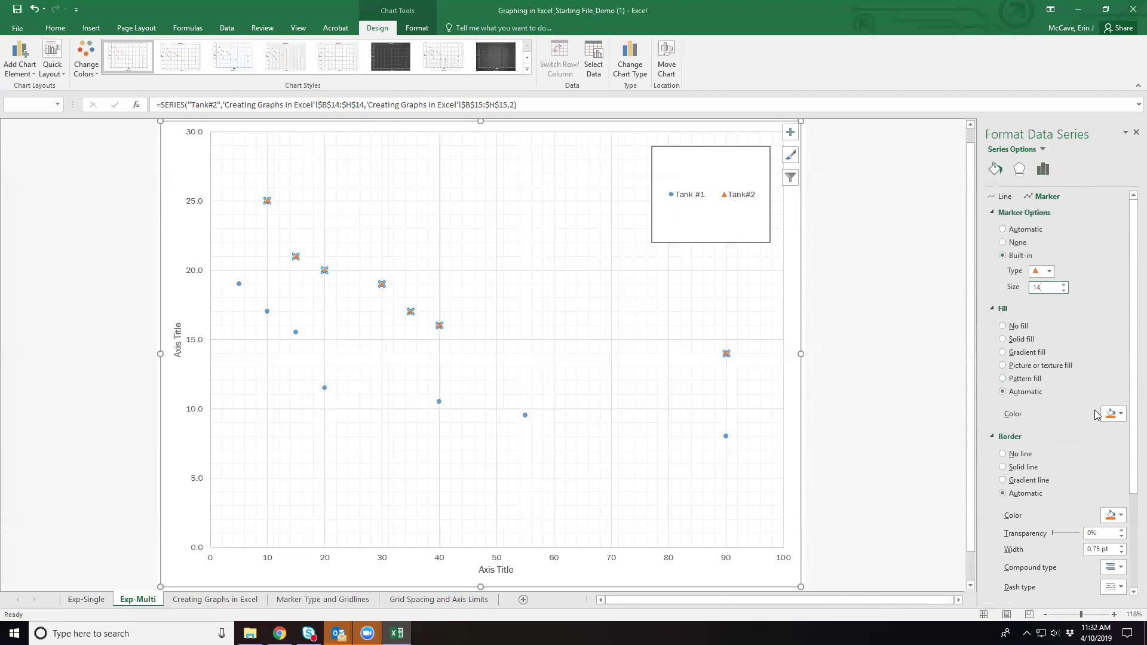
Colour the Tank #2 triangle markers dark orange, with a solid fill and a matching solid border.
{"action": "left_click", "coordinate": [1115, 414]}
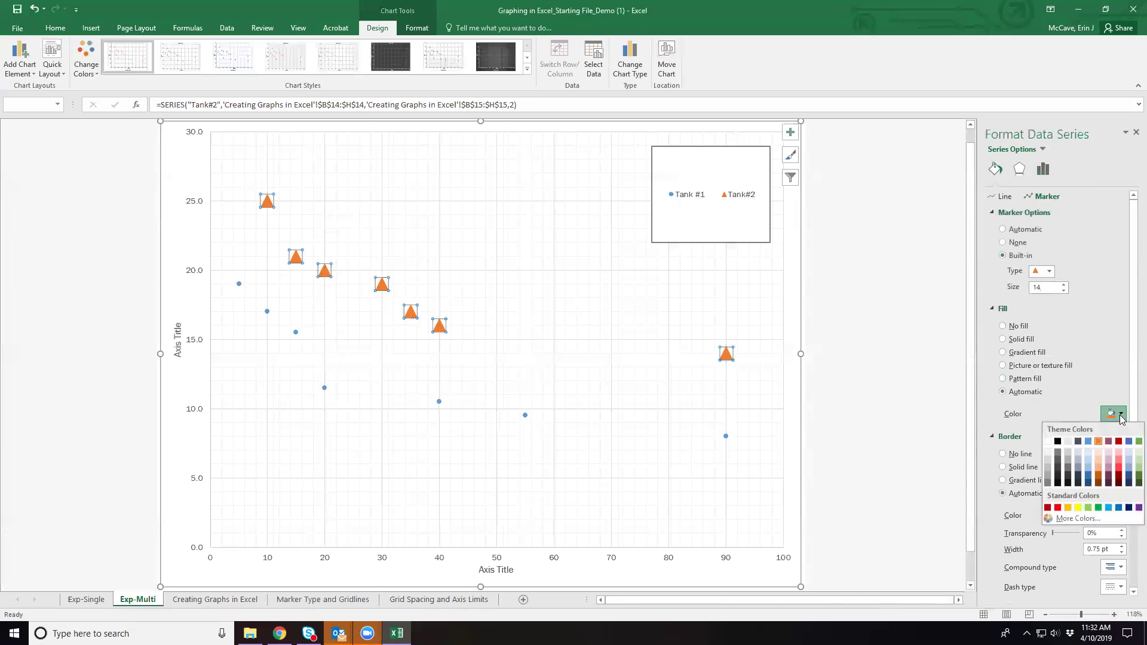
{"action": "left_click", "coordinate": [1098, 475]}
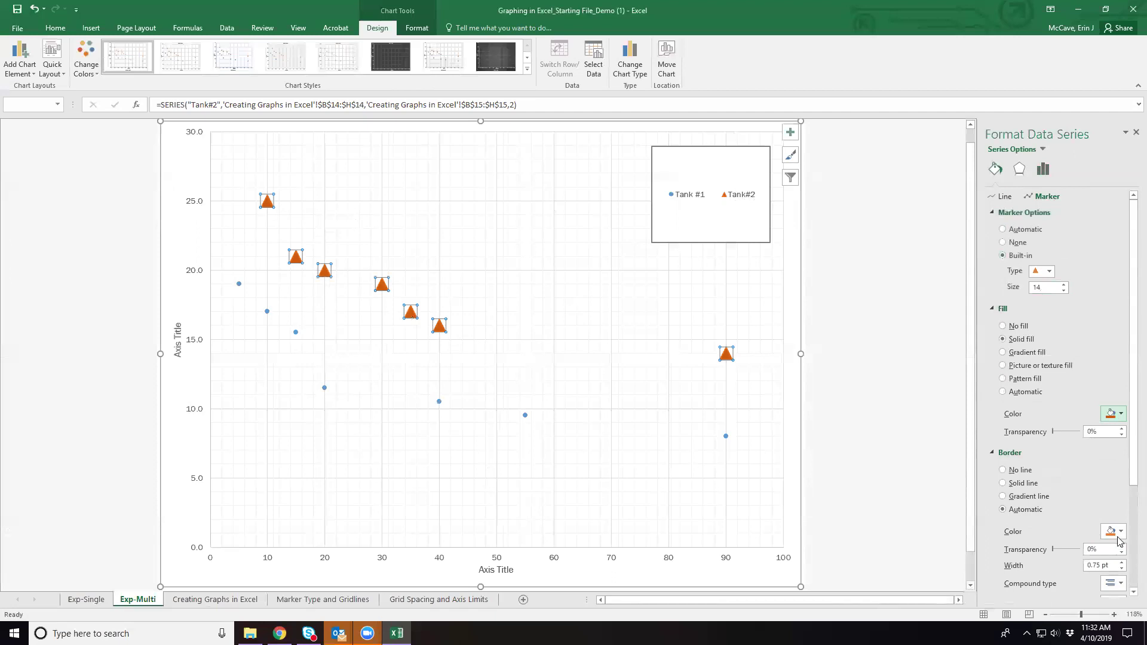
{"action": "left_click", "coordinate": [1119, 532]}
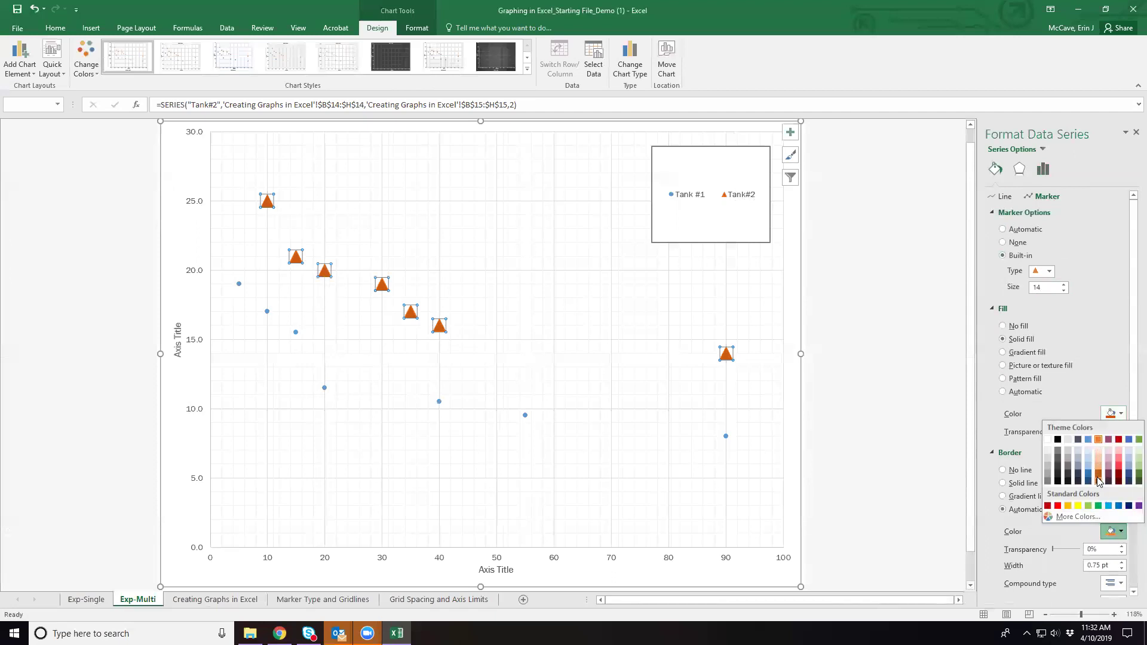
{"action": "left_click", "coordinate": [1098, 480]}
{"action": "left_click", "coordinate": [1114, 531]}
{"action": "left_click", "coordinate": [1098, 480]}
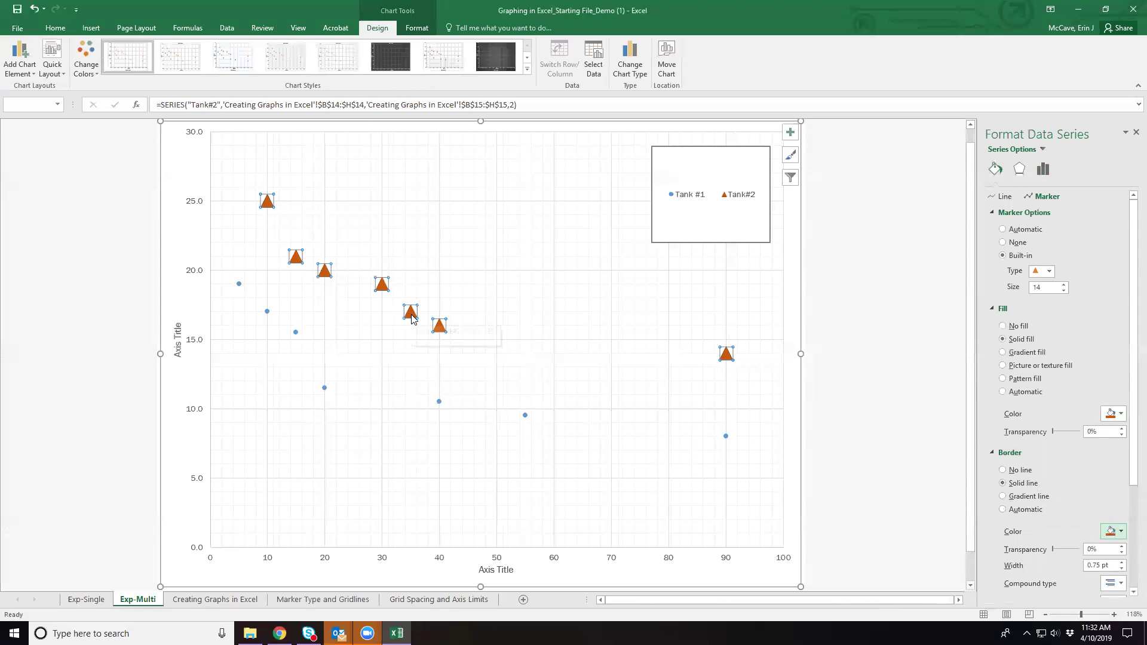
Set the Tank #1 series markers to the built-in circle at size 12.
{"action": "mouse_move", "coordinate": [384, 289]}
{"action": "left_click", "coordinate": [439, 402]}
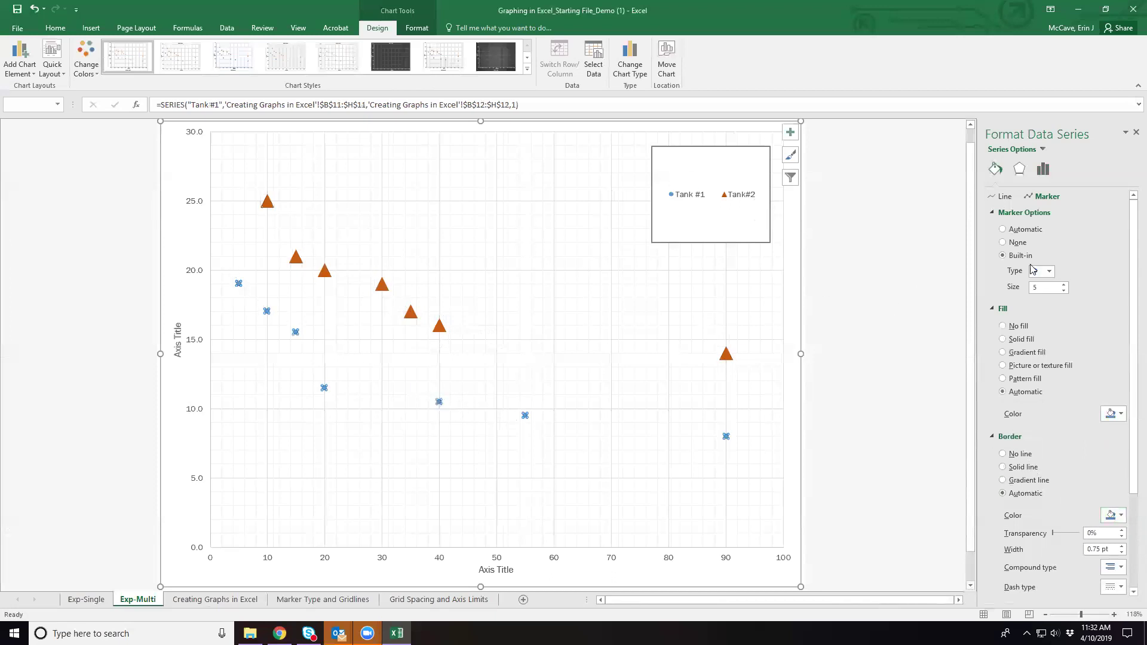
{"action": "left_click", "coordinate": [1049, 273]}
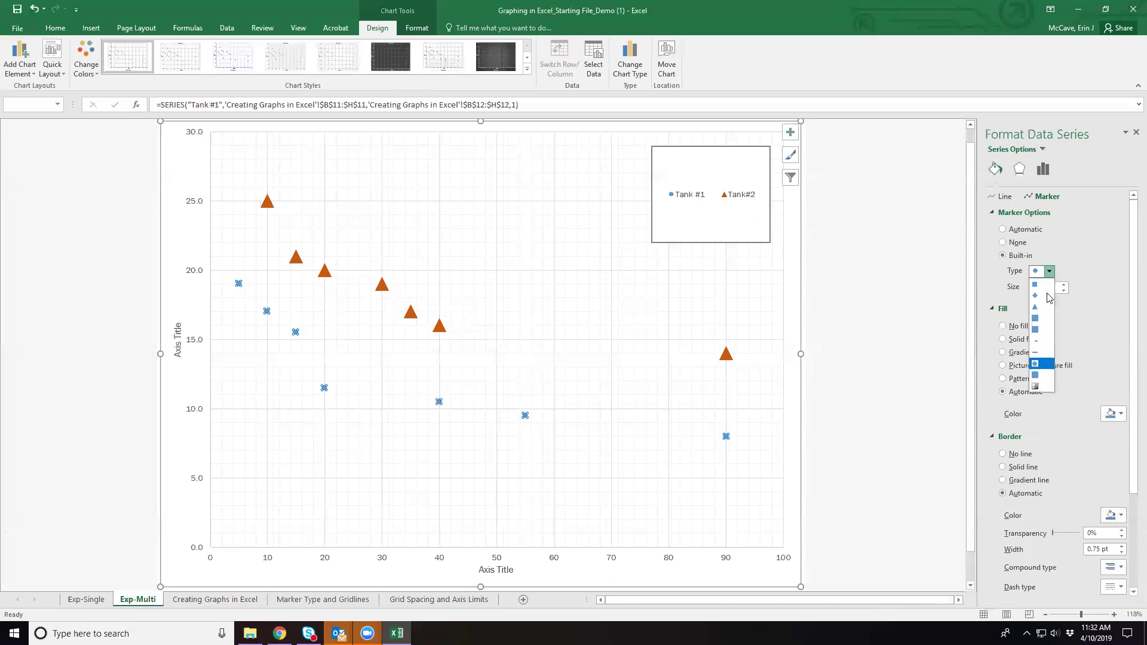
{"action": "left_click", "coordinate": [1037, 362]}
{"action": "left_click_drag", "start_coordinate": [1051, 287], "coordinate": [1015, 290]}
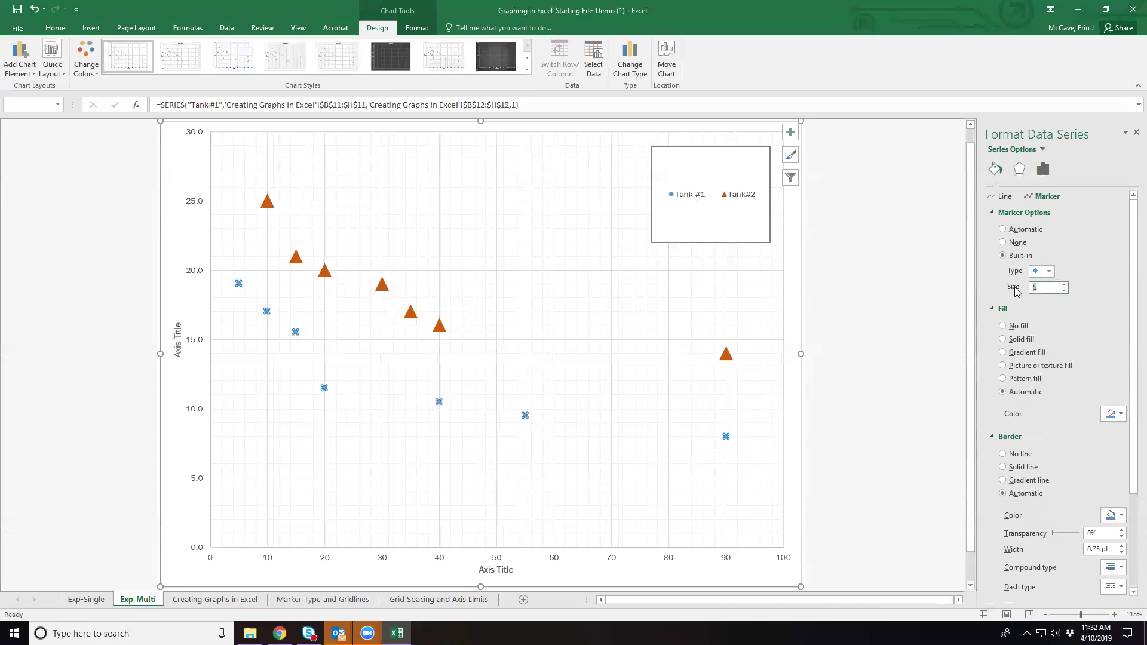
{"action": "type", "text": "12"}
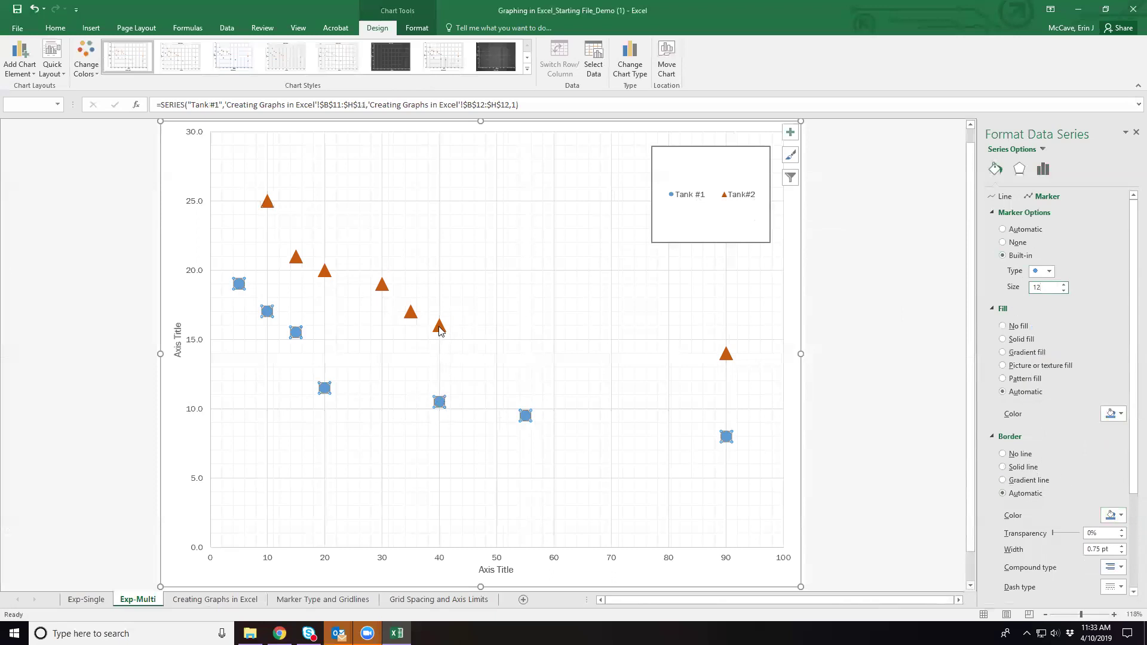
Colour the Tank #1 circle markers purple, with a solid fill and a matching border.
{"action": "mouse_move", "coordinate": [440, 326]}
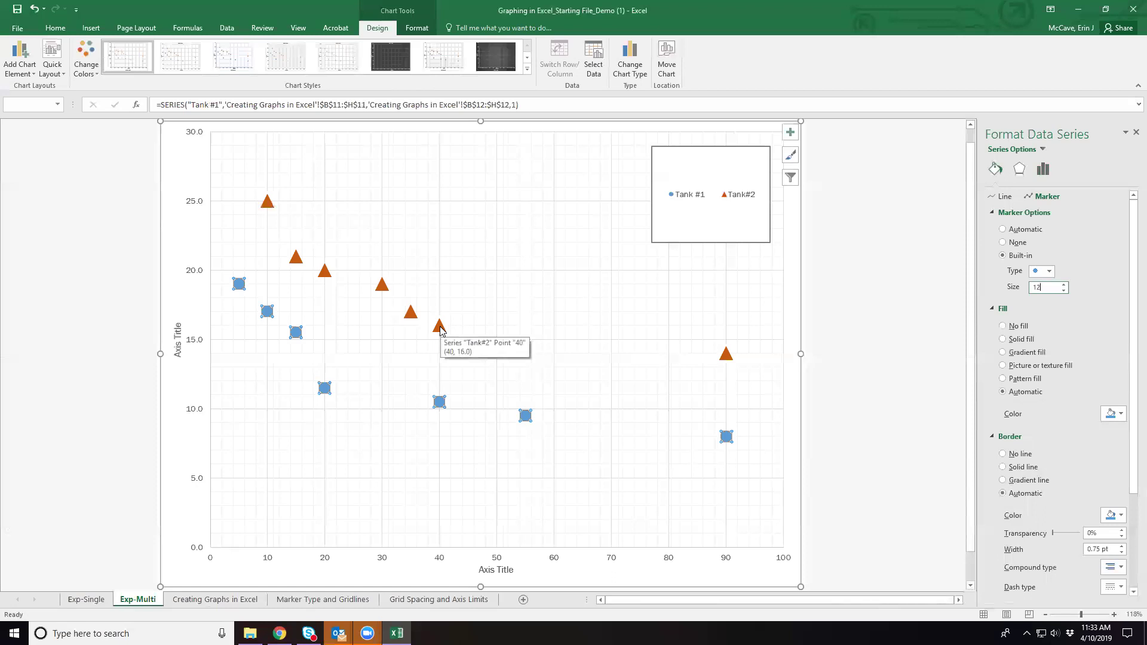
{"action": "left_click", "coordinate": [1015, 339]}
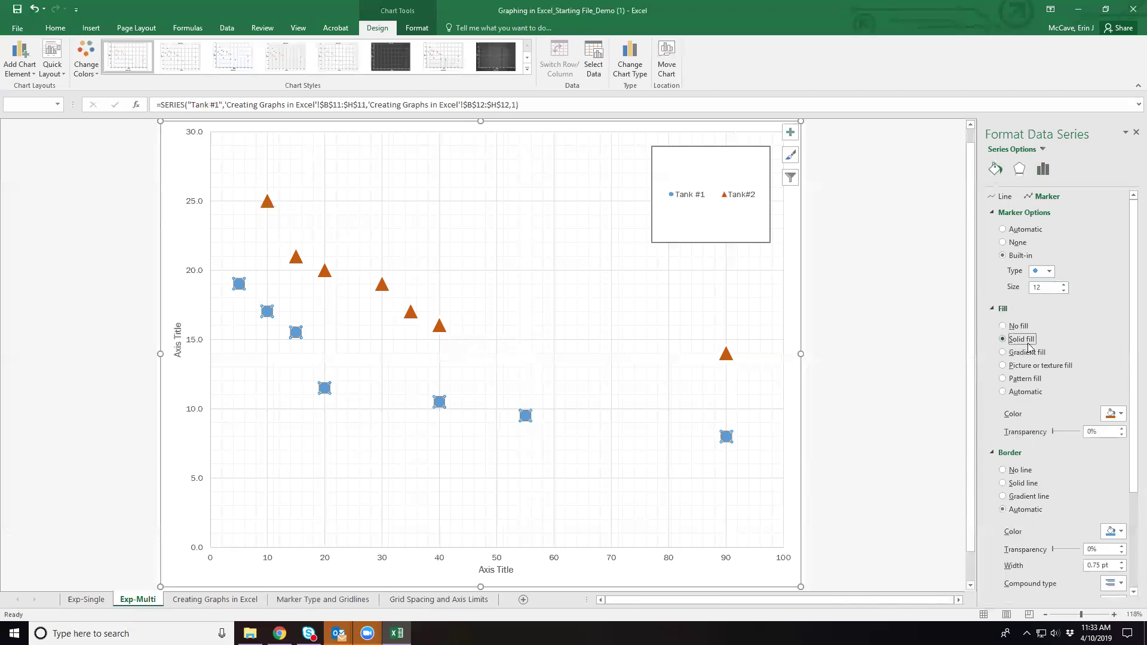
{"action": "left_click", "coordinate": [1115, 414]}
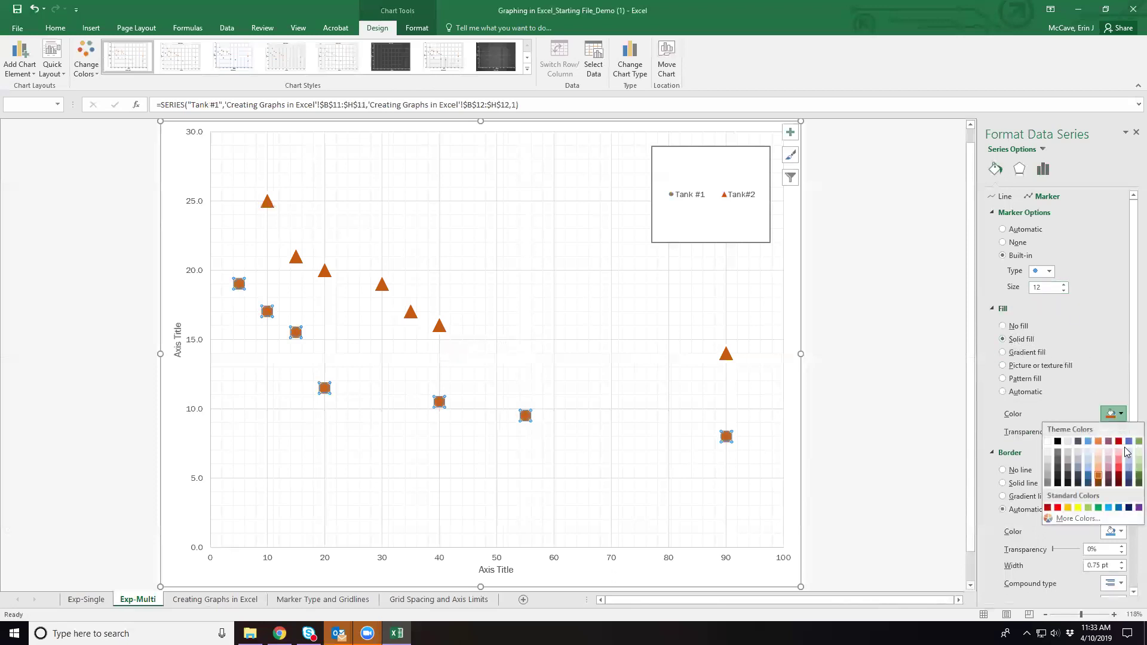
{"action": "left_click", "coordinate": [1128, 507]}
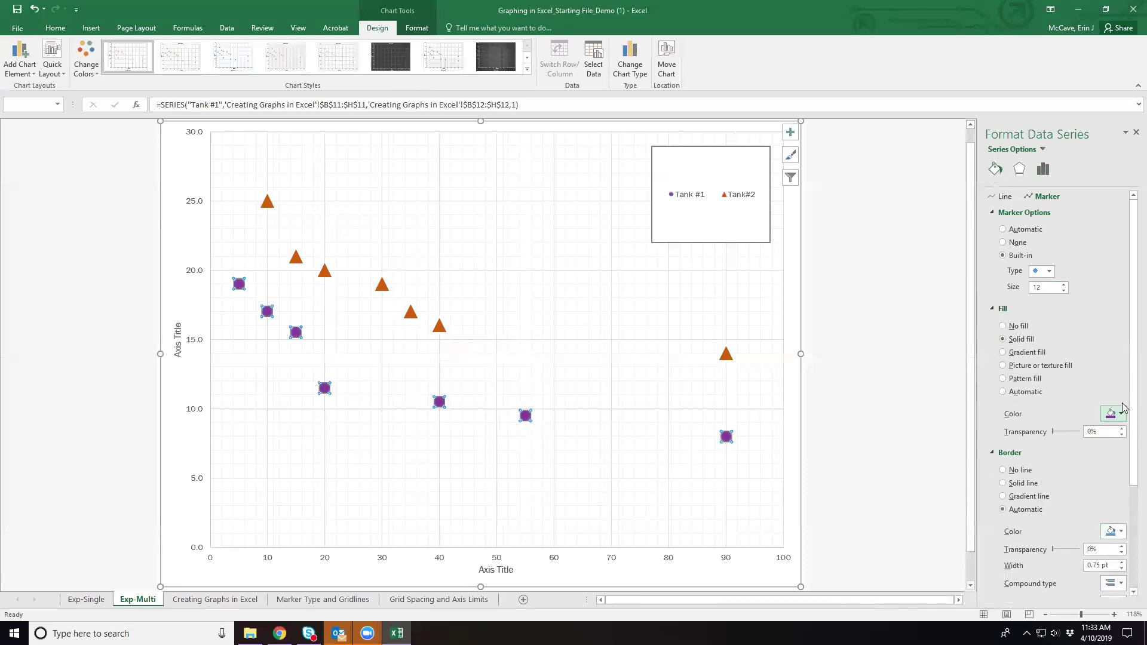
{"action": "left_click", "coordinate": [1122, 414]}
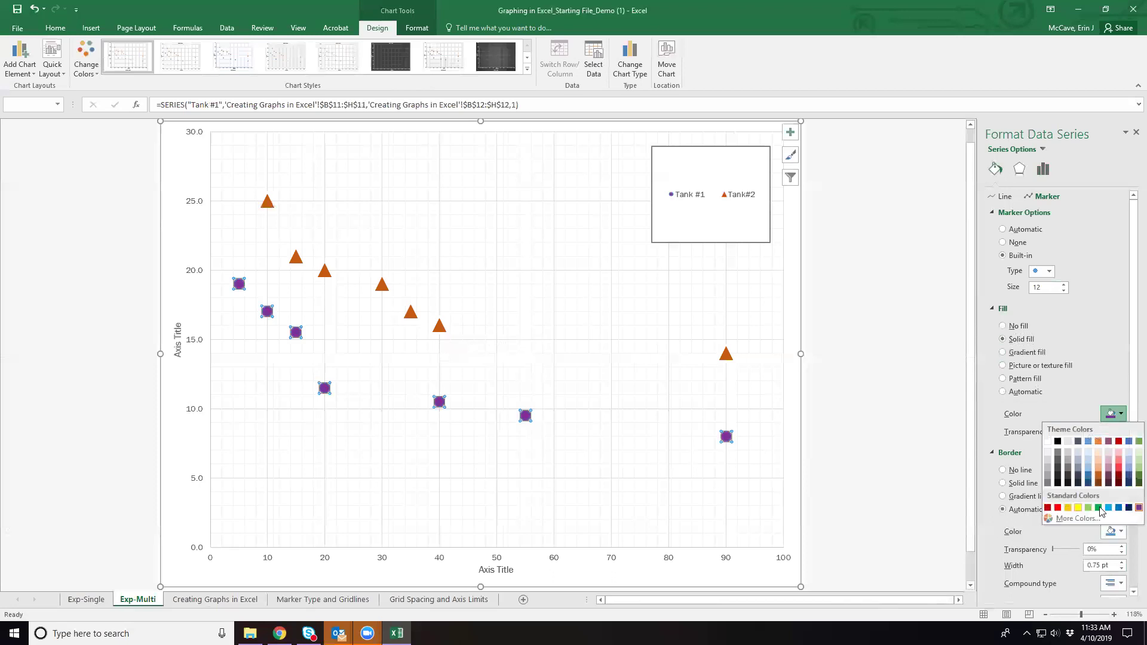
{"action": "left_click", "coordinate": [1129, 509]}
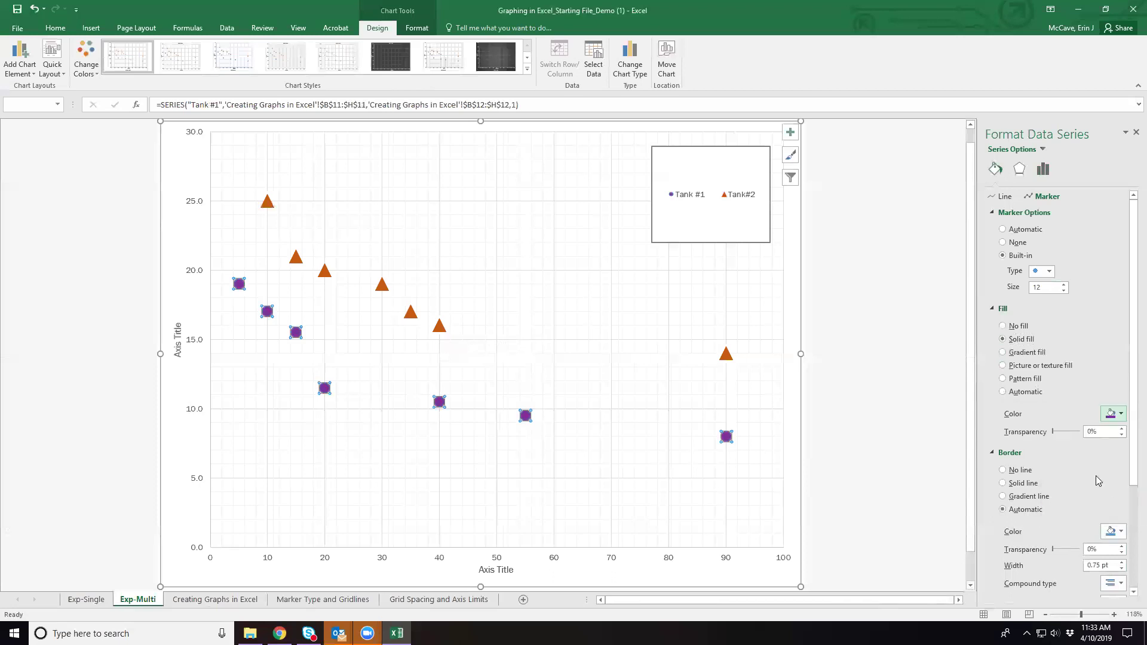
{"action": "left_click", "coordinate": [1113, 531]}
{"action": "left_click", "coordinate": [1129, 511]}
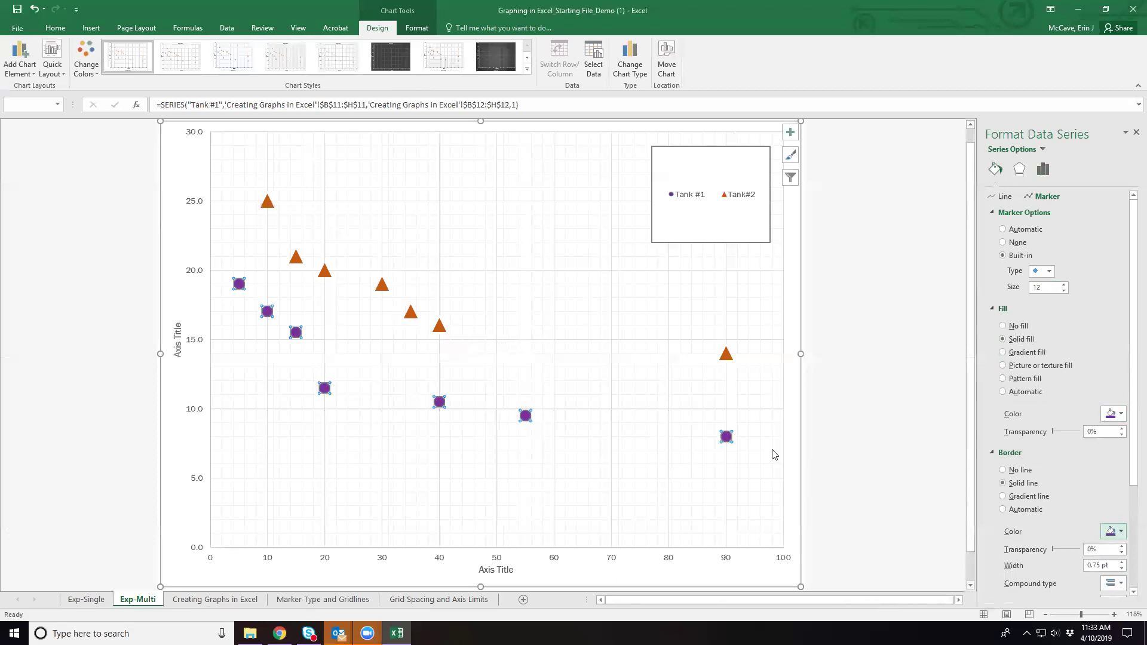
{"action": "left_click", "coordinate": [618, 479]}
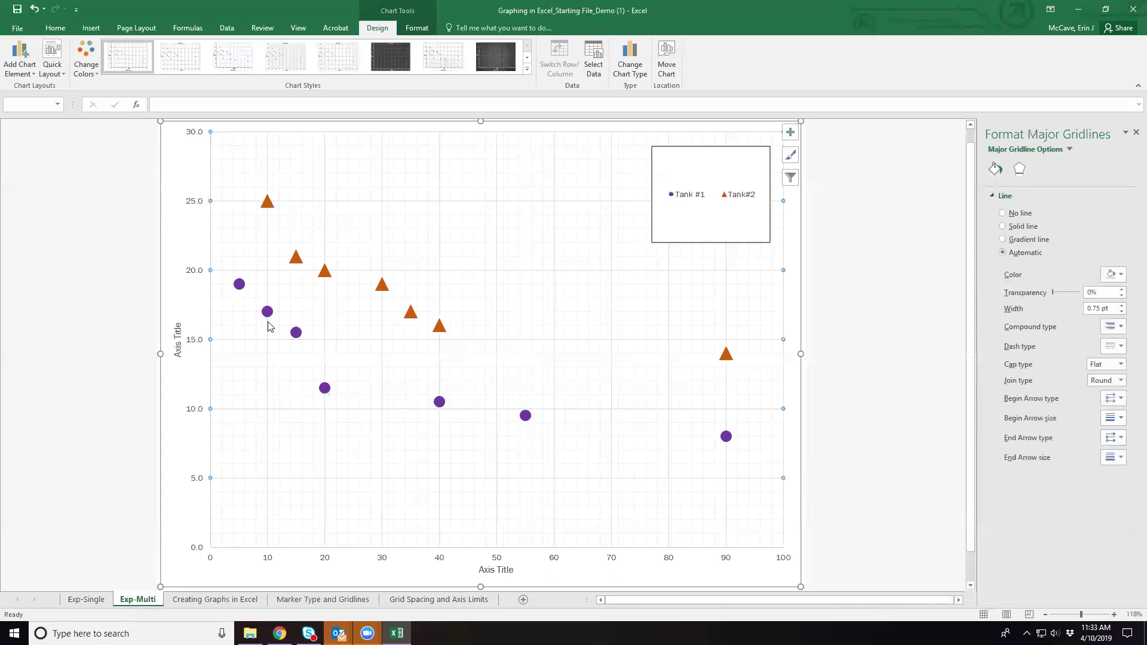
Link the horizontal axis title to cell A11, "Time (t) [min]", on the "Creating Graphs in Excel" sheet.
{"action": "mouse_move", "coordinate": [299, 261]}
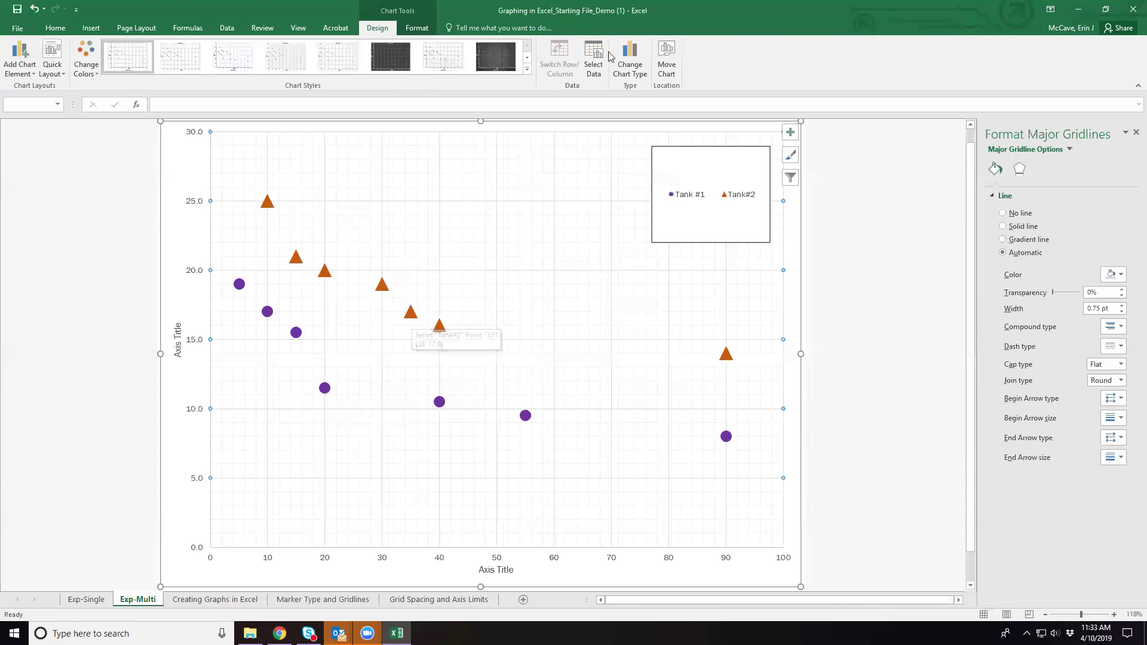
{"action": "left_click", "coordinate": [178, 339]}
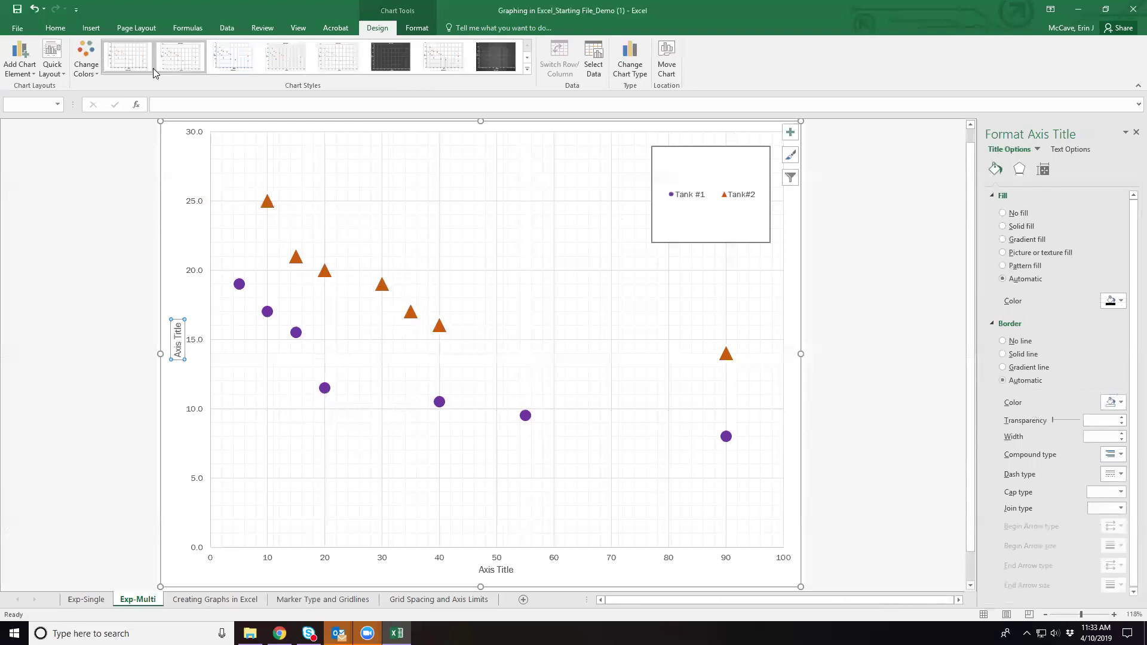
{"action": "left_click", "coordinate": [502, 574]}
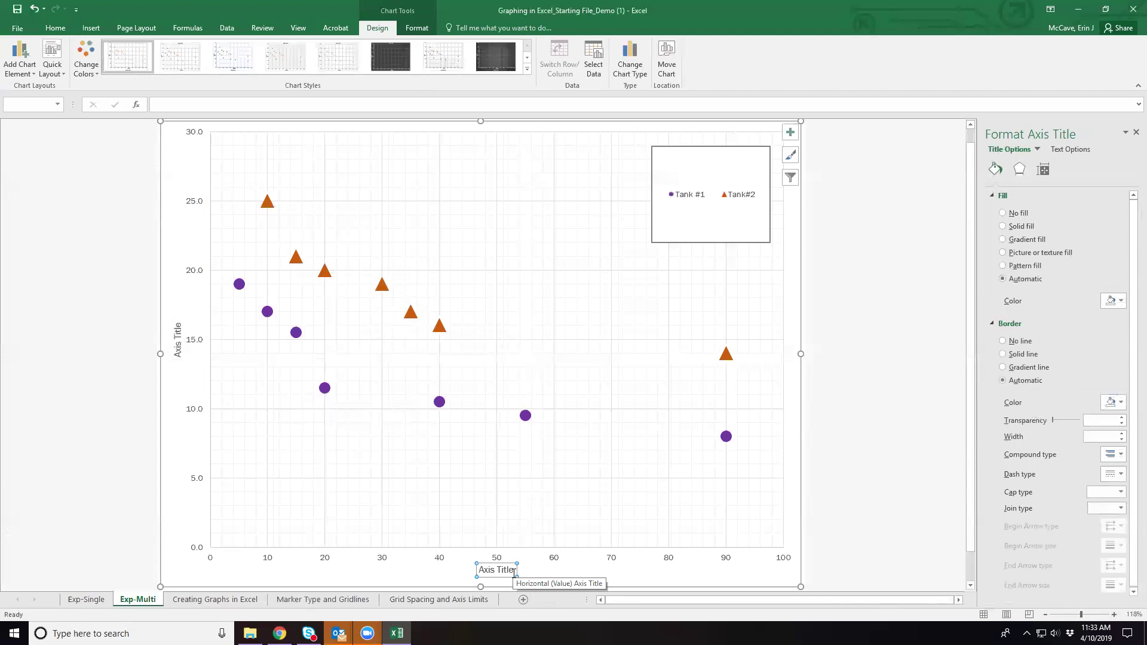
{"action": "left_click", "coordinate": [186, 107]}
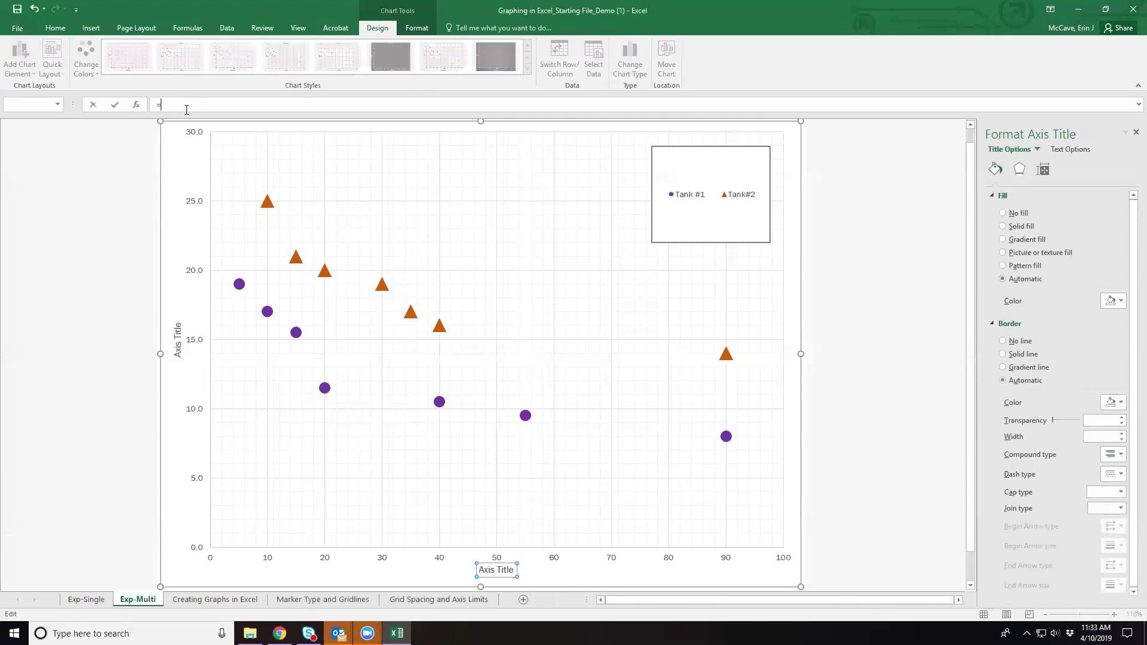
{"action": "left_click", "coordinate": [220, 600]}
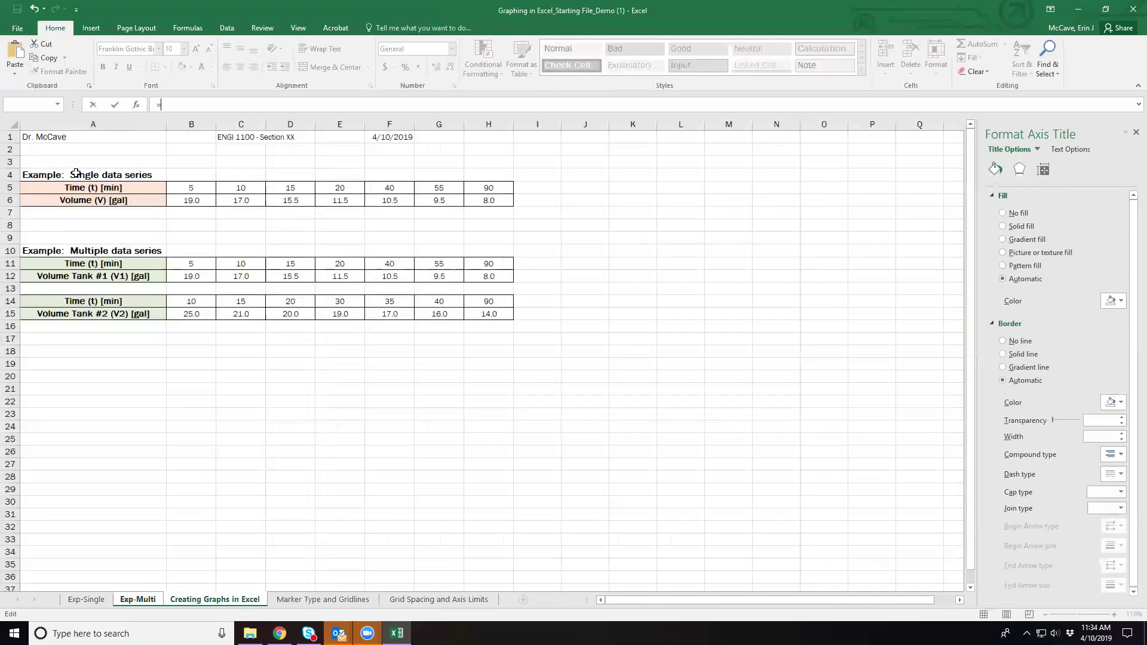
{"action": "left_click", "coordinate": [111, 264]}
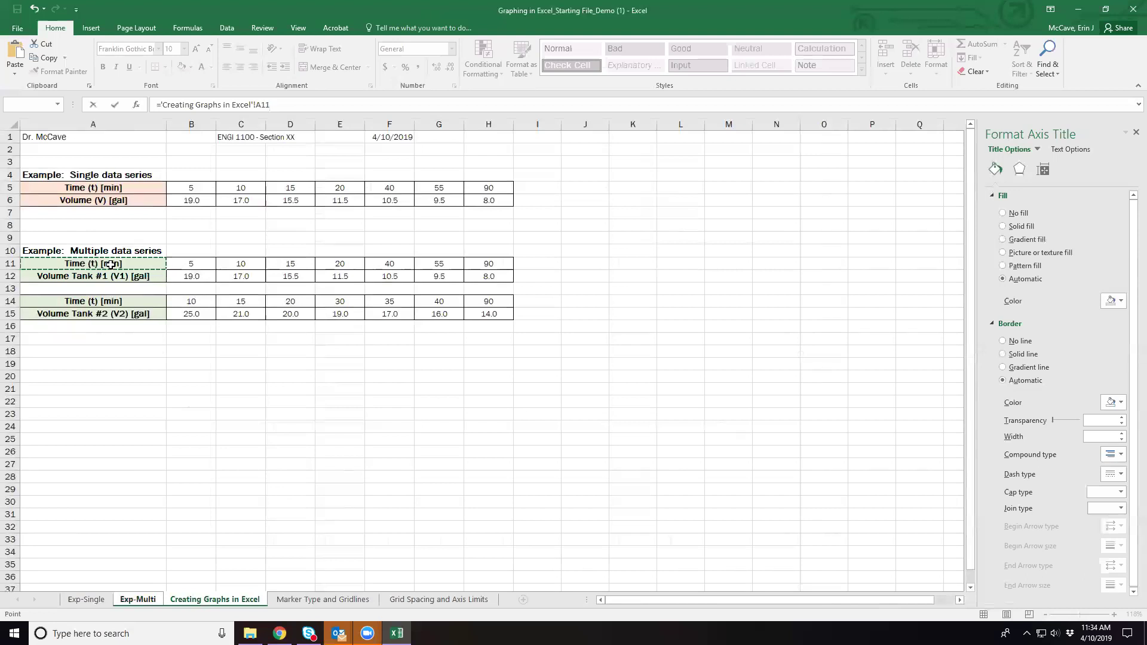
{"action": "key", "text": "Return"}
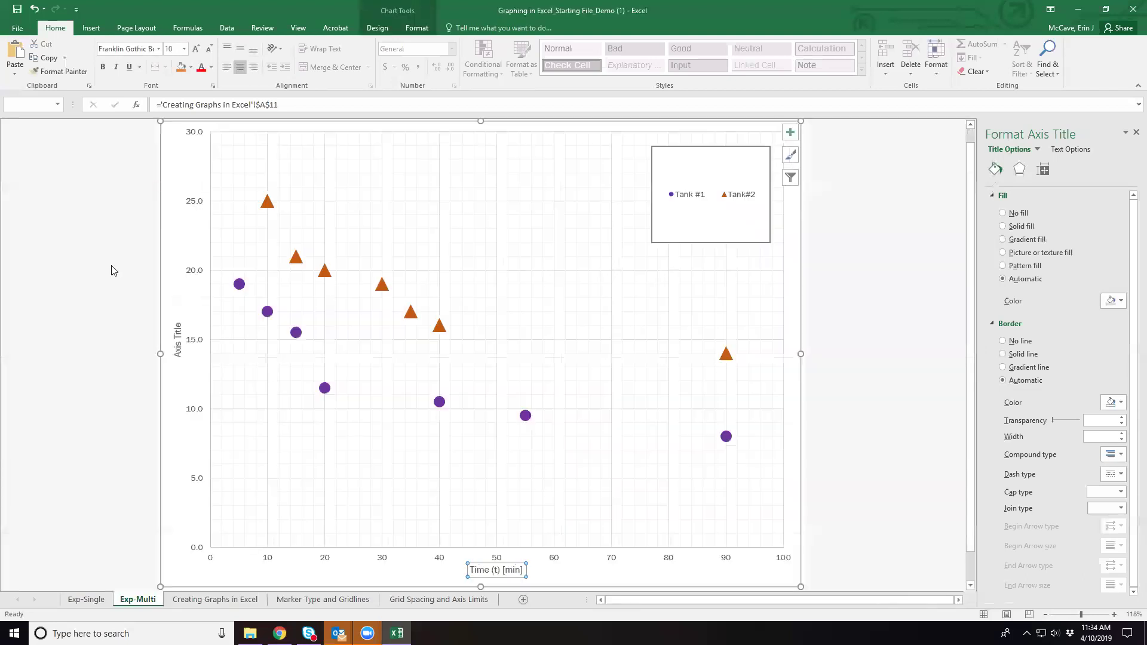
Format the horizontal axis title in bold at font size 18.
{"action": "left_click", "coordinate": [159, 49]}
{"action": "left_click", "coordinate": [177, 50]}
{"action": "type", "text": "18"}
{"action": "key", "text": "Return"}
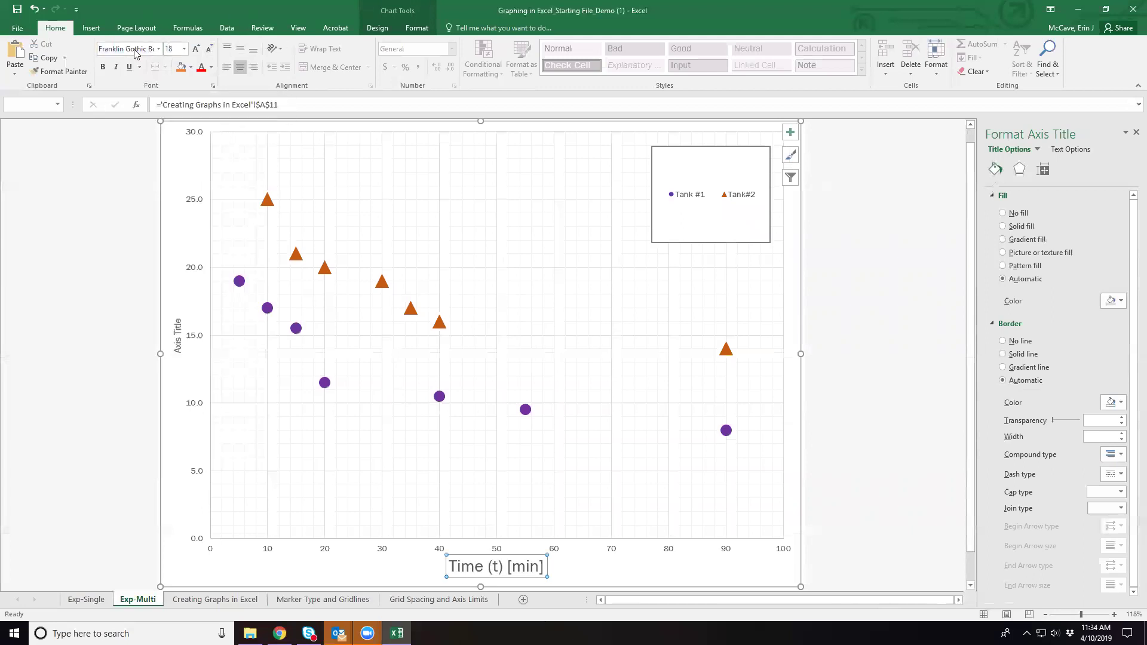
{"action": "left_click", "coordinate": [103, 67]}
Set the horizontal axis numbers to font size 14.
{"action": "left_click", "coordinate": [553, 545]}
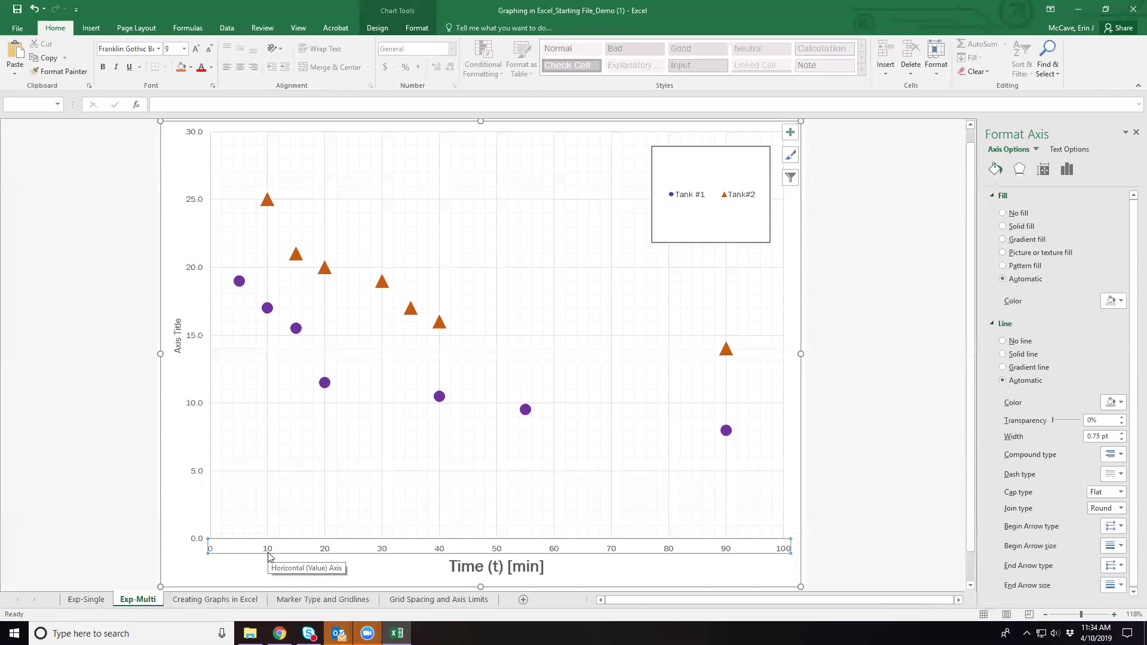
{"action": "left_click", "coordinate": [184, 48]}
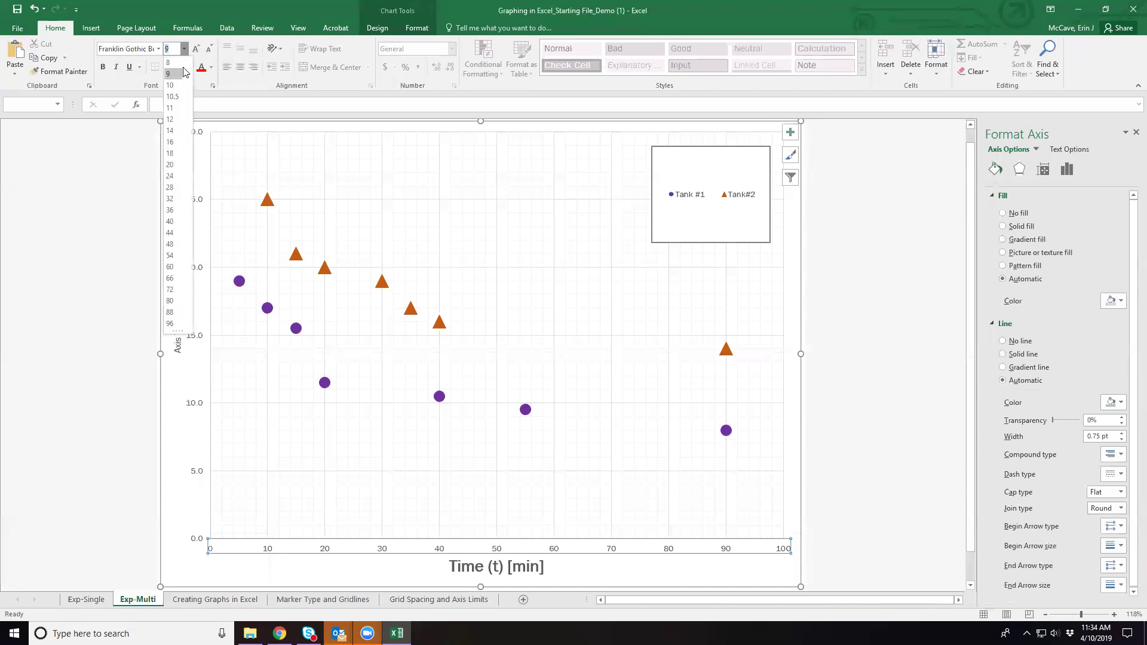
{"action": "left_click", "coordinate": [172, 130]}
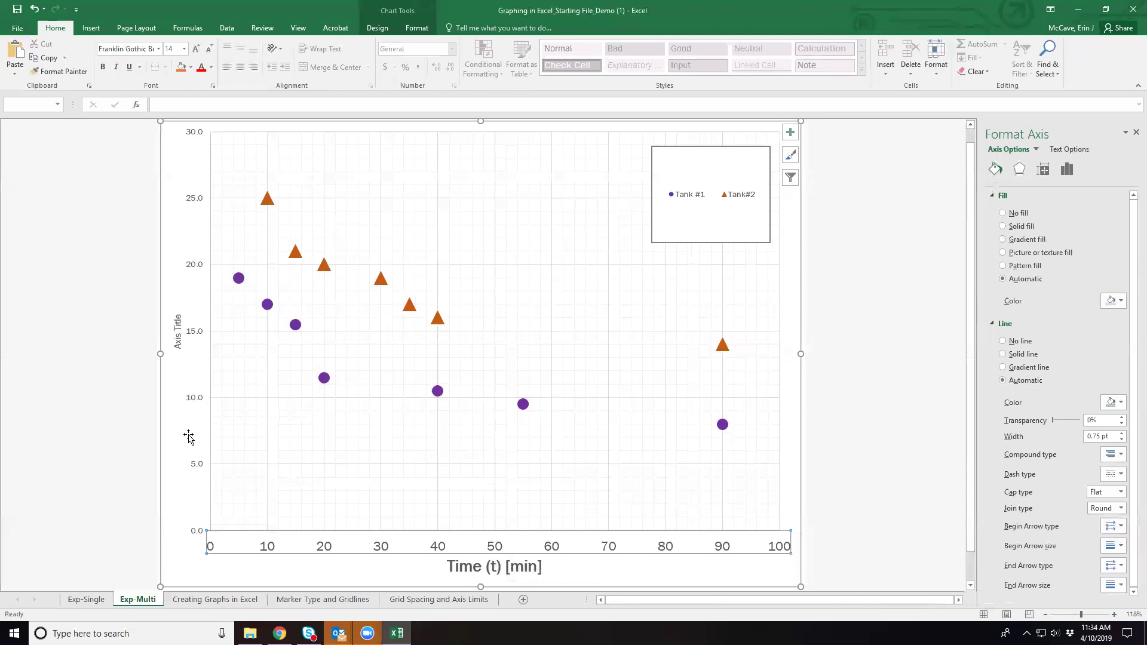
Set the vertical axis numbers to font size 14 with 0 decimal places.
{"action": "left_click", "coordinate": [198, 471]}
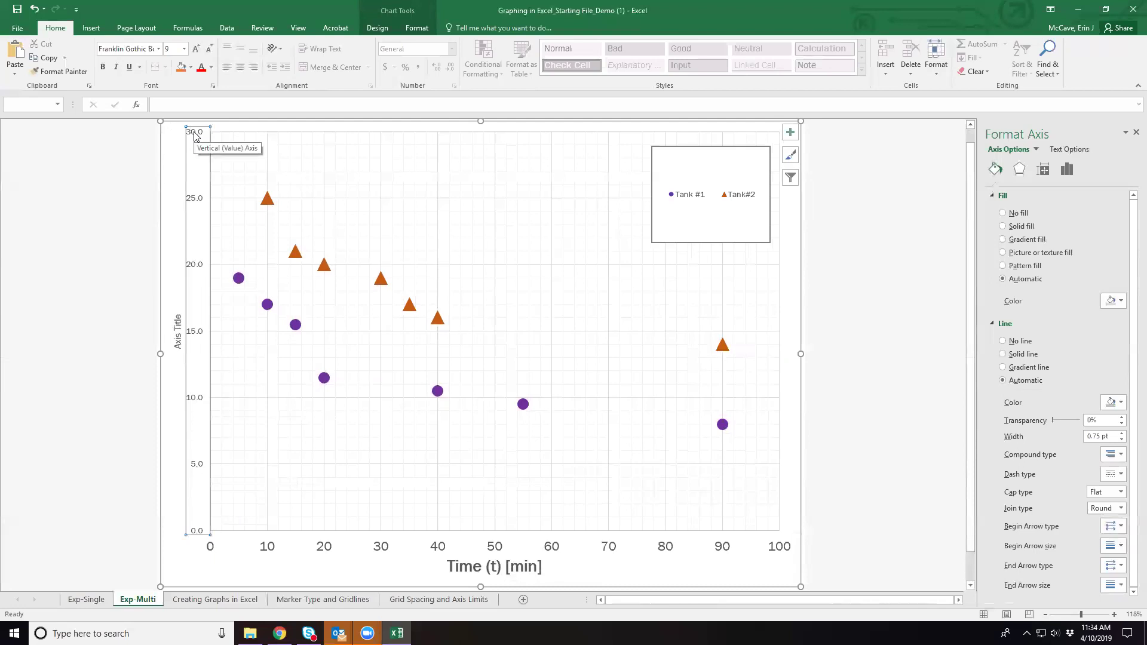
{"action": "left_click", "coordinate": [185, 49]}
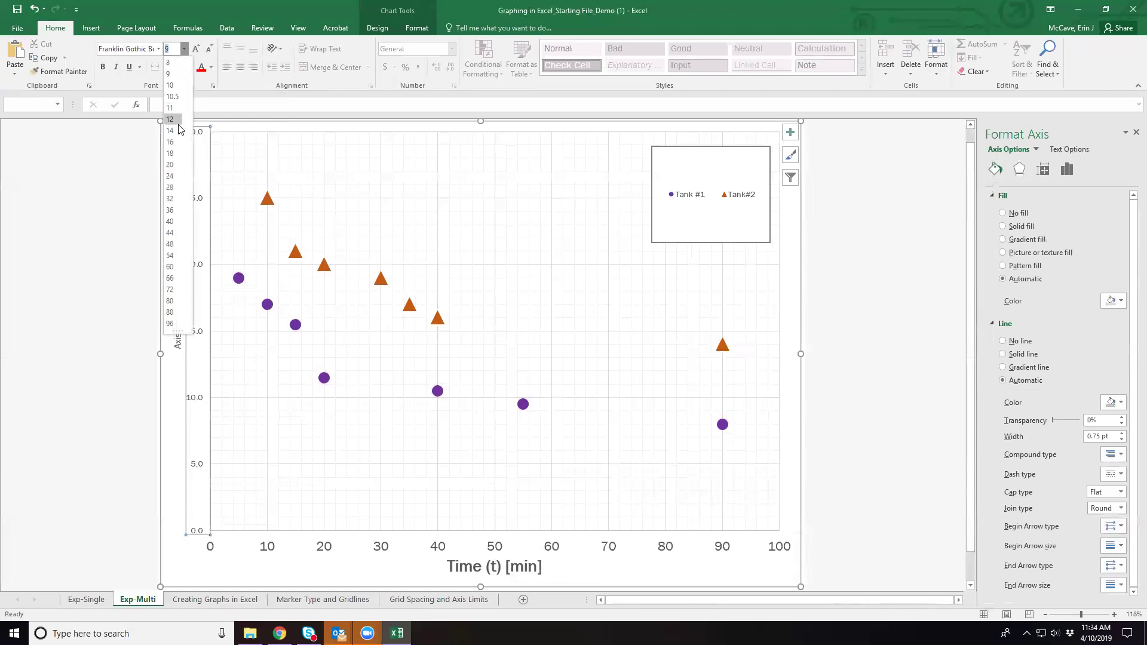
{"action": "left_click", "coordinate": [171, 131]}
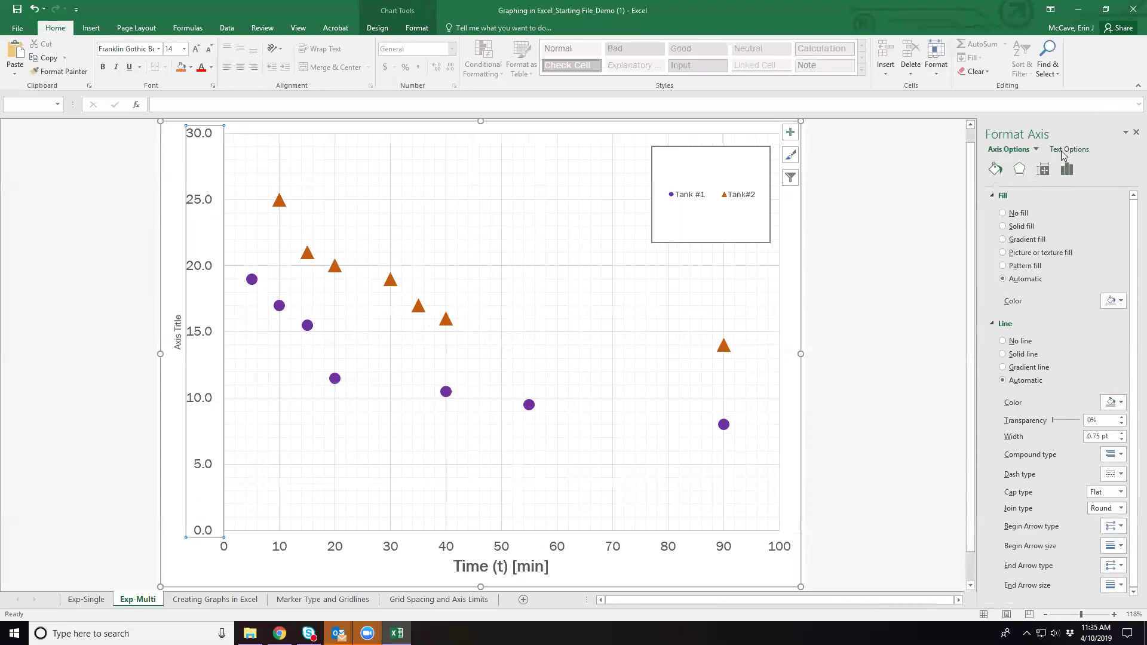
{"action": "left_click", "coordinate": [1066, 170]}
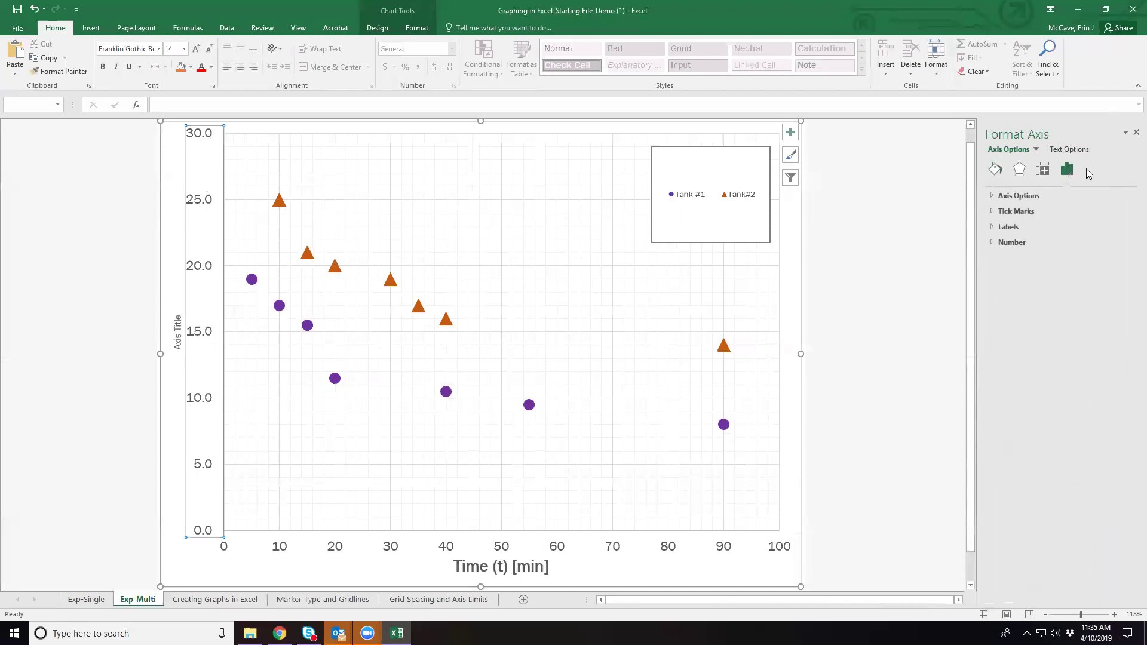
{"action": "left_click", "coordinate": [1017, 243]}
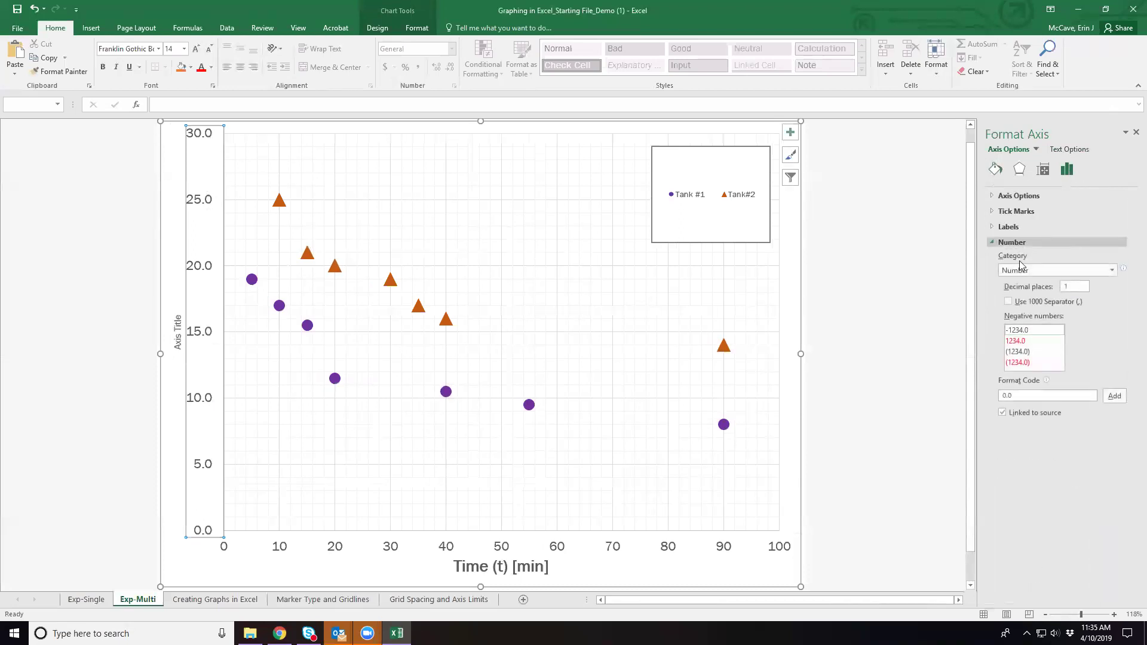
{"action": "double_click", "coordinate": [1061, 286]}
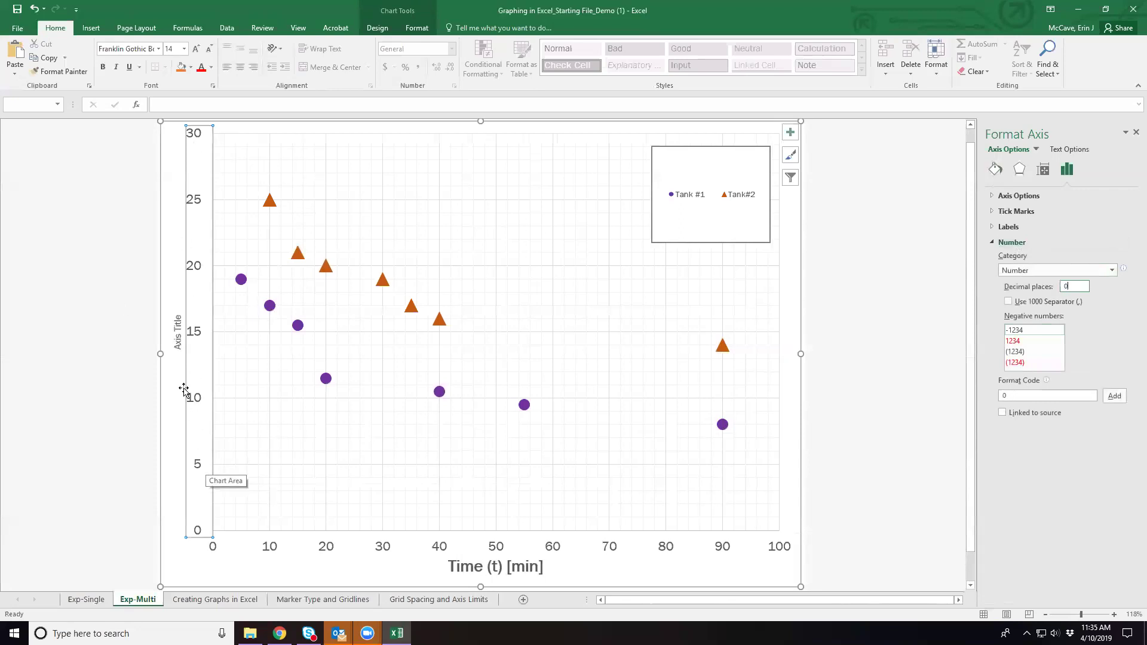
Replace the vertical axis title's placeholder text with "Volume (V) [gal]".
{"action": "left_click", "coordinate": [177, 331]}
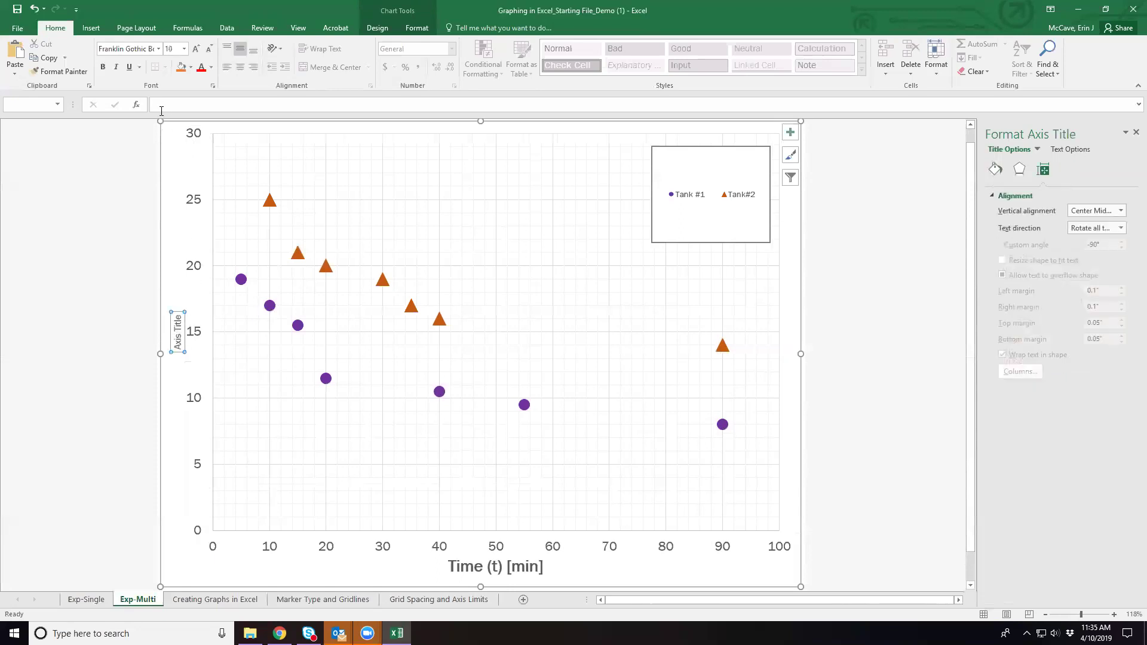
{"action": "left_click", "coordinate": [162, 111]}
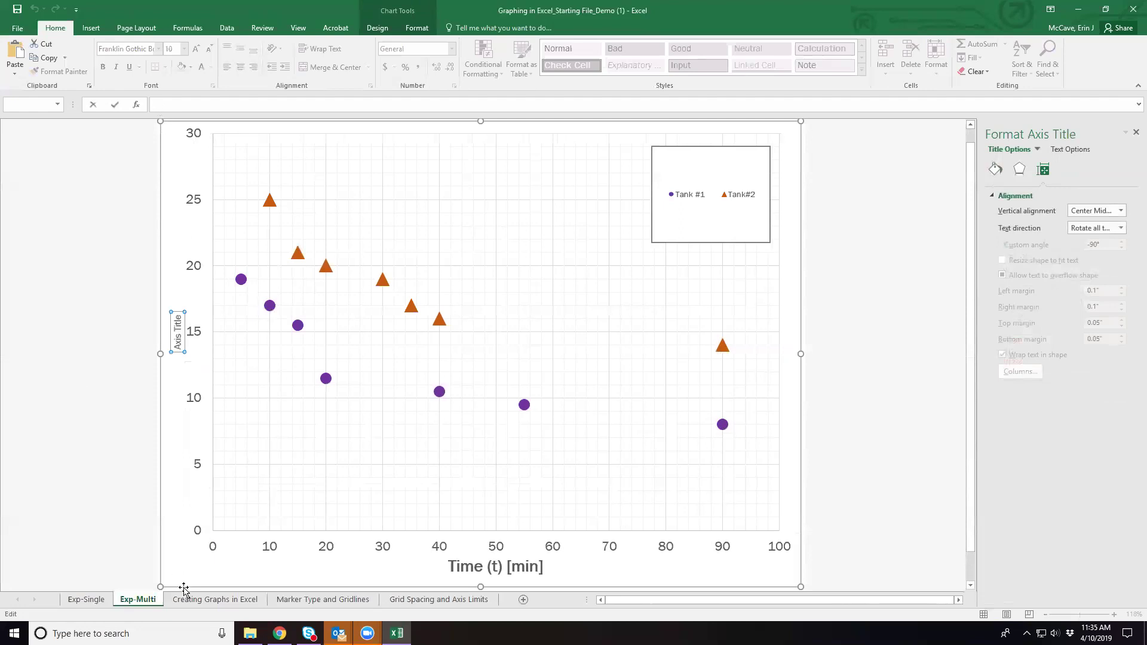
{"action": "left_click", "coordinate": [215, 599]}
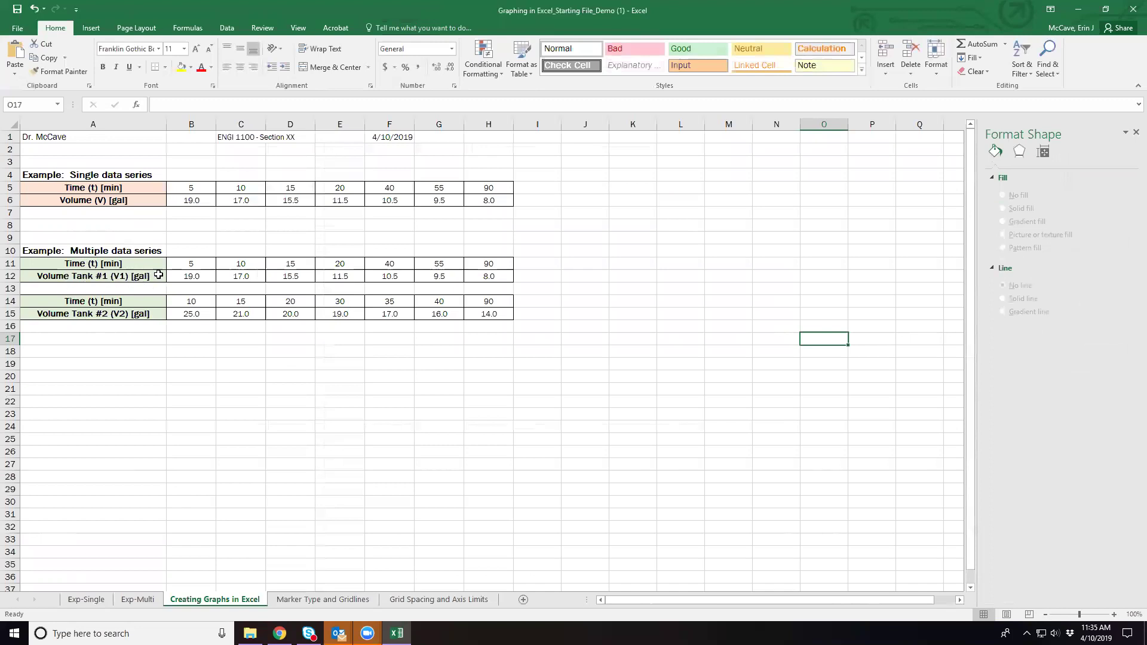
{"action": "left_click", "coordinate": [142, 602]}
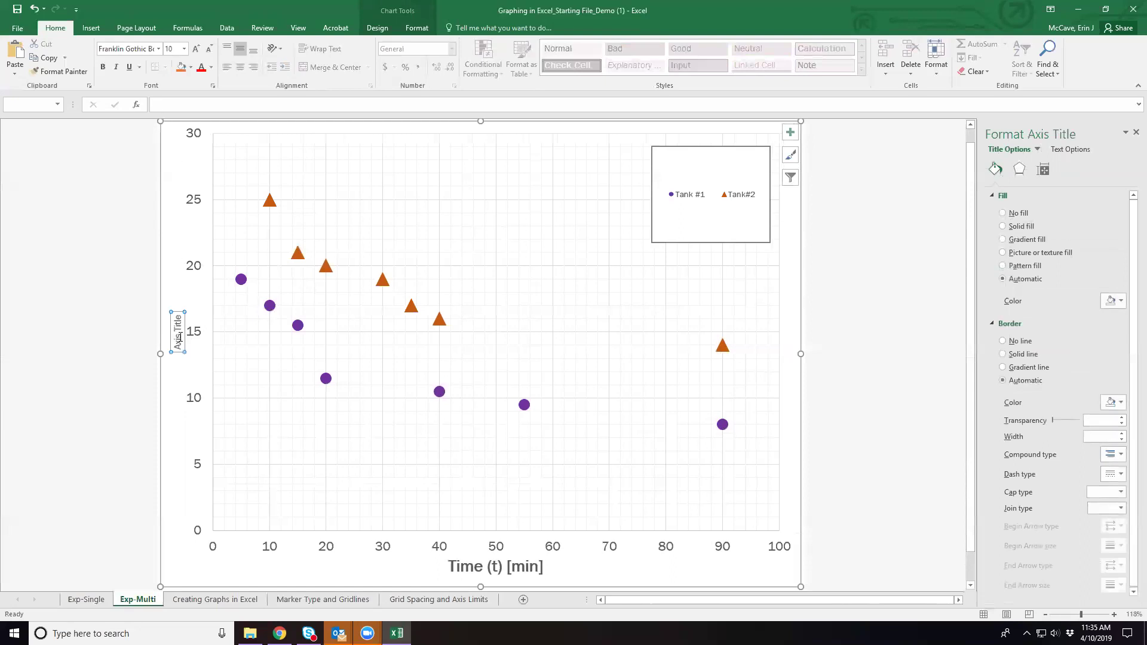
{"action": "left_click", "coordinate": [164, 105]}
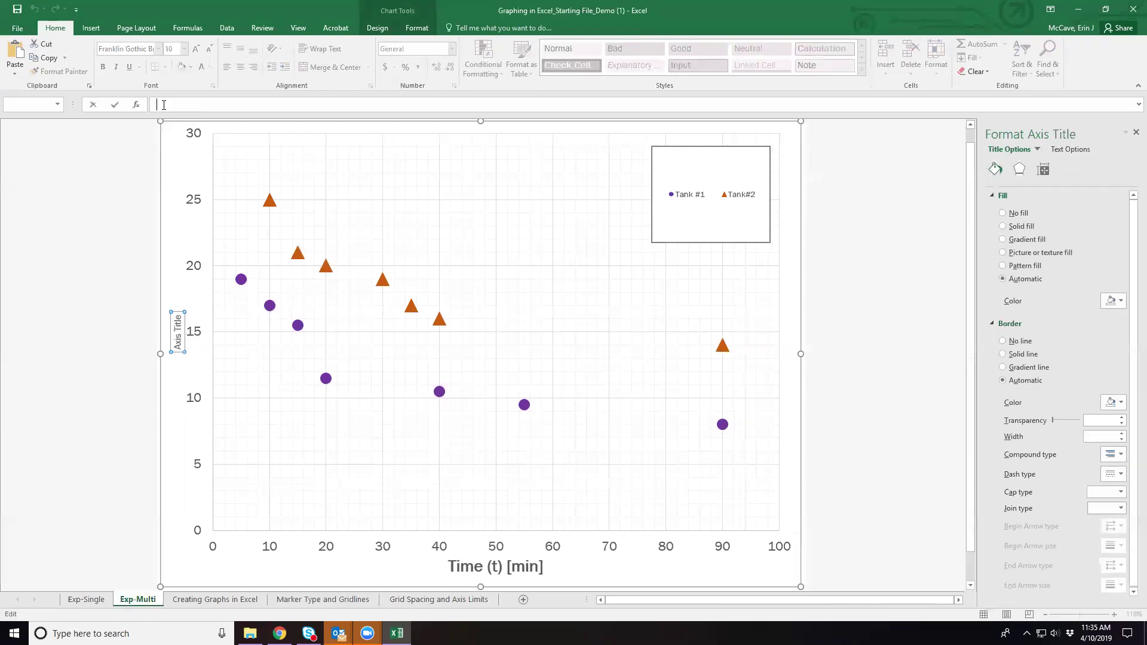
{"action": "type", "text": "Volume (V) [gal"}
{"action": "left_click_drag", "start_coordinate": [233, 107], "coordinate": [146, 110]}
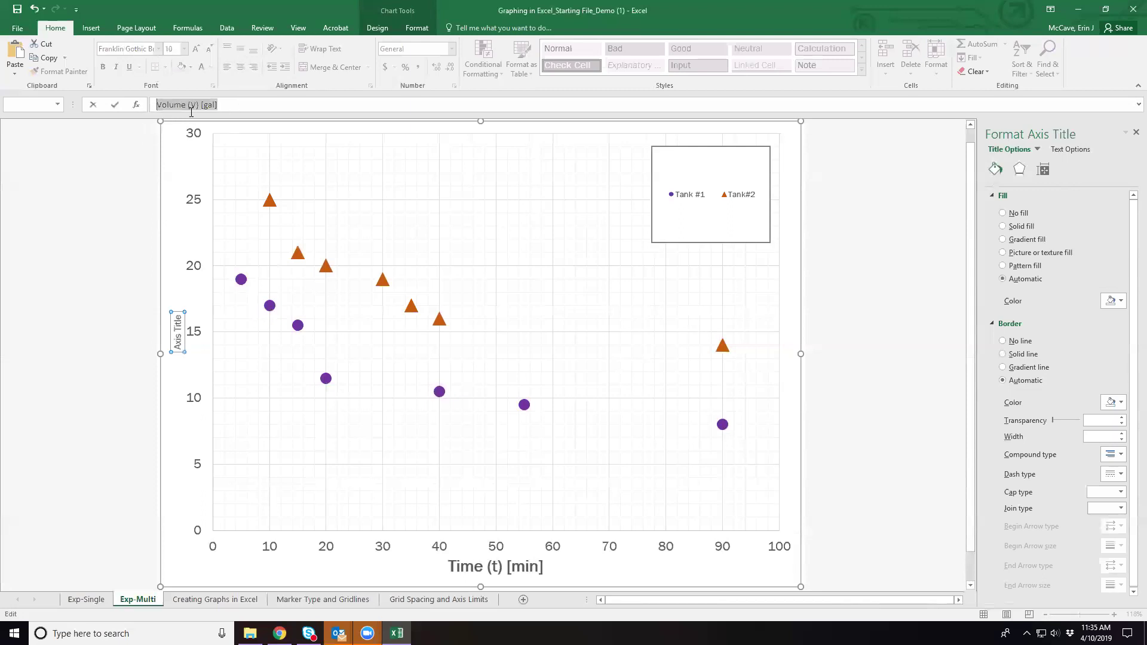
{"action": "key", "text": "Return"}
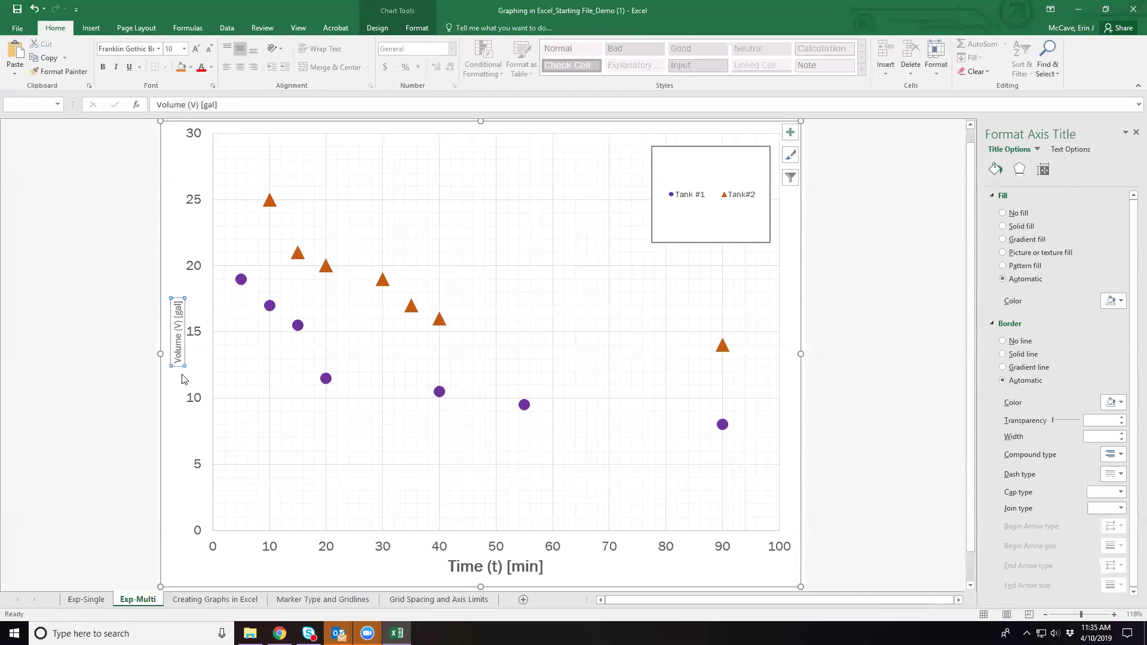
Format the vertical axis title in bold at font size 18.
{"action": "left_click", "coordinate": [176, 49]}
{"action": "type", "text": "18"}
{"action": "key", "text": "Return"}
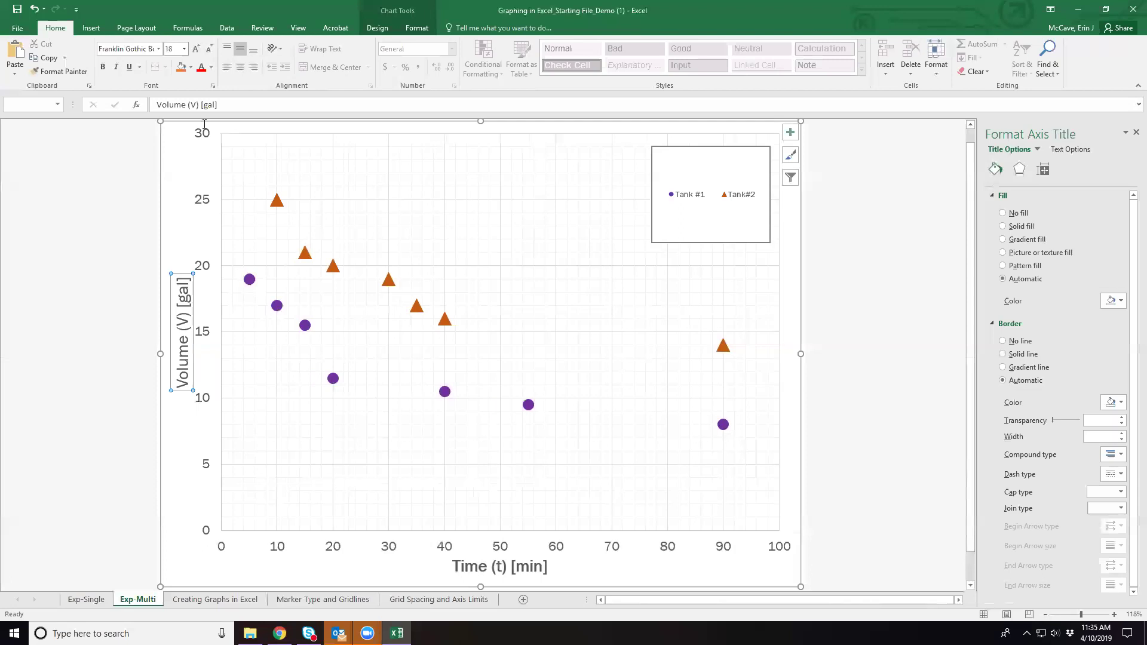
{"action": "left_click", "coordinate": [103, 66]}
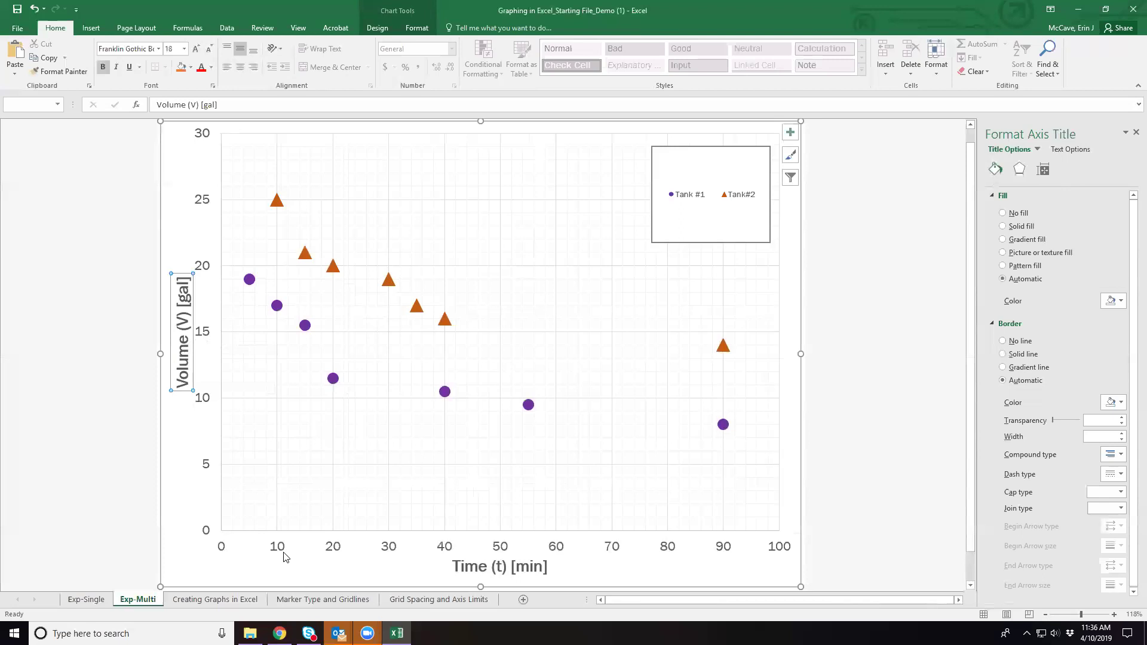
Set the chart legend text to font size 16 and shift the legend slightly away from the plot's right edge.
{"action": "left_click", "coordinate": [720, 182]}
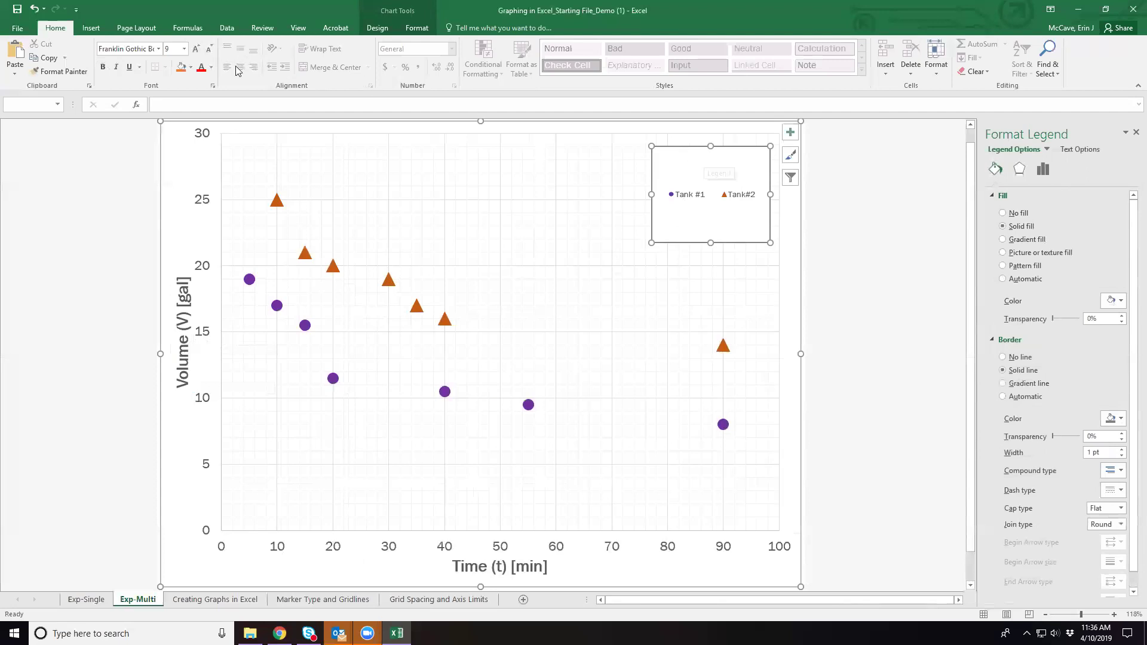
{"action": "left_click", "coordinate": [177, 49]}
{"action": "type", "text": "14"}
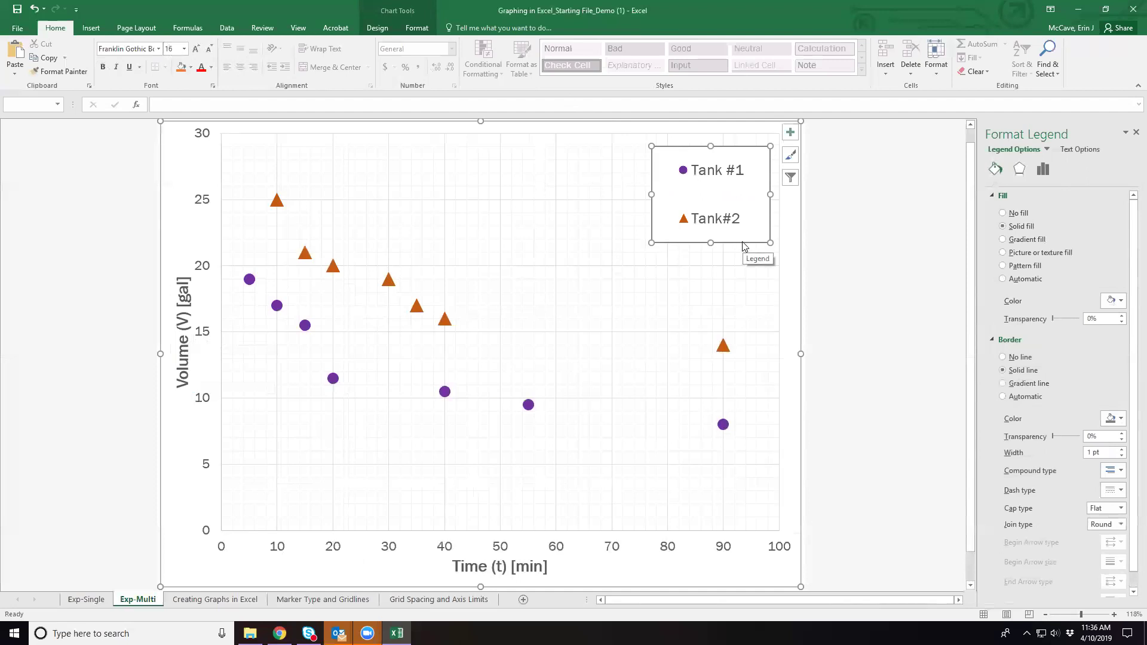
{"action": "left_click_drag", "start_coordinate": [744, 243], "coordinate": [730, 241]}
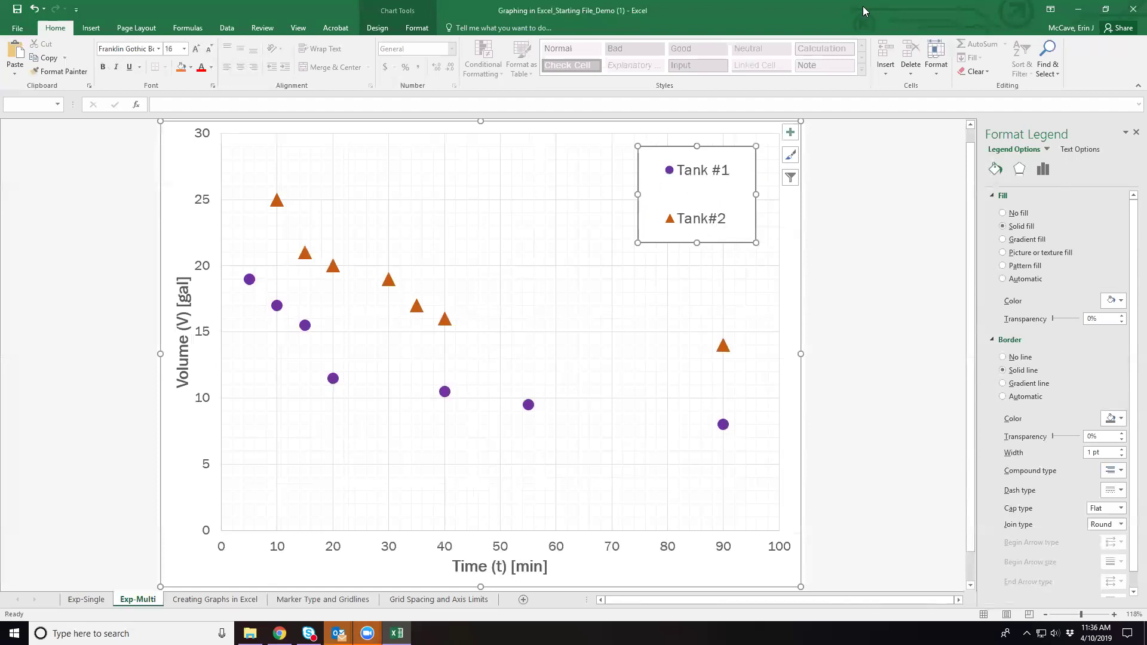
Open the "Marker Type and Gridlines" sheet and examine the wind power equation and the air density row's inputs and units.
{"action": "left_click", "coordinate": [215, 599]}
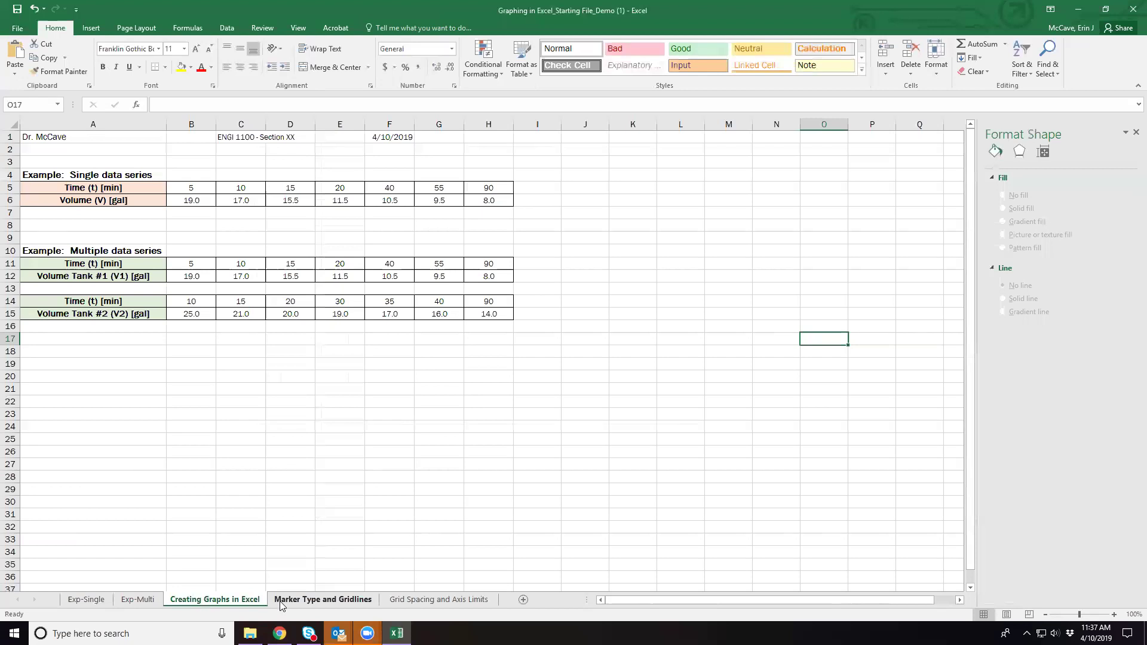
{"action": "left_click", "coordinate": [315, 602]}
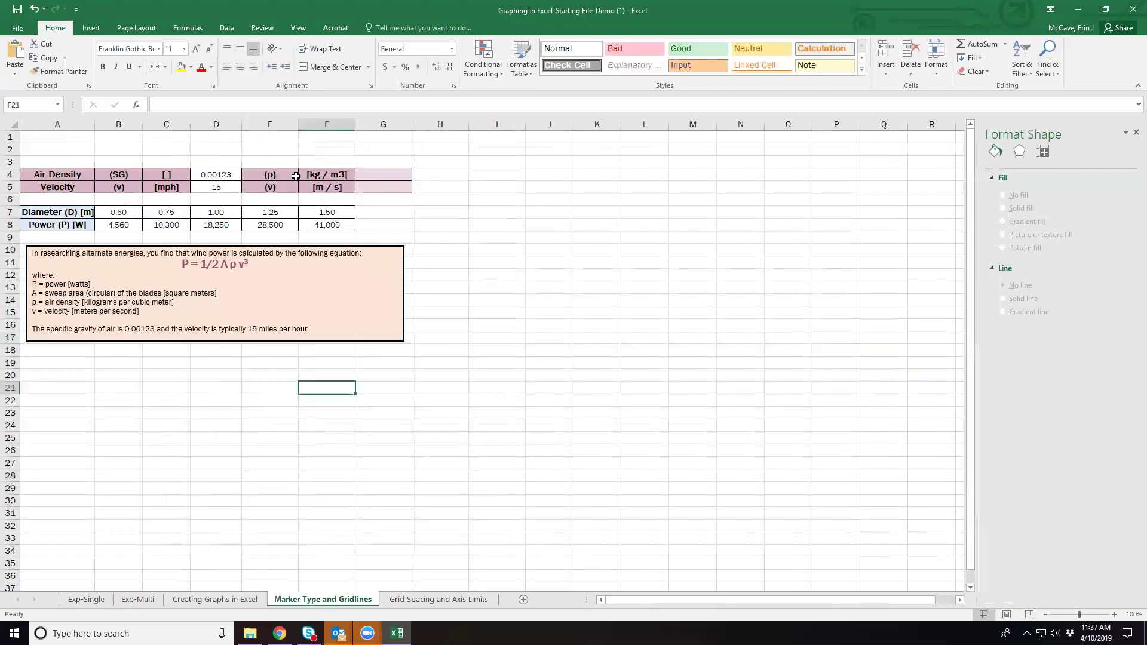
{"action": "left_click", "coordinate": [260, 265]}
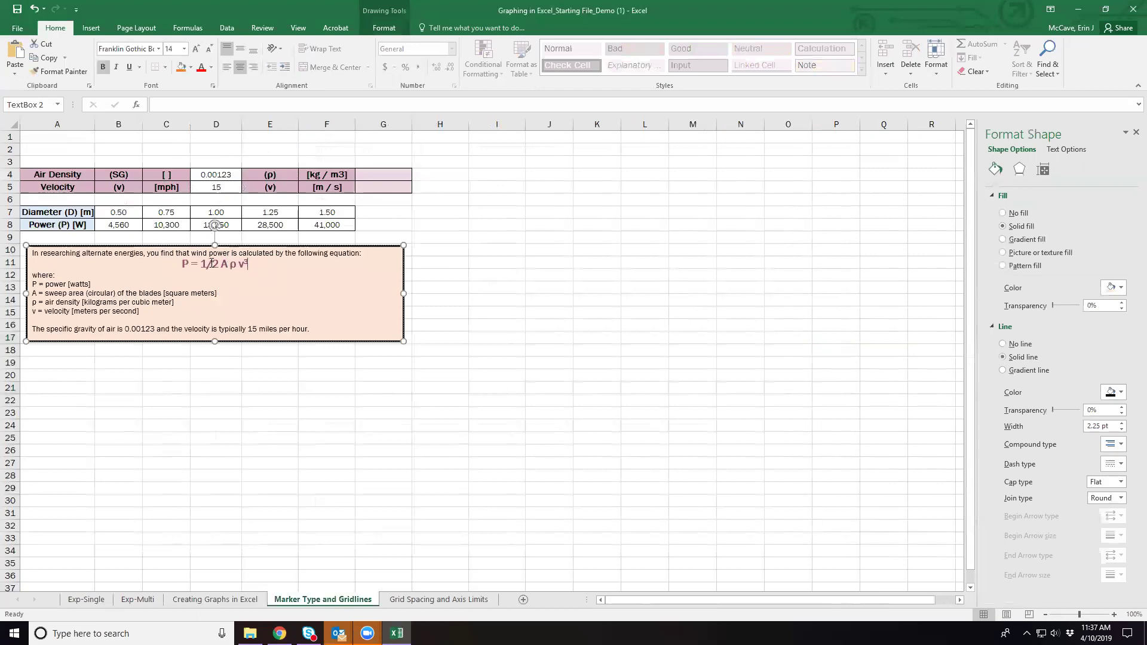
{"action": "double_click", "coordinate": [233, 264]}
{"action": "double_click", "coordinate": [240, 263]}
{"action": "left_click", "coordinate": [53, 178]}
{"action": "left_click", "coordinate": [209, 175]}
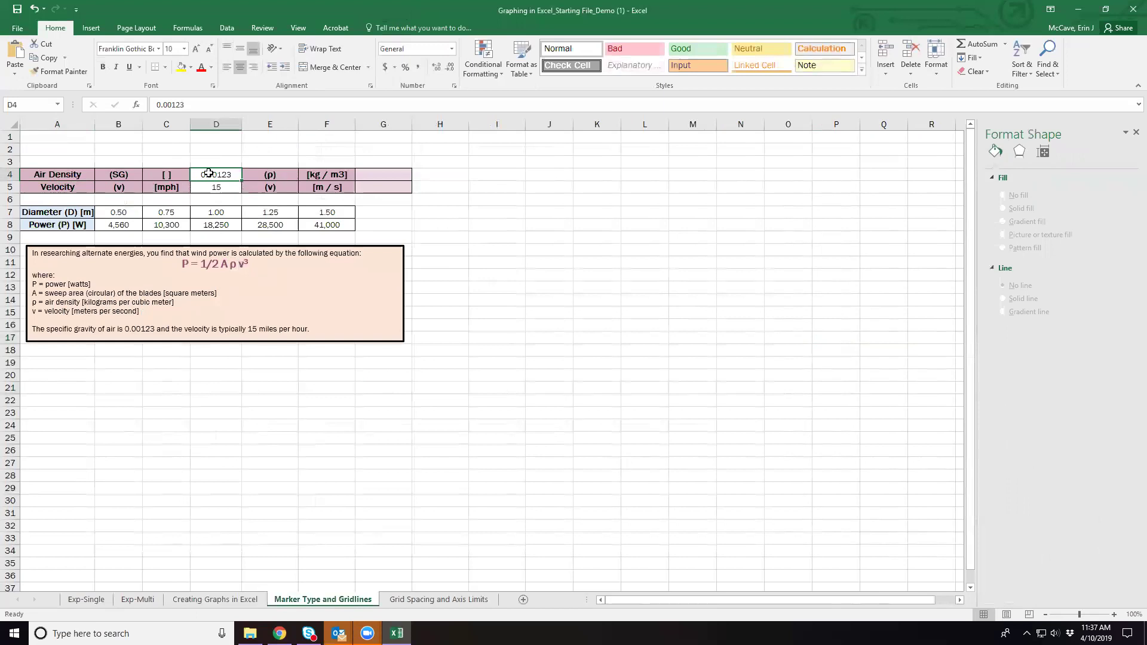
{"action": "left_click", "coordinate": [282, 176]}
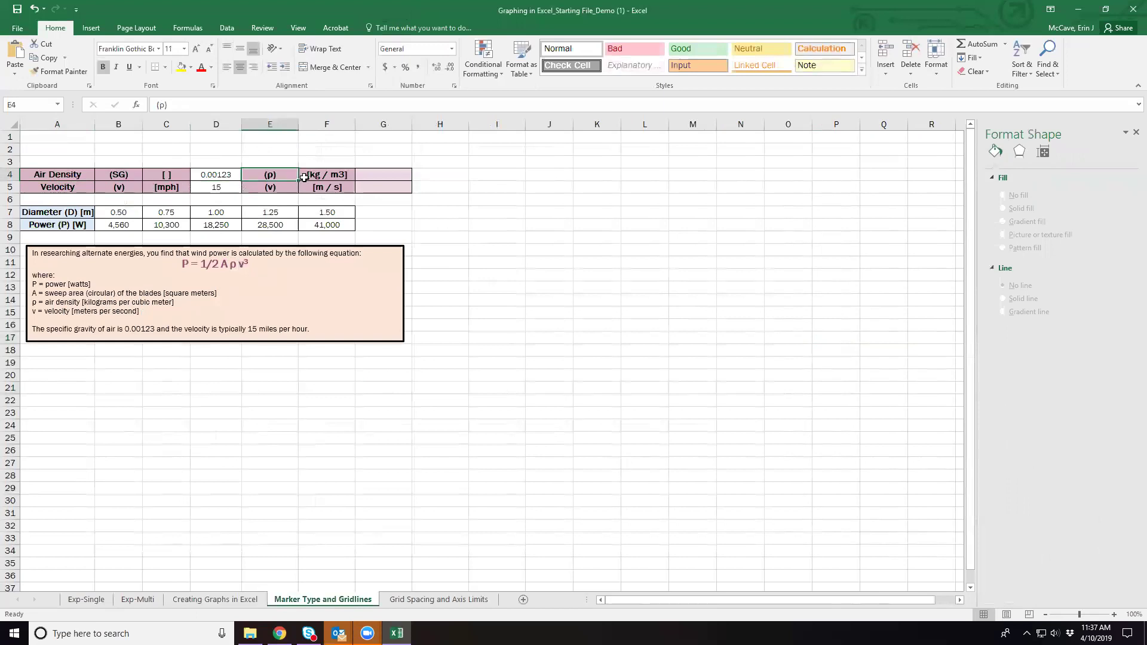
{"action": "left_click", "coordinate": [382, 173]}
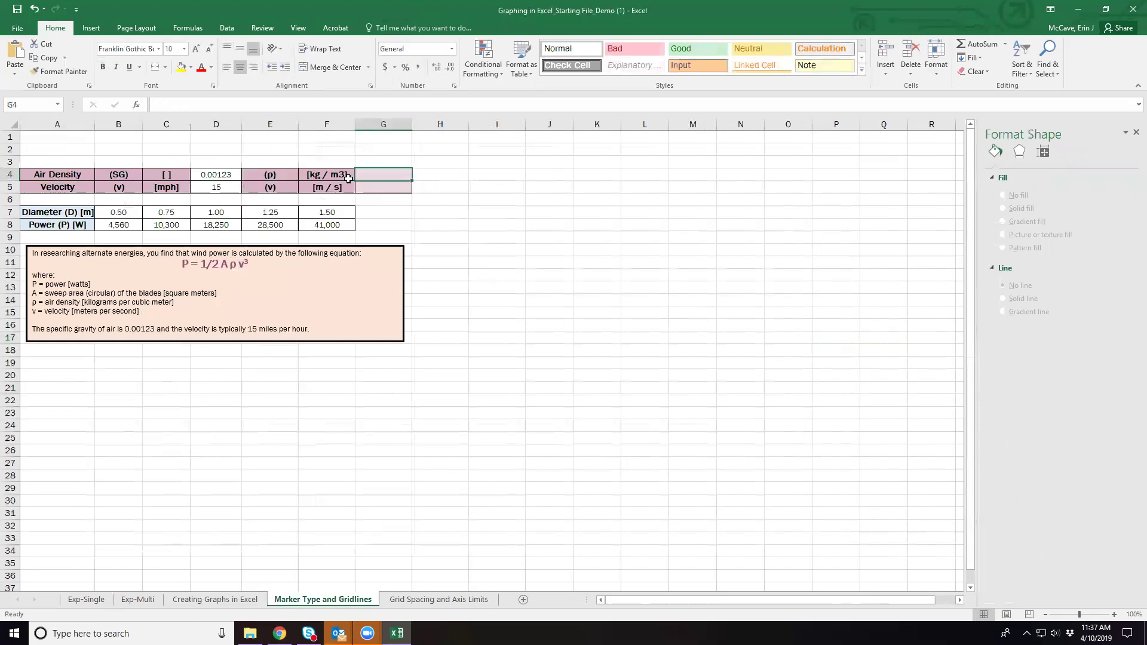
Enter the heading "Notes:" in cell I3 and the note "SG = density(obj)/density(water)" in cell I4.
{"action": "left_click", "coordinate": [495, 177]}
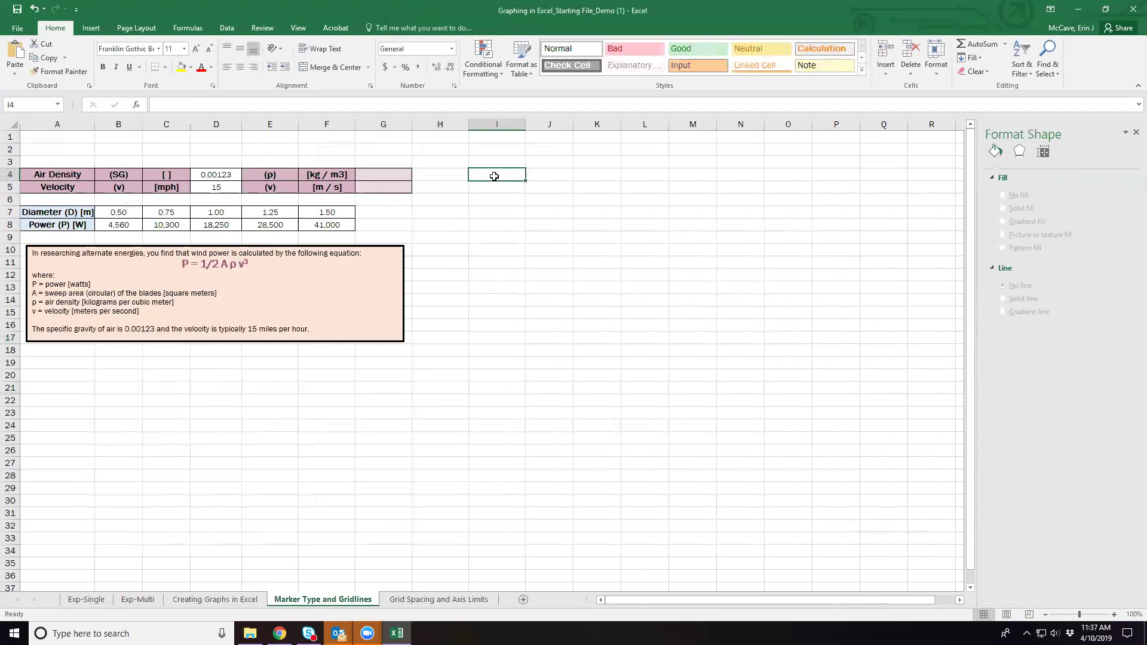
{"action": "left_click", "coordinate": [485, 163]}
{"action": "type", "text": "Notes:"}
{"action": "left_click", "coordinate": [501, 177]}
{"action": "type", "text": "SG = density(obj"}
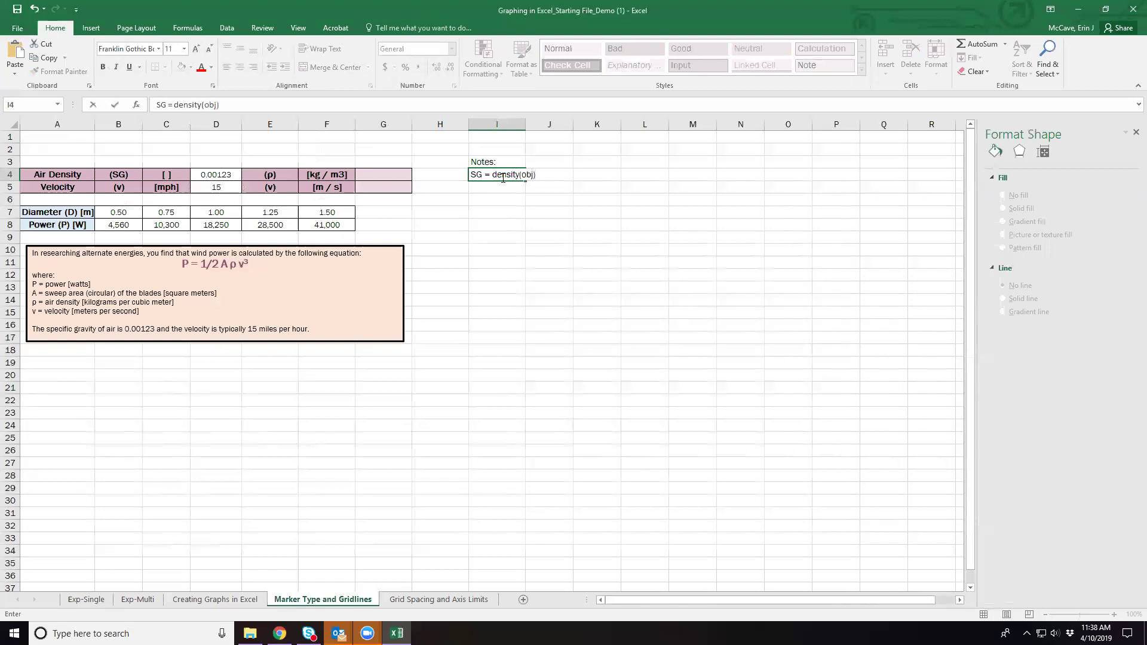
{"action": "type", "text": "en"}
{"action": "type", "text": "ty"}
{"action": "type", "text": "(water)"}
{"action": "key", "text": "Return"}
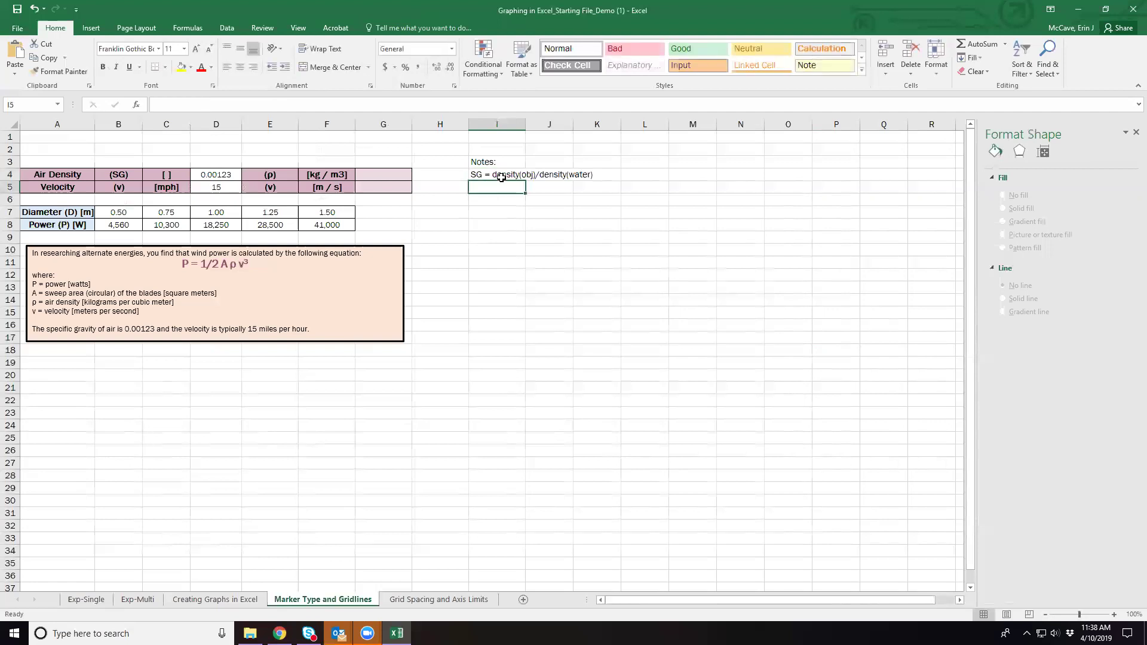
Calculate the air density in kg/m3 in cell G4 with the formula =$D$4*1000.
{"action": "left_click", "coordinate": [381, 177]}
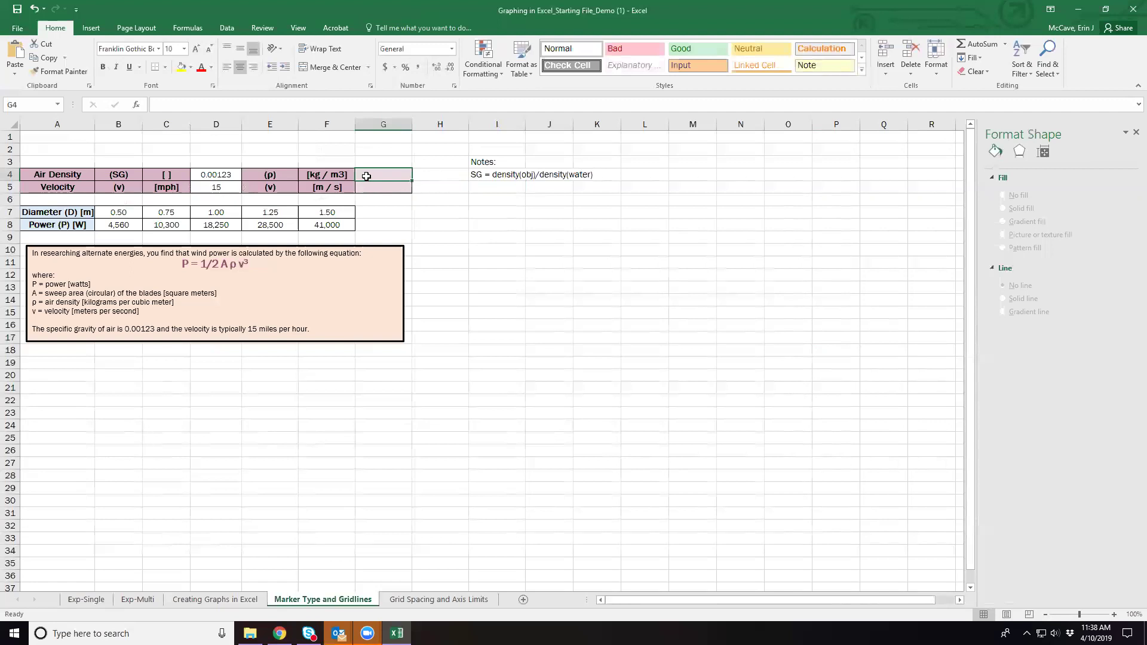
{"action": "type", "text": "="}
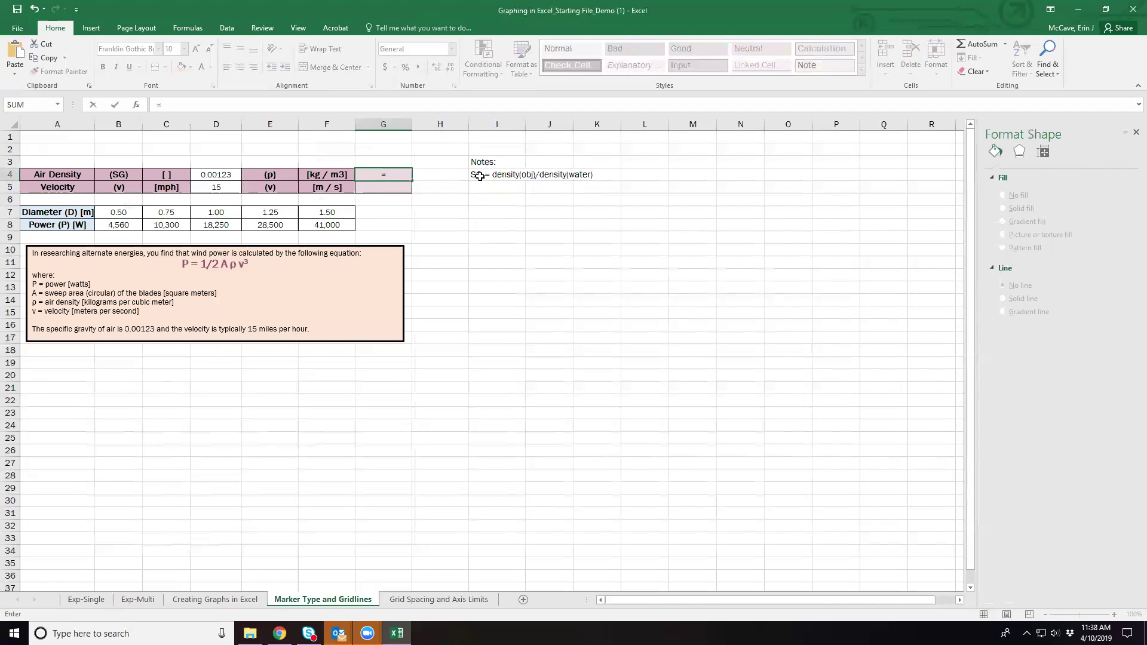
{"action": "left_click", "coordinate": [221, 176]}
{"action": "key", "text": "F4"}
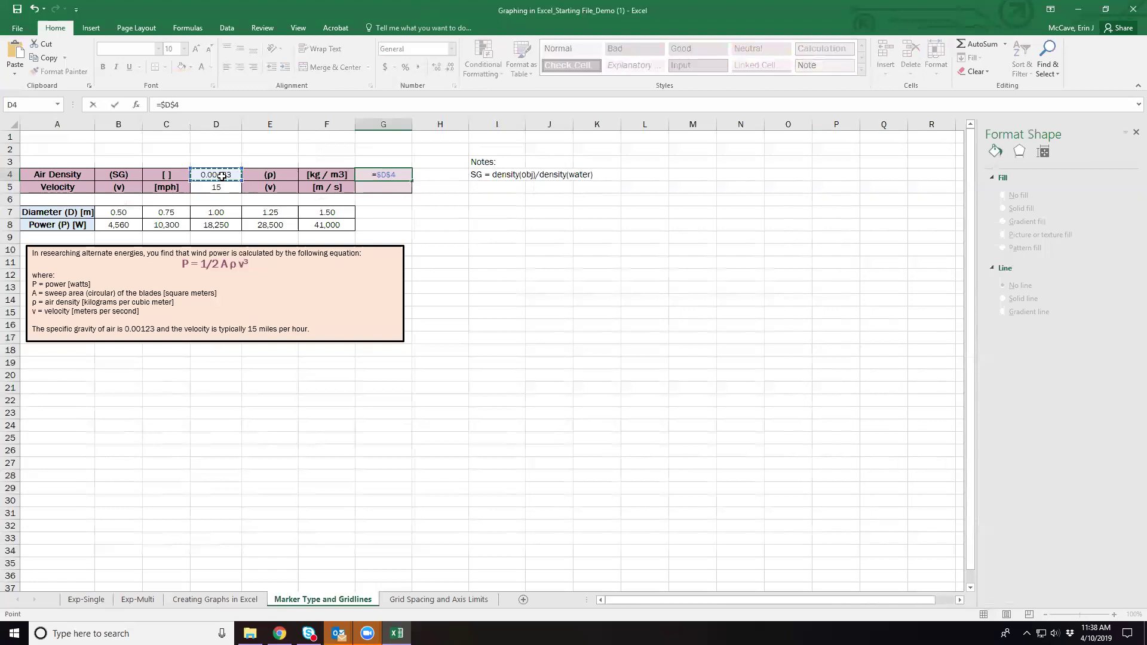
{"action": "type", "text": "*1000"}
{"action": "key", "text": "Return"}
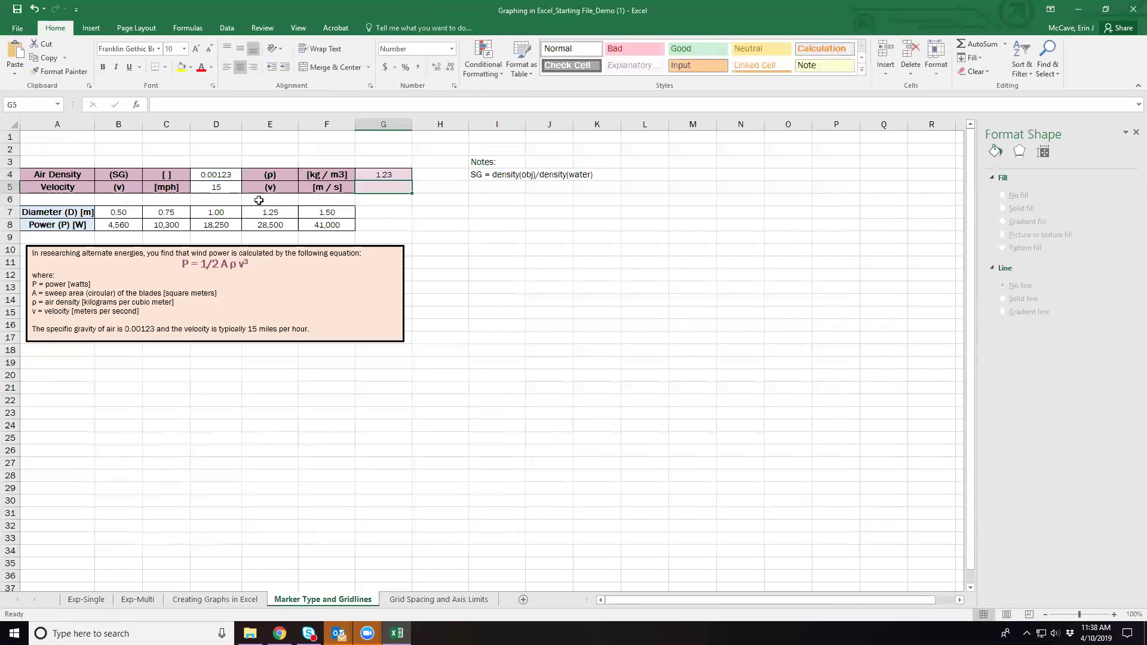
{"action": "left_click", "coordinate": [395, 174]}
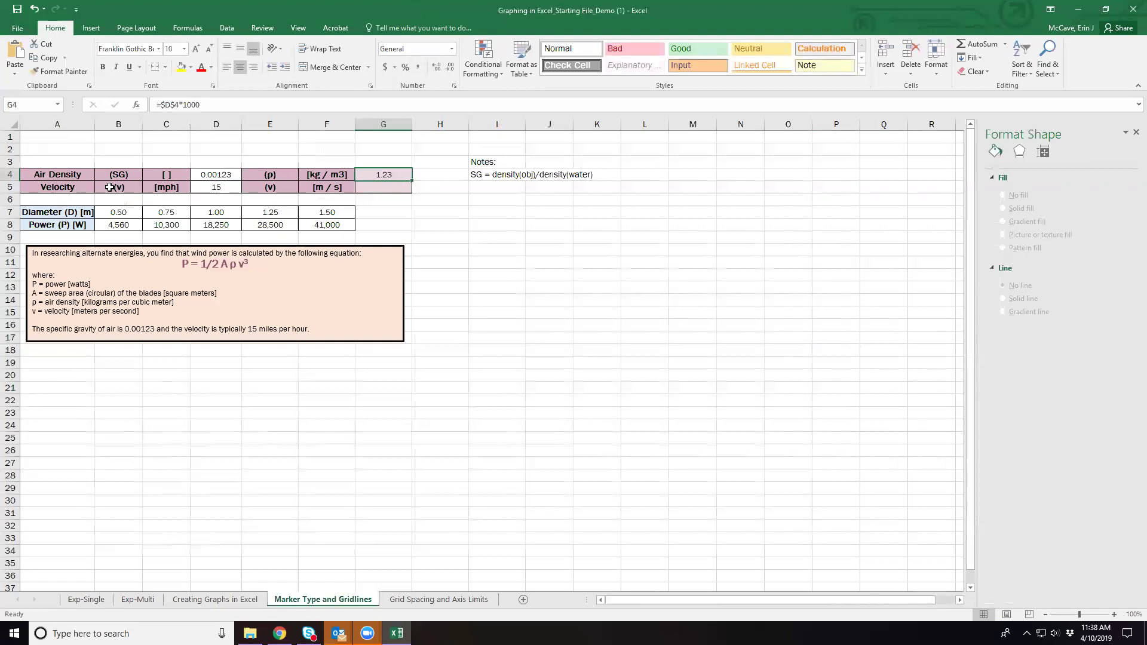
Enter the label "Conversions:" in cell I5, below the specific gravity note.
{"action": "left_click", "coordinate": [501, 185]}
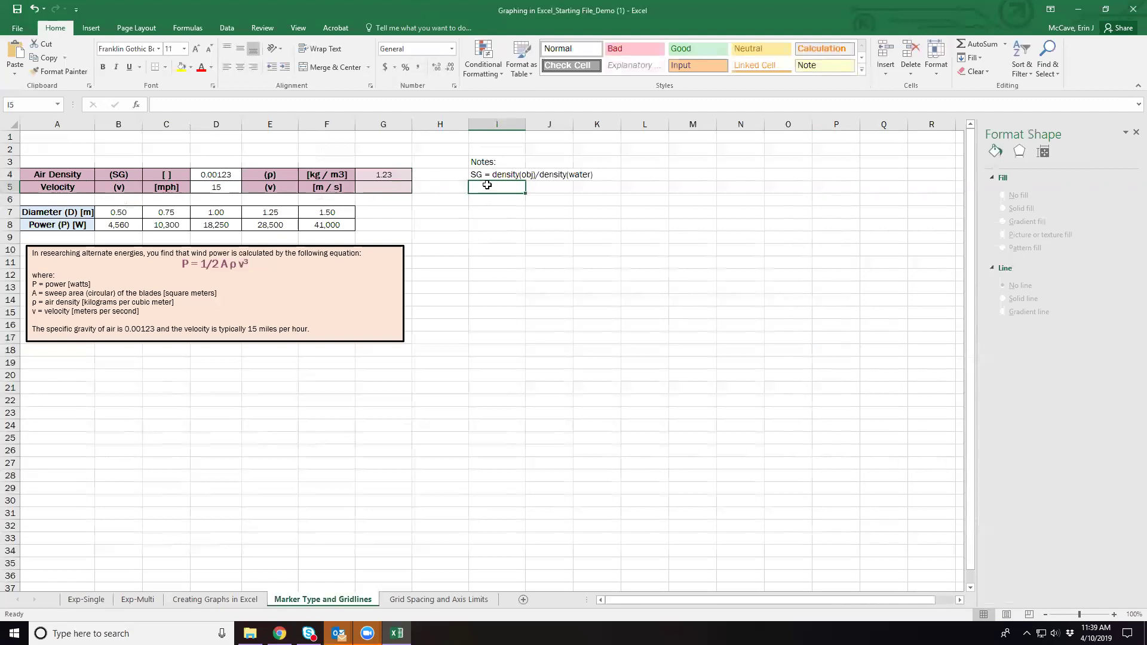
{"action": "type", "text": "Conv"}
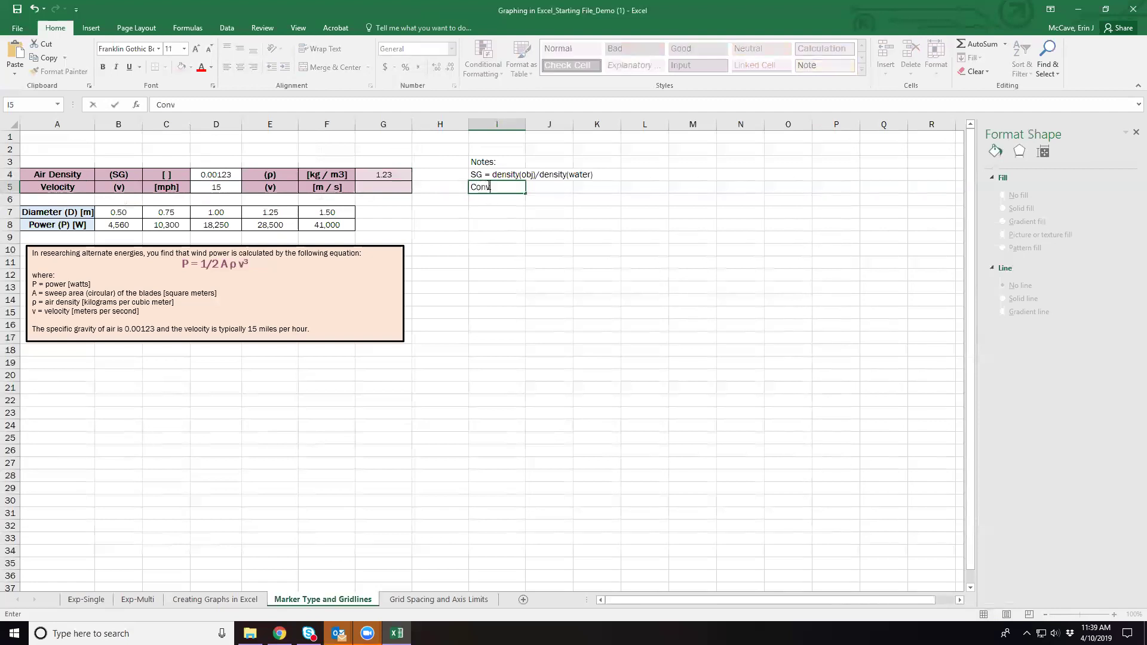
{"action": "type", "text": "ersions:"}
{"action": "key", "text": "Return"}
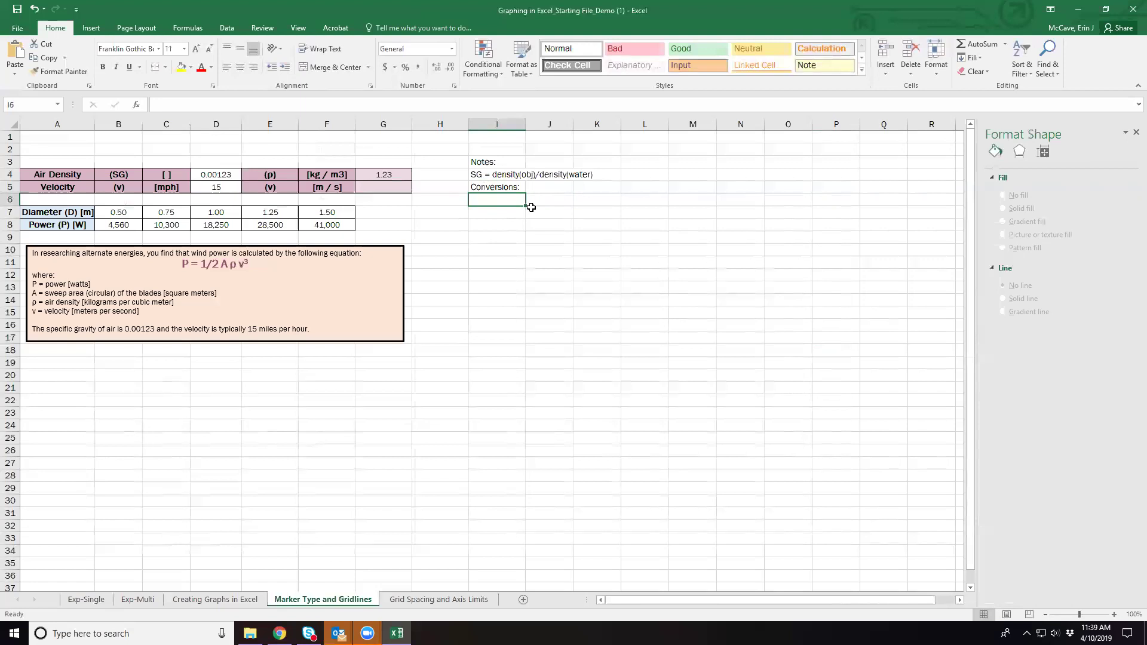
Enter the length conversions "1km = 0.621mi" in cell I6 and "1000m = 1km" in cell I7.
{"action": "type", "text": "1km ="}
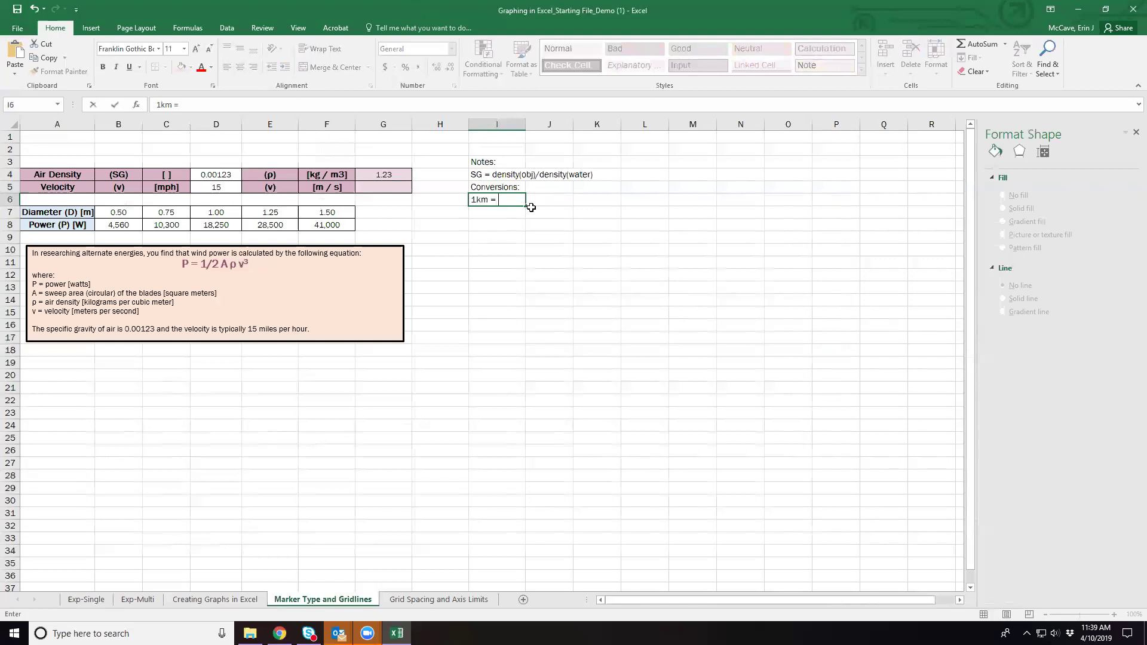
{"action": "type", "text": " 0.621mi"}
{"action": "key", "text": "Return"}
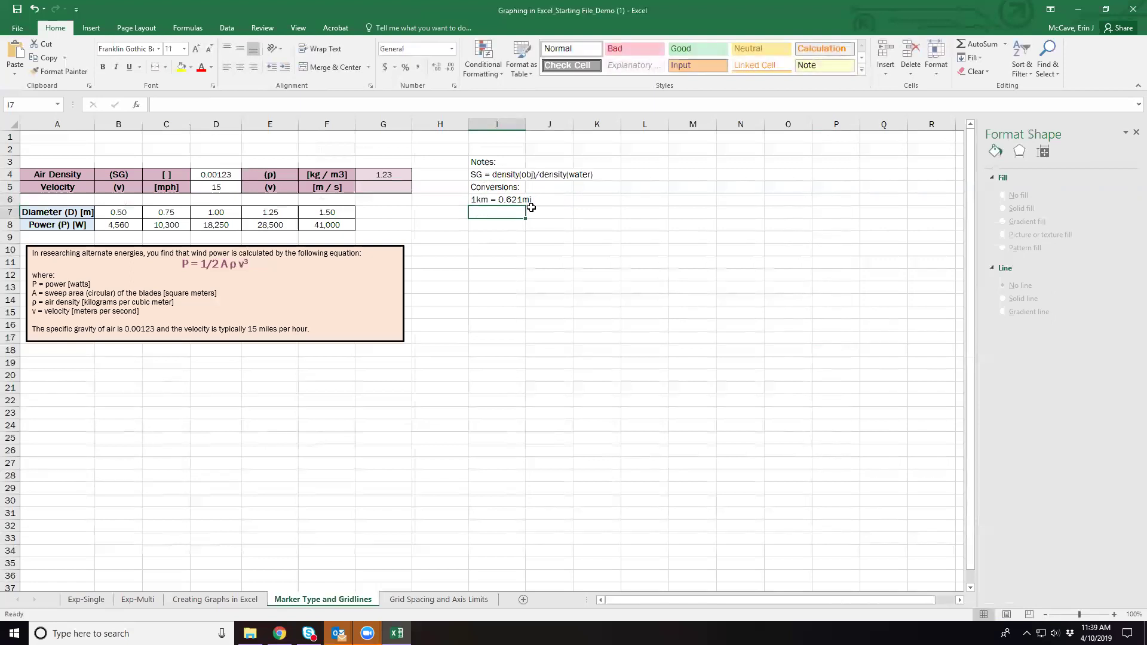
{"action": "type", "text": "1000m = 1kn"}
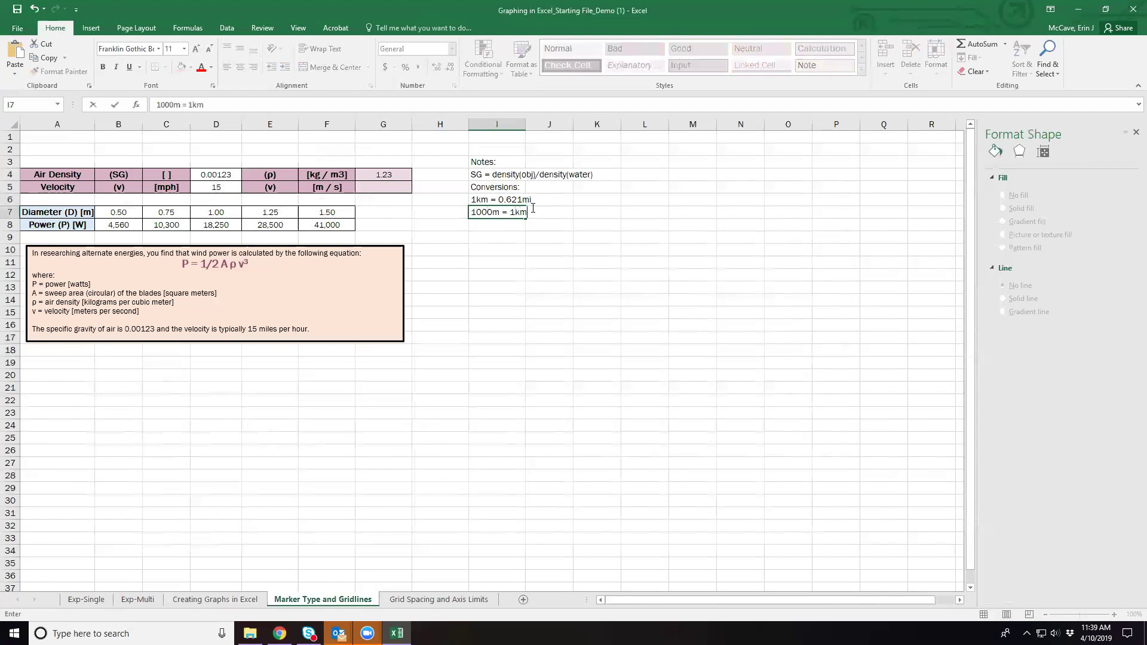
{"action": "key", "text": "Return"}
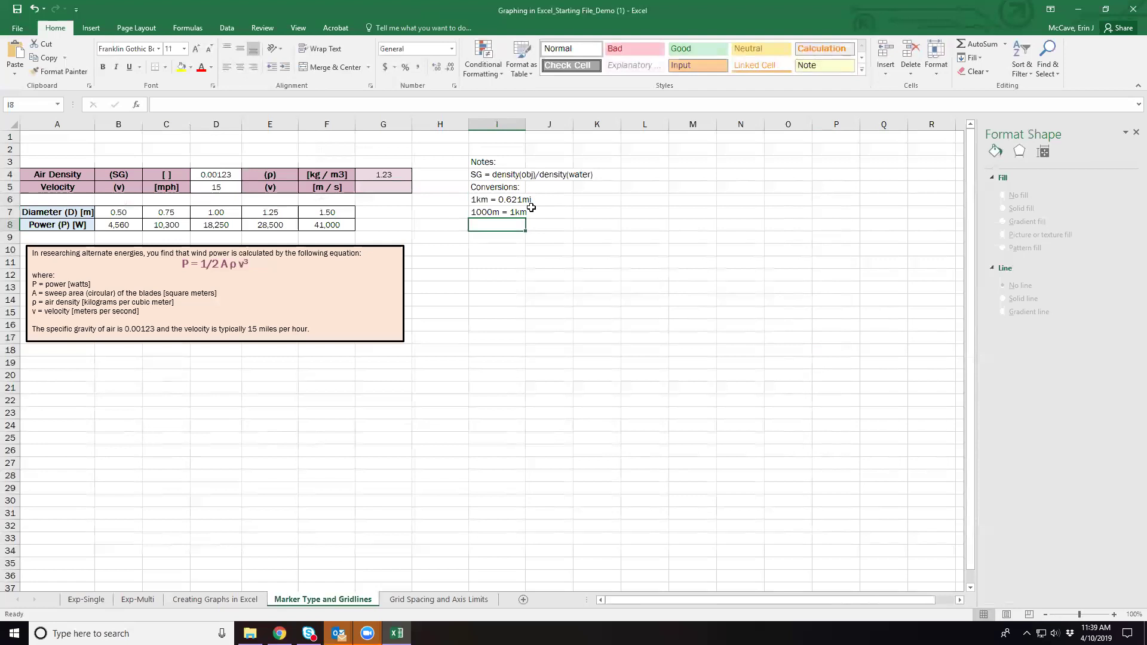
Enter the time conversions "60s = 1min" in cell I8 and "60min = 1hr" in cell I9.
{"action": "type", "text": "60s = 1min"}
{"action": "key", "text": "Return"}
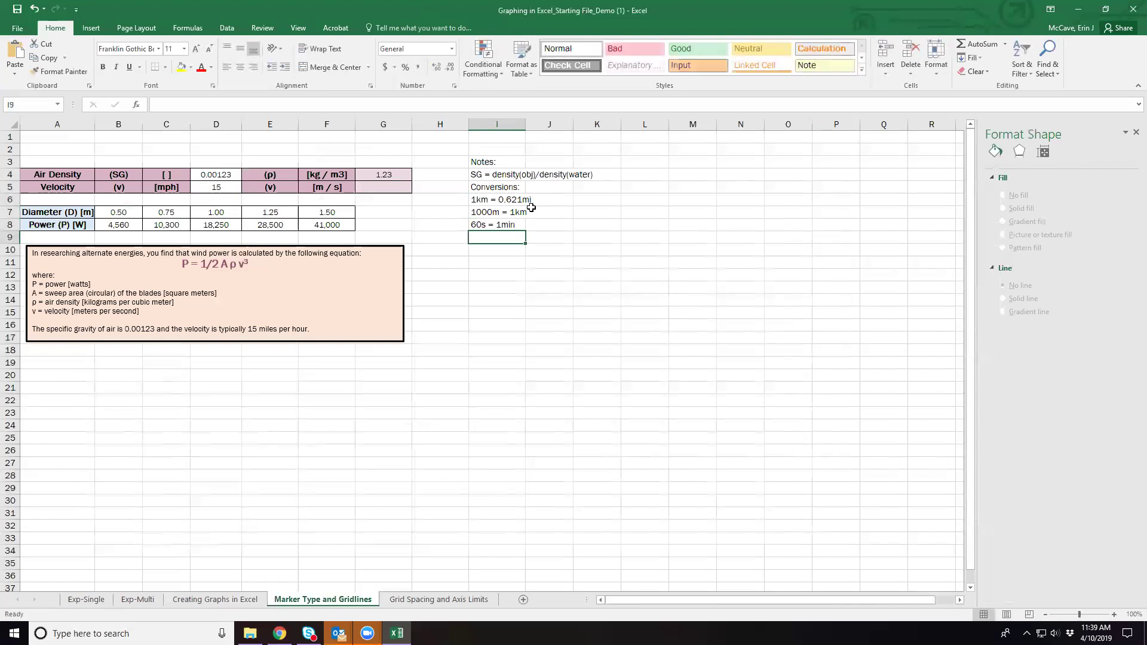
{"action": "type", "text": "60"}
{"action": "type", "text": "min = "}
{"action": "type", "text": "1hour"}
{"action": "key", "text": "BackSpace"}
{"action": "key", "text": "BackSpace"}
{"action": "key", "text": "BackSpace"}
{"action": "type", "text": "r"}
{"action": "key", "text": "Return"}
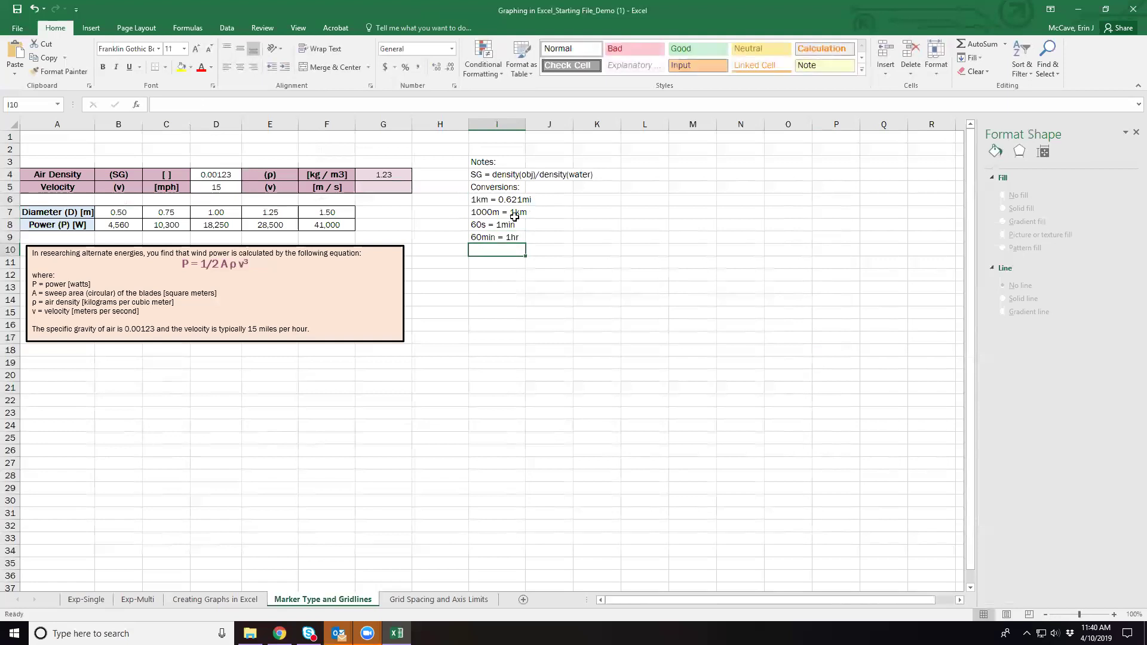
Enter the combined time conversion "3600s = 1hr" in cell J8, beside the seconds-to-minutes note.
{"action": "left_click", "coordinate": [556, 222]}
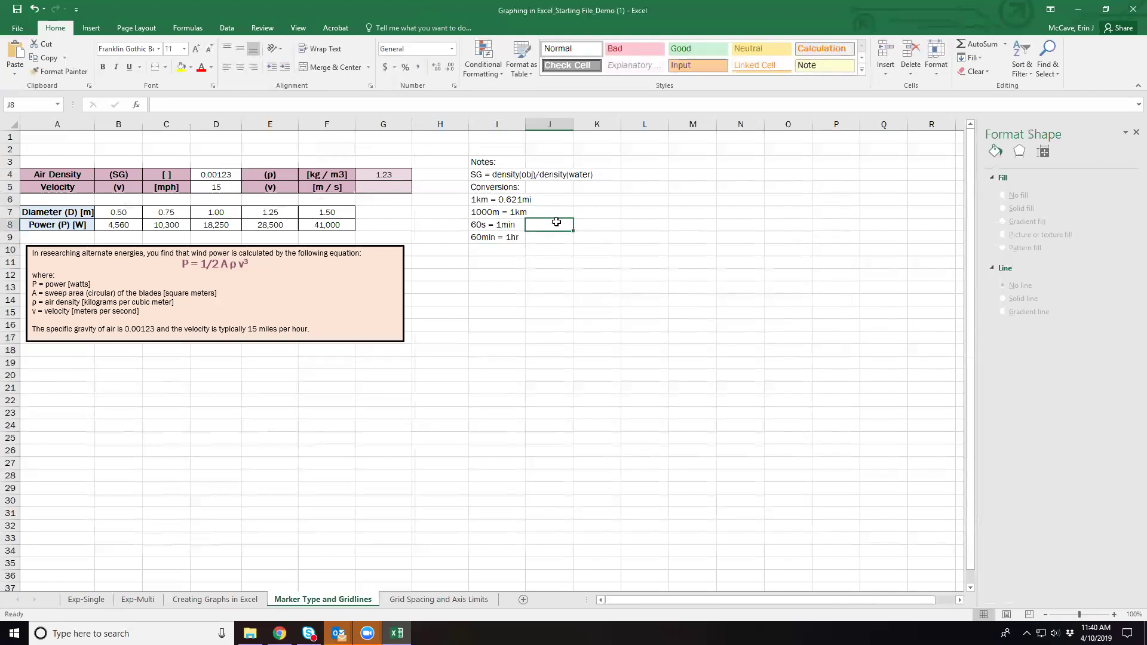
{"action": "type", "text": "3600"}
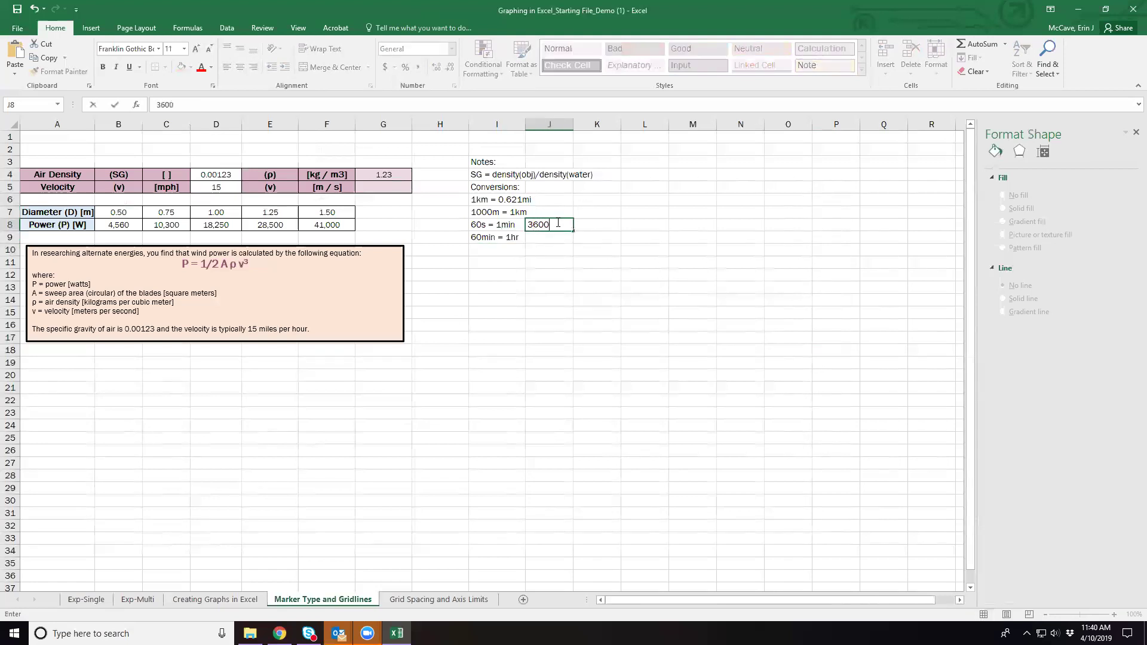
{"action": "type", "text": "s = 1hr"}
{"action": "key", "text": "Return"}
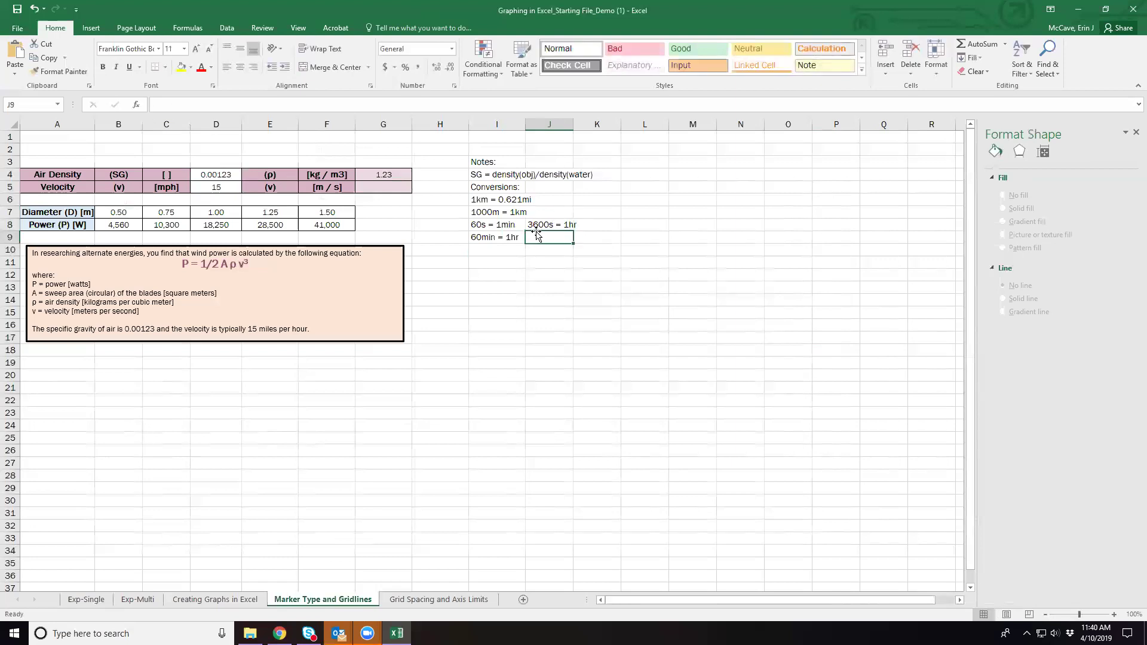
{"action": "left_click", "coordinate": [498, 225]}
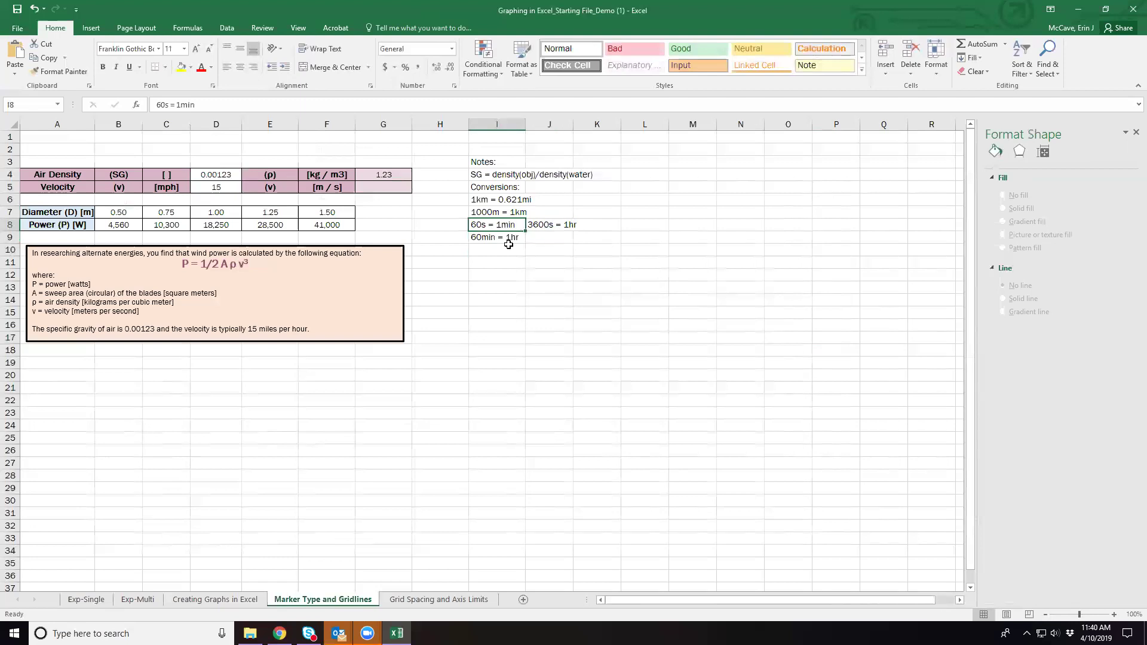
{"action": "left_click", "coordinate": [545, 226]}
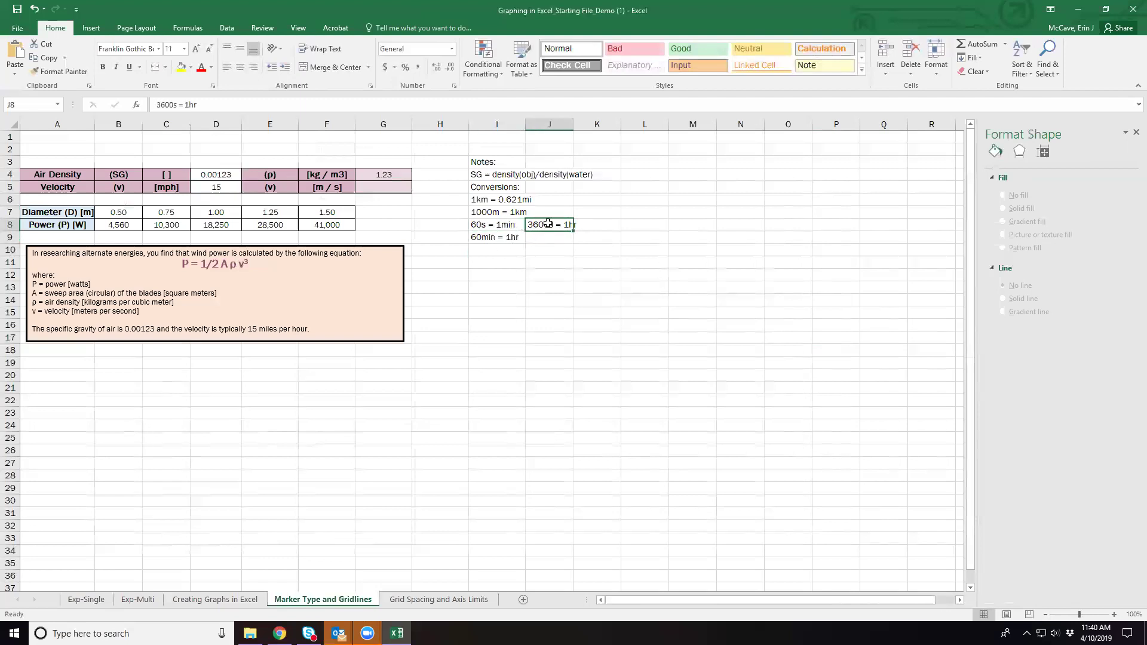
Convert the velocity to m/s in cell G5 with the formula =D5*(1/0.621)*(1000)*(1/3600).
{"action": "left_click", "coordinate": [386, 187]}
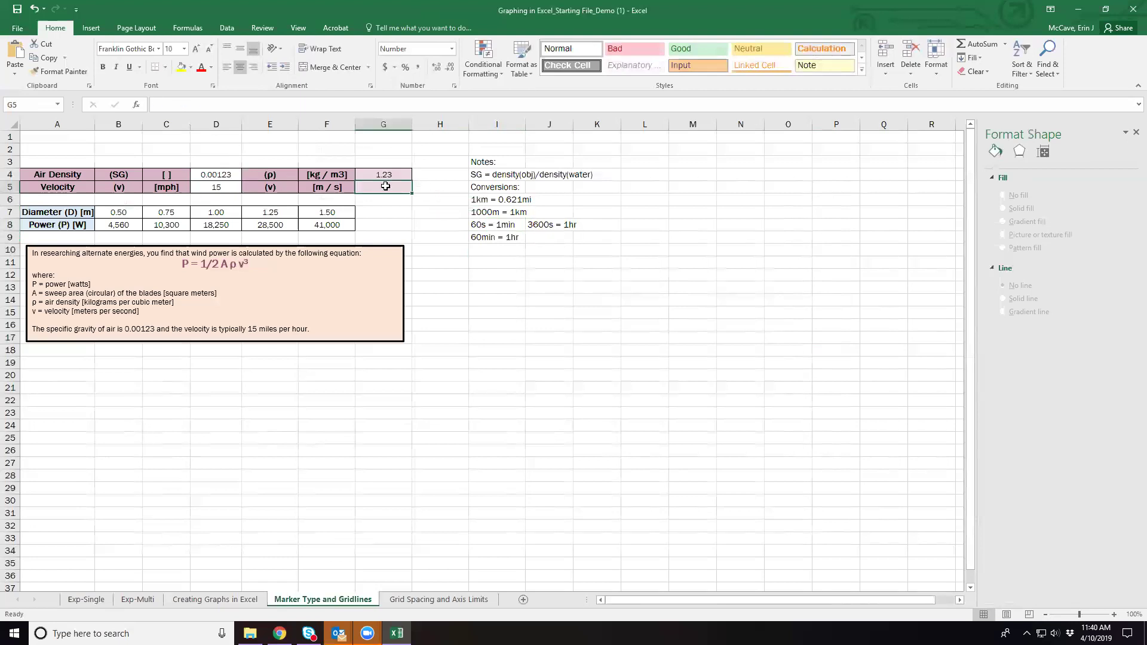
{"action": "type", "text": "="}
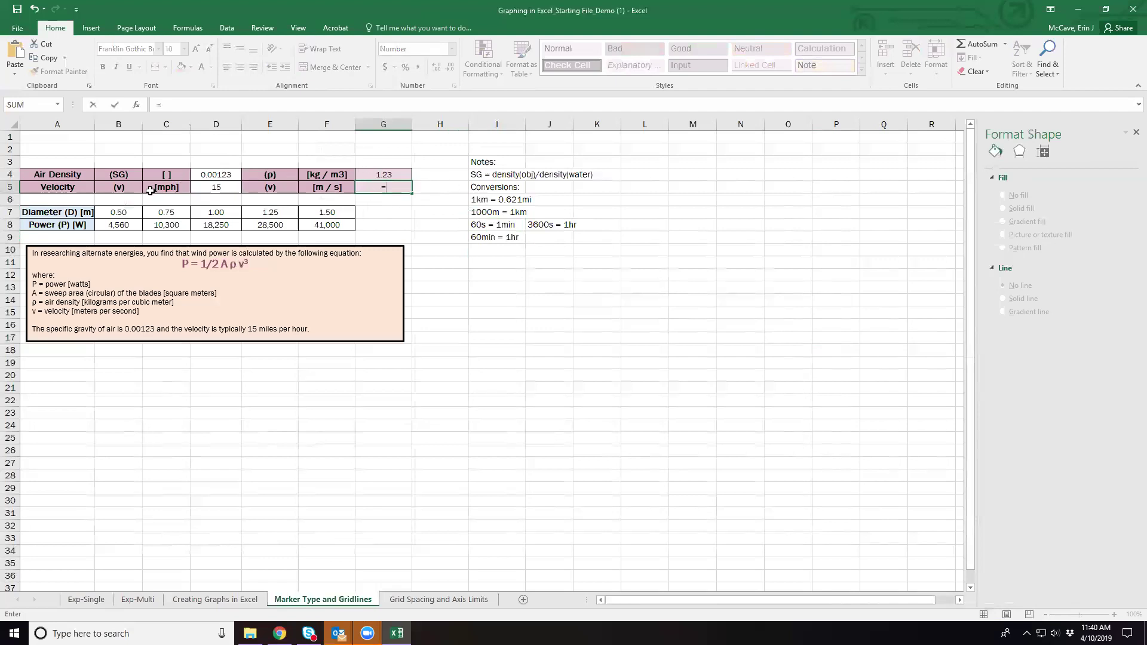
{"action": "left_click", "coordinate": [236, 189]}
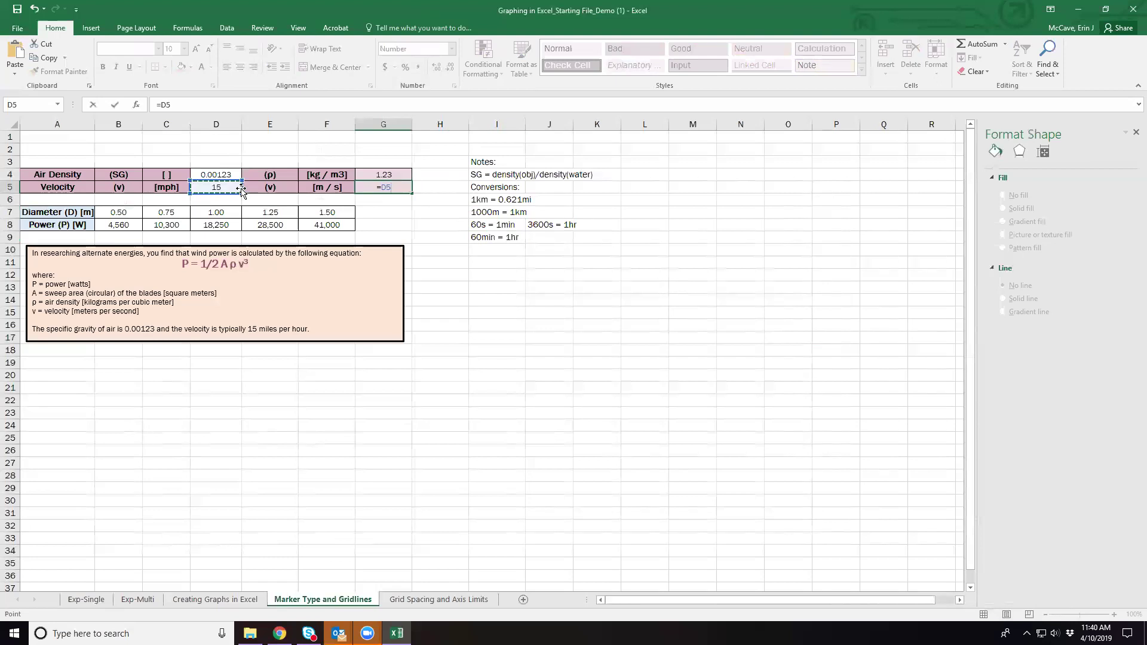
{"action": "type", "text": "*(1/0.621)"}
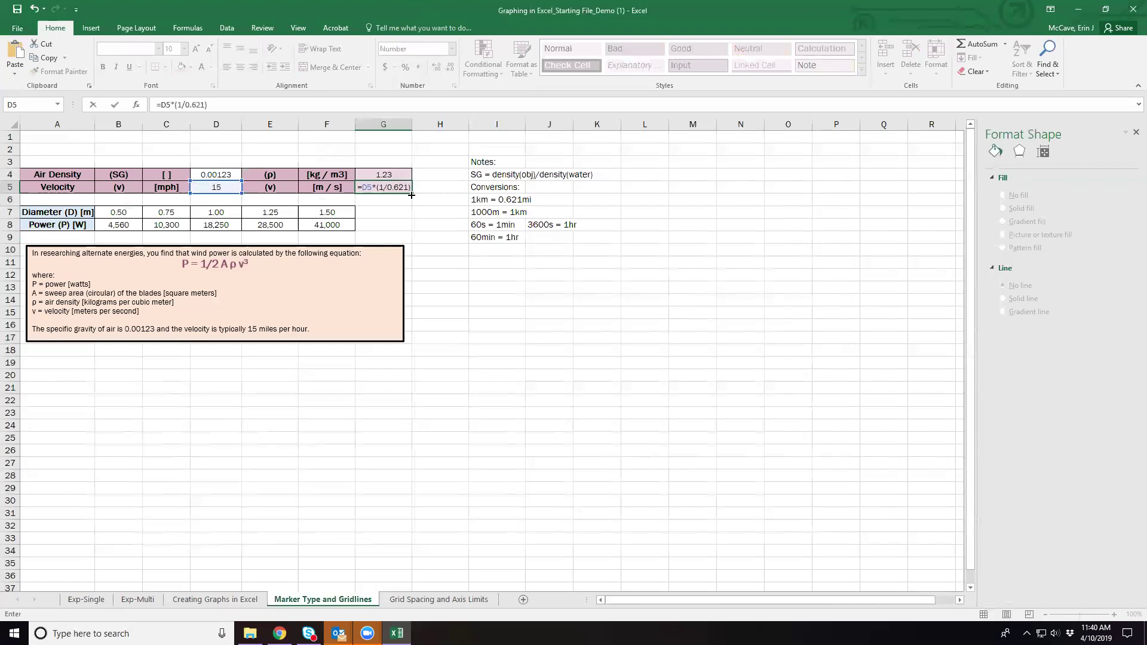
{"action": "type", "text": "*"}
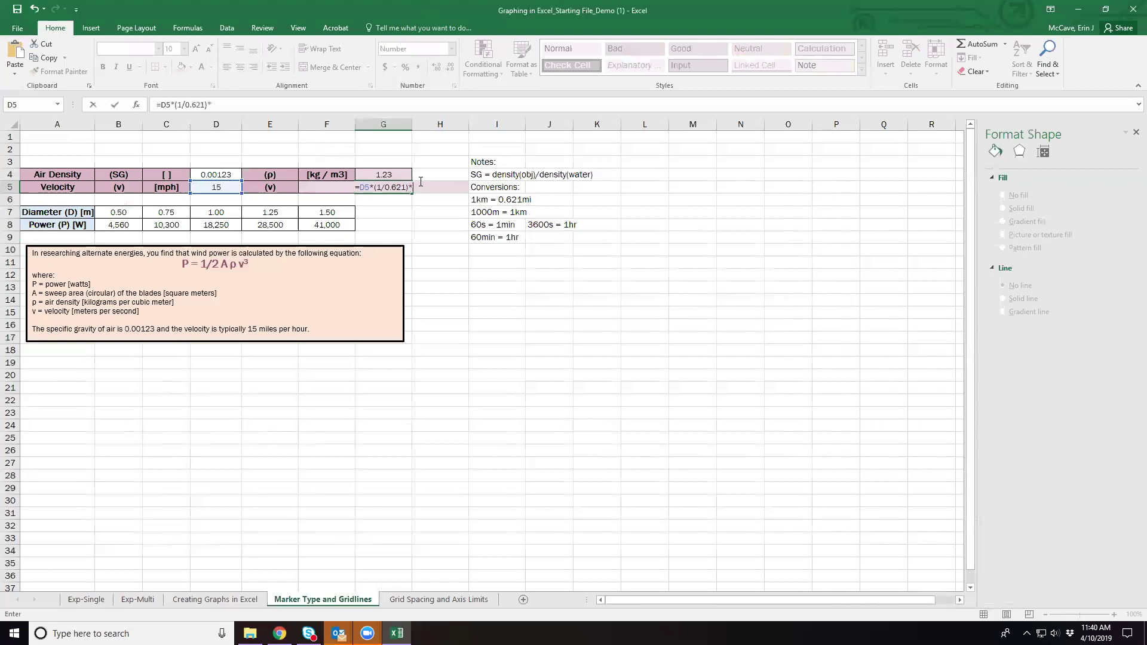
{"action": "type", "text": "(1000)*1/3600)"}
{"action": "left_click", "coordinate": [413, 188]}
{"action": "type", "text": "("}
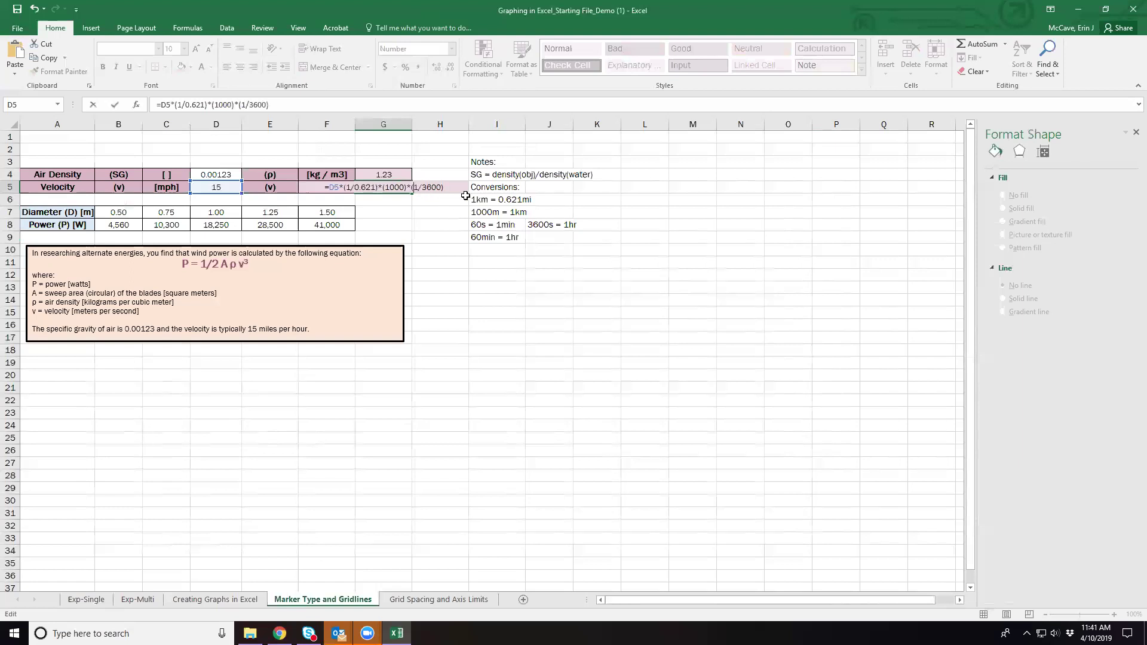
{"action": "key", "text": "Return"}
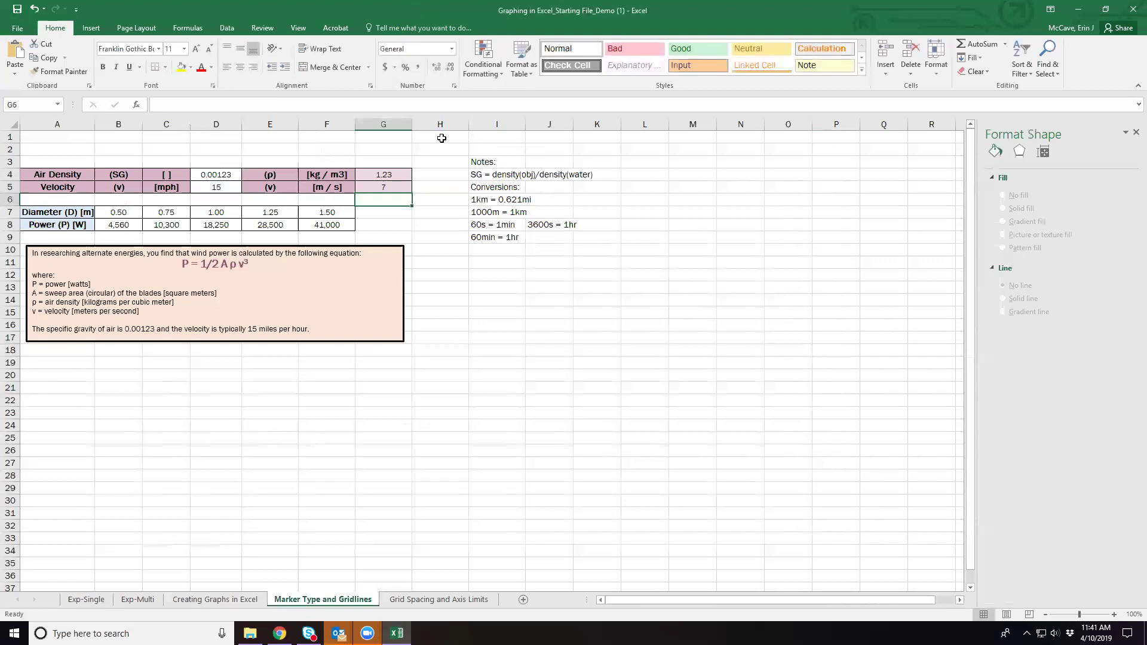
Show more decimal places for the velocity in cell G5 and return it to whole-number display.
{"action": "left_click", "coordinate": [389, 190]}
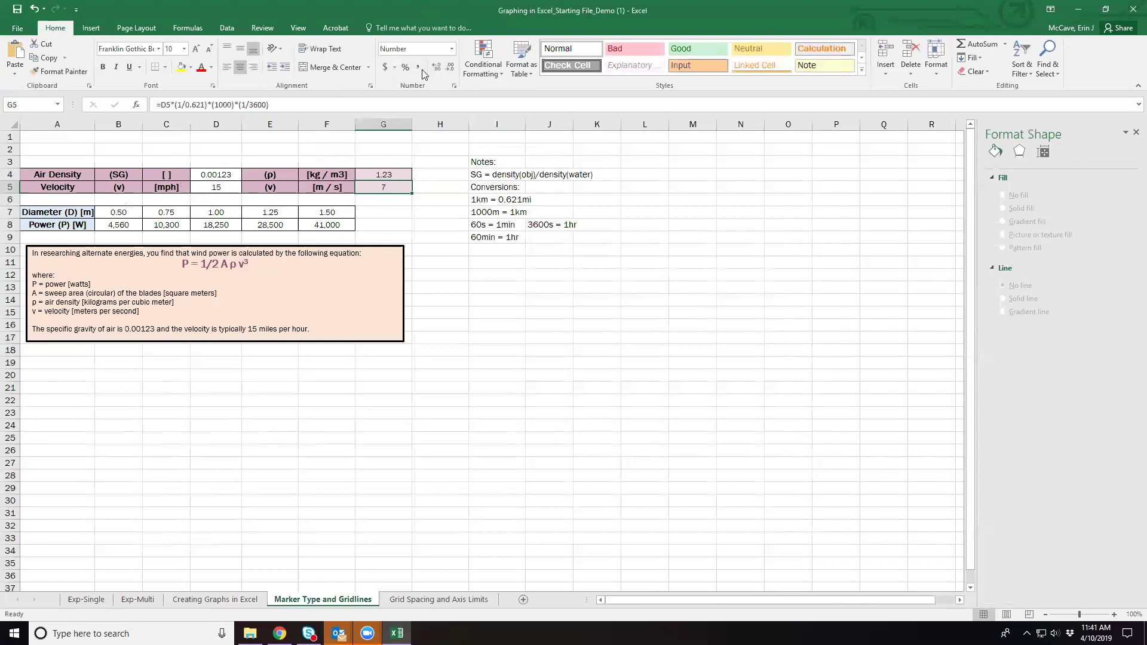
{"action": "left_click", "coordinate": [437, 67]}
{"action": "left_click", "coordinate": [436, 67]}
{"action": "left_click", "coordinate": [436, 67]}
{"action": "left_click", "coordinate": [446, 69]}
{"action": "left_click", "coordinate": [452, 65]}
{"action": "left_click", "coordinate": [452, 65]}
Copy the Diameter and Power row labels from A7:A8 to cells A19:A20 below the problem text.
{"action": "left_click", "coordinate": [75, 362]}
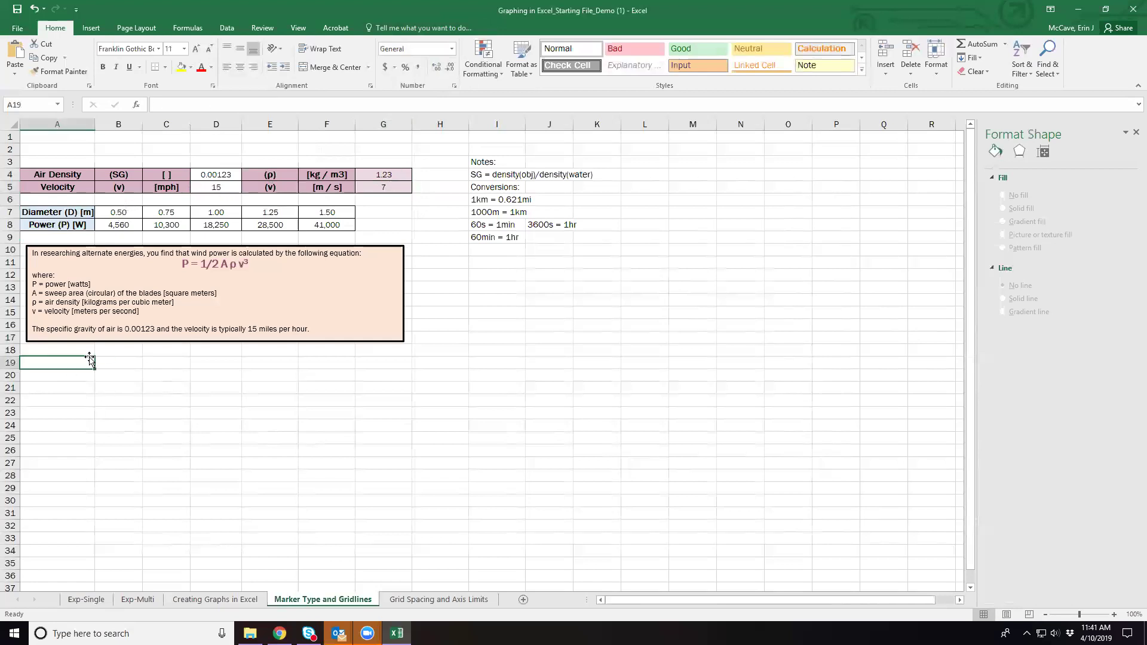
{"action": "left_click_drag", "start_coordinate": [59, 212], "coordinate": [66, 225]}
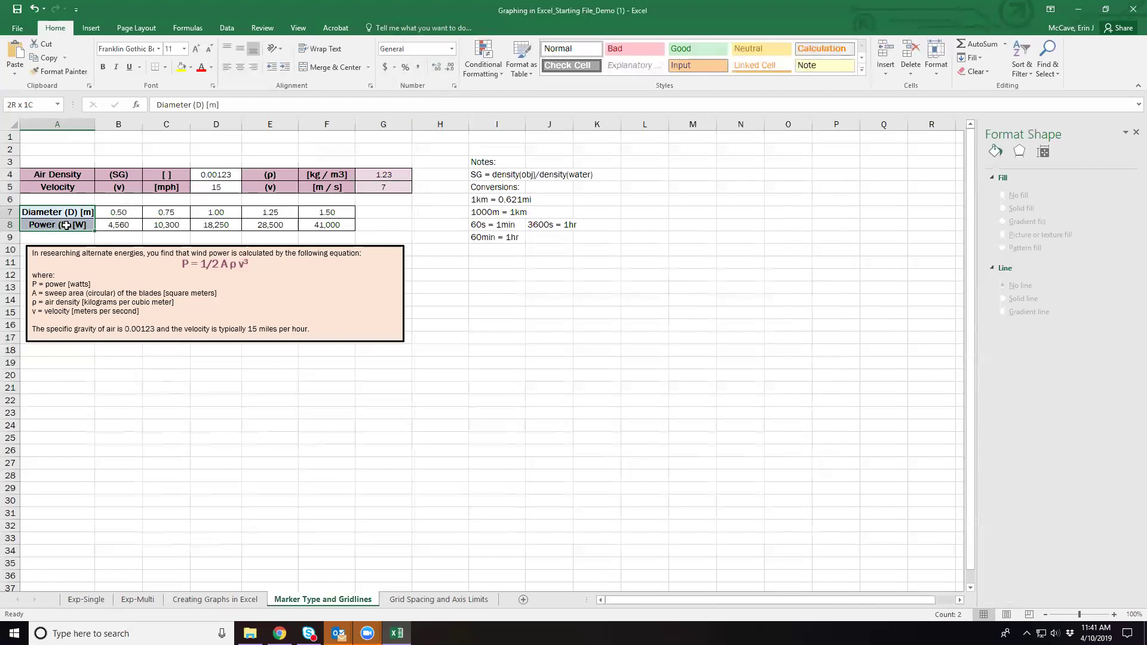
{"action": "key", "text": "ctrl+c"}
{"action": "left_click", "coordinate": [78, 364]}
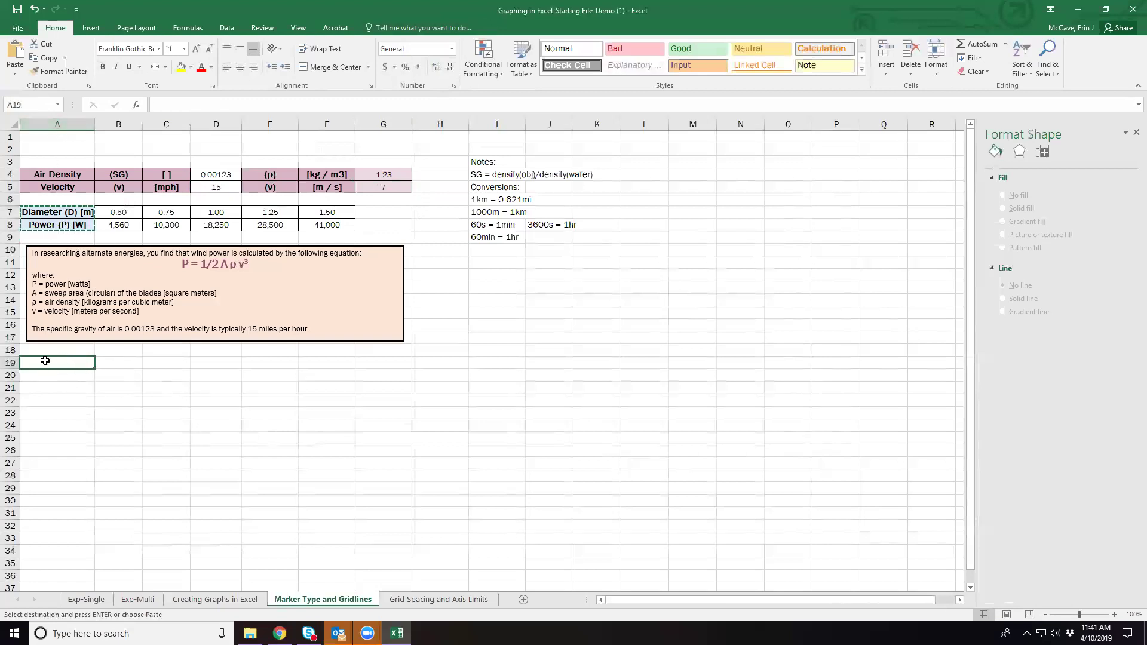
{"action": "key", "text": "ctrl+v"}
Build the diameter series in row 19 with 0.50 in B19 and =B19+0.25 in C19, filled across through F19.
{"action": "left_click", "coordinate": [134, 362]}
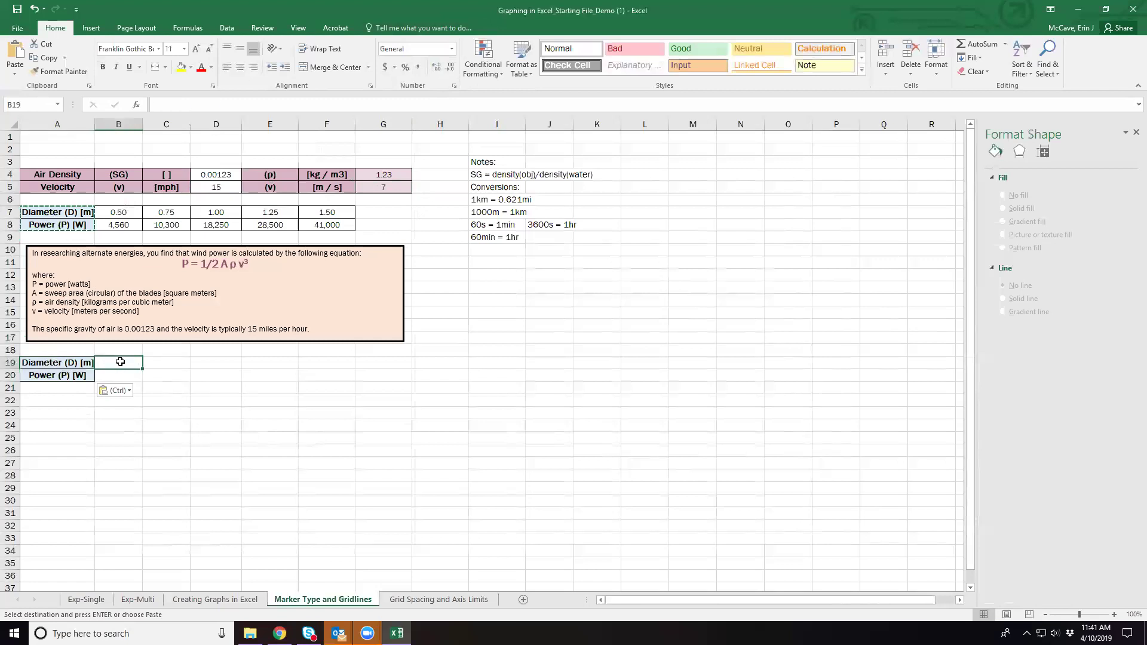
{"action": "type", "text": "0.50"}
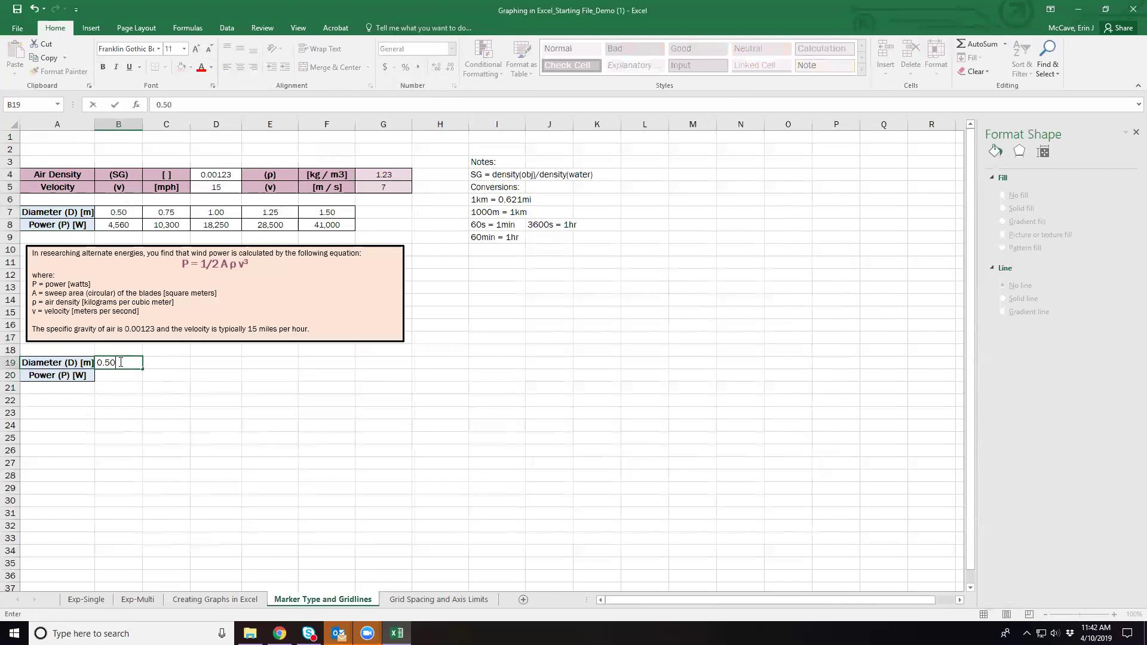
{"action": "key", "text": "Tab"}
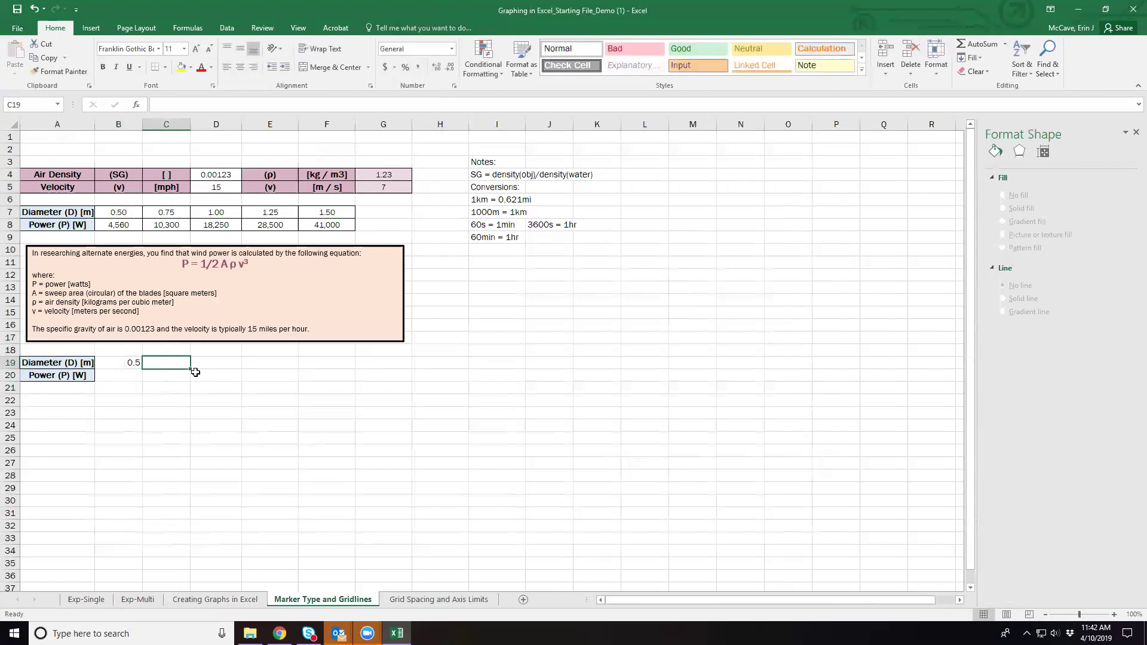
{"action": "type", "text": "="}
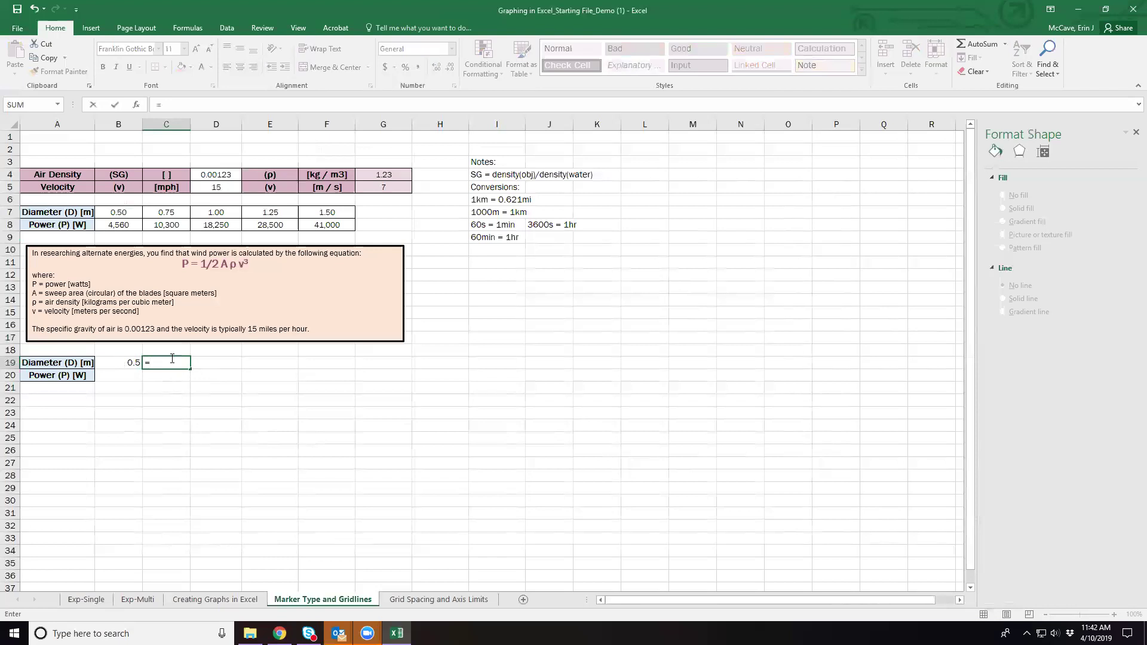
{"action": "left_click", "coordinate": [119, 363]}
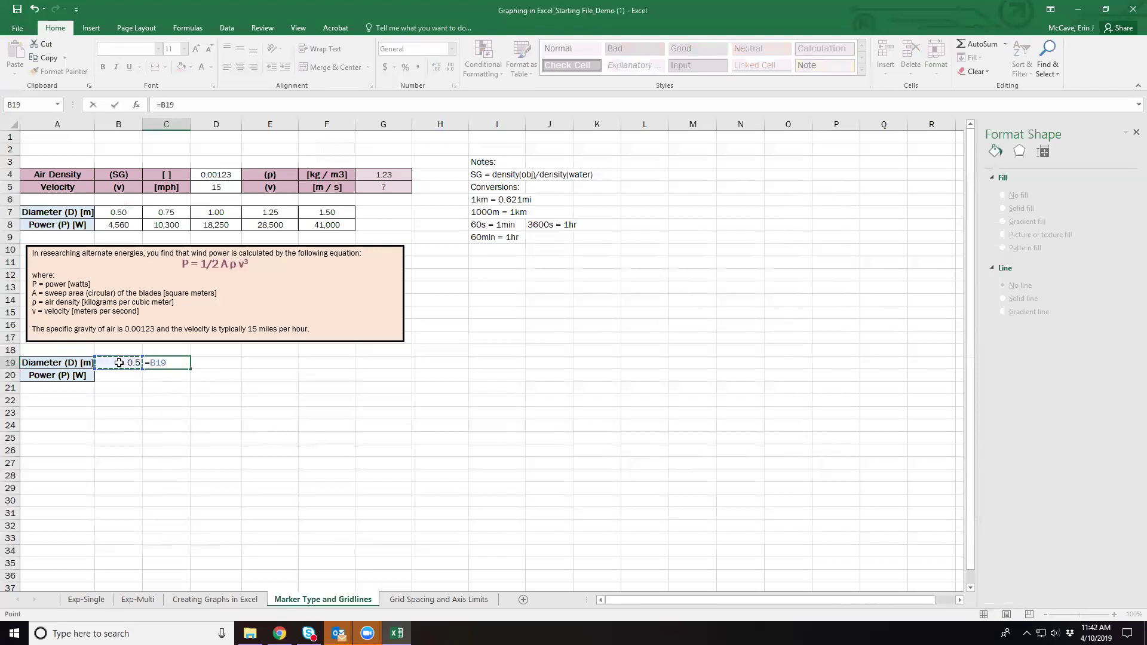
{"action": "type", "text": "+0.25"}
{"action": "key", "text": "Return"}
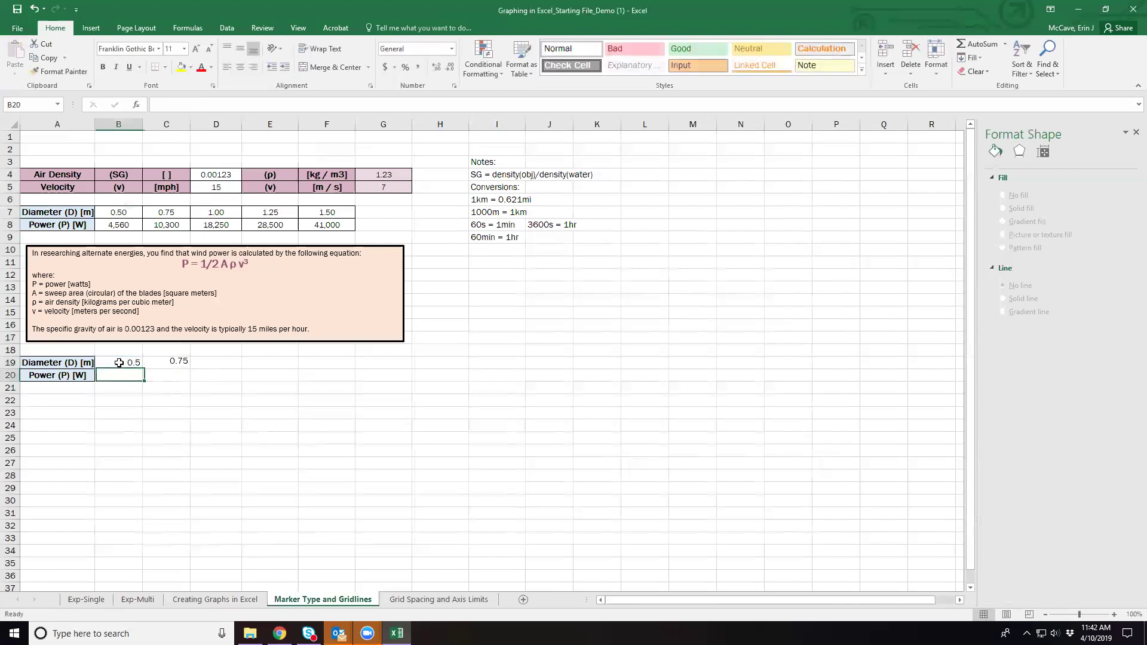
{"action": "left_click", "coordinate": [180, 362]}
{"action": "left_click_drag", "start_coordinate": [190, 370], "coordinate": [354, 369]}
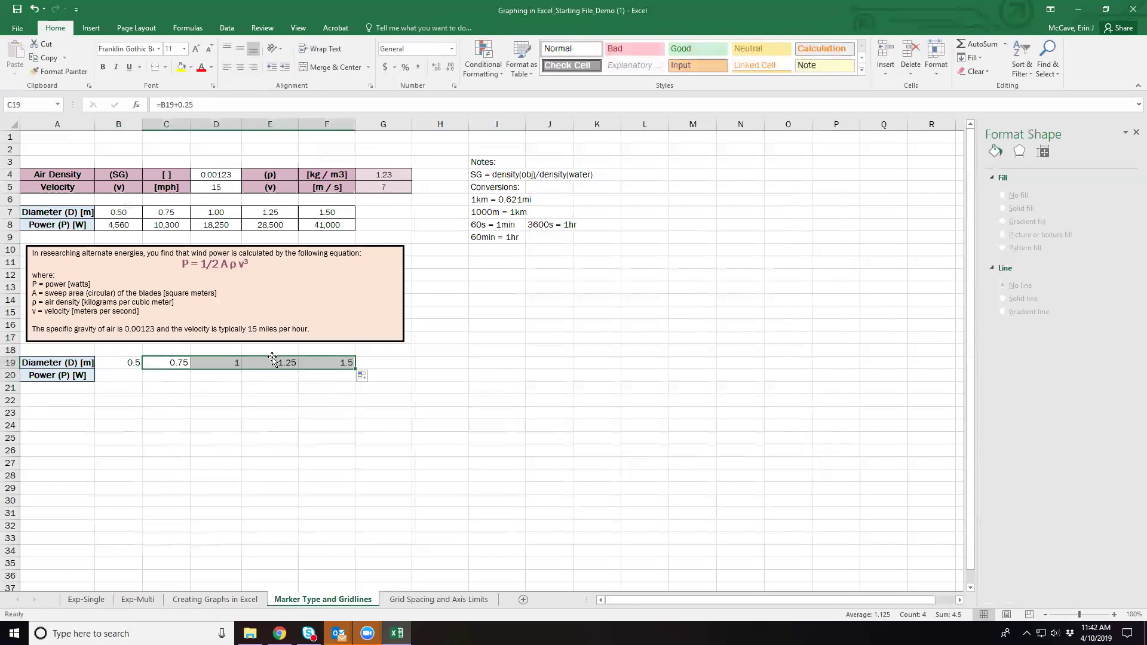
Center the diameter values in B19:F19 and apply borders around all of these cells.
{"action": "left_click_drag", "start_coordinate": [130, 363], "coordinate": [334, 359]}
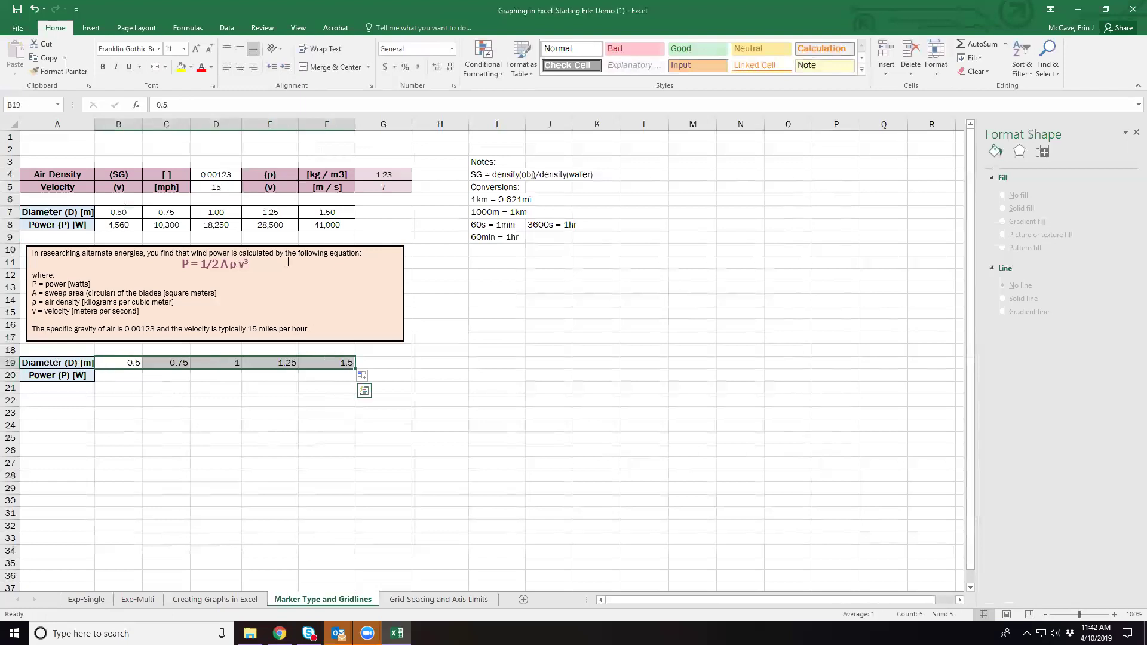
{"action": "left_click", "coordinate": [239, 67]}
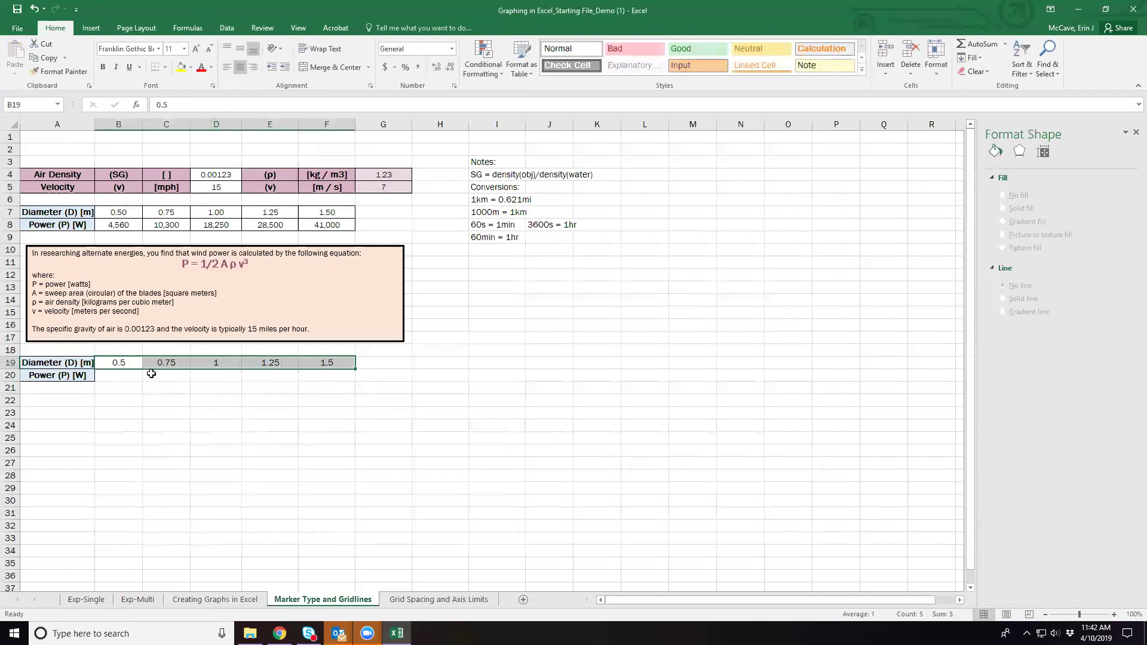
{"action": "left_click", "coordinate": [165, 67]}
{"action": "left_click", "coordinate": [182, 173]}
Enter the one-half factor of the wind power equation in cell B20 as =(1/2).
{"action": "left_click", "coordinate": [122, 379]}
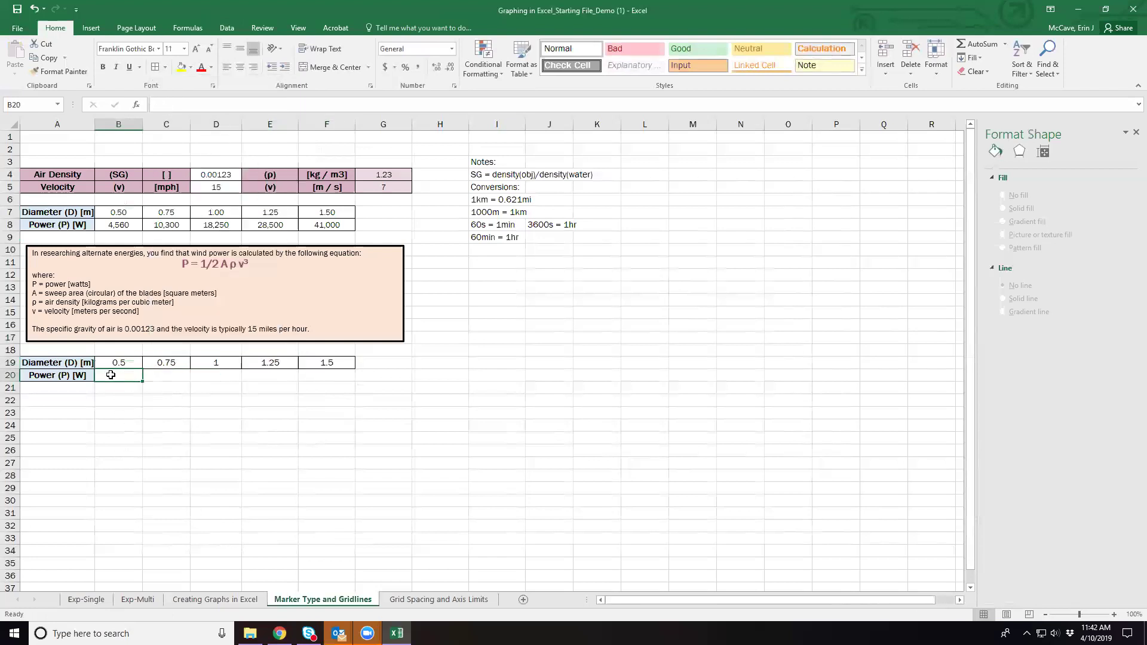
{"action": "type", "text": "="}
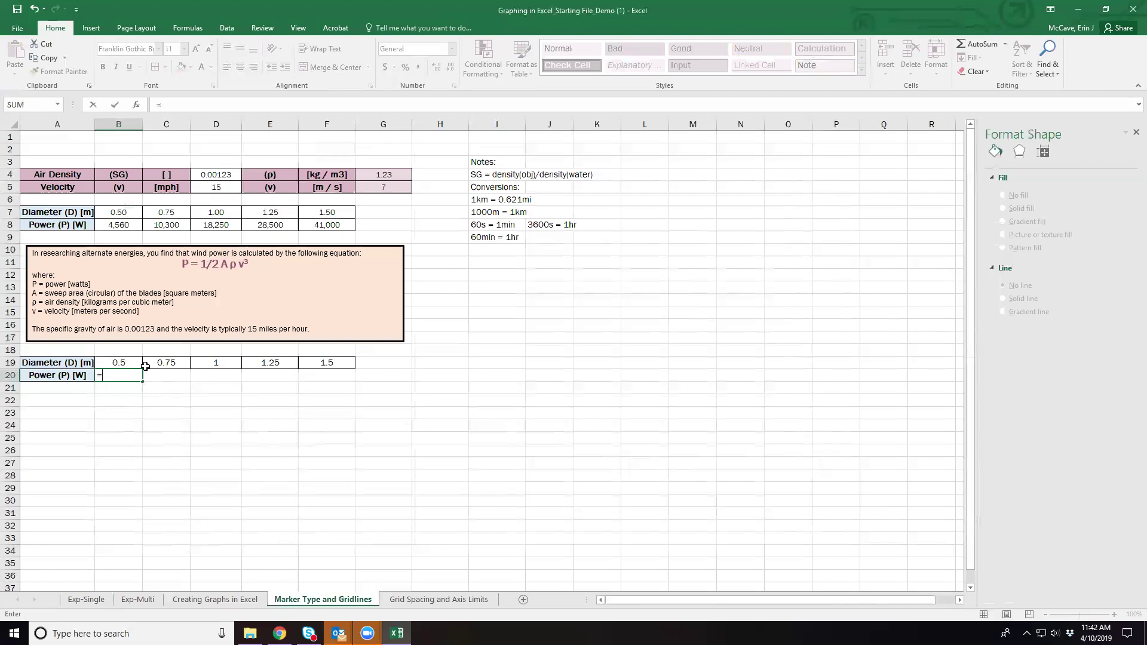
{"action": "type", "text": "(1/2)*"}
{"action": "key", "text": "BackSpace"}
{"action": "key", "text": "Return"}
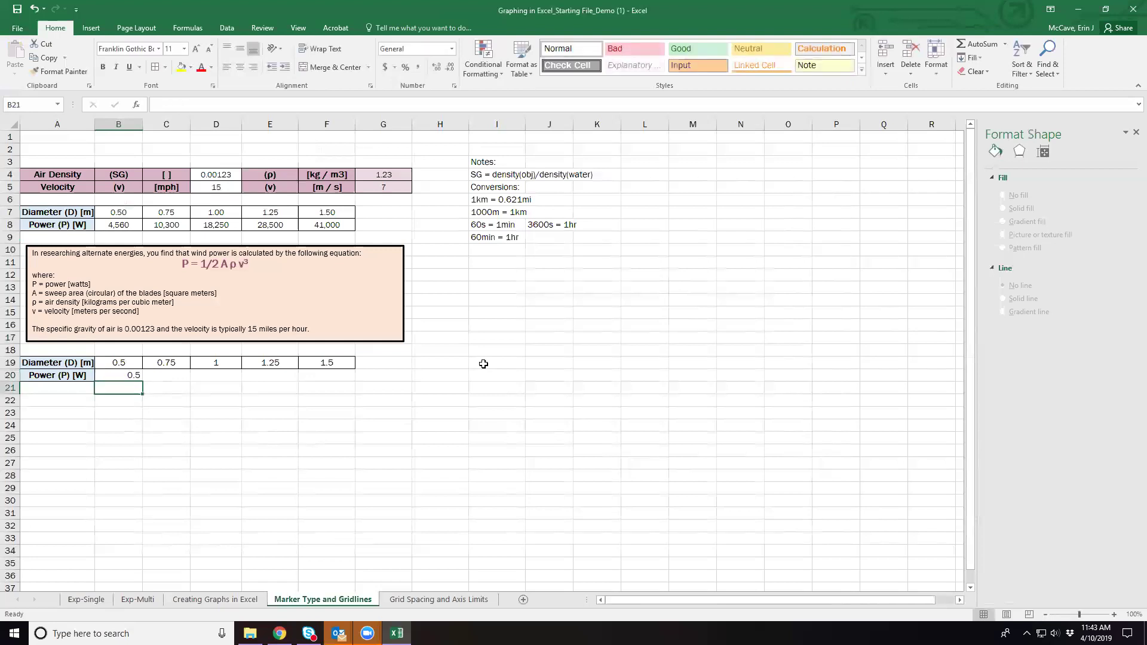
{"action": "left_click", "coordinate": [491, 367]}
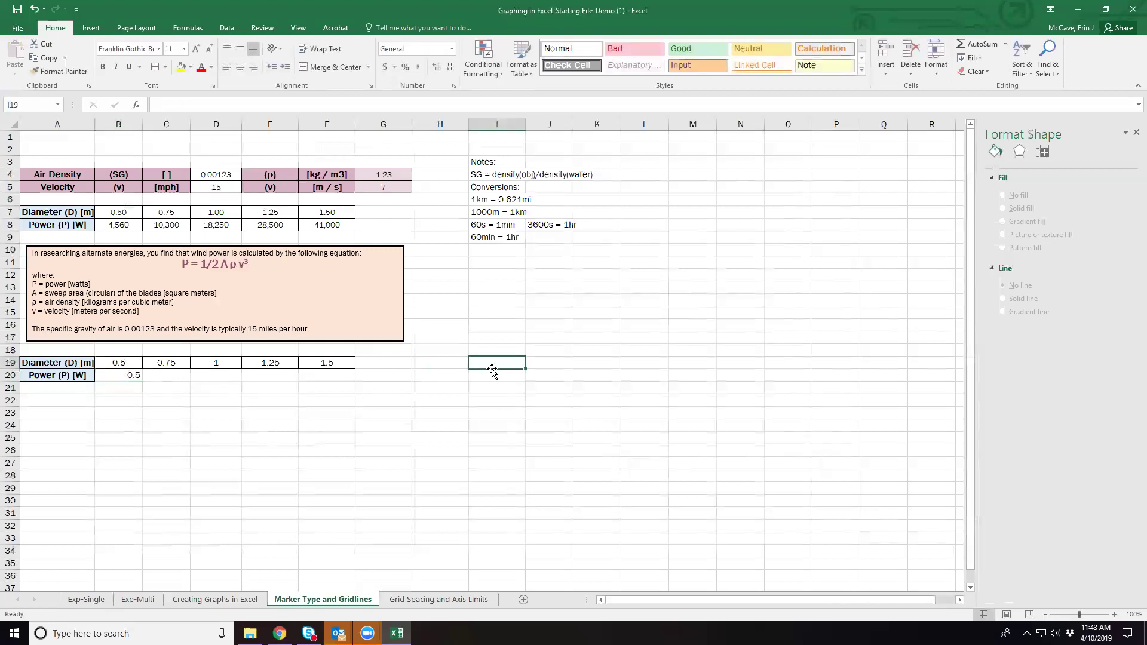
Add notes beside the new table: "Notes:" in I18, "A = pi()*r^2" in I19 and "r = 0.5*d" in I20.
{"action": "left_click", "coordinate": [481, 349]}
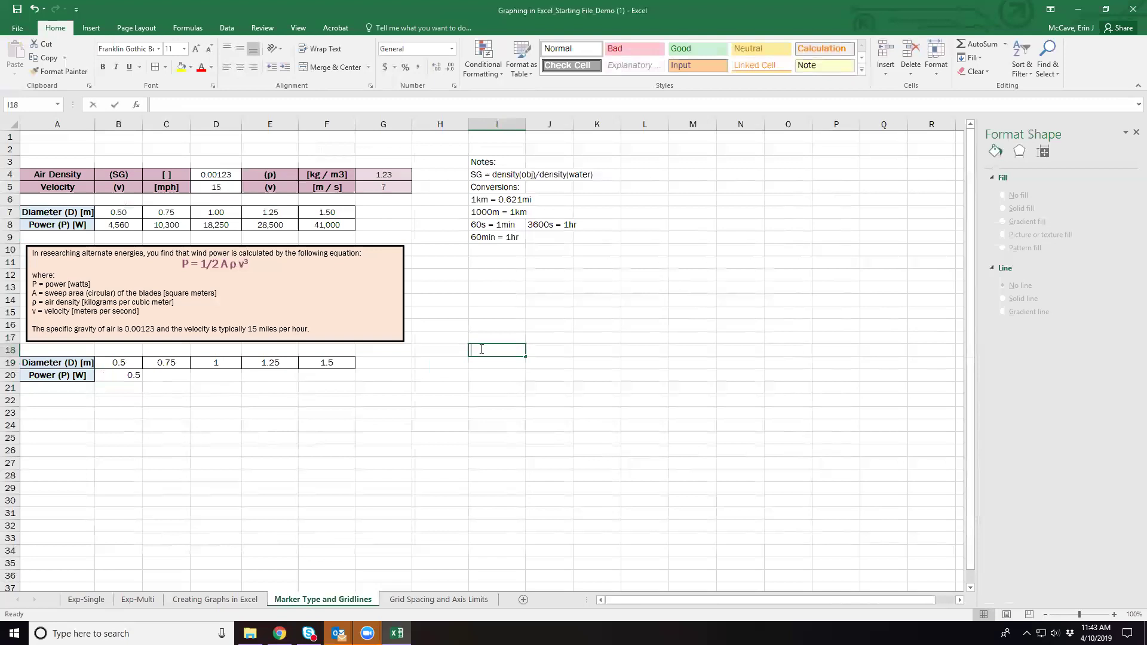
{"action": "type", "text": "Notes:"}
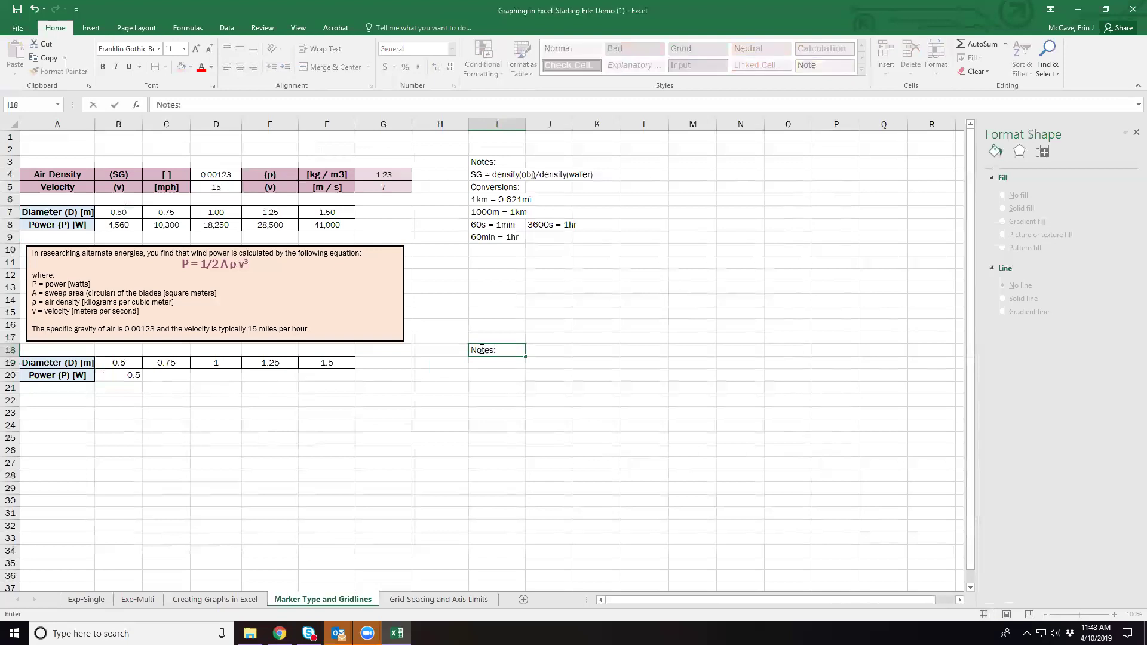
{"action": "key", "text": "Return"}
{"action": "type", "text": "A"}
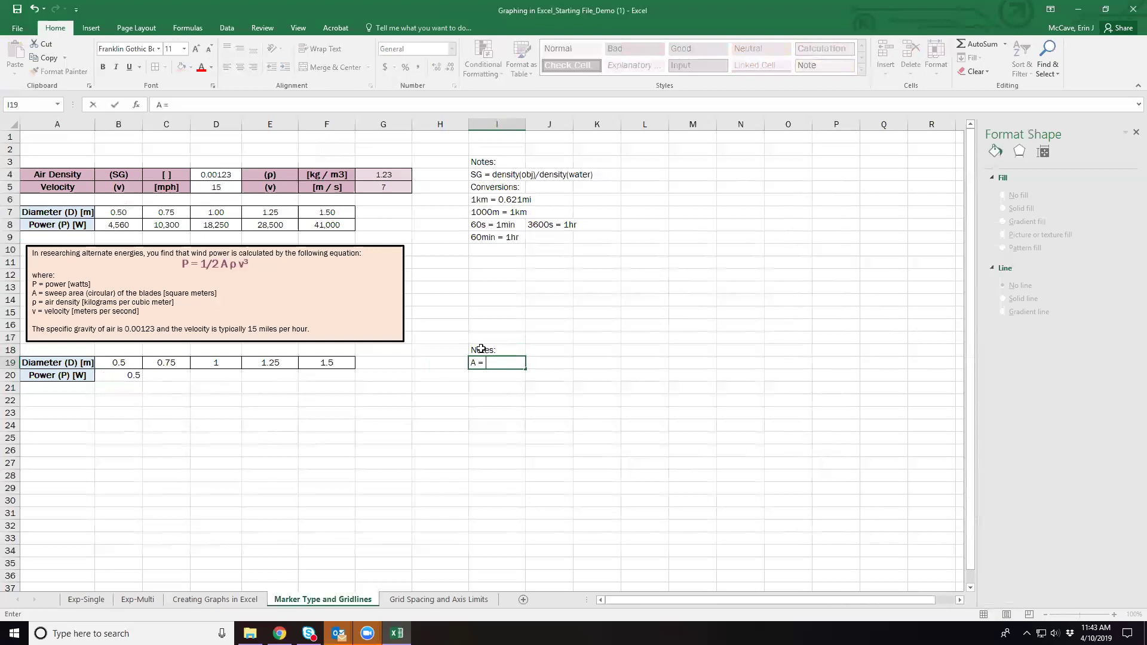
{"action": "type", "text": "= pi()*r^2"}
{"action": "key", "text": "Return"}
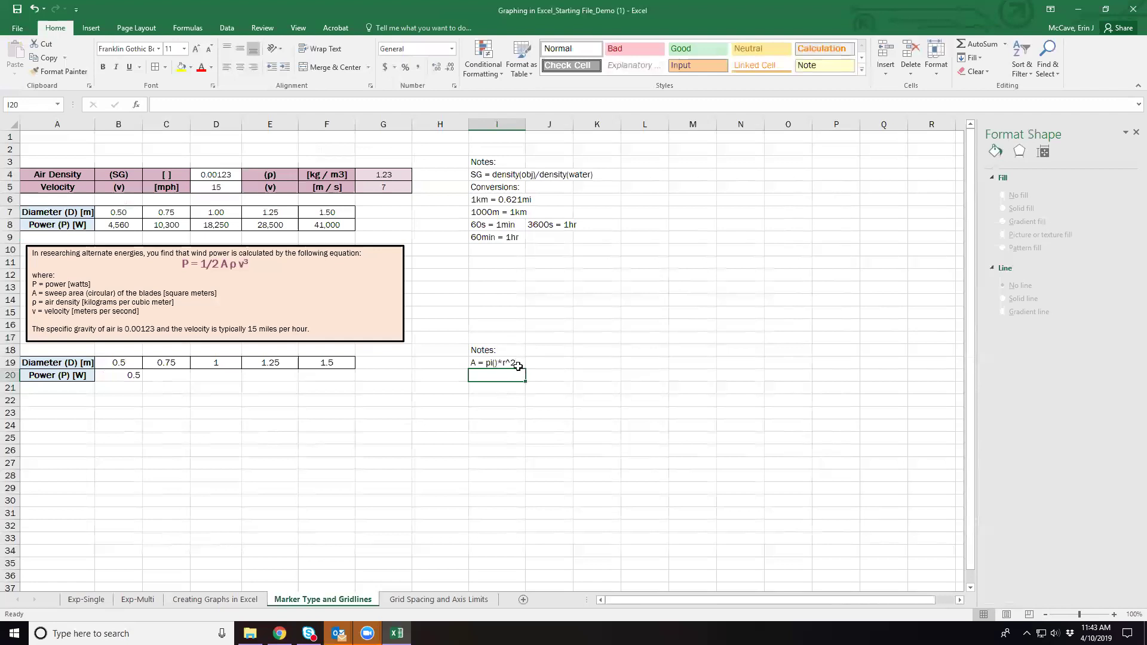
{"action": "type", "text": "r = "}
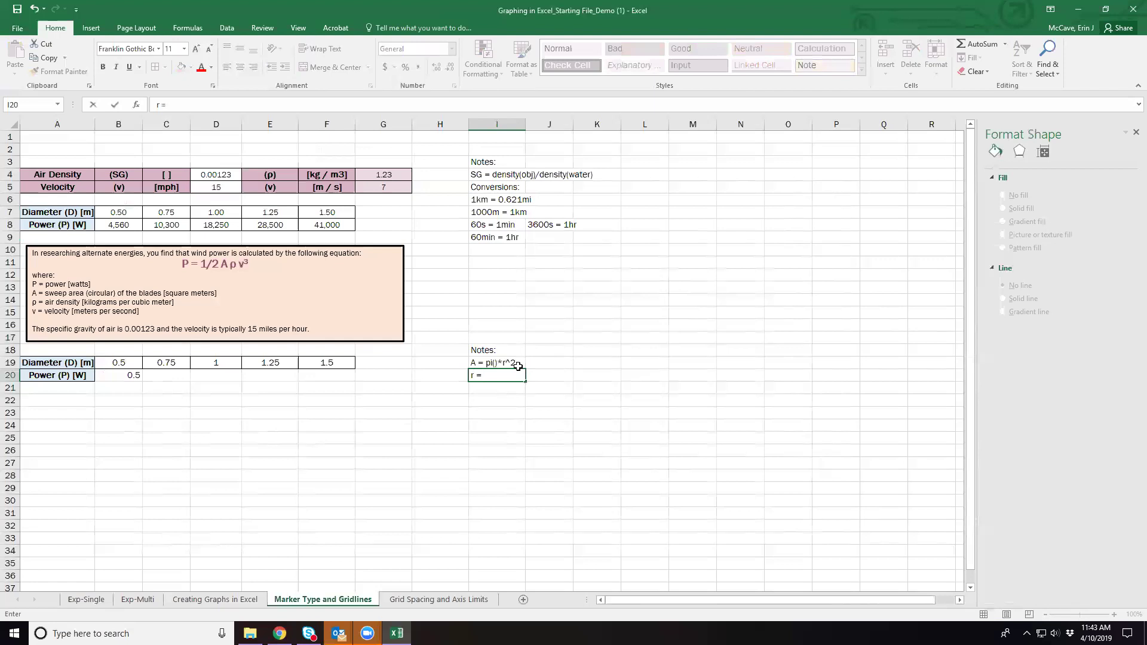
{"action": "type", "text": "0.5*d"}
{"action": "left_click", "coordinate": [507, 398]}
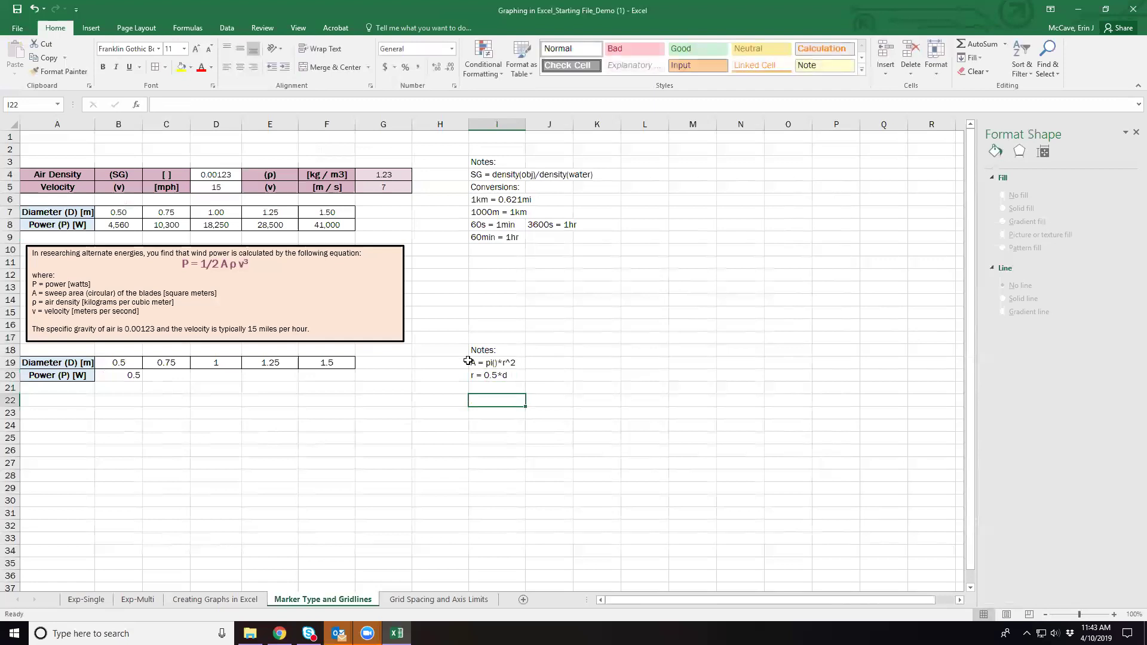
Extend the B20 power formula with the circular sweep area term based on the diameter in B19: =(1/2)*pi()*(B19/2)^2.
{"action": "left_click", "coordinate": [129, 377]}
{"action": "left_click", "coordinate": [216, 114]}
{"action": "type", "text": "*"}
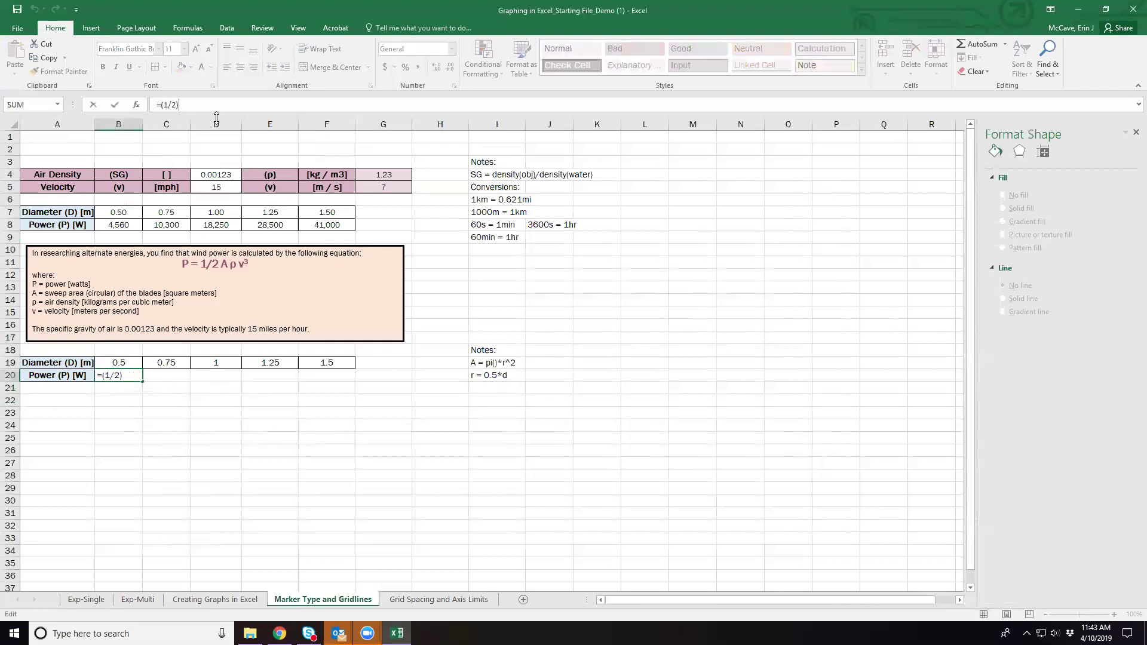
{"action": "type", "text": "pi"}
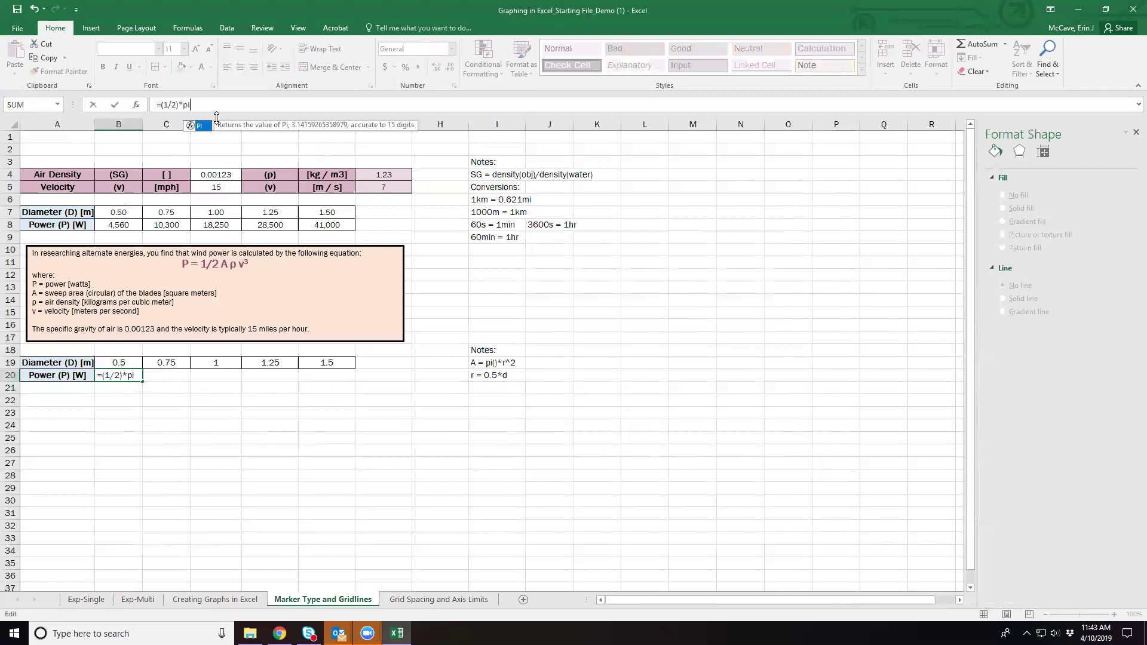
{"action": "type", "text": "()*"}
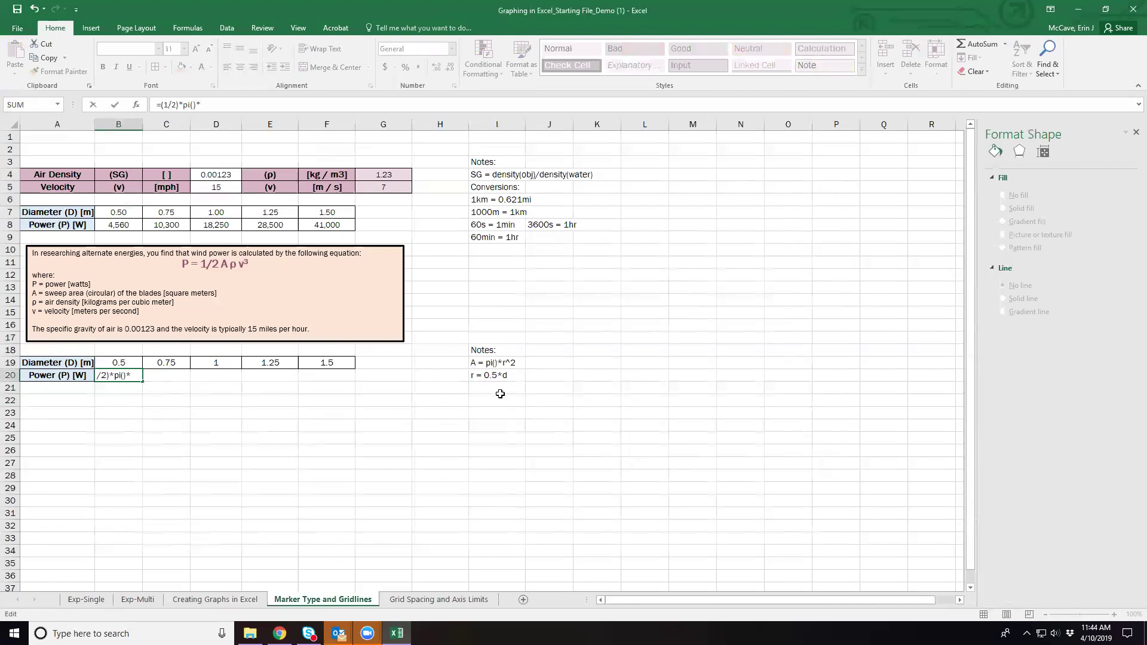
{"action": "type", "text": "("}
{"action": "left_click", "coordinate": [124, 361]}
{"action": "type", "text": "/2"}
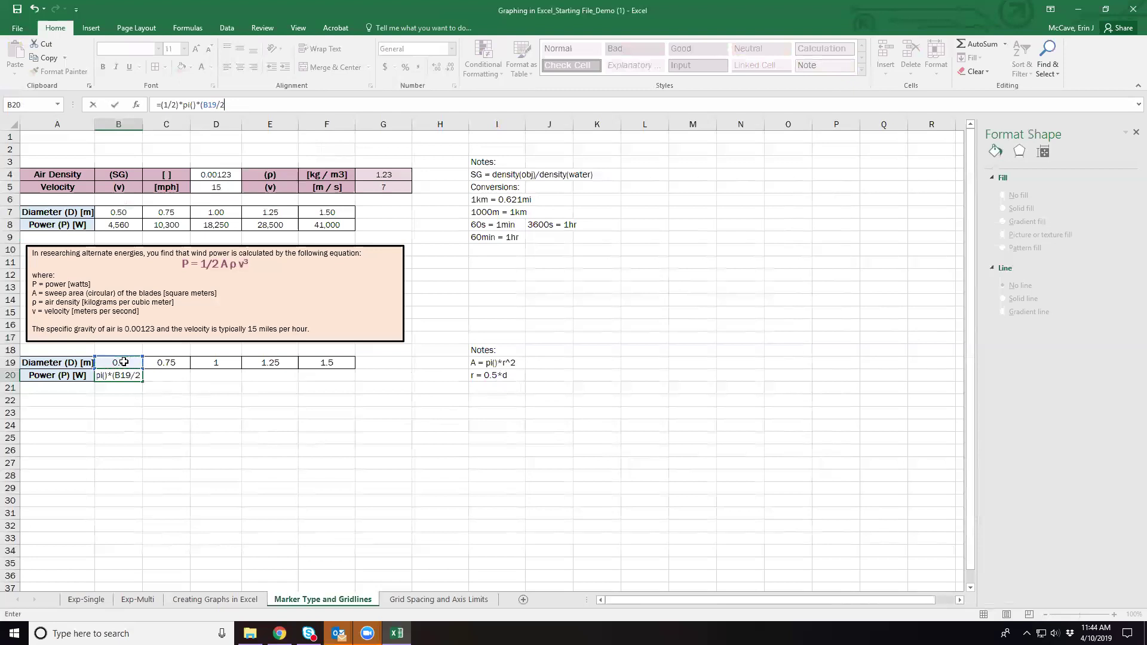
{"action": "type", "text": ")^2*"}
Complete the B20 formula by multiplying by the air density and cubed velocity: =(1/2)*pi()*(B19/2)^2*G4*G5^3.
{"action": "left_click", "coordinate": [378, 174]}
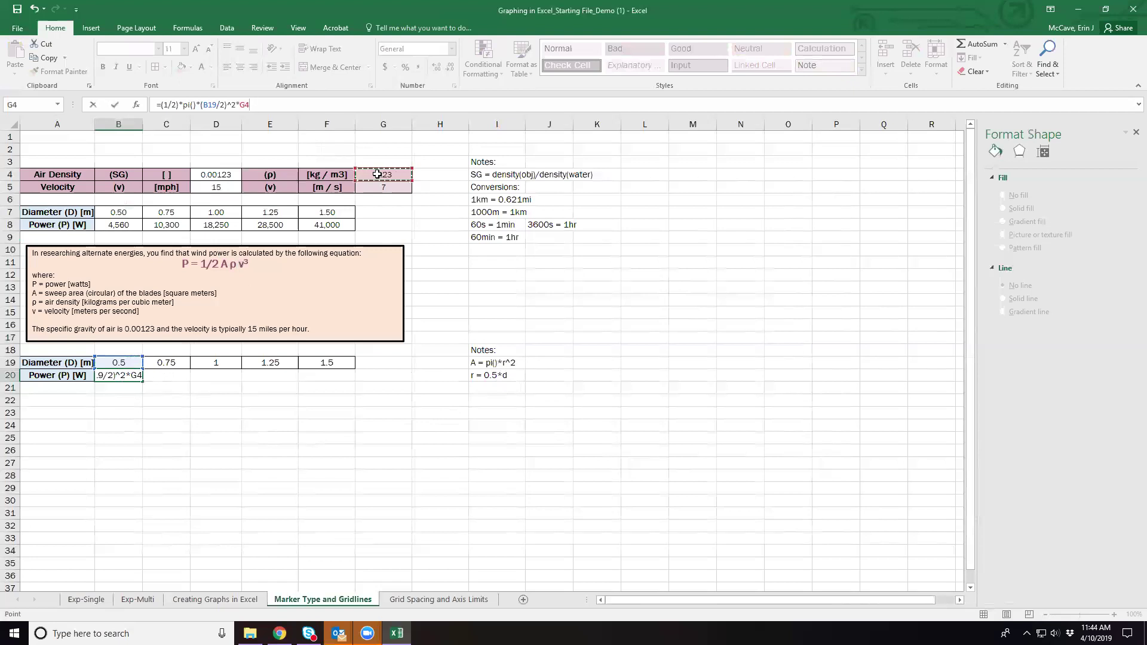
{"action": "type", "text": "*"}
{"action": "left_click", "coordinate": [382, 189]}
{"action": "type", "text": "^3"}
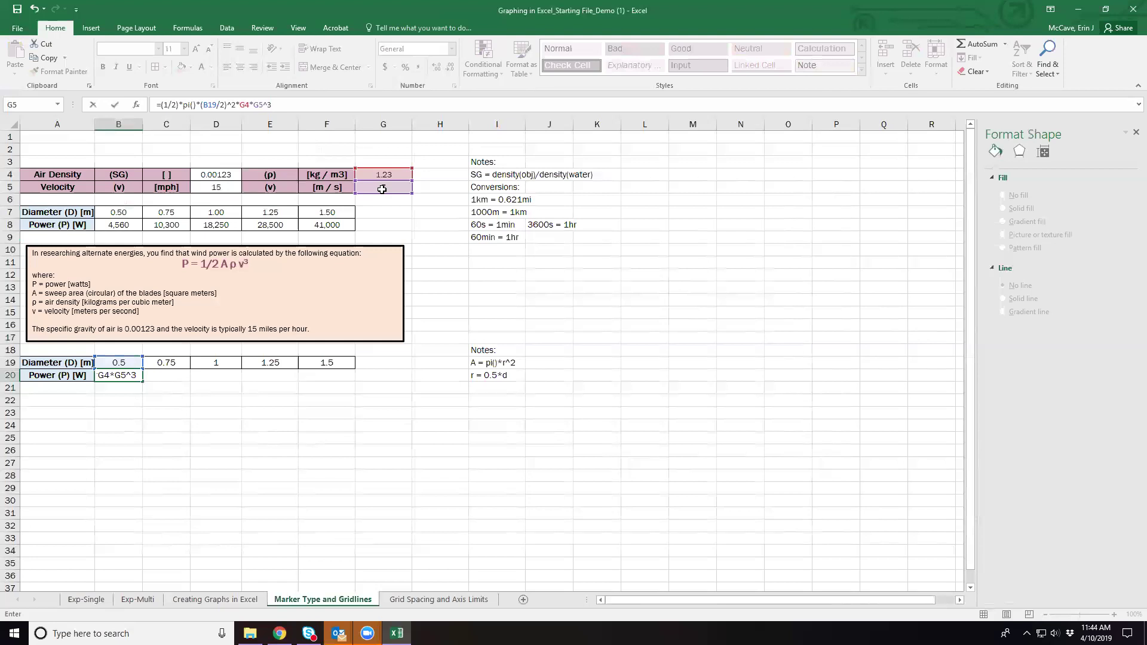
{"action": "key", "text": "Return"}
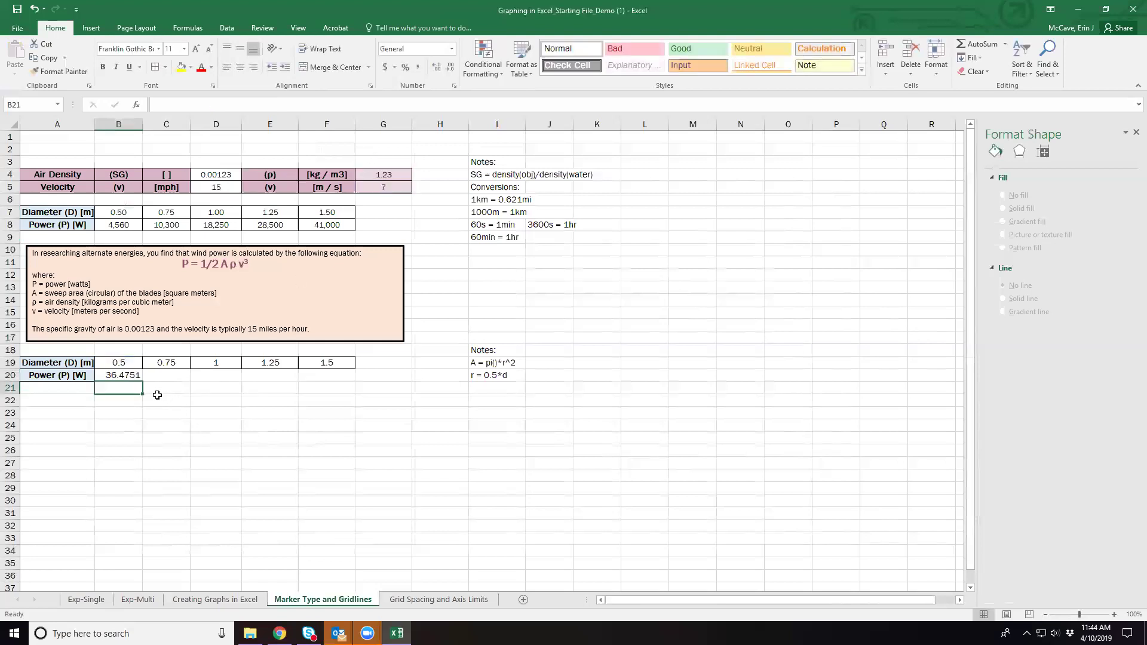
Try to fill the B20 power formula with its relative references across through F20.
{"action": "left_click", "coordinate": [126, 375]}
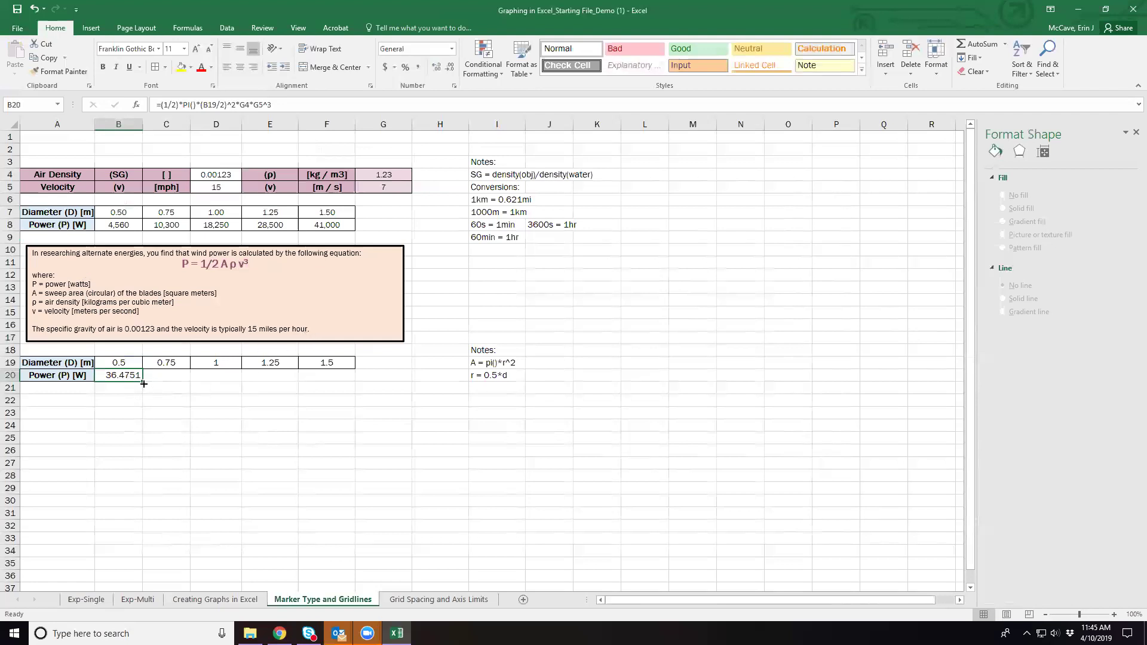
{"action": "left_click_drag", "start_coordinate": [143, 382], "coordinate": [354, 382]}
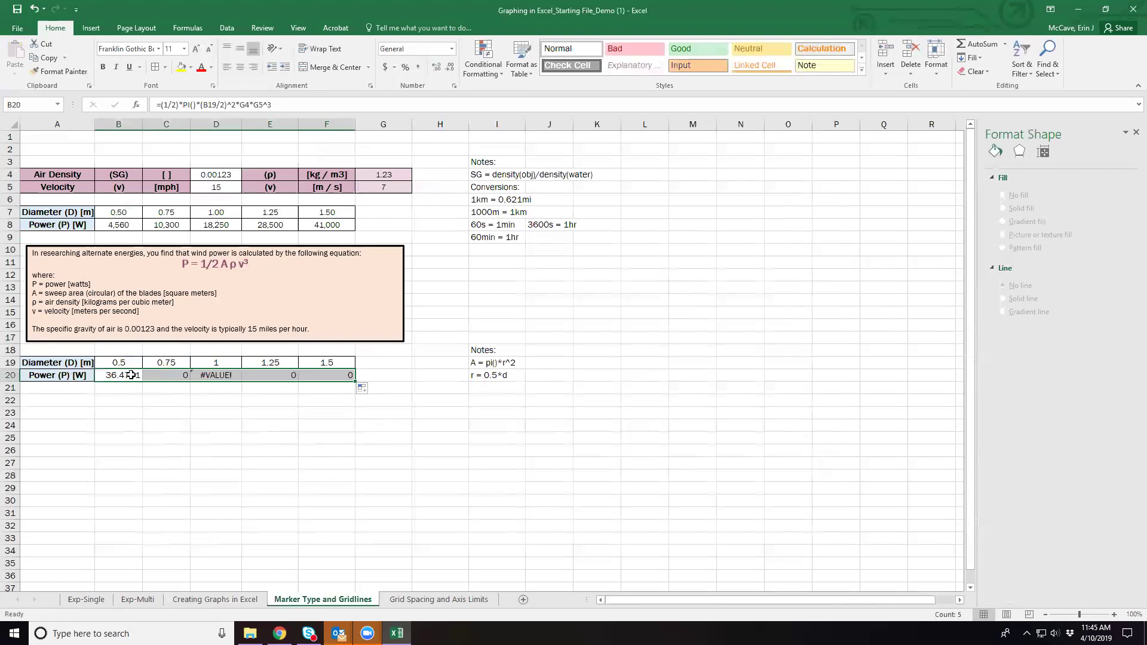
Make the density and velocity references in B20 absolute ($G$4 and $G$5) and refill the formula across through F20.
{"action": "left_click", "coordinate": [113, 376]}
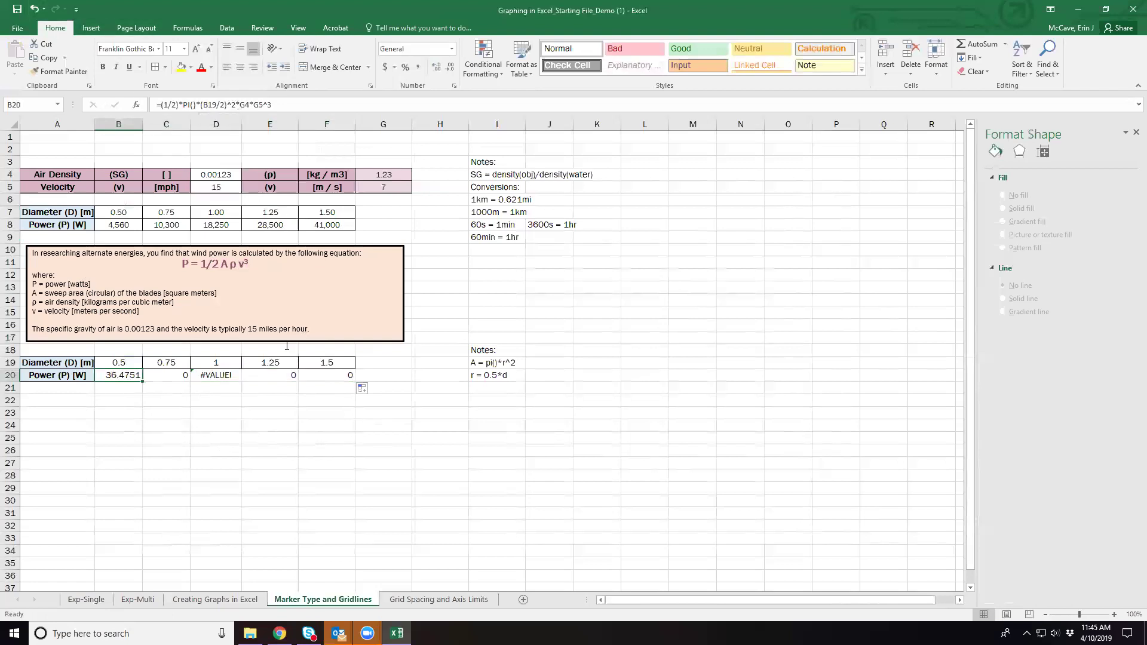
{"action": "left_click", "coordinate": [208, 105]}
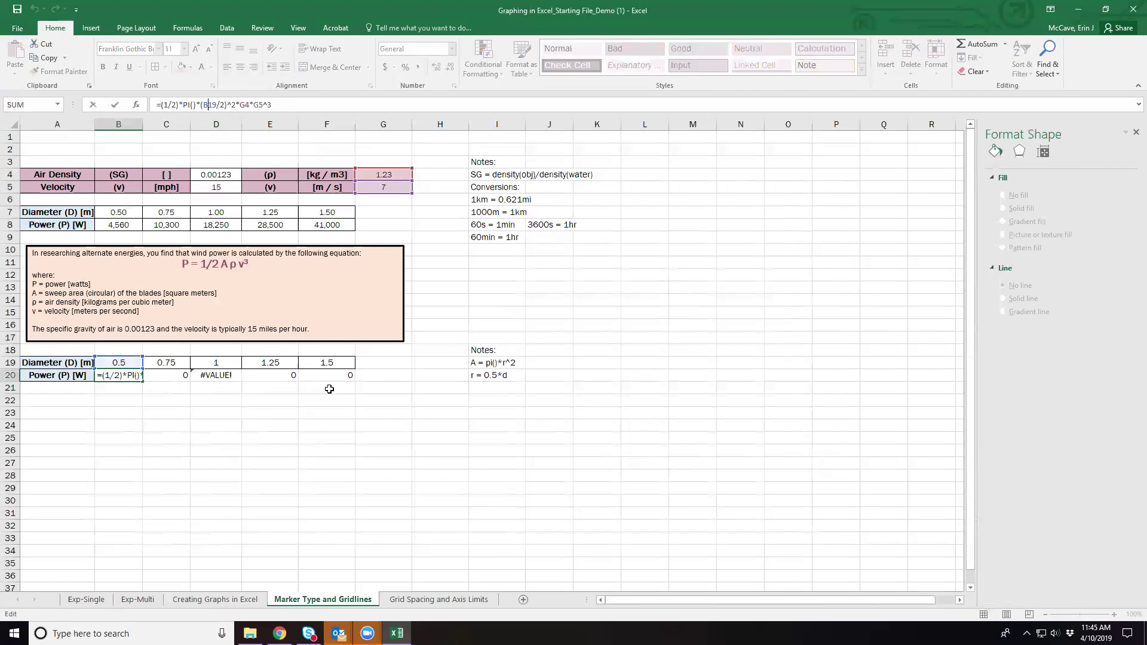
{"action": "left_click", "coordinate": [248, 105]}
{"action": "key", "text": "F4"}
{"action": "key", "text": "Right"}
{"action": "key", "text": "Right"}
{"action": "key", "text": "F4"}
{"action": "key", "text": "Return"}
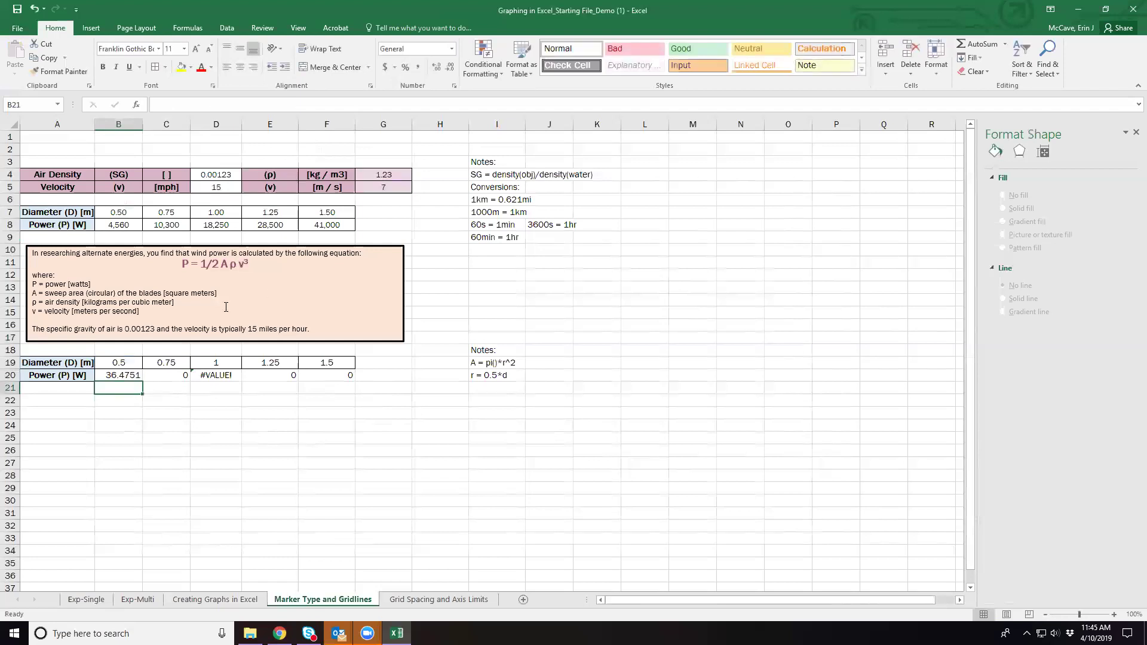
{"action": "left_click", "coordinate": [119, 374]}
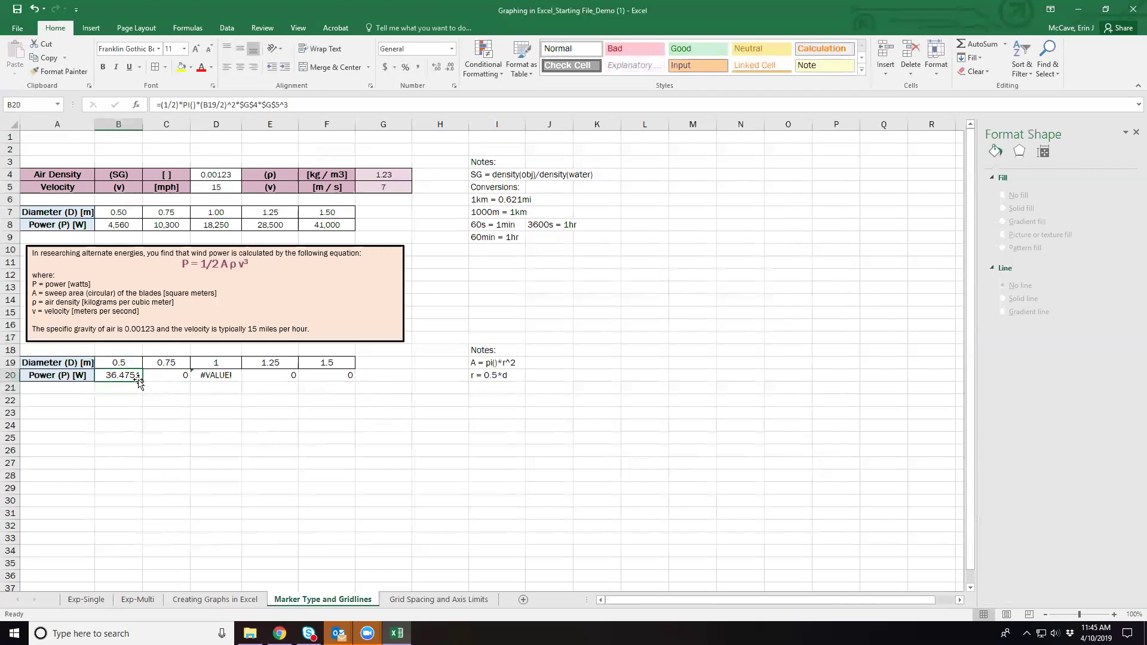
{"action": "left_click_drag", "start_coordinate": [142, 380], "coordinate": [353, 380]}
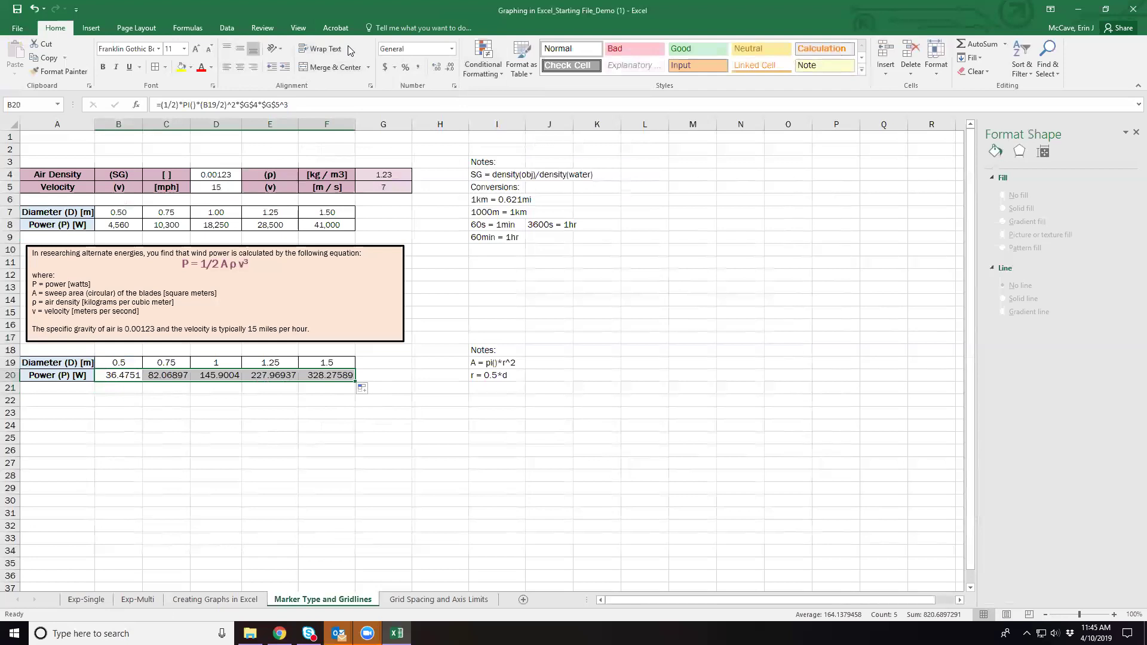
Format the power values in B20:F20 as centered whole numbers and apply borders to all cells in B19:F20.
{"action": "left_click", "coordinate": [449, 69]}
{"action": "left_click", "coordinate": [449, 69]}
{"action": "left_click", "coordinate": [450, 70]}
{"action": "left_click", "coordinate": [449, 69]}
{"action": "left_click", "coordinate": [240, 64]}
{"action": "left_click", "coordinate": [269, 465]}
{"action": "left_click_drag", "start_coordinate": [106, 362], "coordinate": [347, 375]}
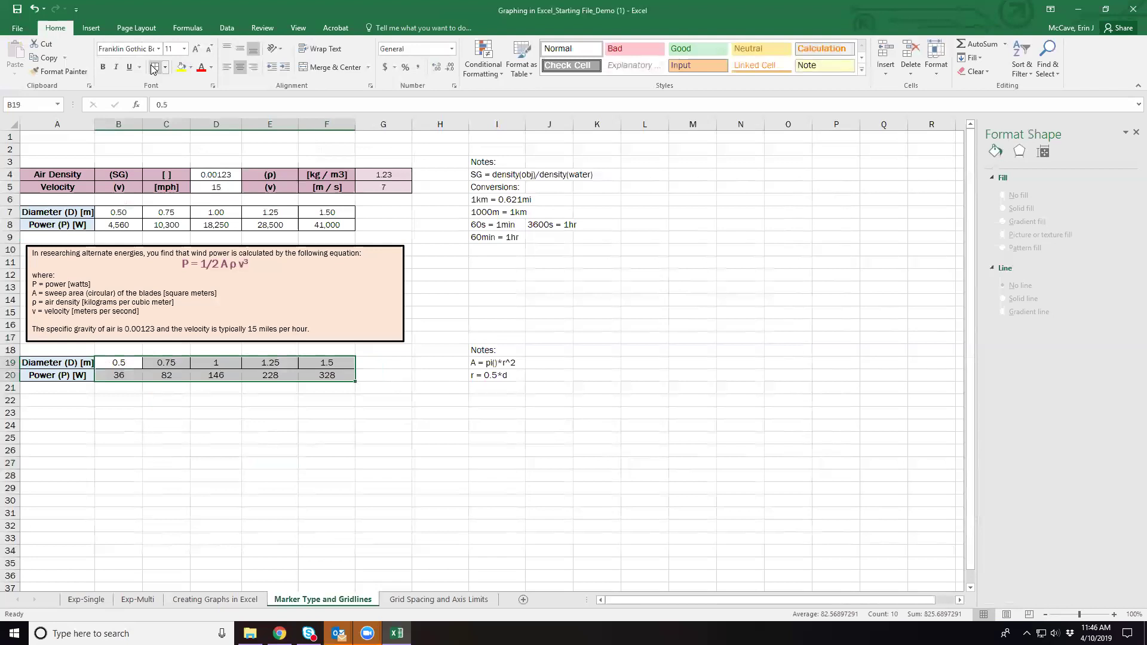
Insert a Scatter with Smooth Lines chart from B19:F20 and remove its chart title.
{"action": "left_click", "coordinate": [114, 363]}
{"action": "left_click_drag", "start_coordinate": [170, 362], "coordinate": [344, 375]}
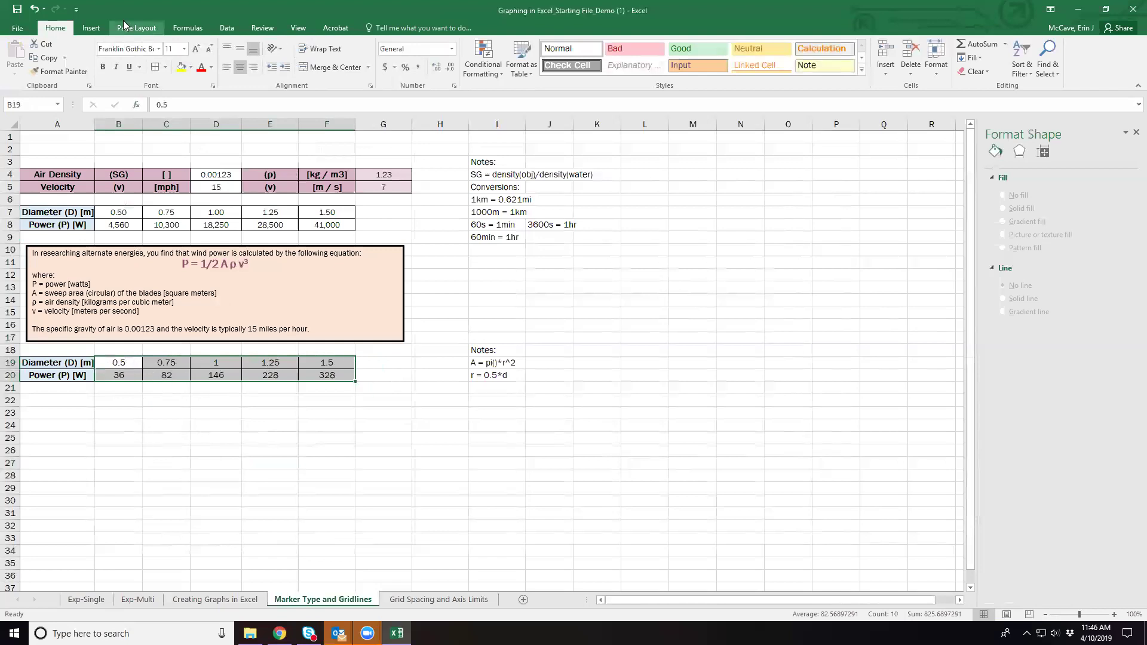
{"action": "left_click", "coordinate": [91, 28]}
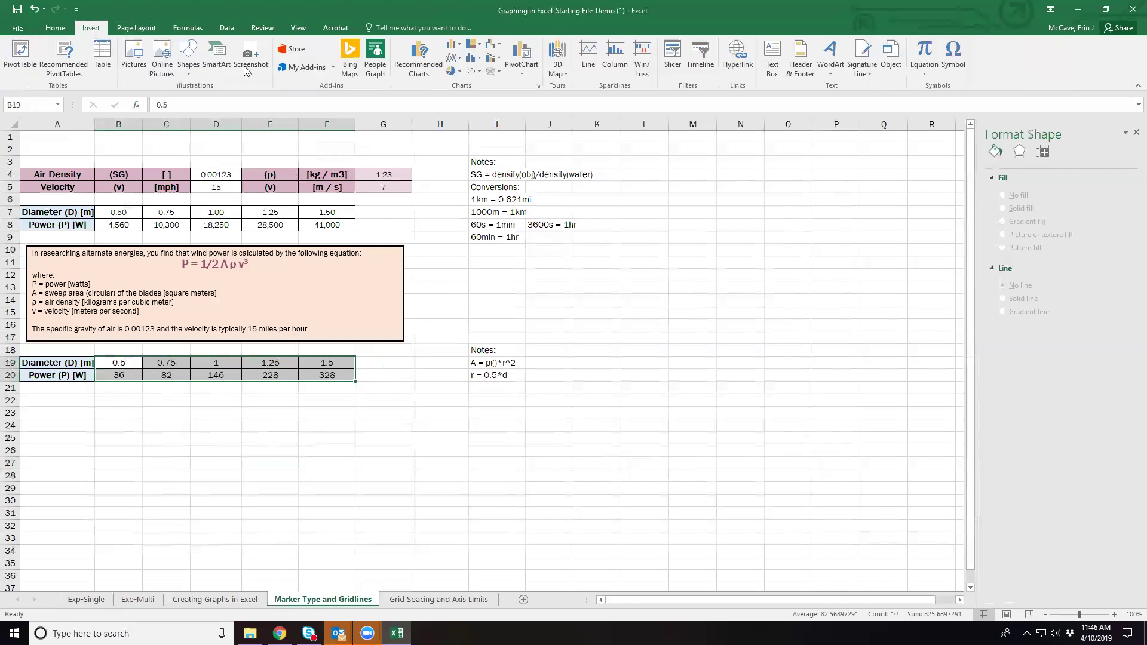
{"action": "left_click", "coordinate": [473, 71]}
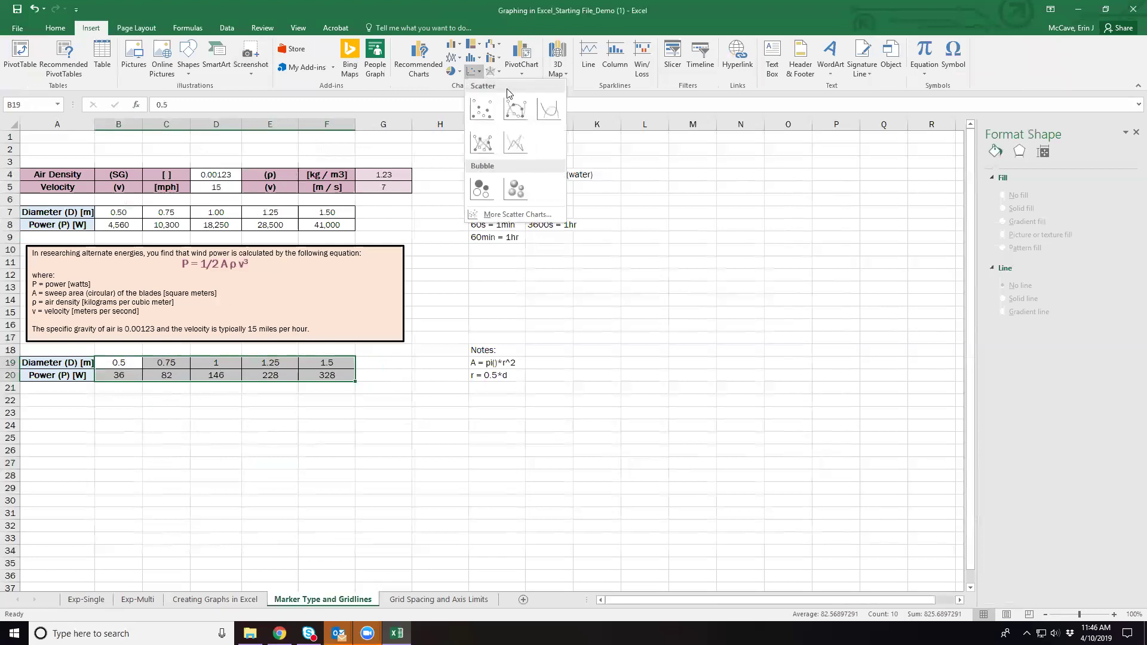
{"action": "left_click", "coordinate": [551, 117]}
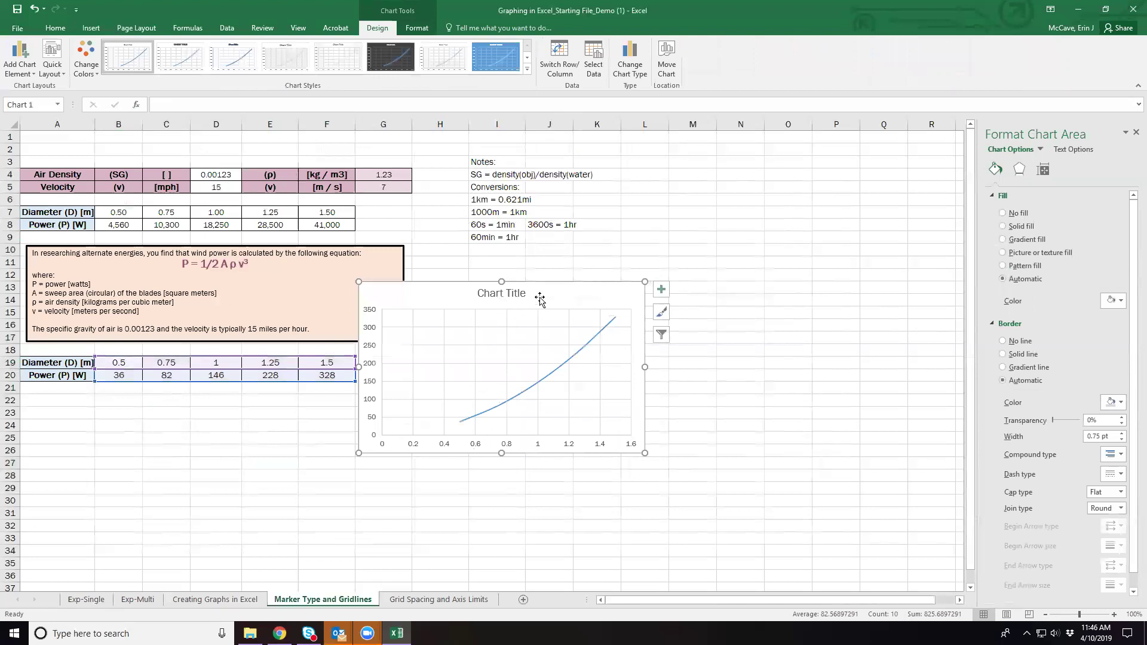
{"action": "left_click", "coordinate": [504, 295]}
{"action": "key", "text": "Delete"}
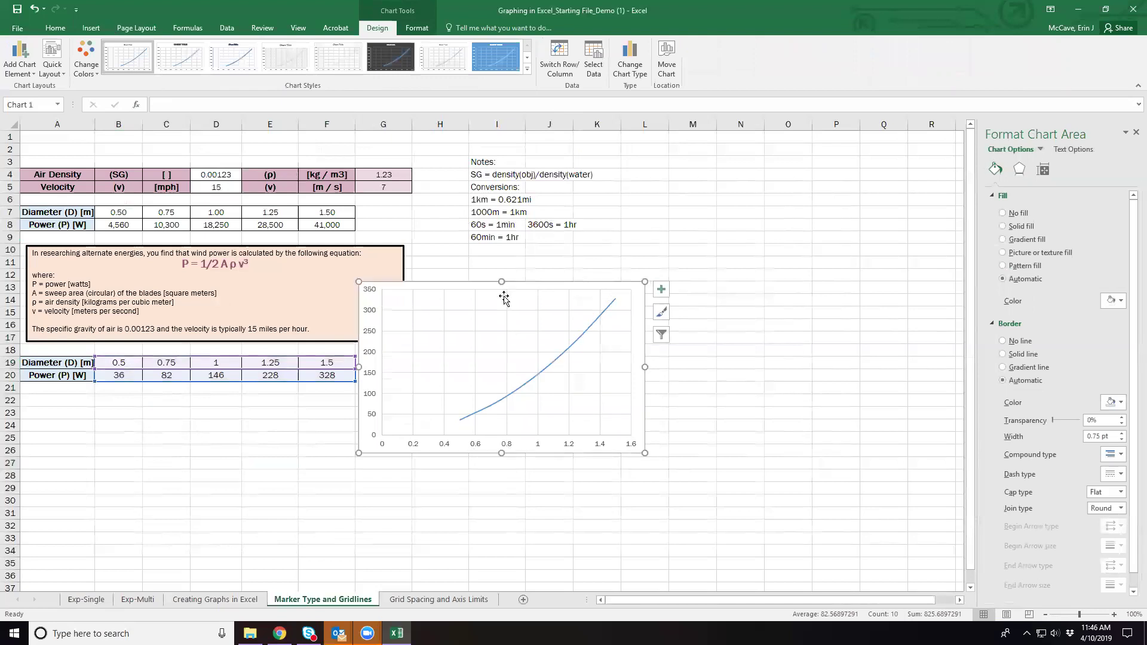
Add axis titles and both primary minor horizontal and primary minor vertical gridlines to the chart.
{"action": "left_click", "coordinate": [661, 289]}
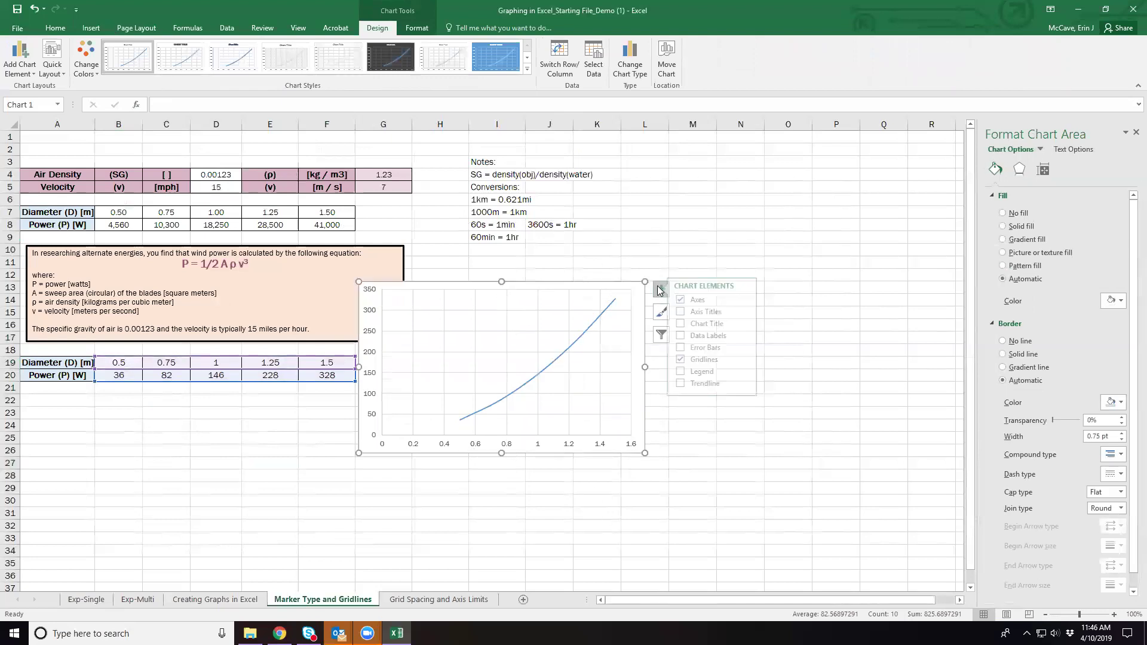
{"action": "left_click", "coordinate": [691, 311]}
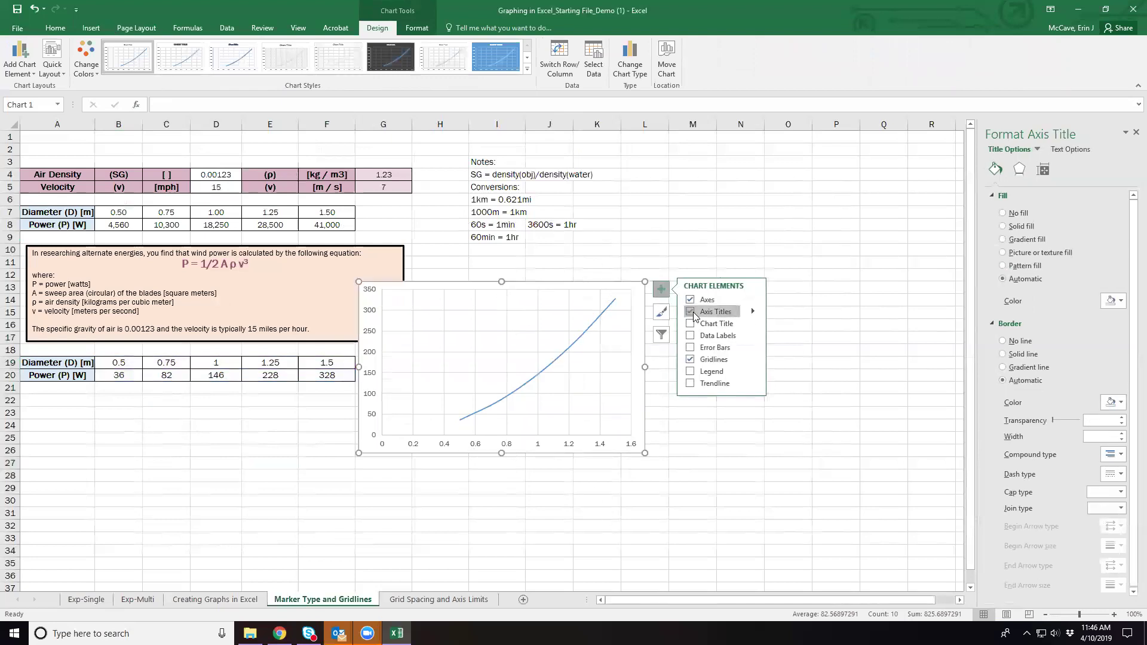
{"action": "left_click", "coordinate": [751, 359]}
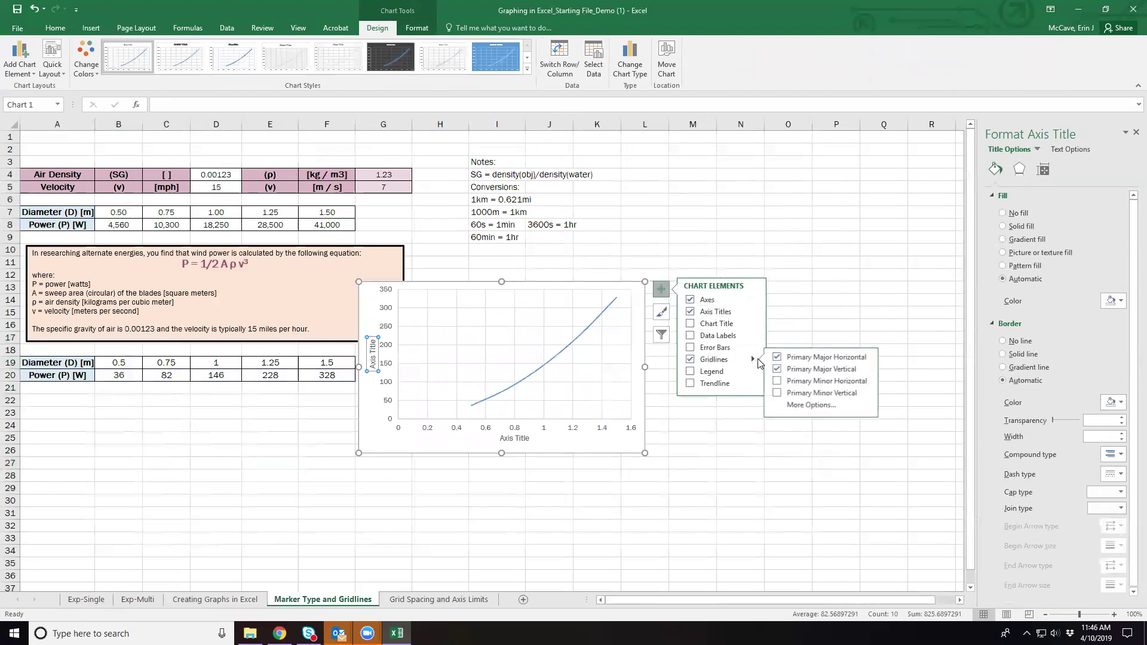
{"action": "left_click", "coordinate": [843, 394]}
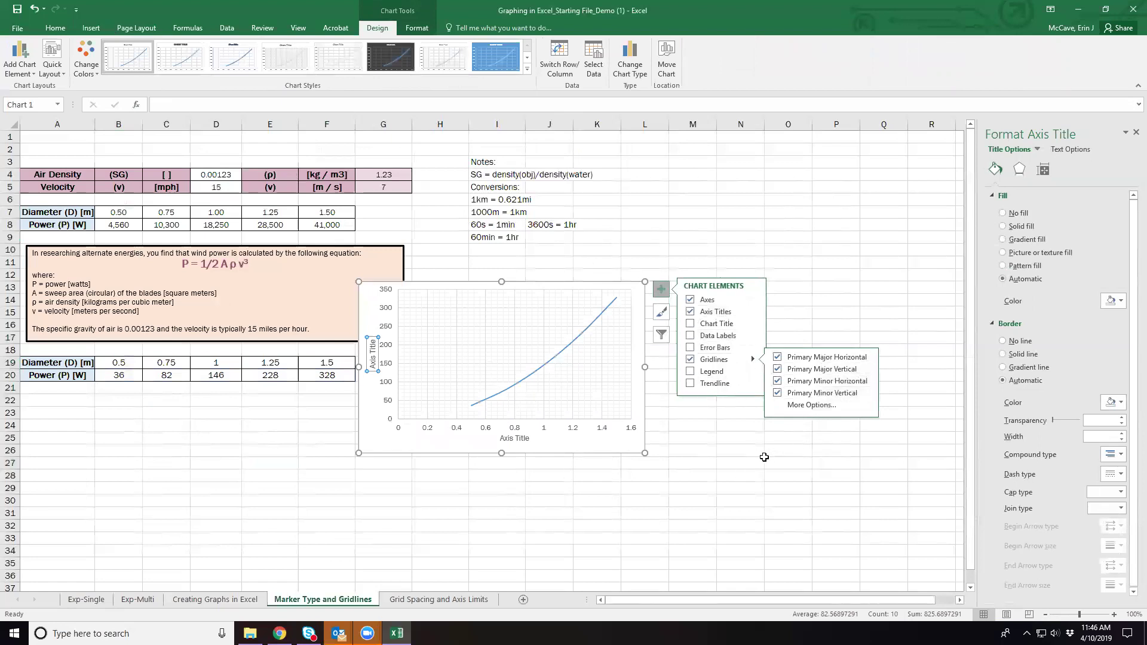
Link the horizontal axis title to the Diameter label in A19 and the vertical axis title to the Power label in A20.
{"action": "left_click", "coordinate": [508, 440]}
{"action": "type", "text": "="}
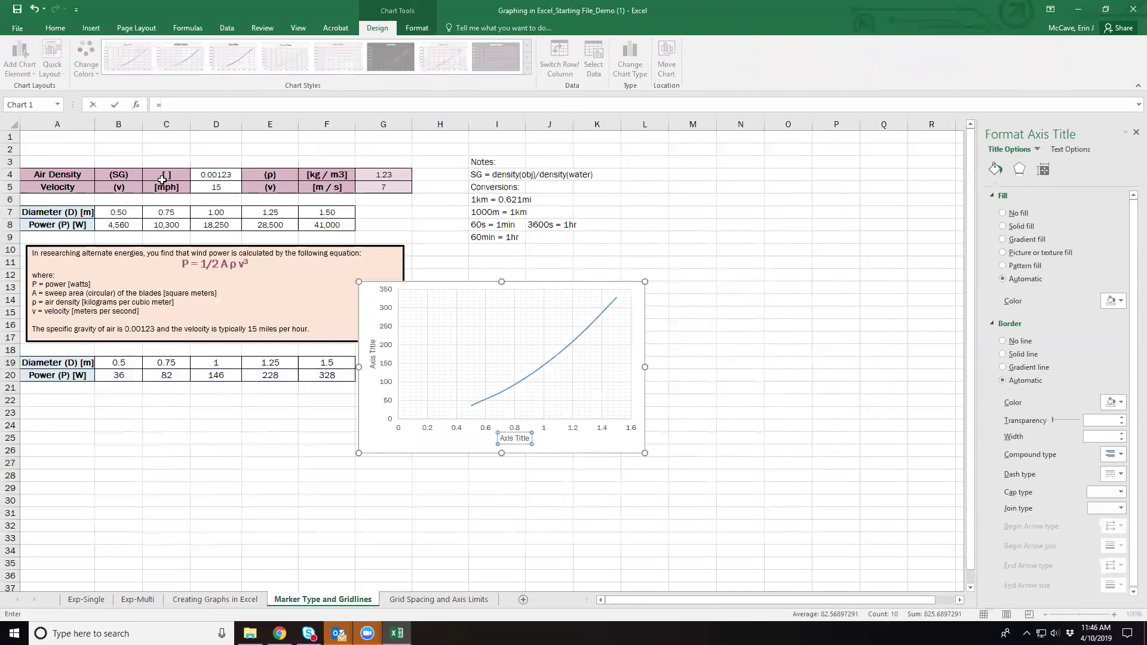
{"action": "left_click", "coordinate": [56, 366]}
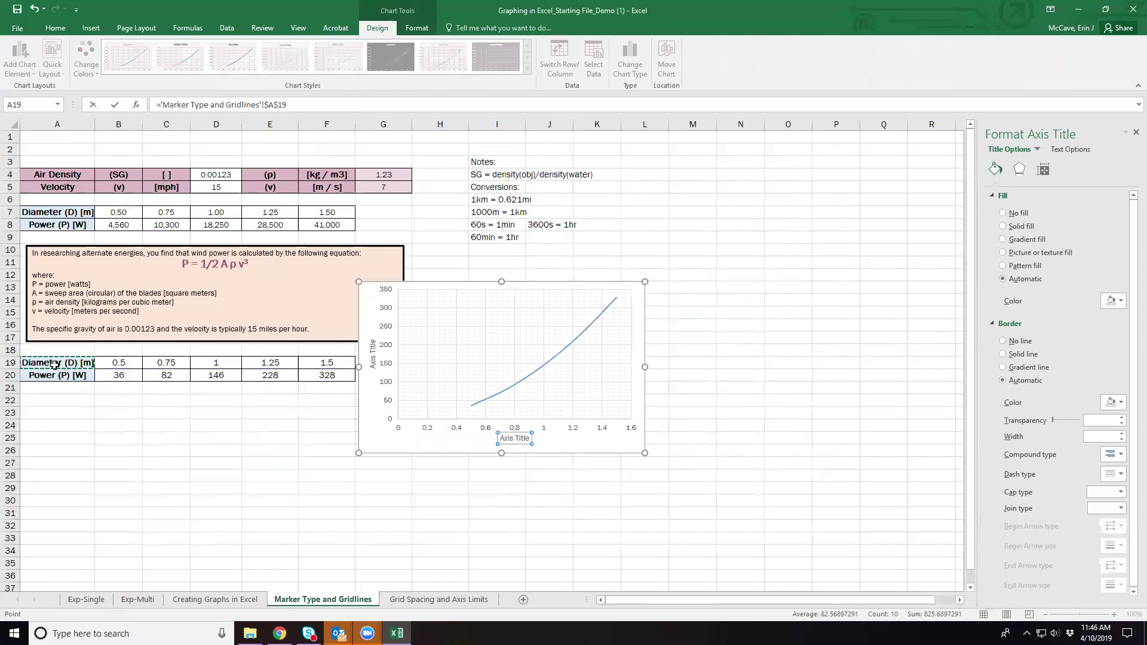
{"action": "key", "text": "Return"}
{"action": "left_click", "coordinate": [373, 362]}
{"action": "type", "text": "="}
{"action": "left_click", "coordinate": [55, 375]}
{"action": "key", "text": "Return"}
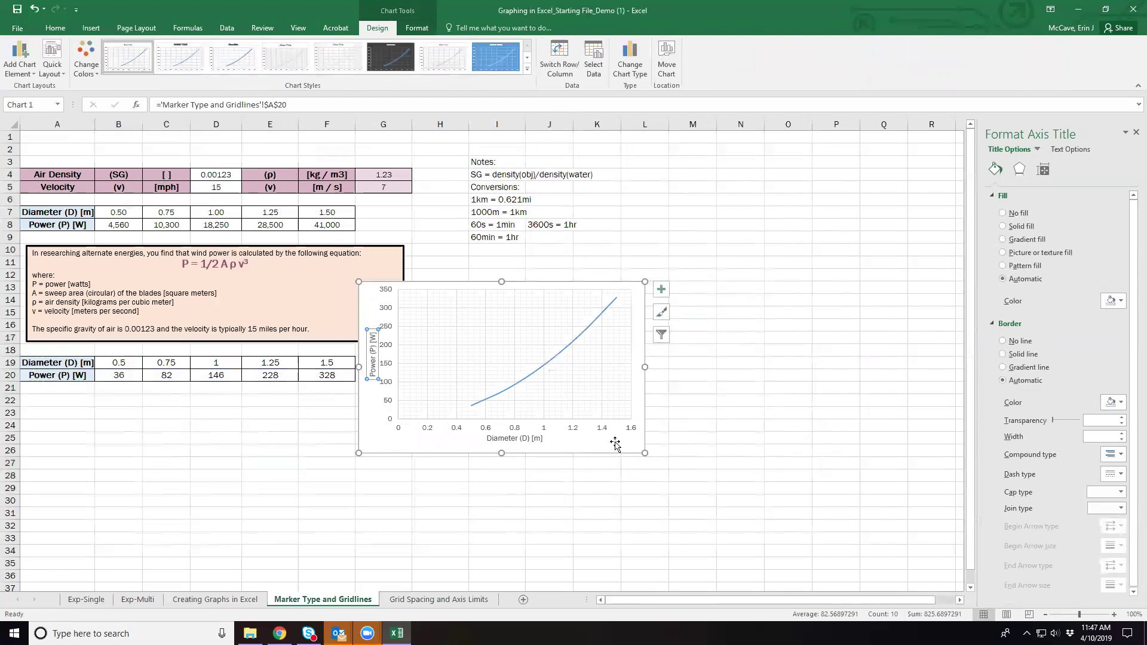
Move the chart directly below the new diameter and power table, spanning about rows 23 to 36.
{"action": "left_click_drag", "start_coordinate": [584, 286], "coordinate": [324, 410]}
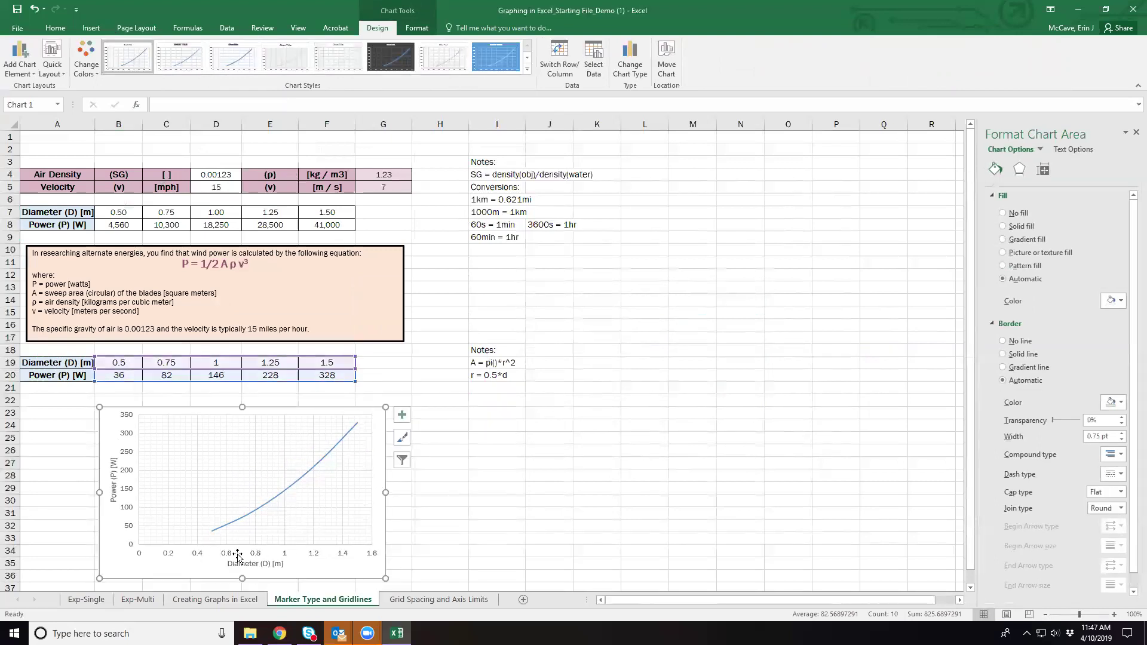
{"action": "left_click", "coordinate": [118, 362]}
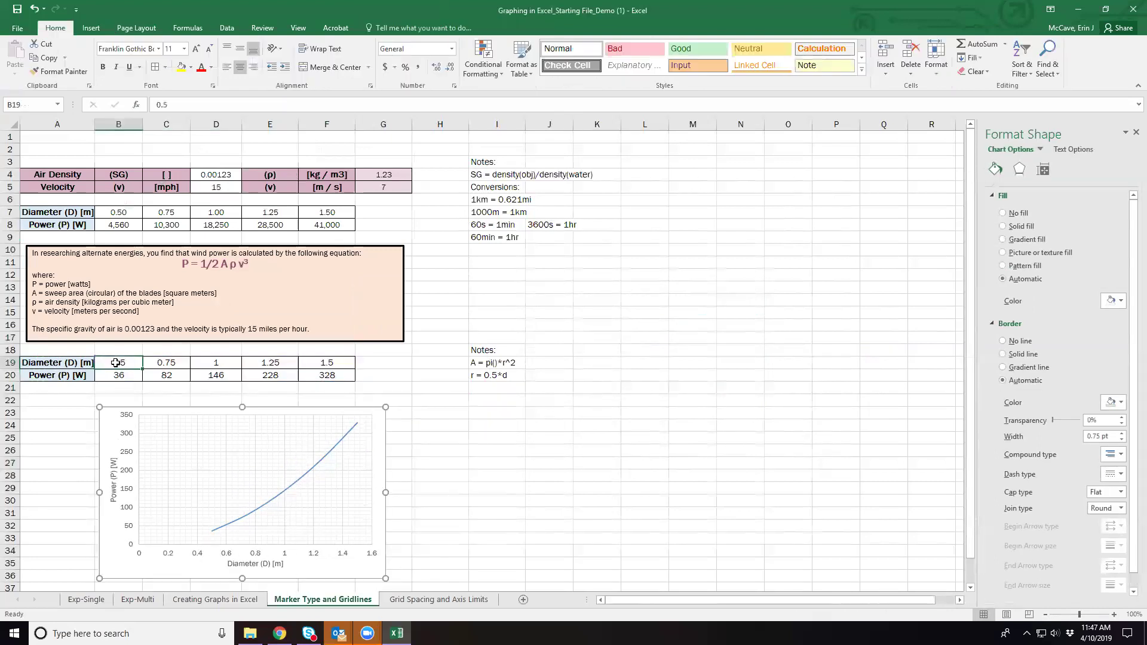
Change the increment in C19's diameter formula to 0.5 and fill it across to F19.
{"action": "left_click", "coordinate": [166, 366]}
{"action": "left_click", "coordinate": [186, 105]}
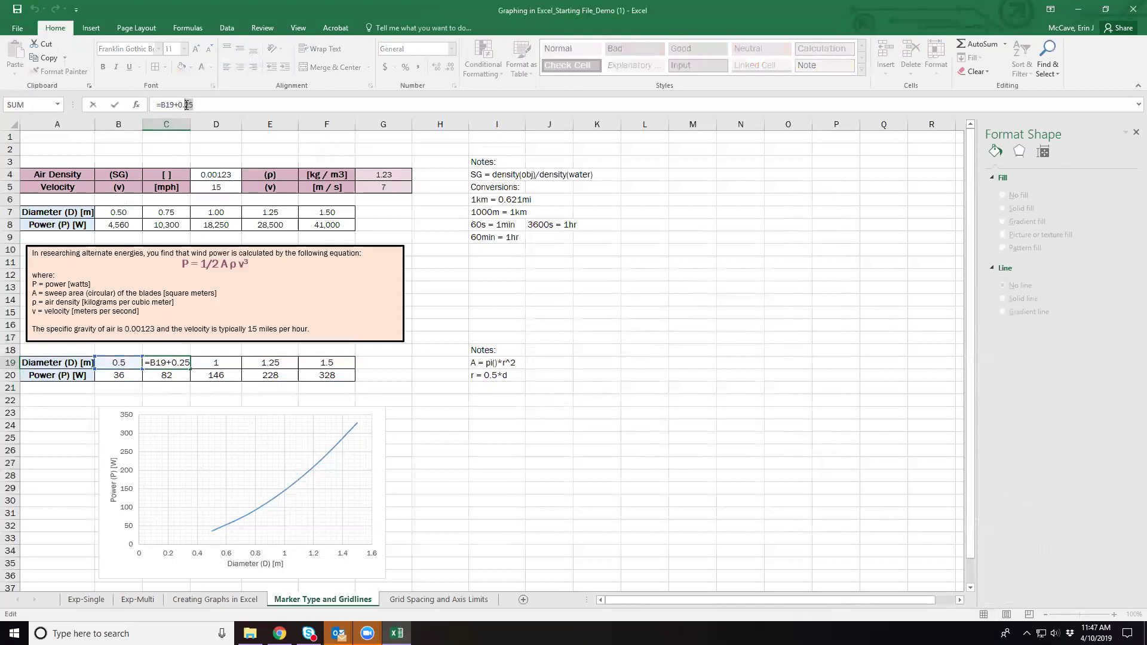
{"action": "type", "text": "5"}
{"action": "key", "text": "Return"}
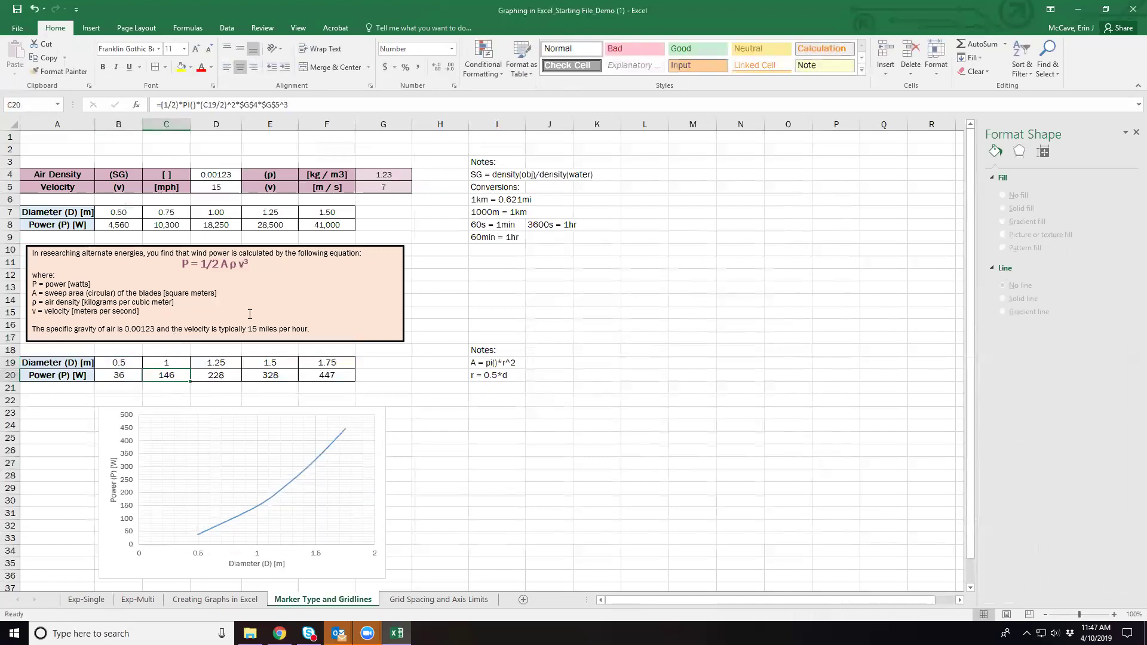
{"action": "left_click", "coordinate": [189, 366]}
{"action": "left_click_drag", "start_coordinate": [191, 367], "coordinate": [354, 369]}
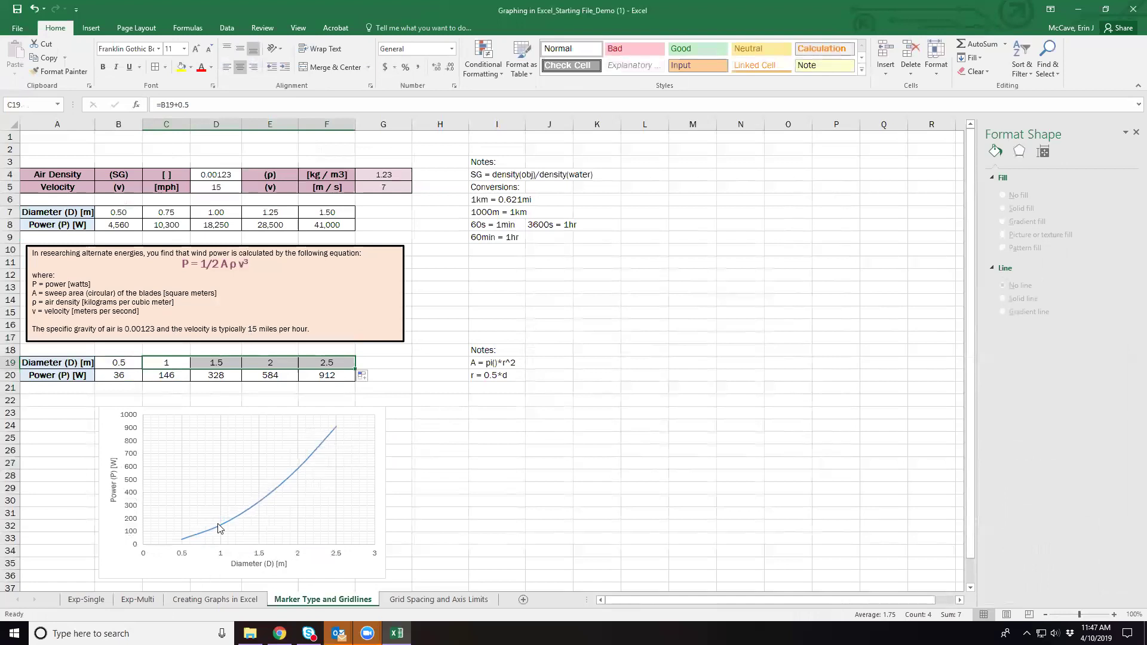
{"action": "mouse_move", "coordinate": [215, 533]}
{"action": "mouse_move", "coordinate": [299, 465]}
{"action": "left_click", "coordinate": [328, 364]}
{"action": "left_click", "coordinate": [163, 366]}
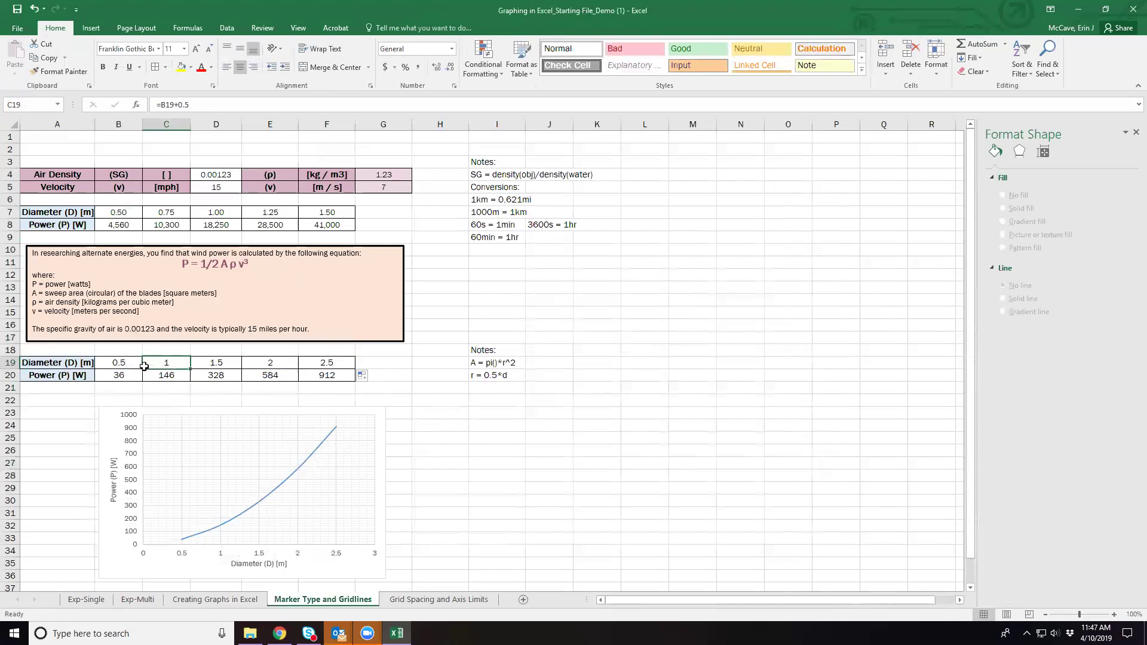
{"action": "left_click", "coordinate": [347, 365]}
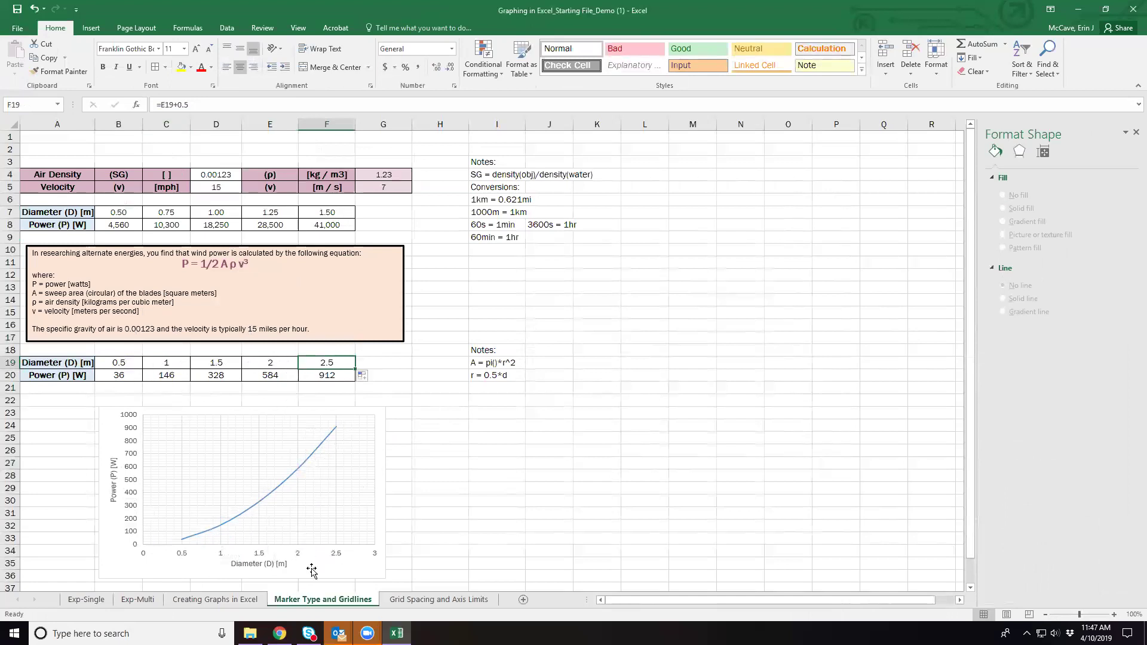
Change C19's diameter formula to =B19+1.5 and fill it across to F19.
{"action": "left_click", "coordinate": [167, 366]}
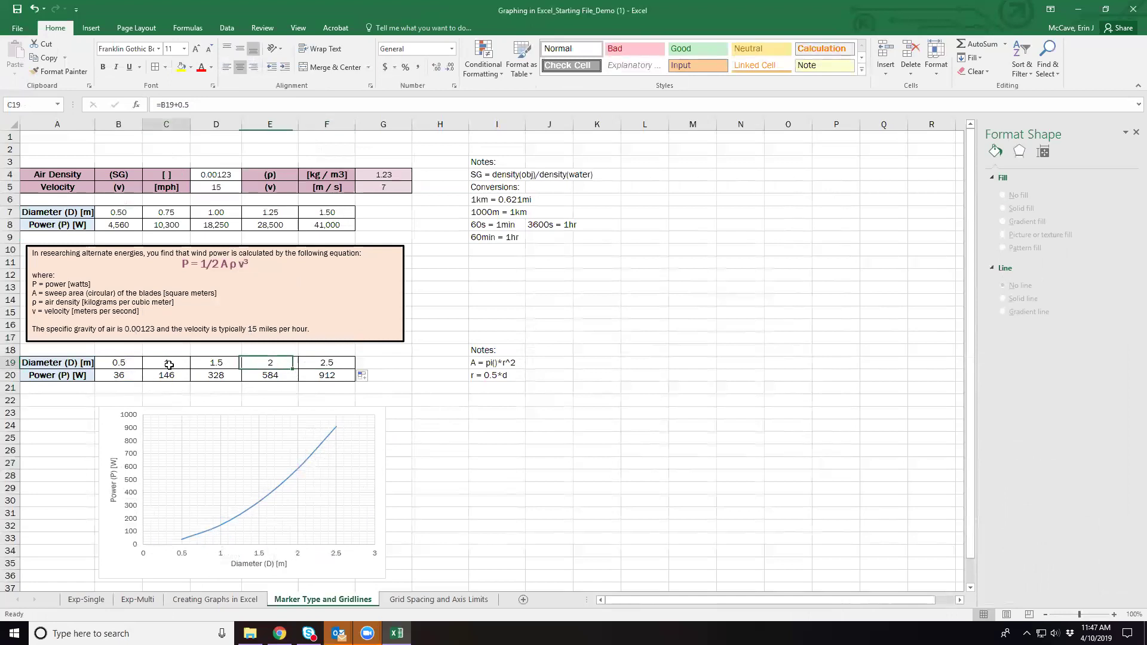
{"action": "left_click", "coordinate": [182, 105]}
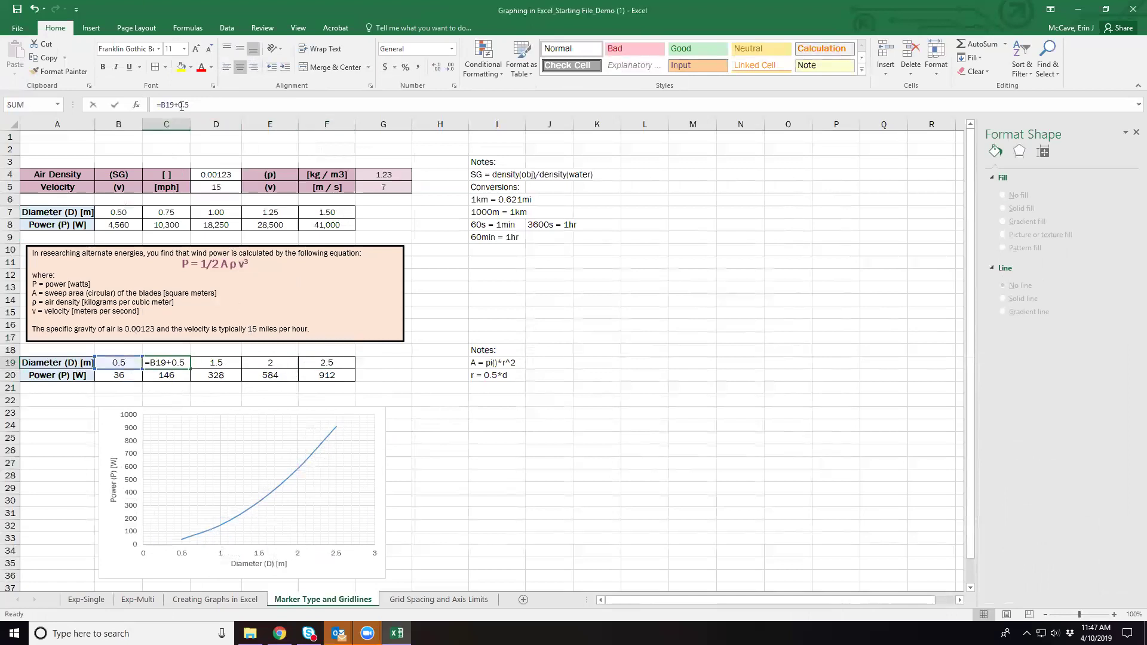
{"action": "key", "text": "BackSpace"}
{"action": "type", "text": "1"}
{"action": "key", "text": "Return"}
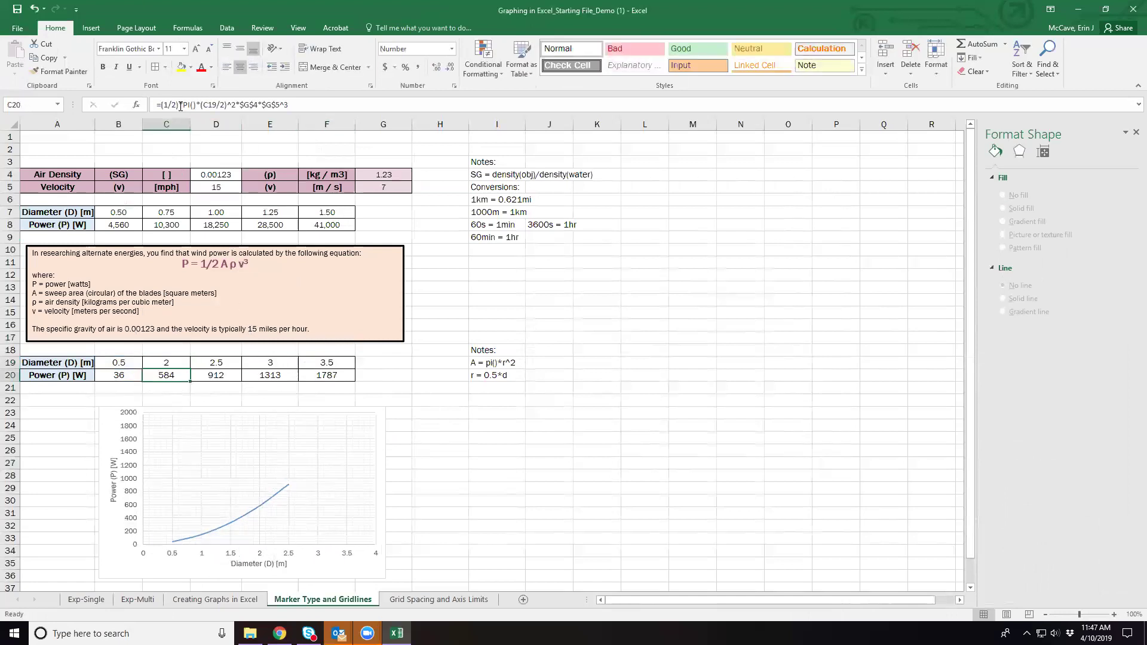
{"action": "left_click", "coordinate": [179, 366]}
{"action": "left_click_drag", "start_coordinate": [190, 370], "coordinate": [349, 367]}
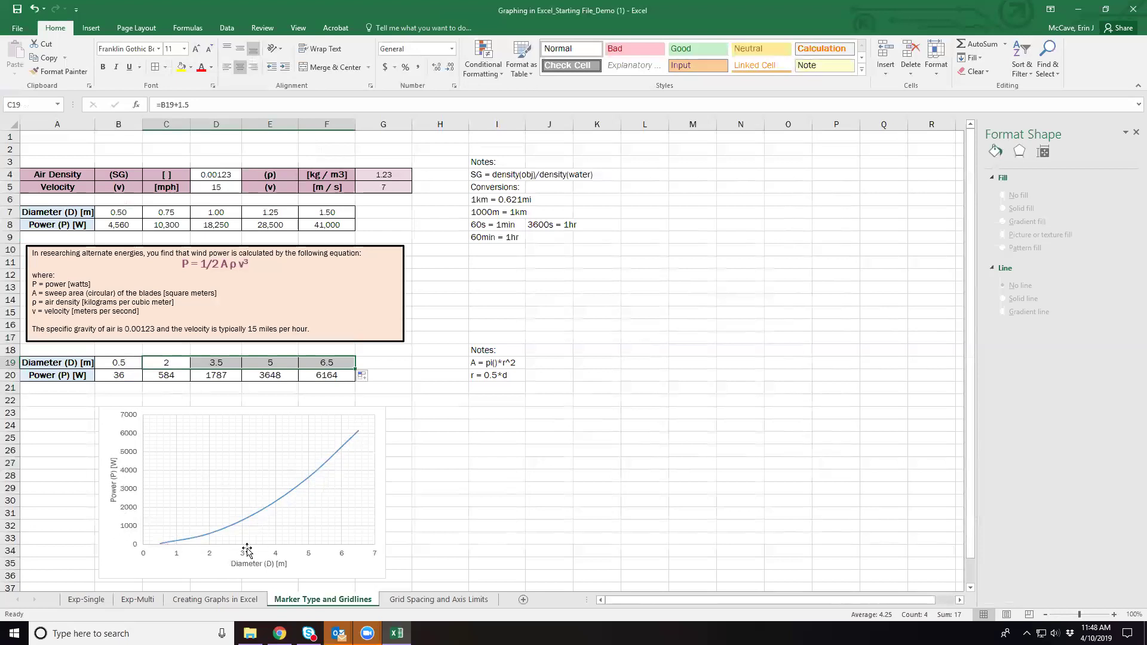
Move the power versus diameter chart to a new chart sheet named Theo.
{"action": "right_click", "coordinate": [349, 569]}
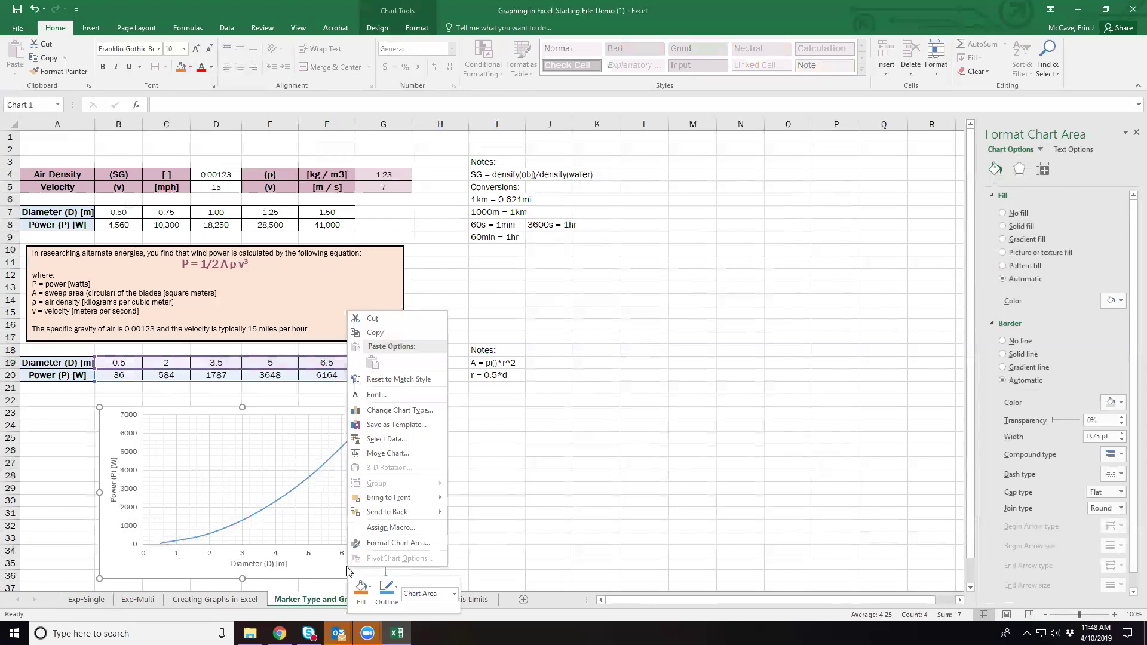
{"action": "left_click", "coordinate": [412, 453]}
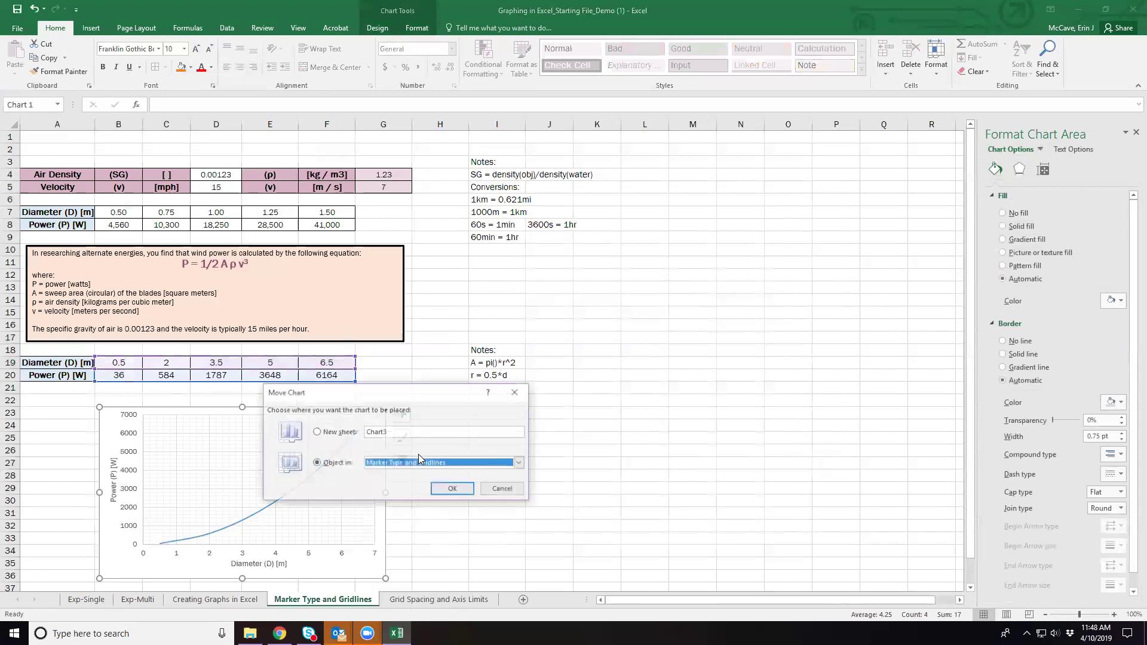
{"action": "left_click", "coordinate": [316, 431]}
{"action": "type", "text": "Thio"}
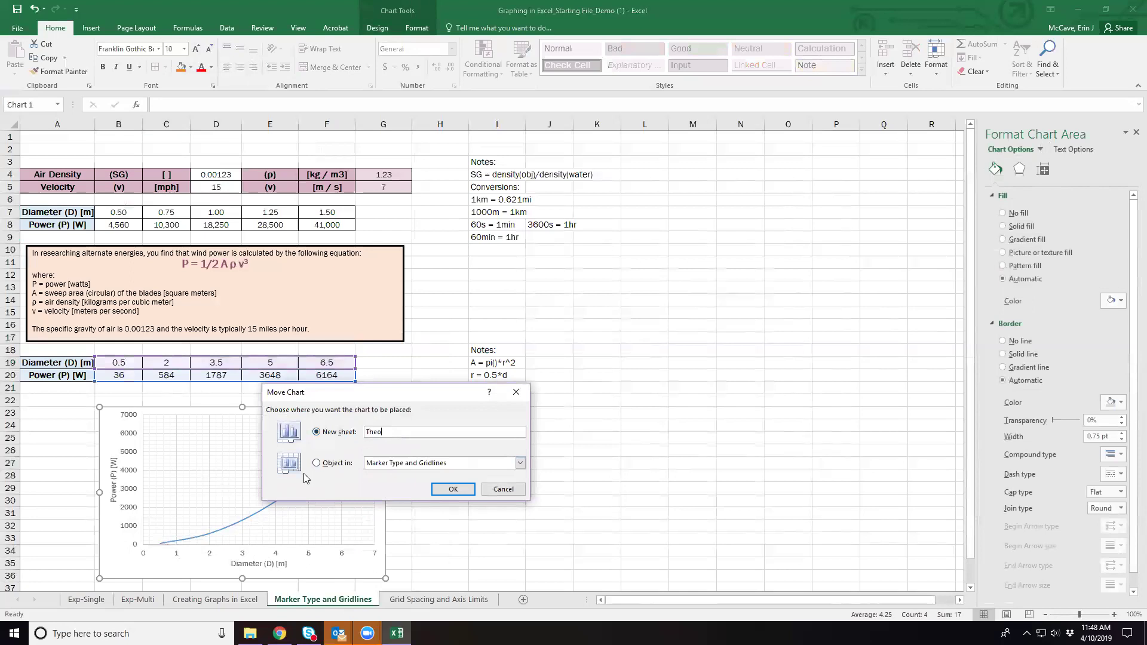
{"action": "left_click", "coordinate": [453, 489]}
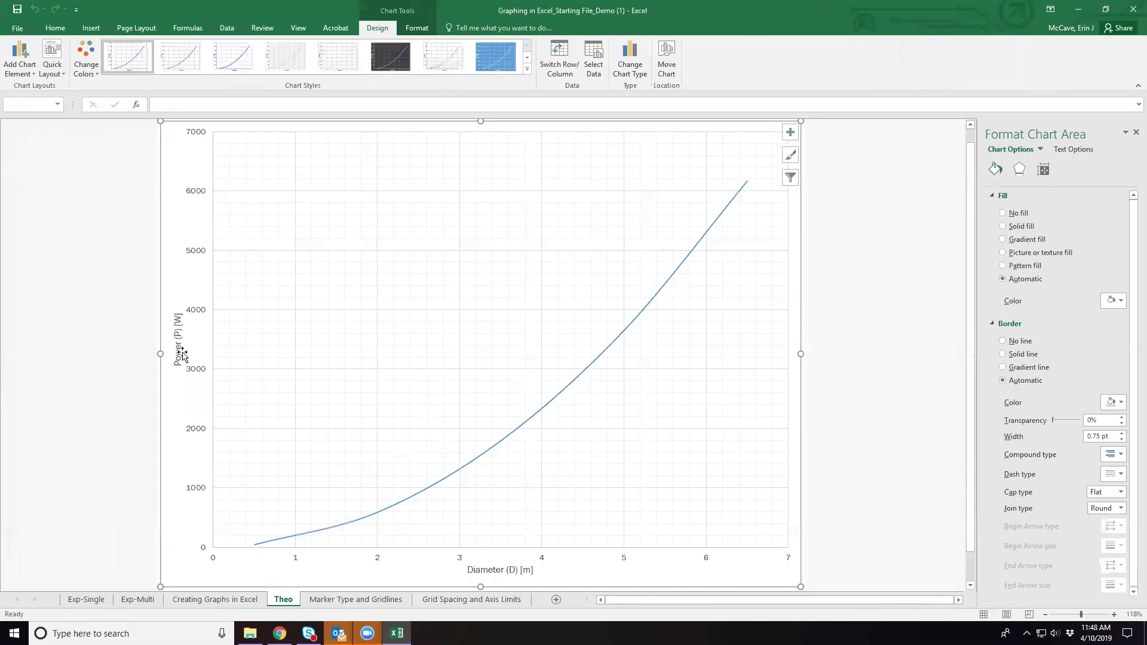
Set the vertical Power axis title to 18 pt bold.
{"action": "left_click", "coordinate": [183, 355]}
{"action": "left_click", "coordinate": [55, 30]}
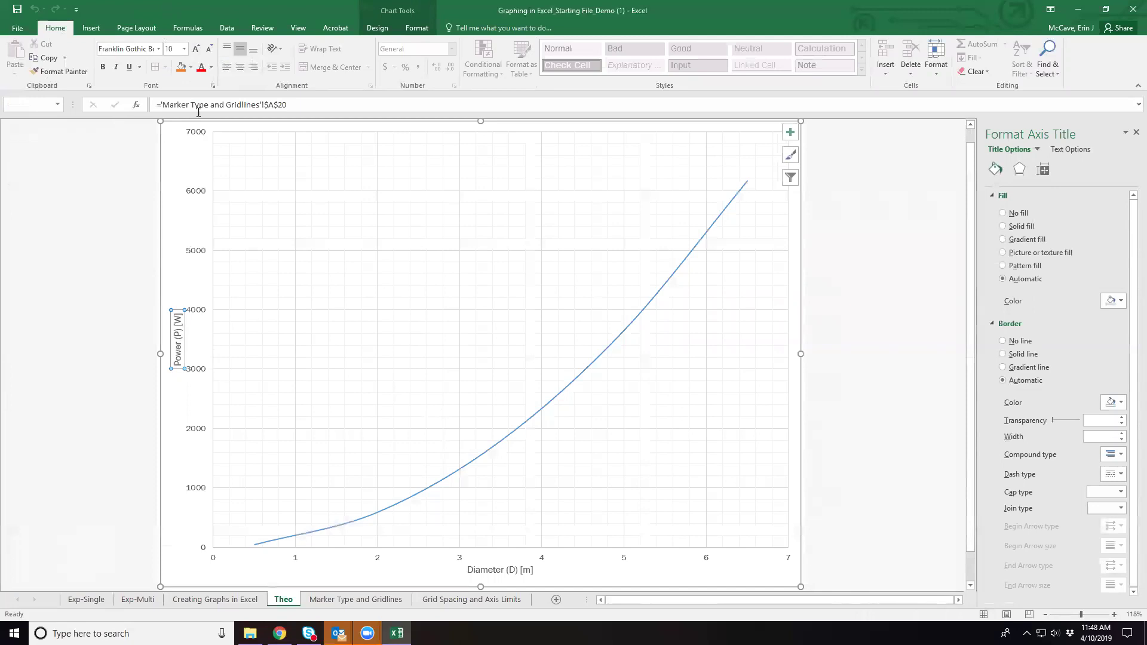
{"action": "left_click", "coordinate": [176, 48]}
{"action": "type", "text": "18"}
{"action": "key", "text": "Return"}
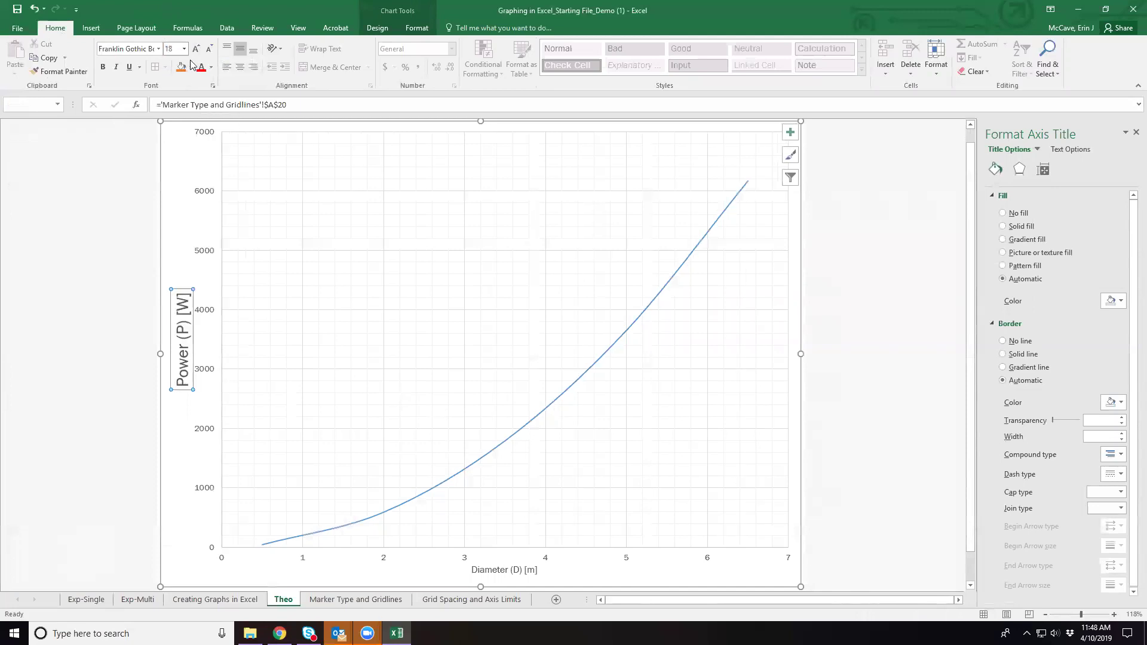
{"action": "key", "text": "ctrl+b"}
Set the number labels of both the vertical and horizontal axes to 14 pt.
{"action": "left_click", "coordinate": [208, 128]}
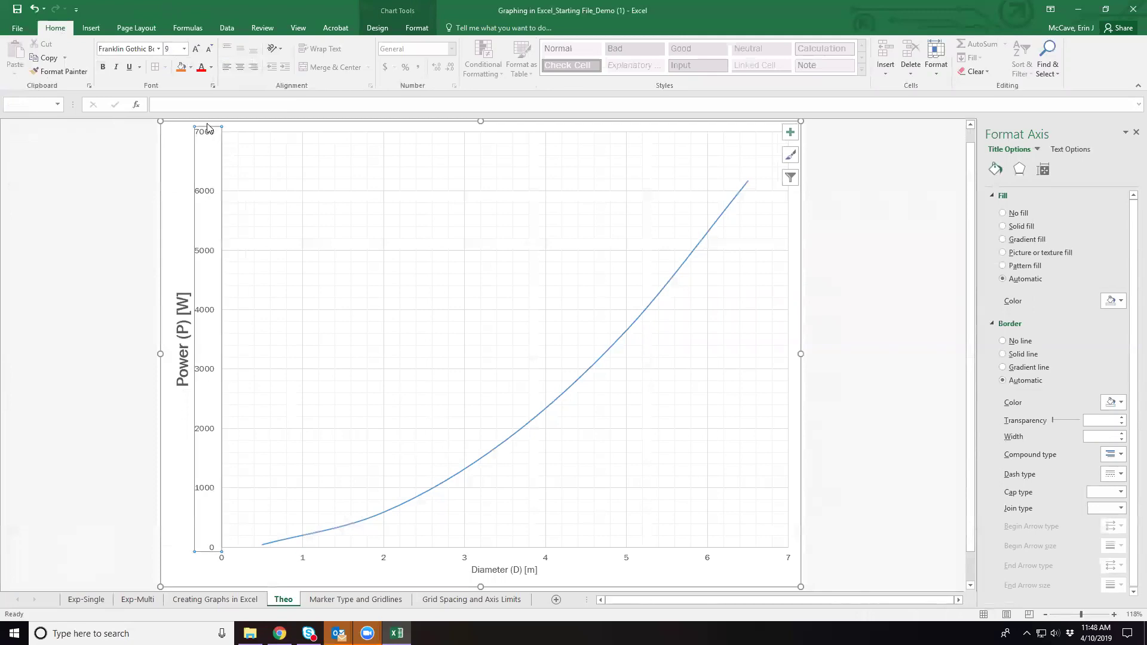
{"action": "left_click", "coordinate": [158, 49]}
{"action": "left_click", "coordinate": [174, 49]}
{"action": "type", "text": "14"}
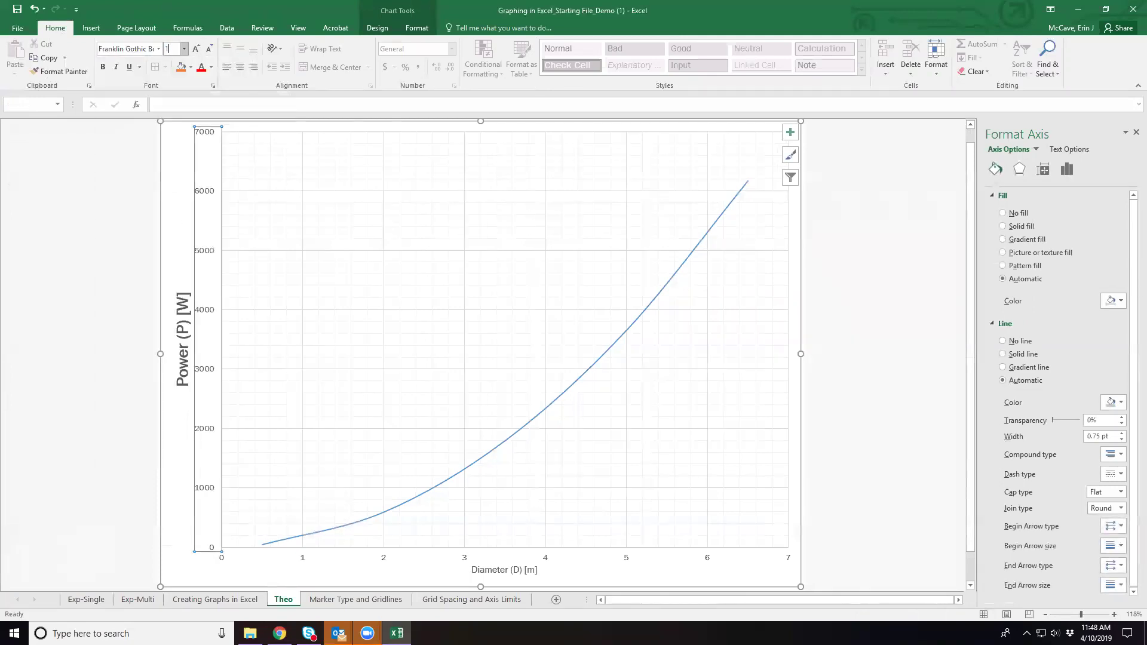
{"action": "key", "text": "Return"}
{"action": "left_click", "coordinate": [313, 559]}
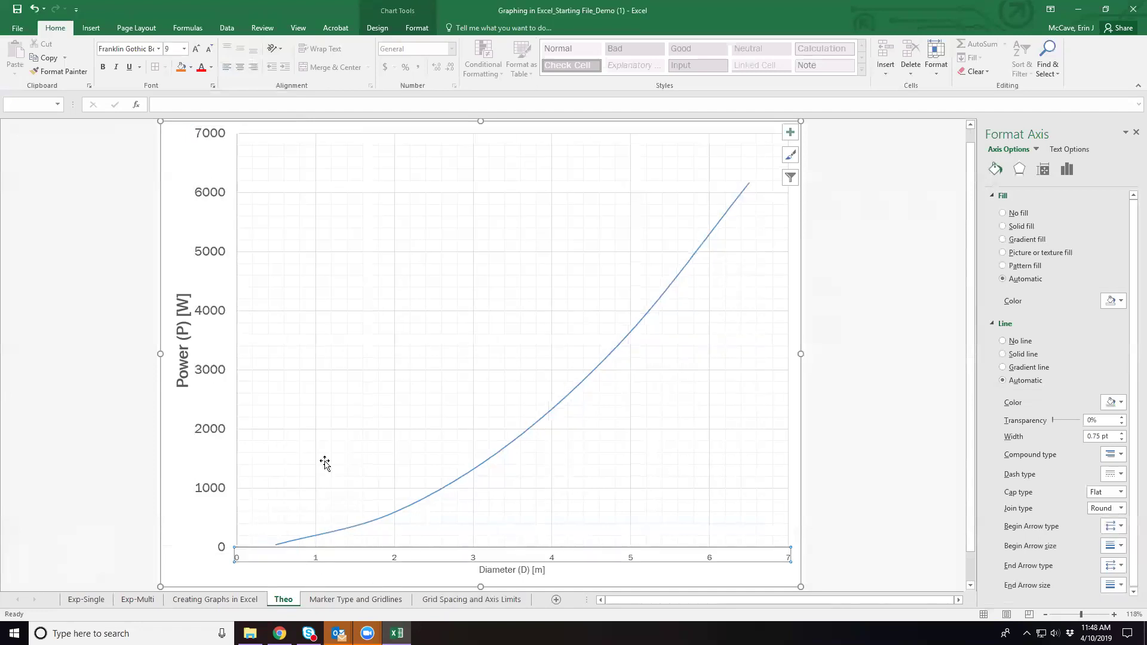
{"action": "left_click", "coordinate": [181, 47]}
{"action": "type", "text": "14"}
{"action": "key", "text": "Return"}
{"action": "scroll", "coordinate": [650, 392], "scroll_direction": "down", "scroll_amount": 1}
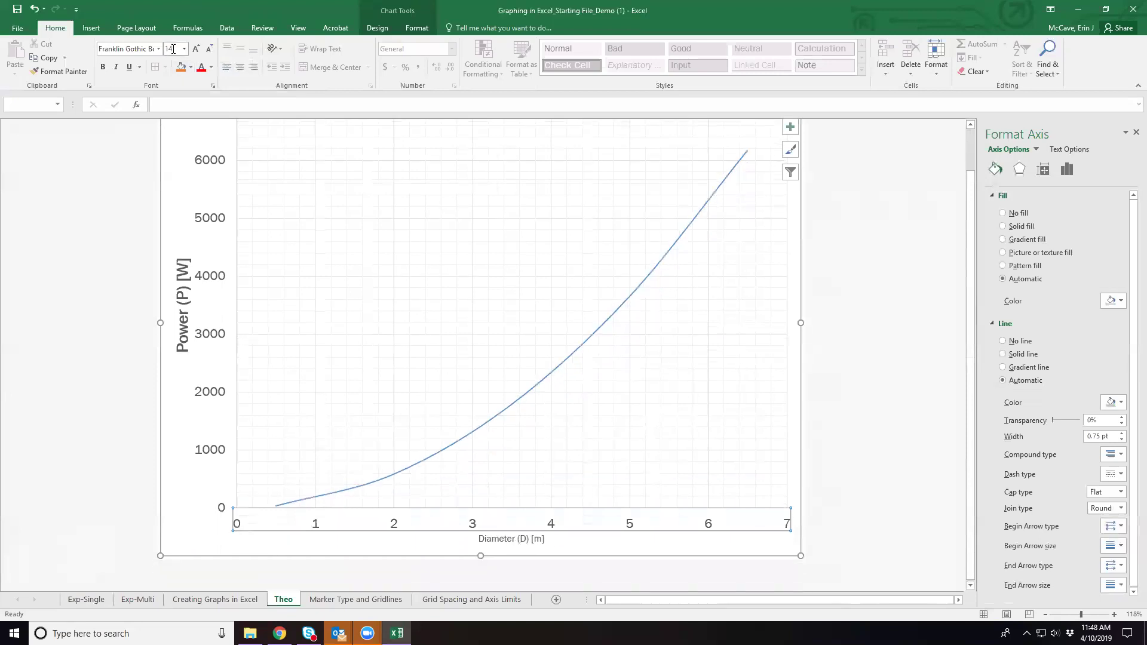
Set the horizontal Diameter axis title to 18 pt bold.
{"action": "left_click", "coordinate": [495, 539]}
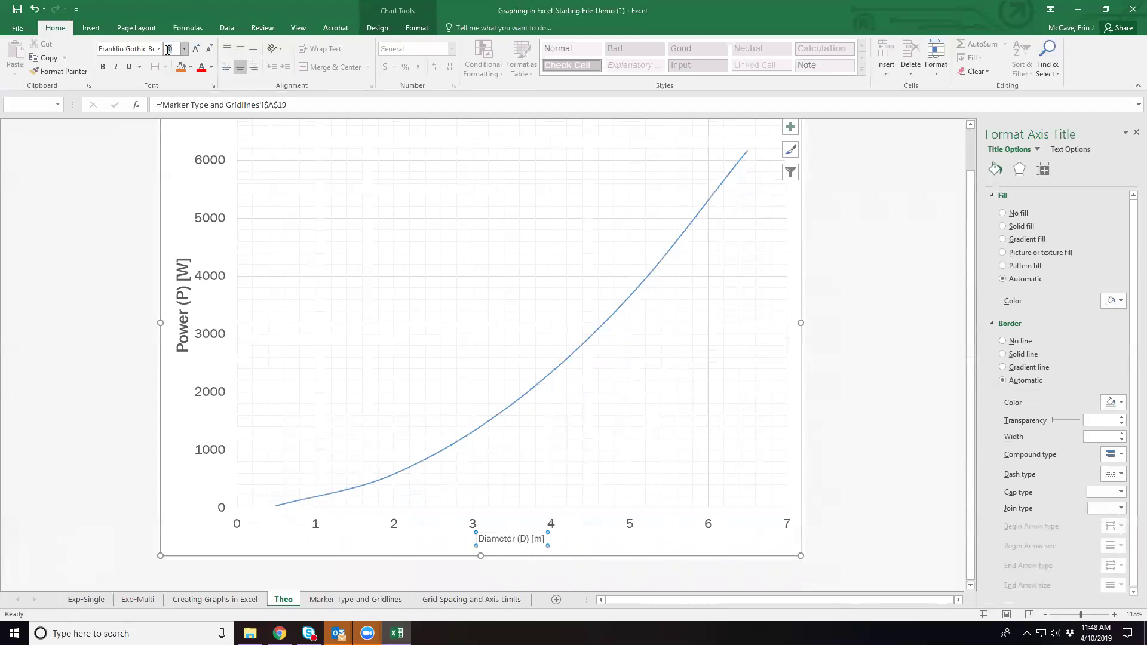
{"action": "left_click", "coordinate": [168, 50]}
{"action": "type", "text": "18"}
{"action": "key", "text": "Return"}
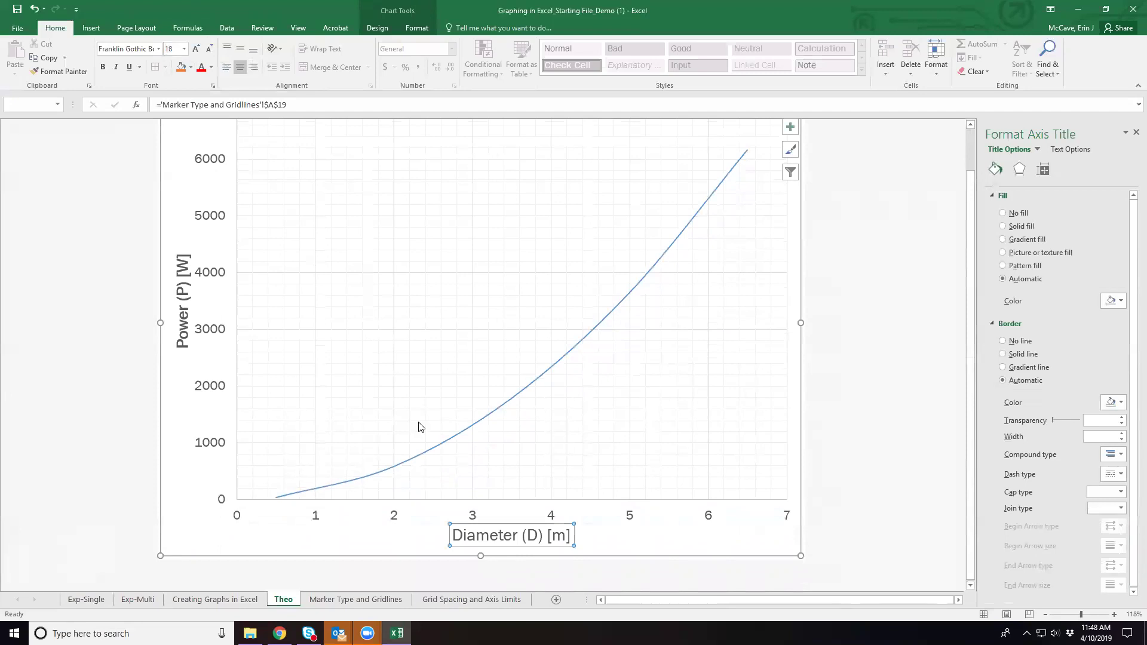
Format the data series line as standard dark blue, 4 pt wide, with the long dash dot dot pattern.
{"action": "left_click", "coordinate": [562, 365]}
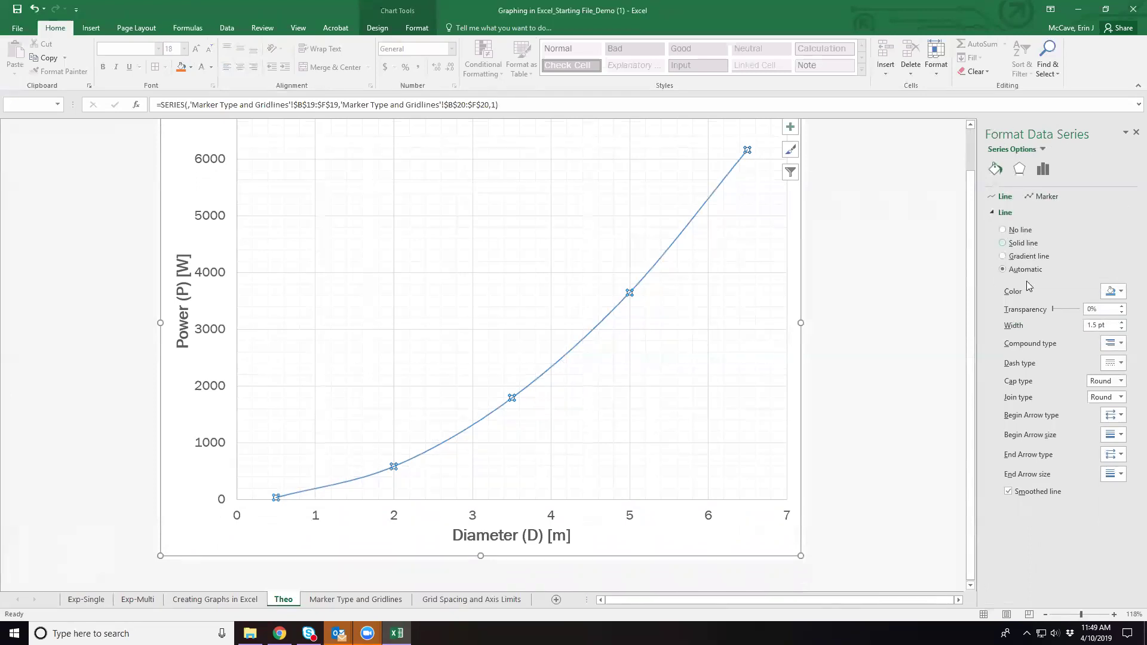
{"action": "left_click", "coordinate": [1121, 292]}
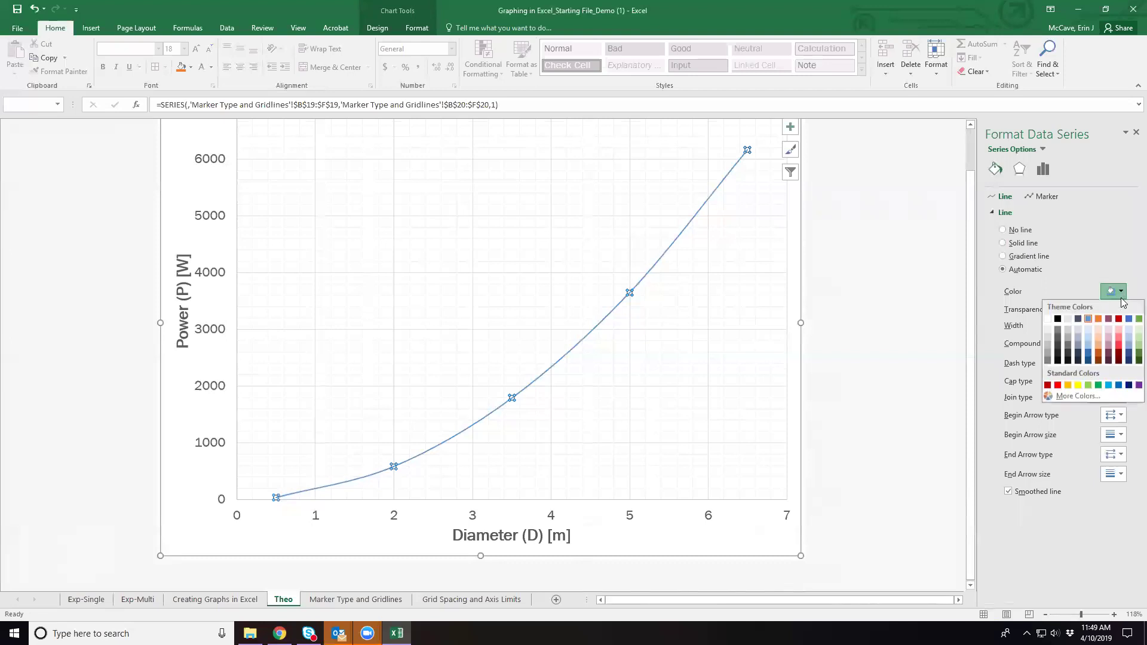
{"action": "left_click", "coordinate": [1128, 385]}
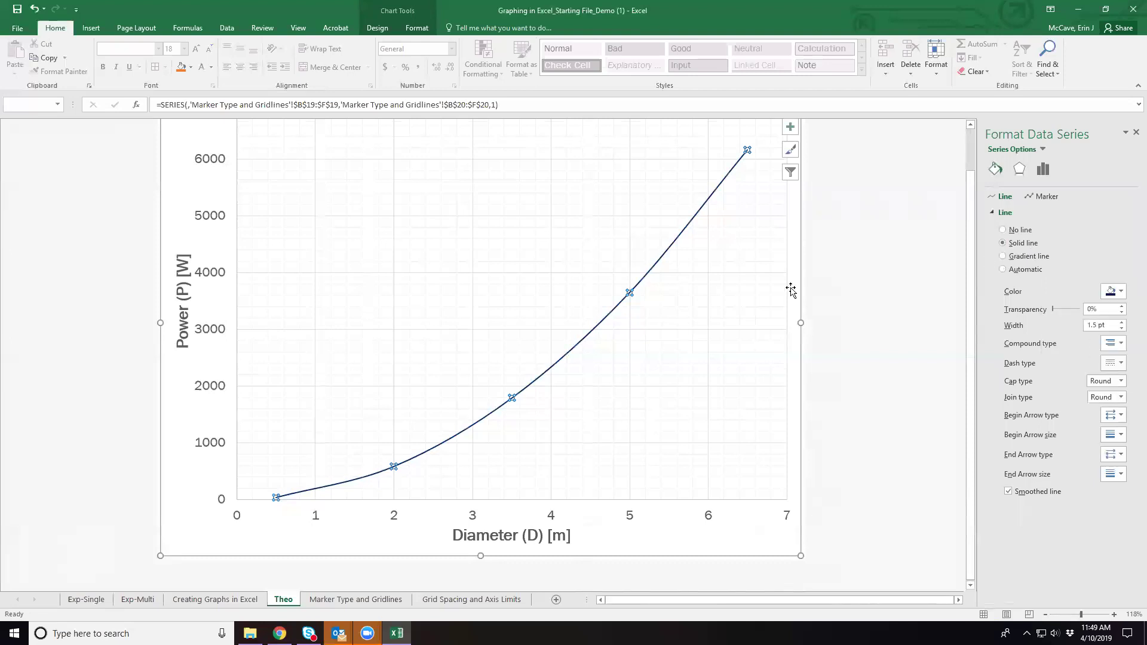
{"action": "left_click_drag", "start_coordinate": [1108, 326], "coordinate": [1071, 330]}
{"action": "type", "text": "4"}
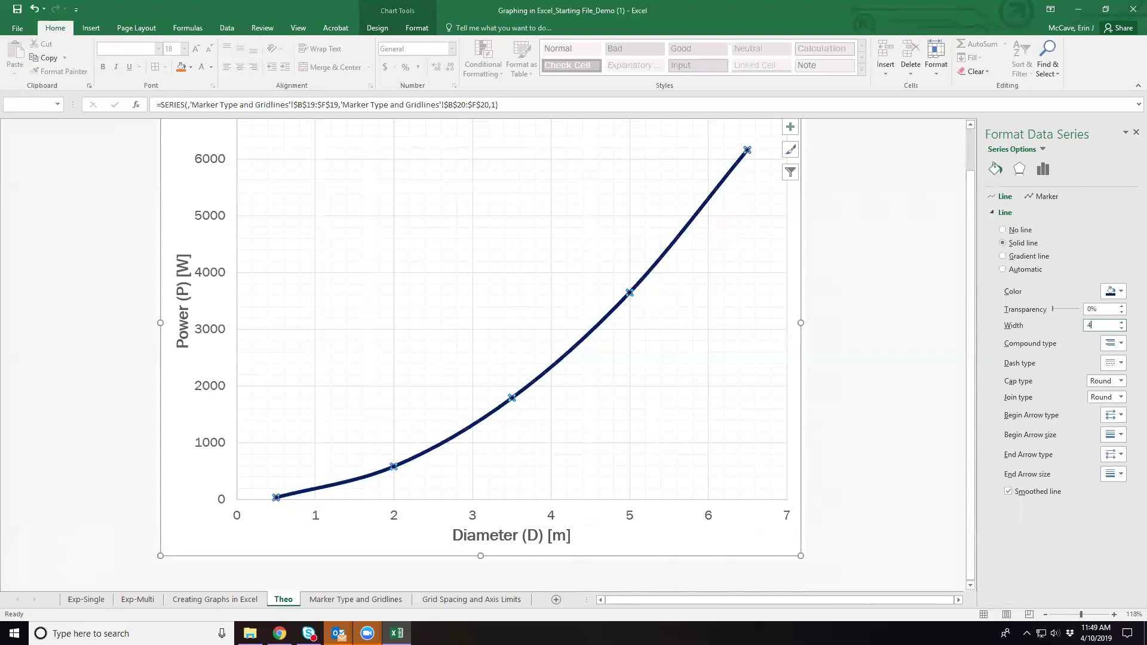
{"action": "left_click", "coordinate": [1119, 362]}
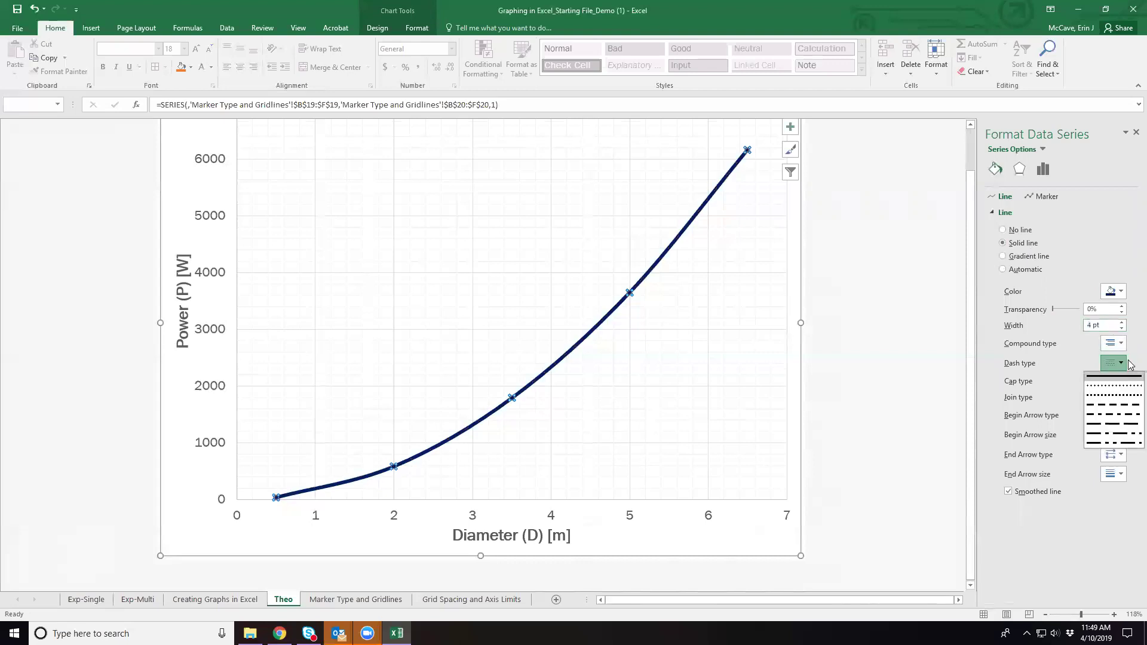
{"action": "left_click", "coordinate": [1105, 444]}
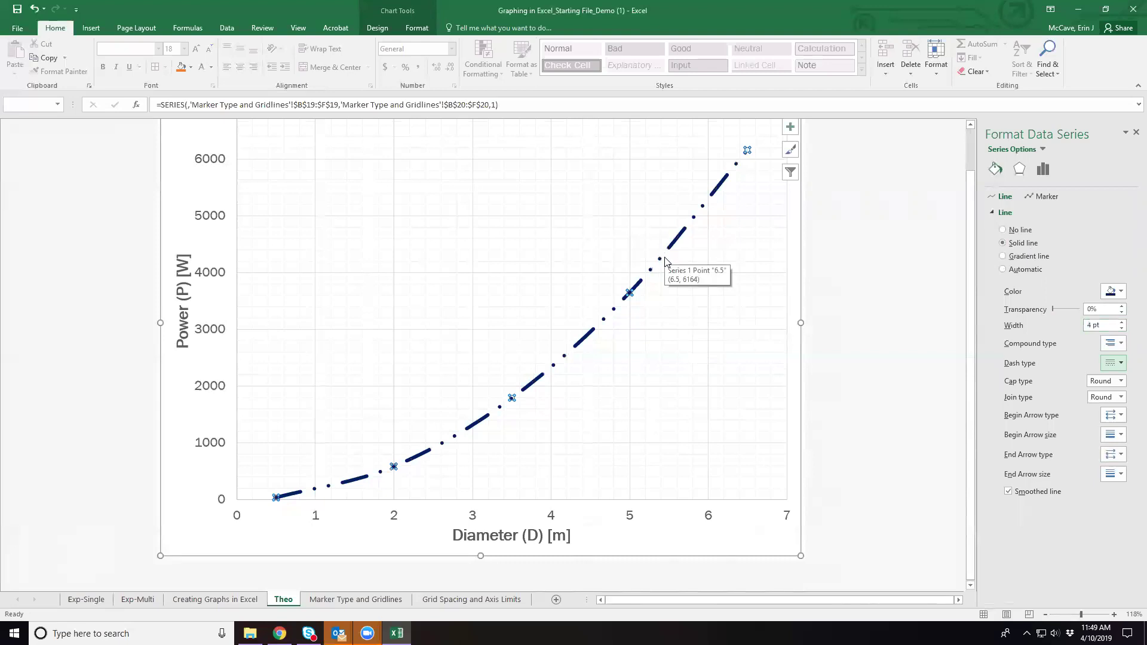
{"action": "left_click", "coordinate": [833, 546]}
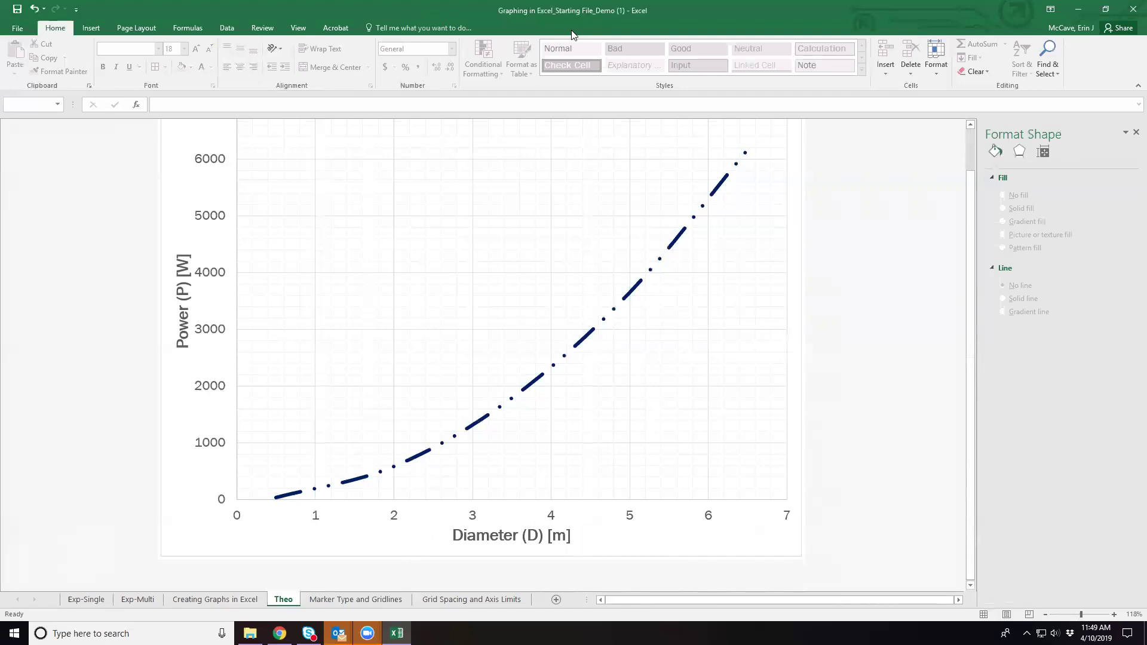
Save the workbook to the Desktop under the file name Graphing_LASTNAME.
{"action": "left_click", "coordinate": [22, 34]}
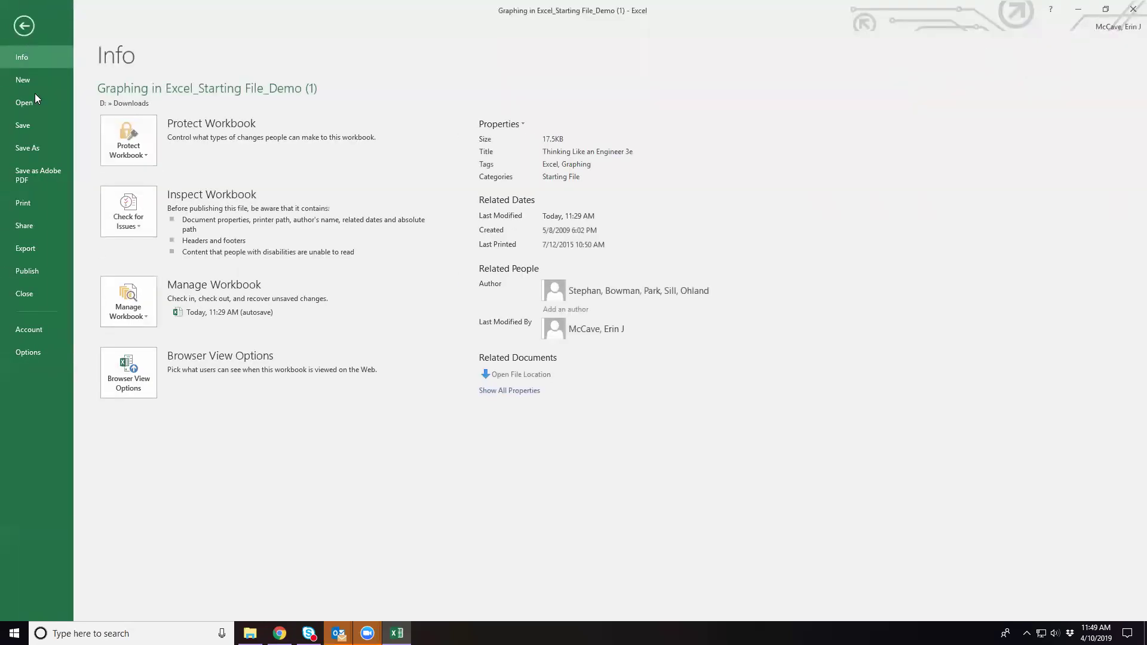
{"action": "left_click", "coordinate": [36, 158]}
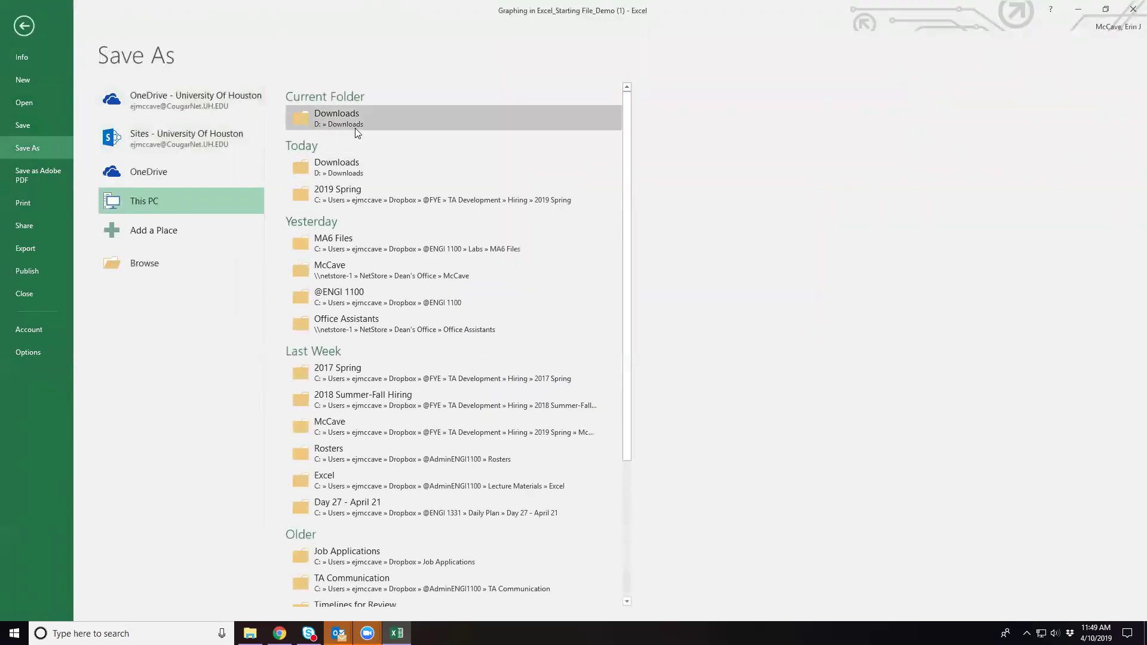
{"action": "left_click", "coordinate": [168, 261]}
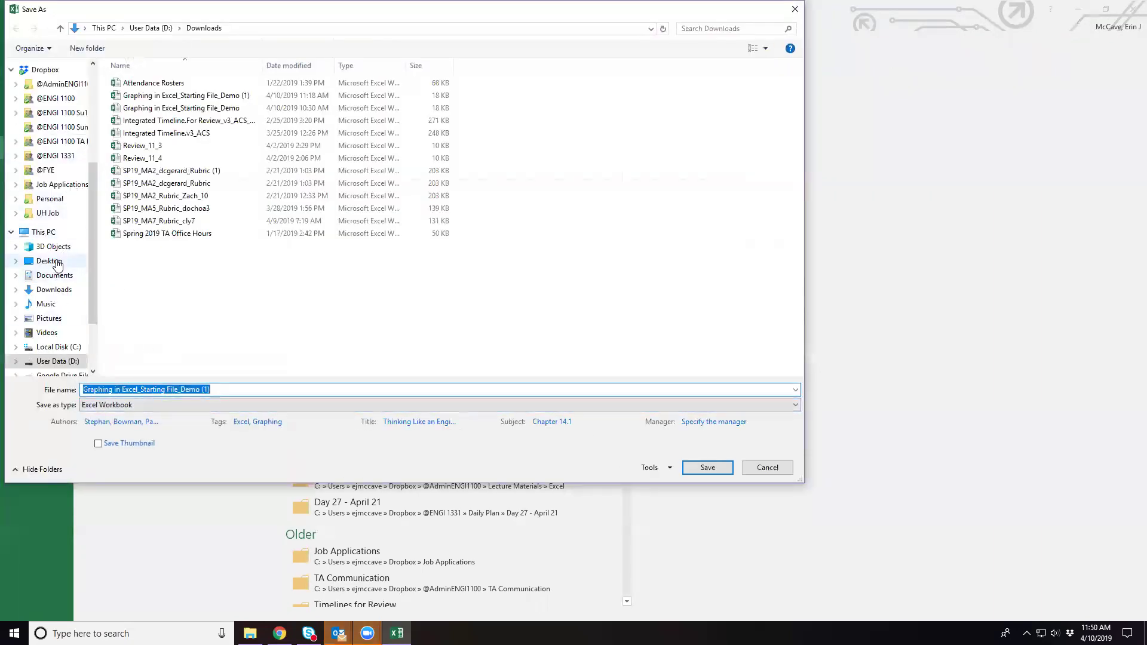
{"action": "left_click", "coordinate": [51, 261]}
{"action": "left_click", "coordinate": [222, 391]}
{"action": "type", "text": "Graphing_)"}
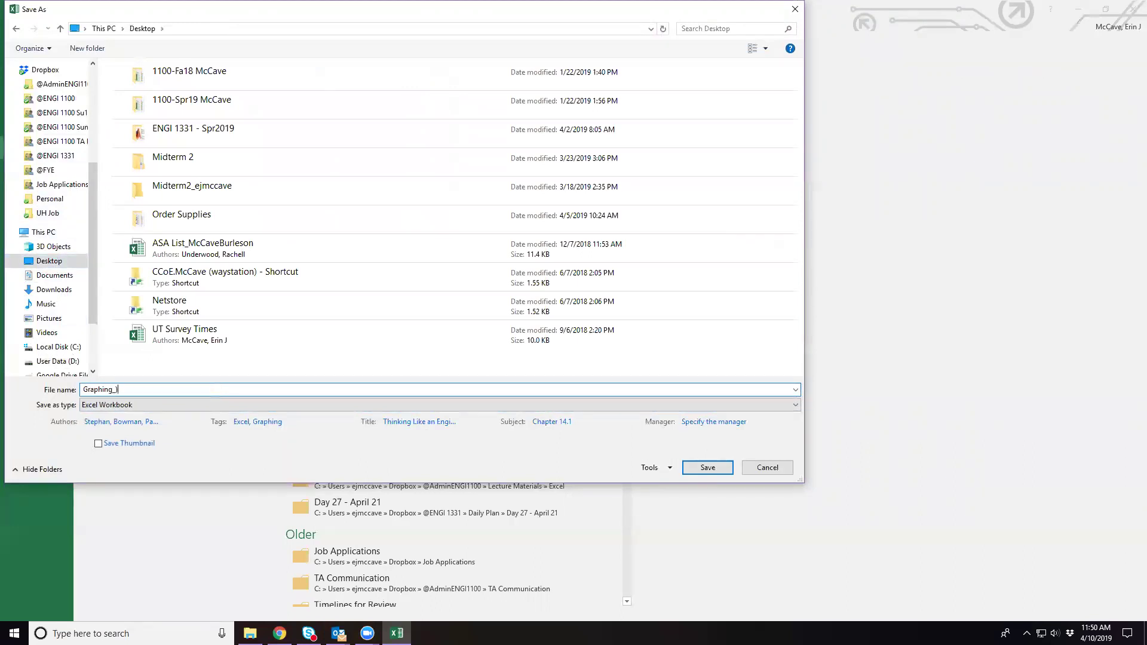
{"action": "type", "text": "ASTAM"}
{"action": "key", "text": "BackSpace"}
{"action": "key", "text": "BackSpace"}
{"action": "type", "text": "NAME"}
{"action": "left_click", "coordinate": [707, 469]}
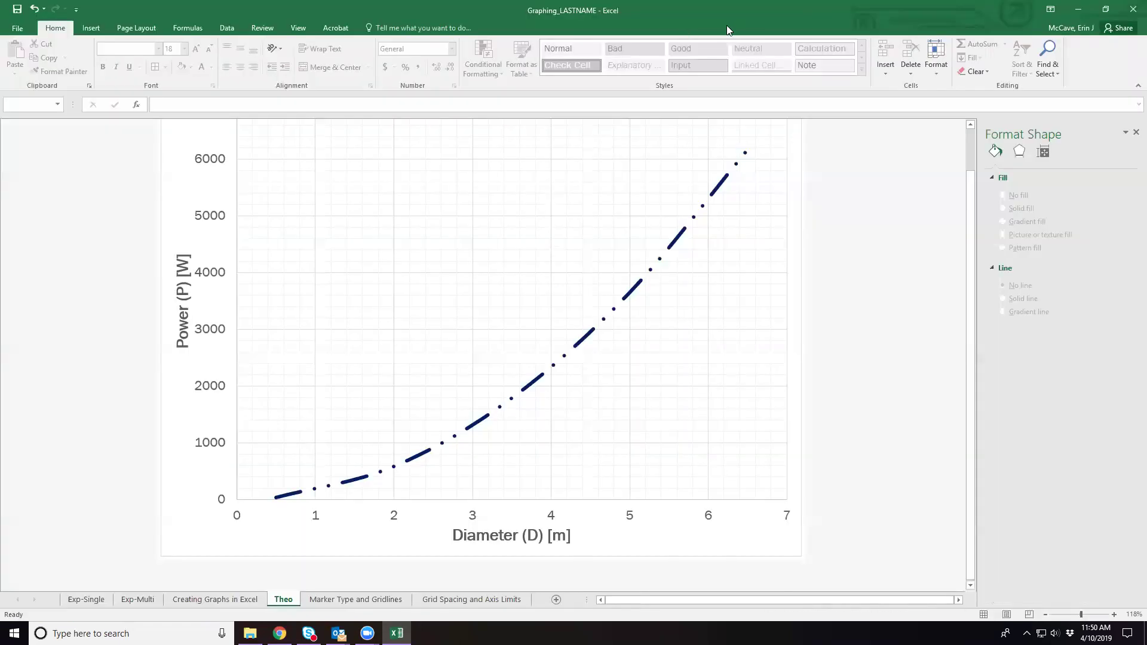